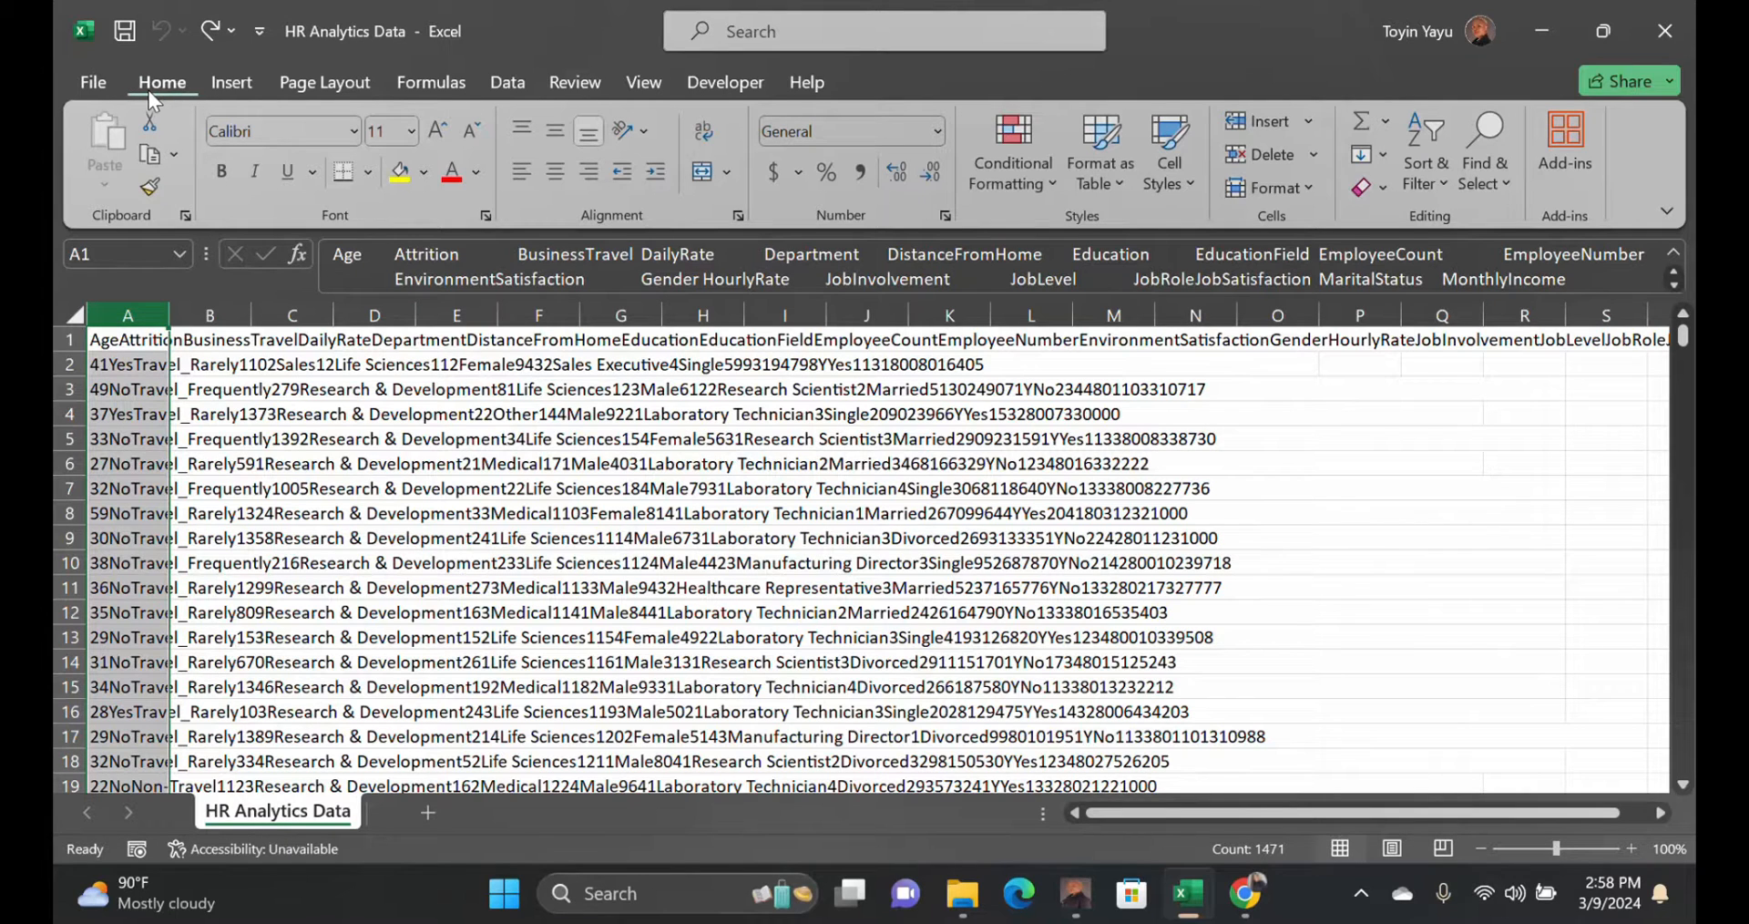
Split the delimited text in column A into separate columns using the Tab delimiter, General format and destination $A$1.
{"action": "left_click", "coordinate": [500, 80]}
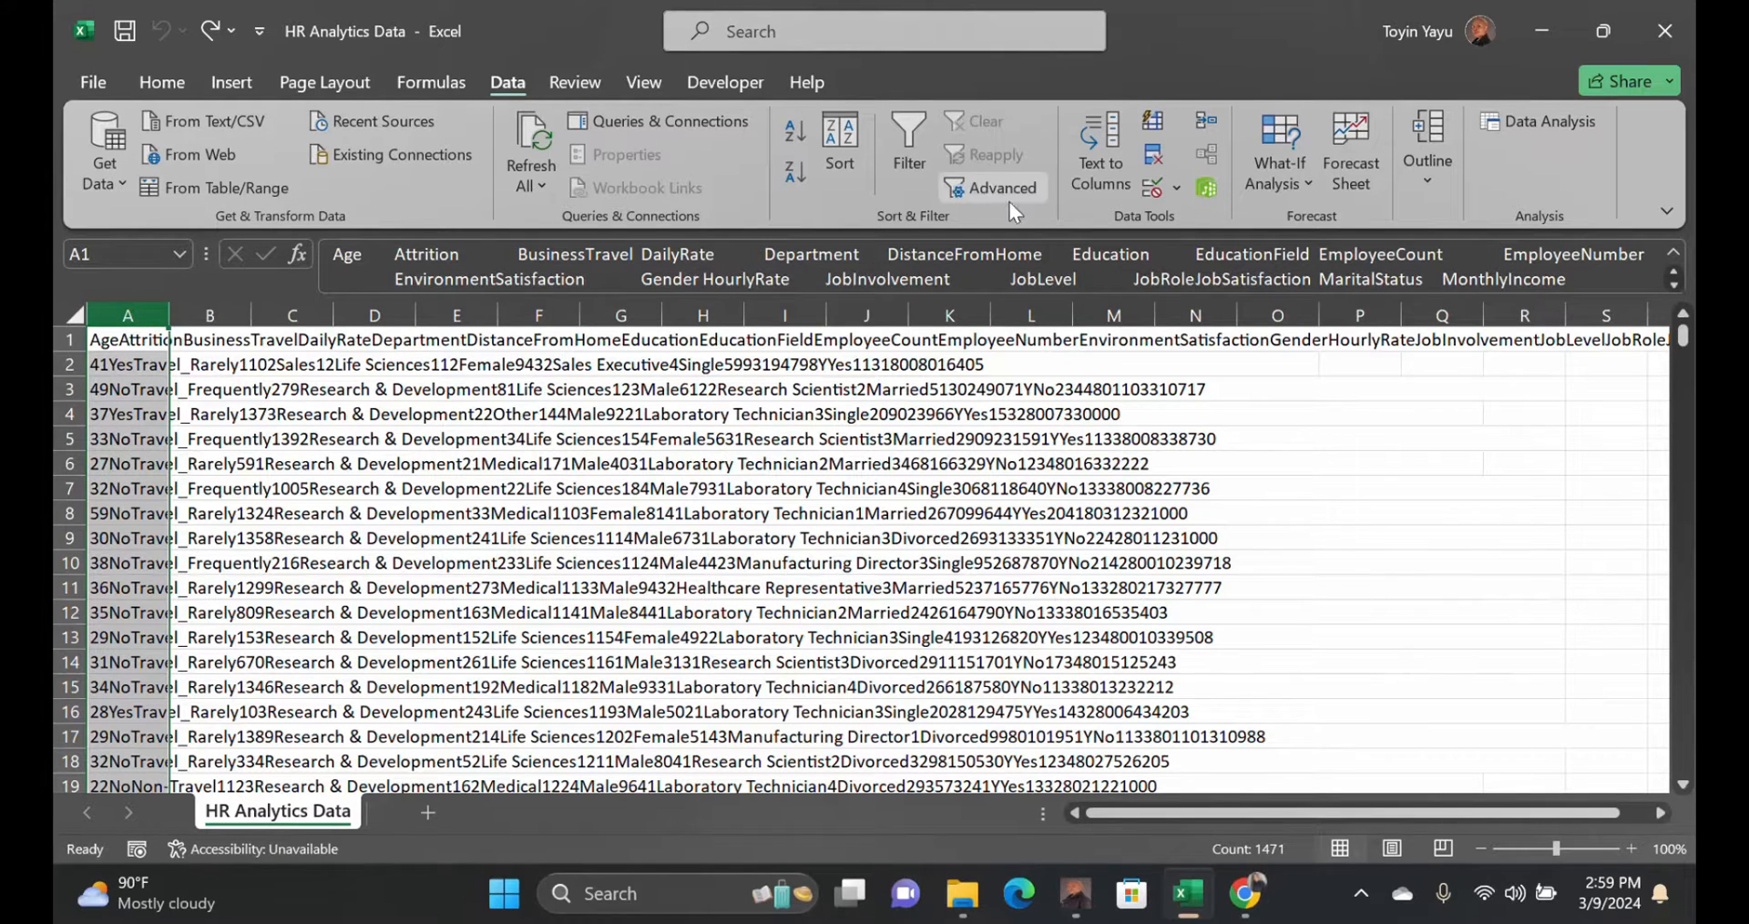
{"action": "left_click", "coordinate": [1106, 171]}
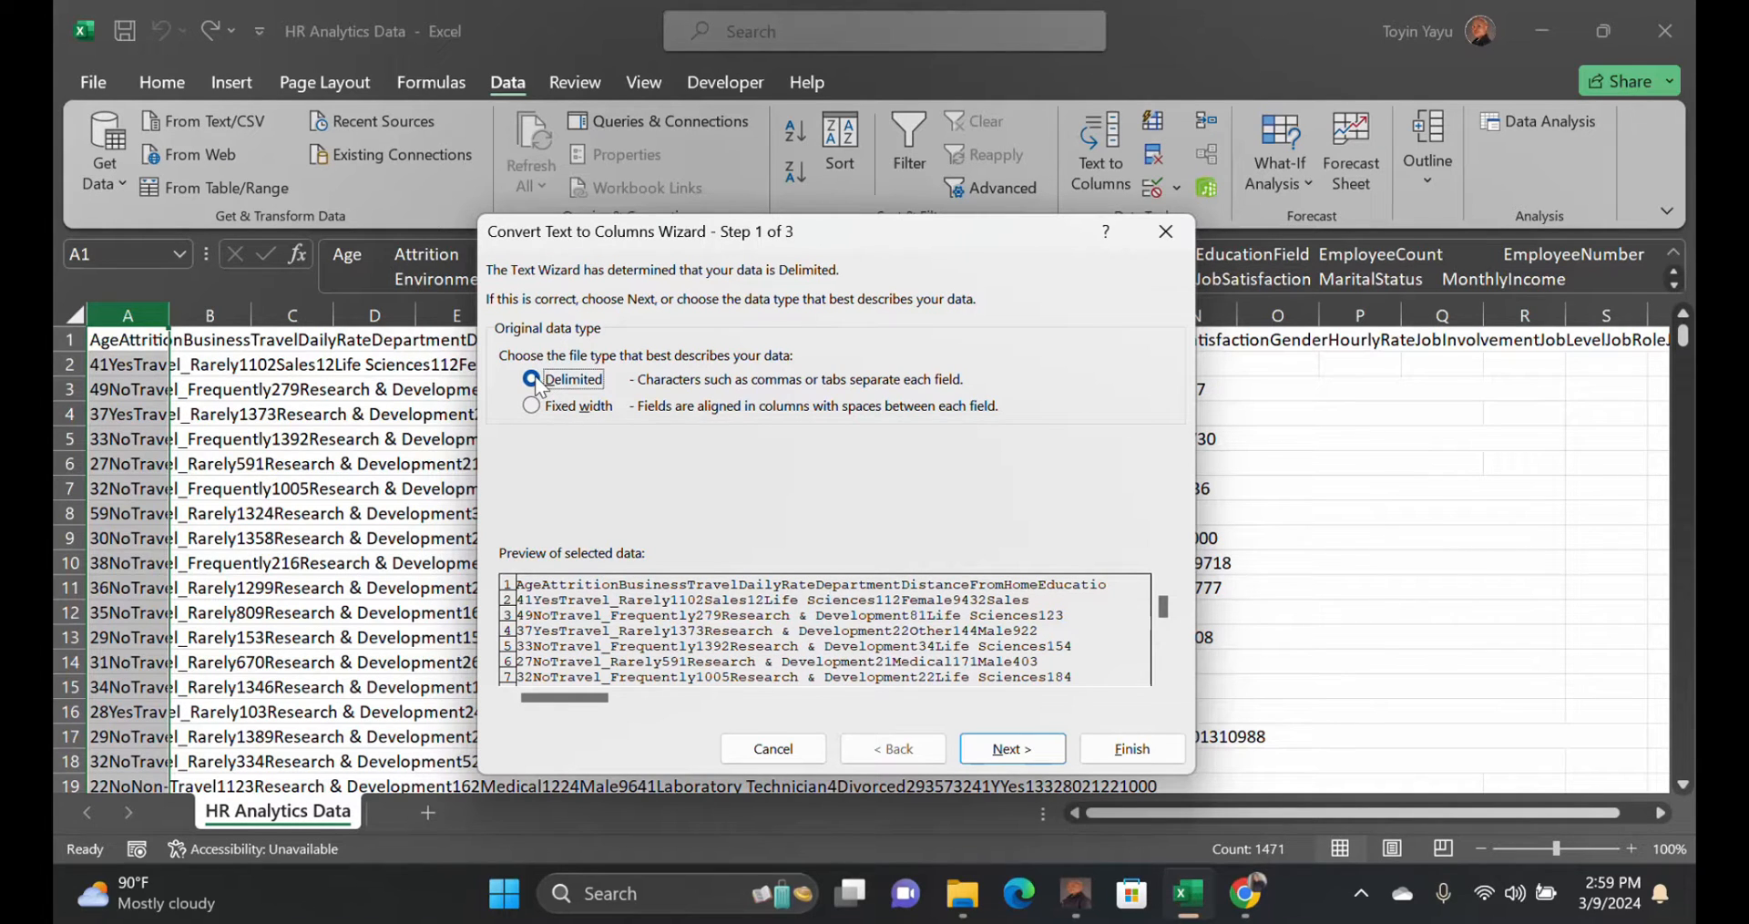
{"action": "left_click", "coordinate": [993, 749]}
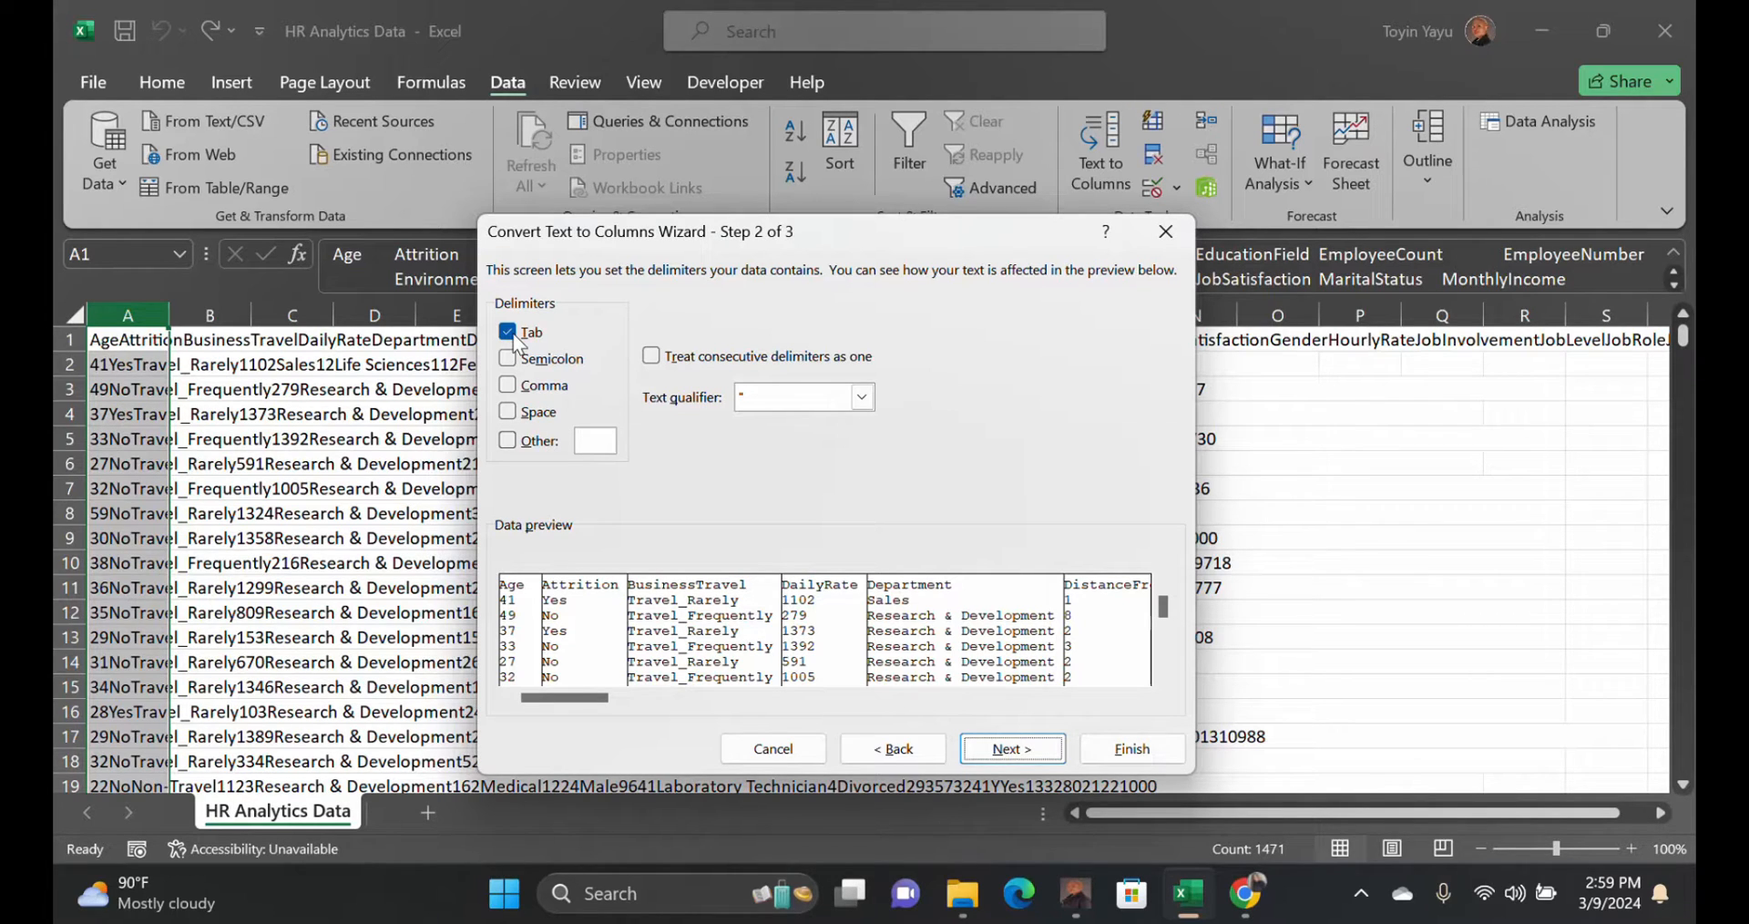
{"action": "left_click", "coordinate": [1009, 755]}
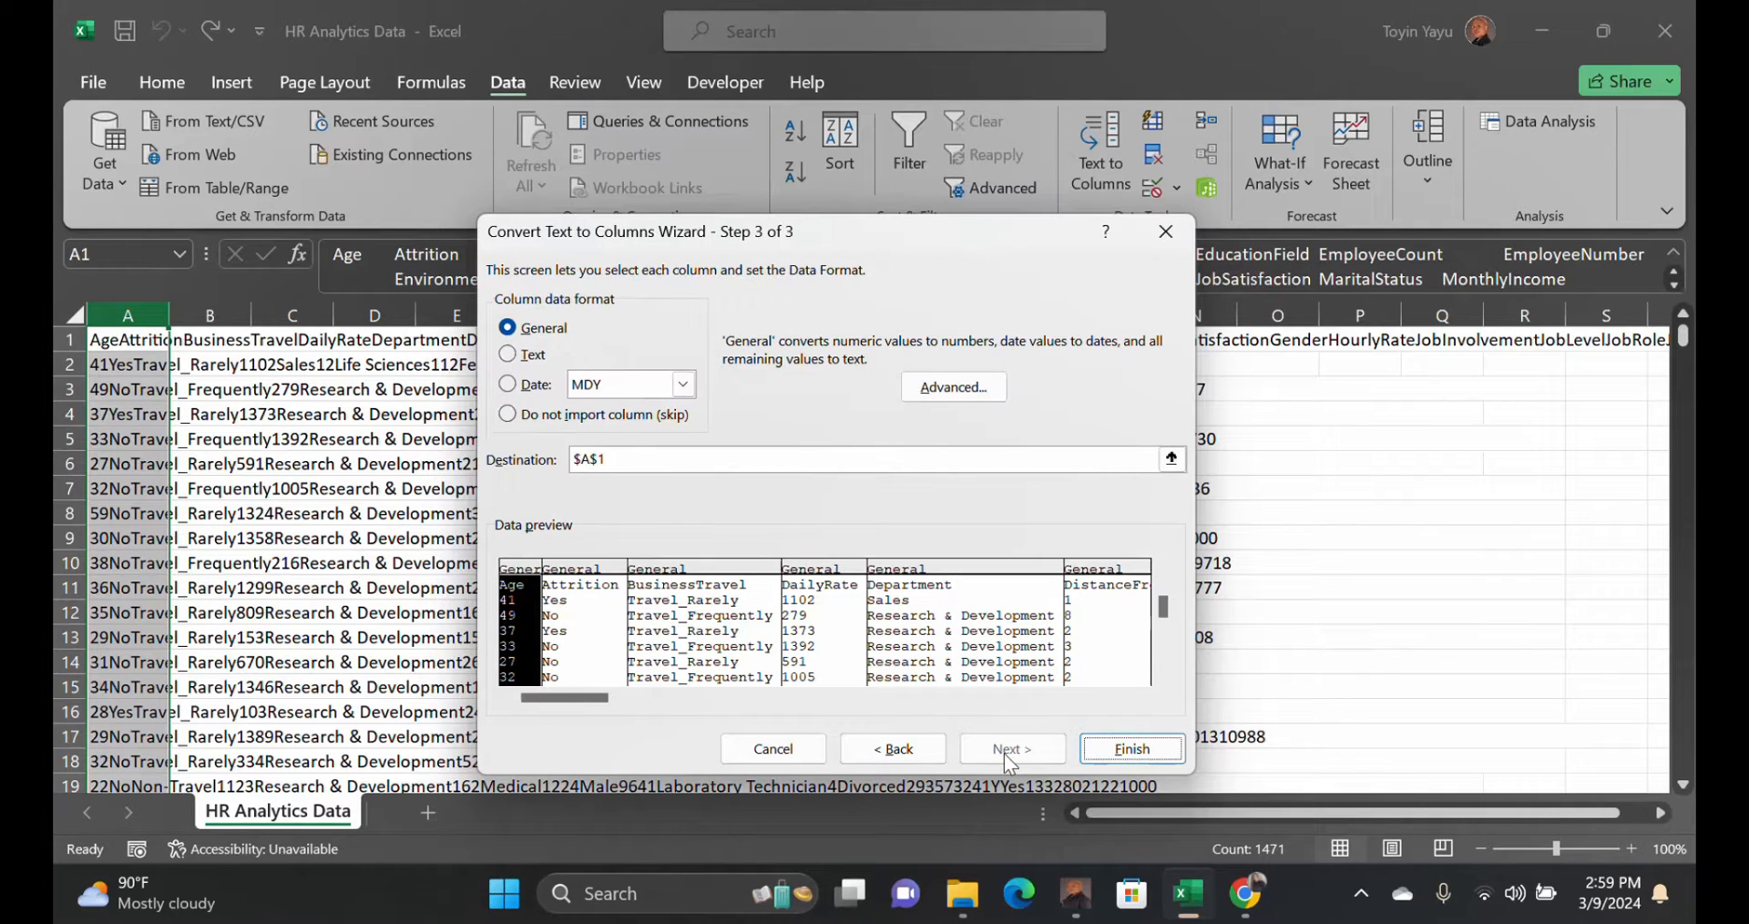
{"action": "left_click", "coordinate": [1117, 757]}
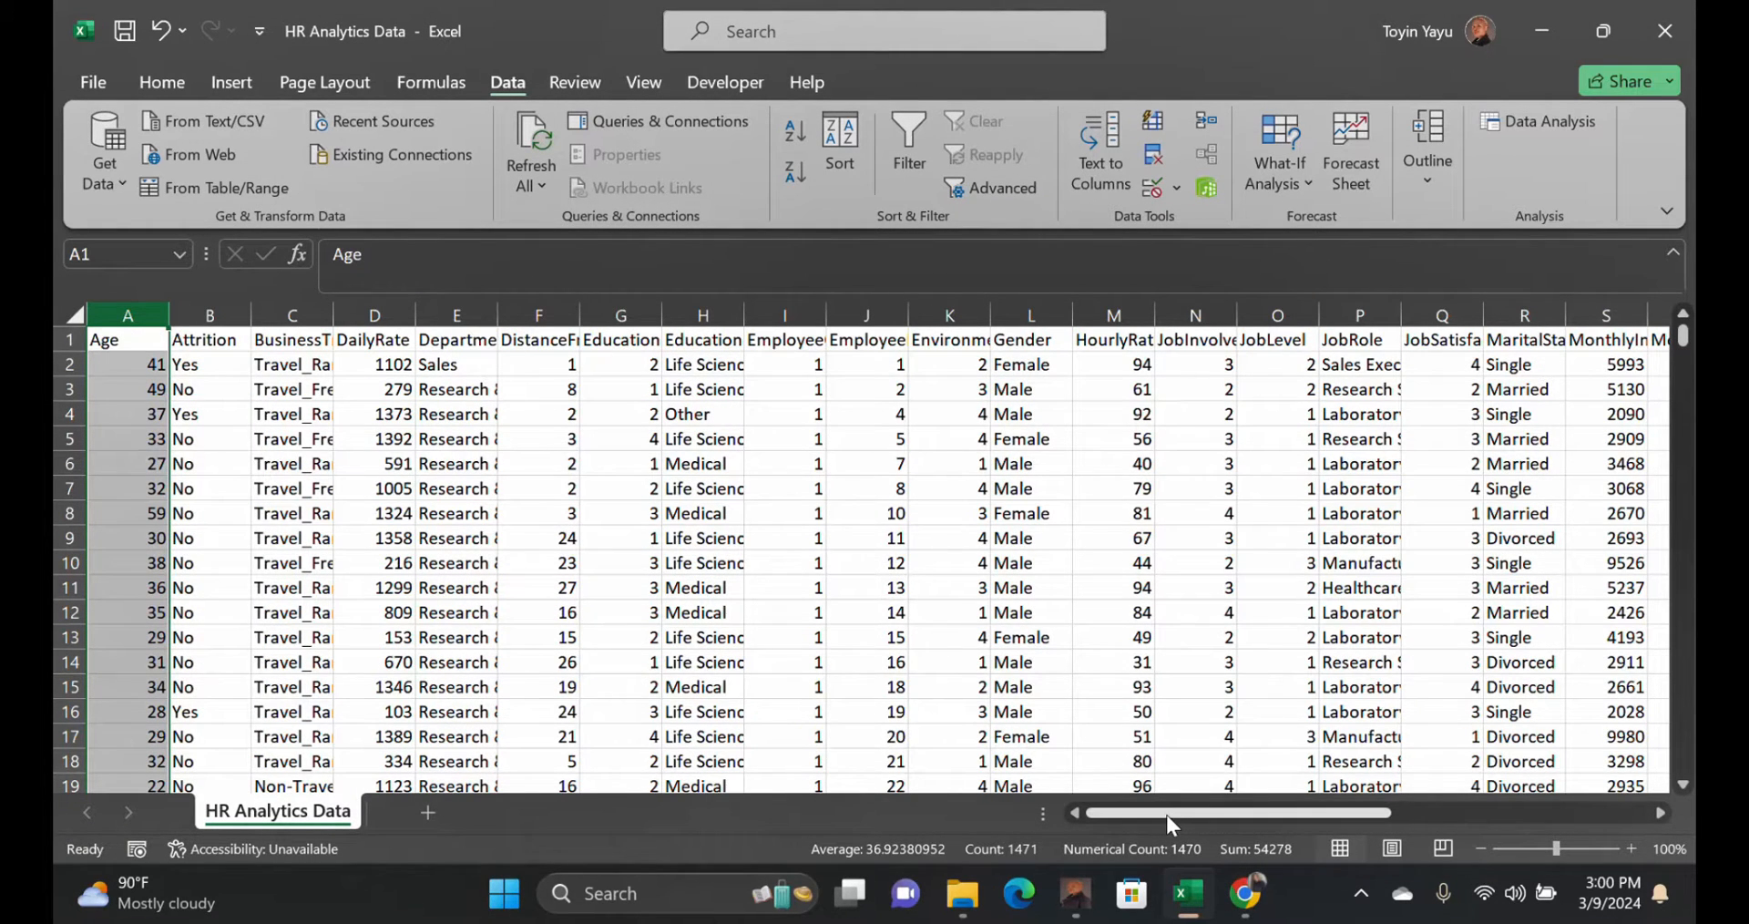
AutoFit the column widths of the whole HR Analytics Data sheet.
{"action": "left_click_drag", "start_coordinate": [1166, 814], "coordinate": [950, 813]}
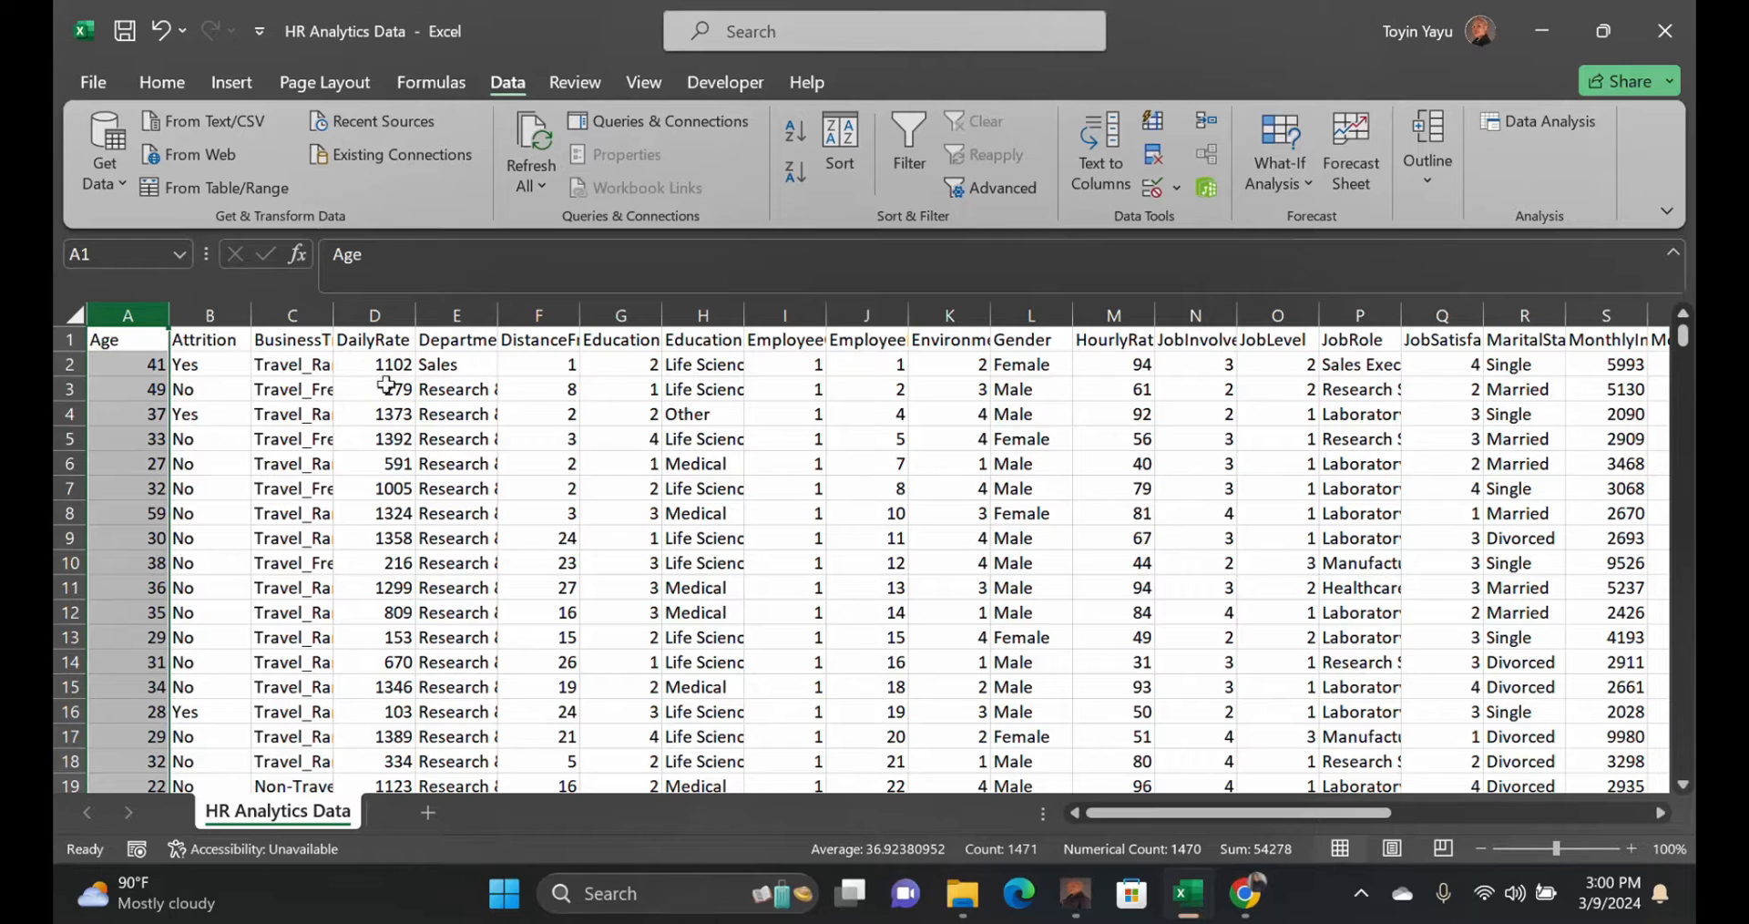
{"action": "key", "text": "ctrl+a"}
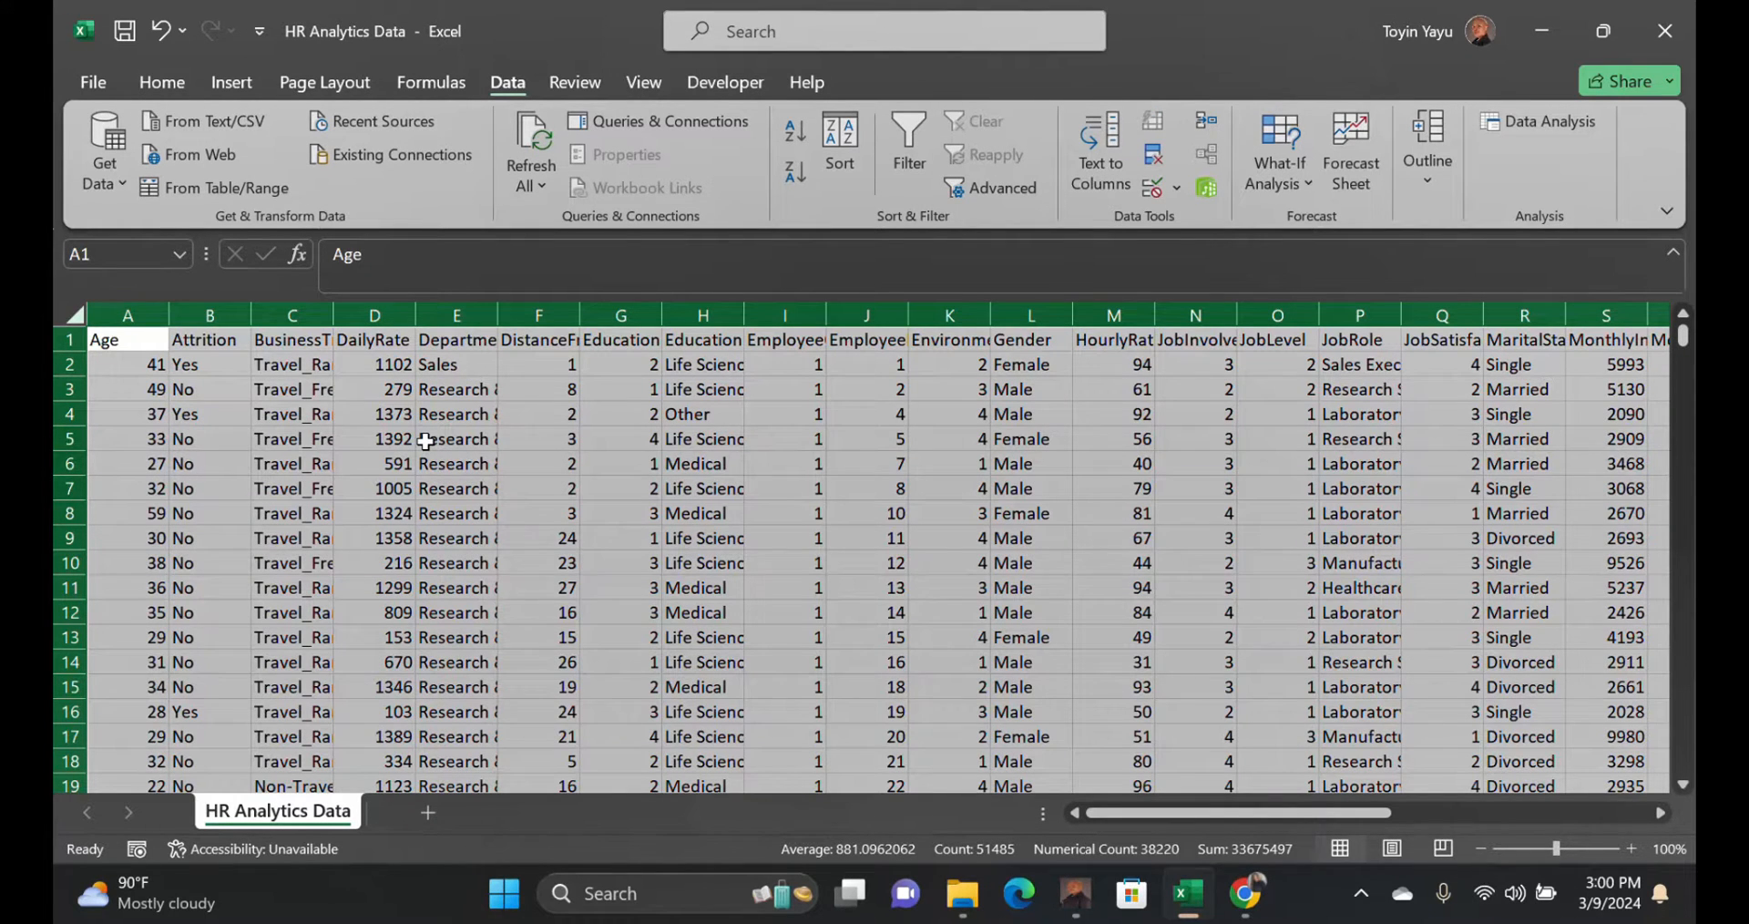
{"action": "left_click", "coordinate": [157, 89]}
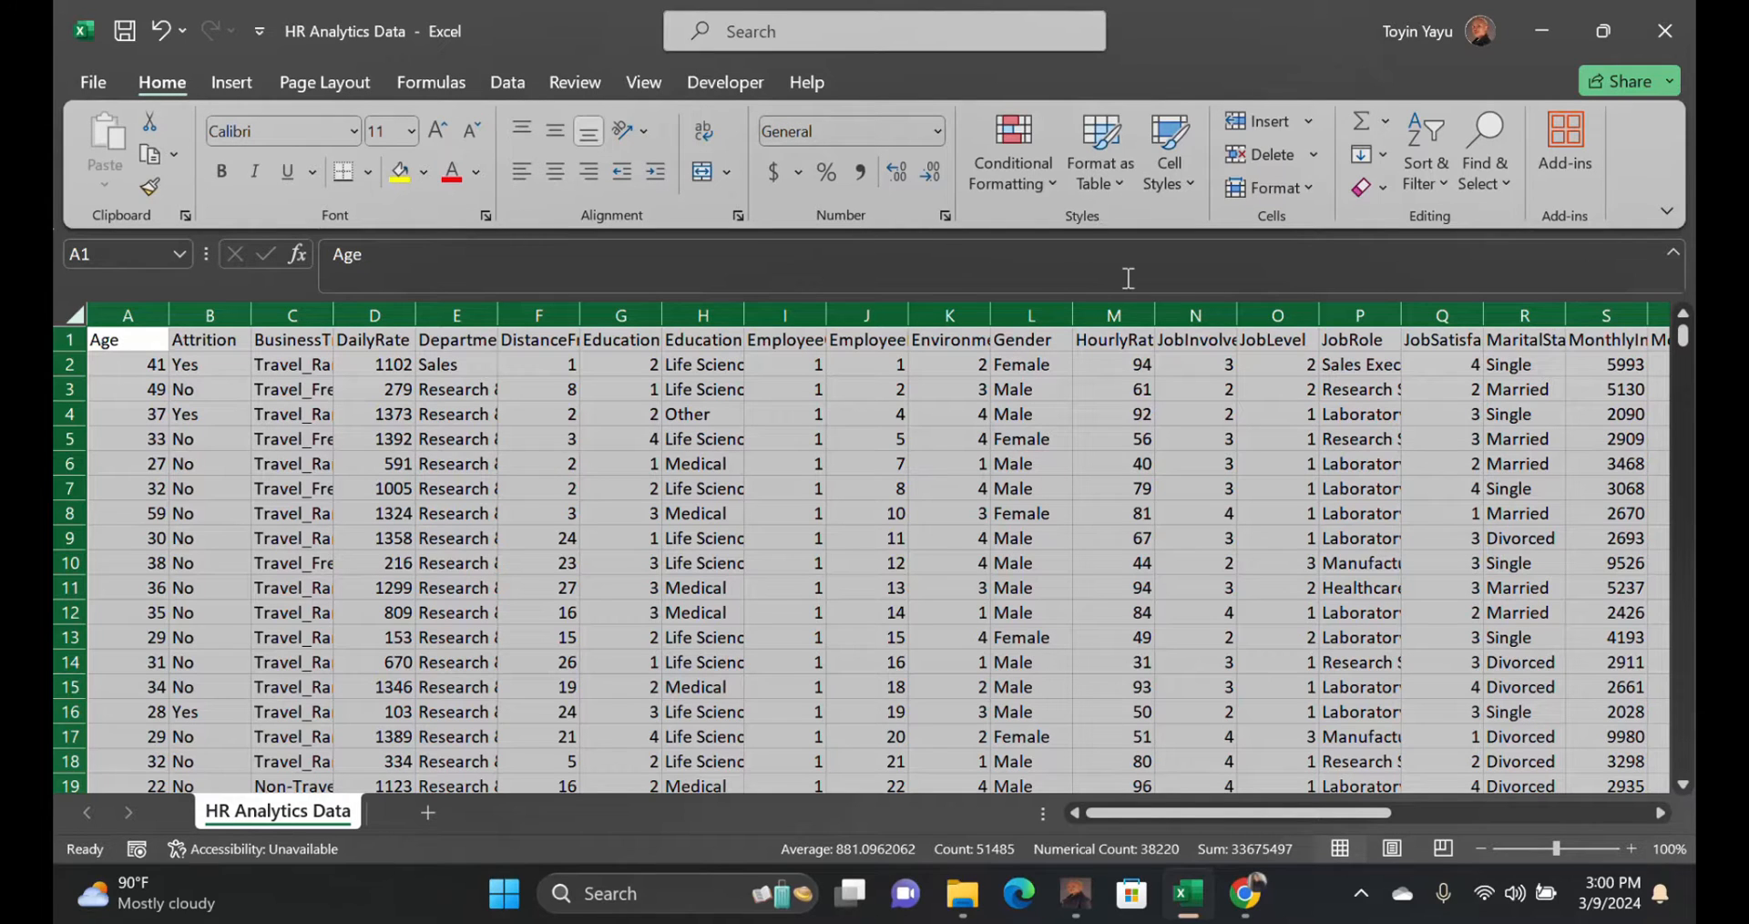
{"action": "left_click", "coordinate": [1308, 192]}
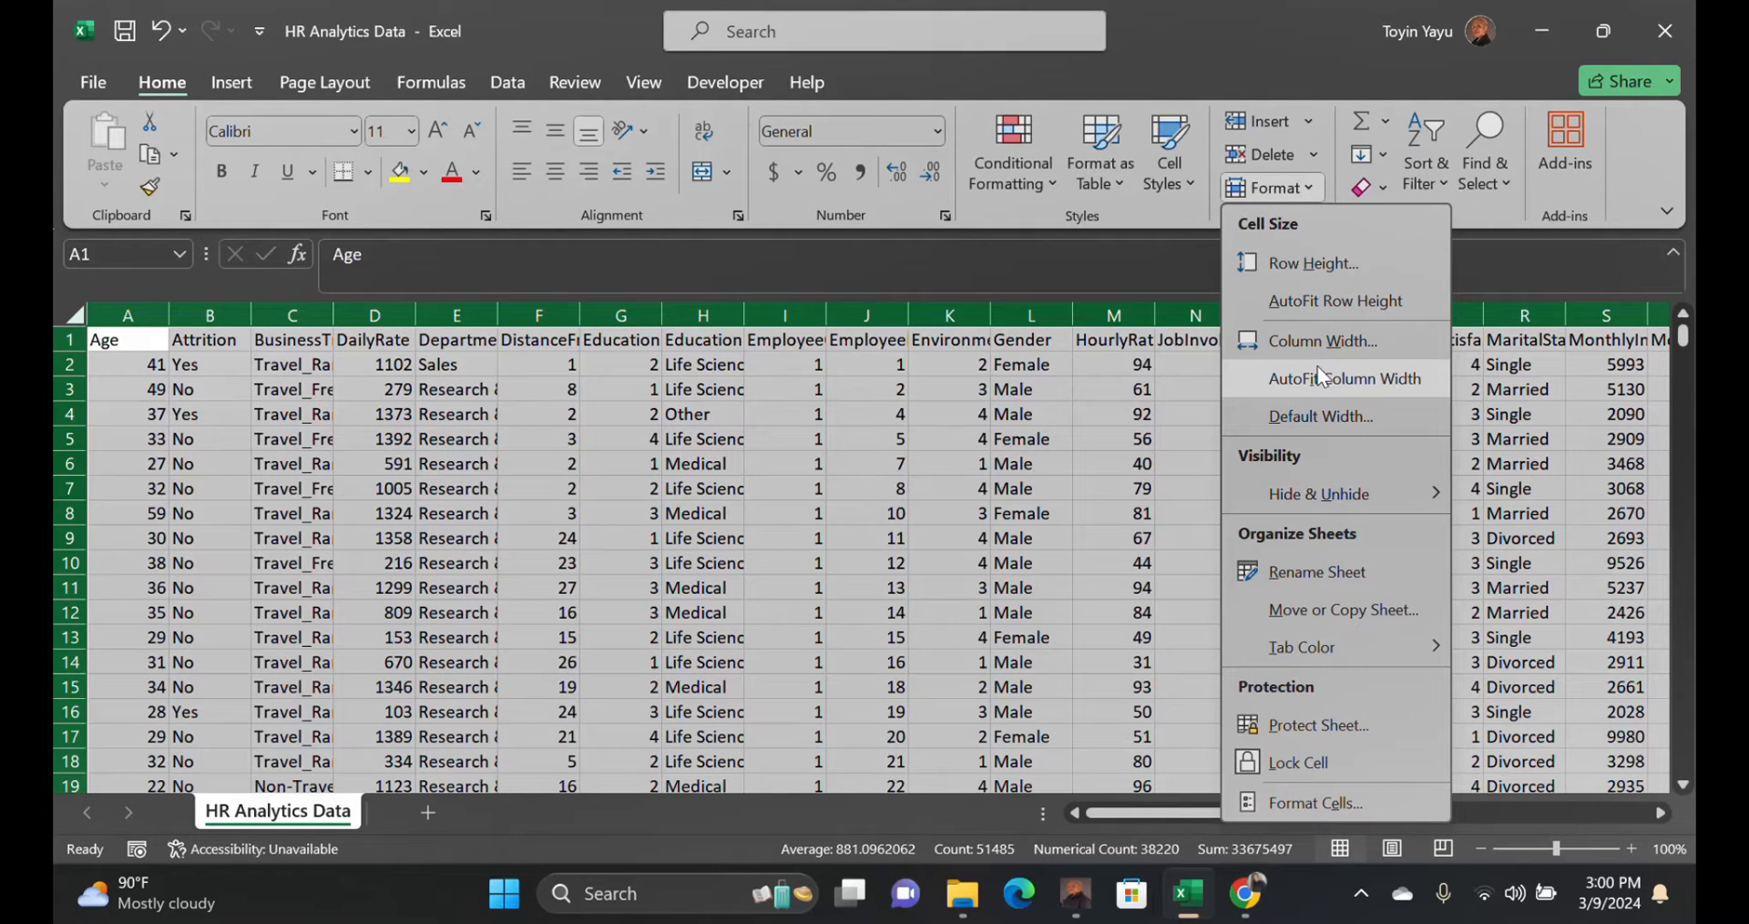
{"action": "left_click", "coordinate": [1375, 386]}
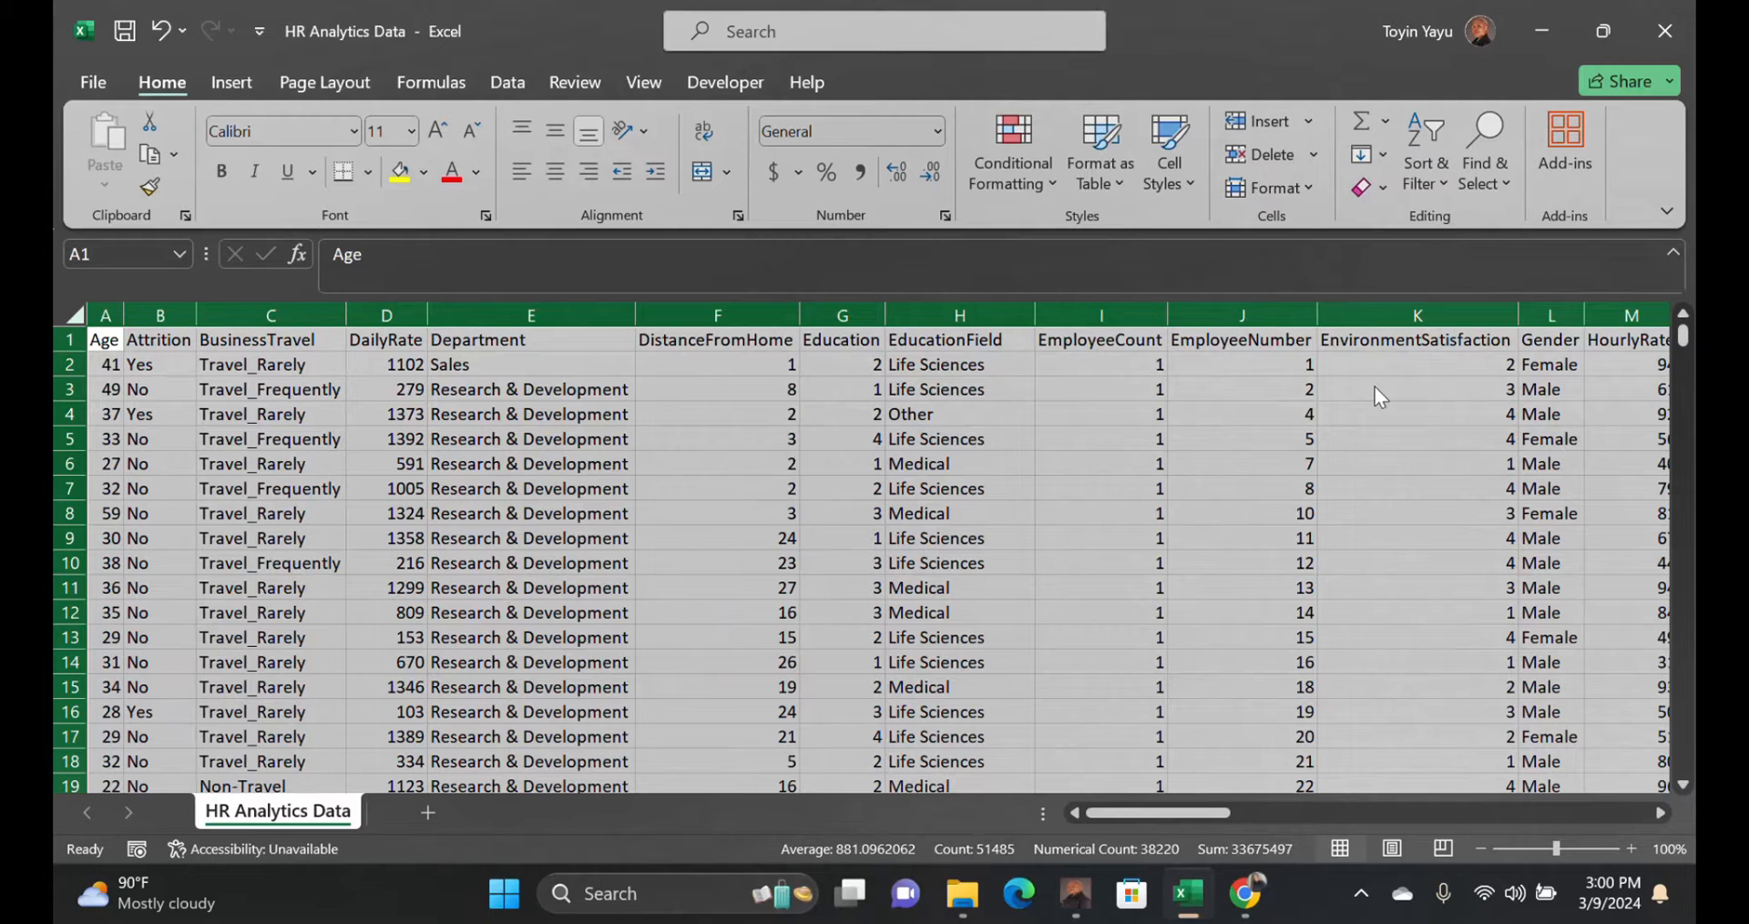
{"action": "left_click", "coordinate": [697, 659]}
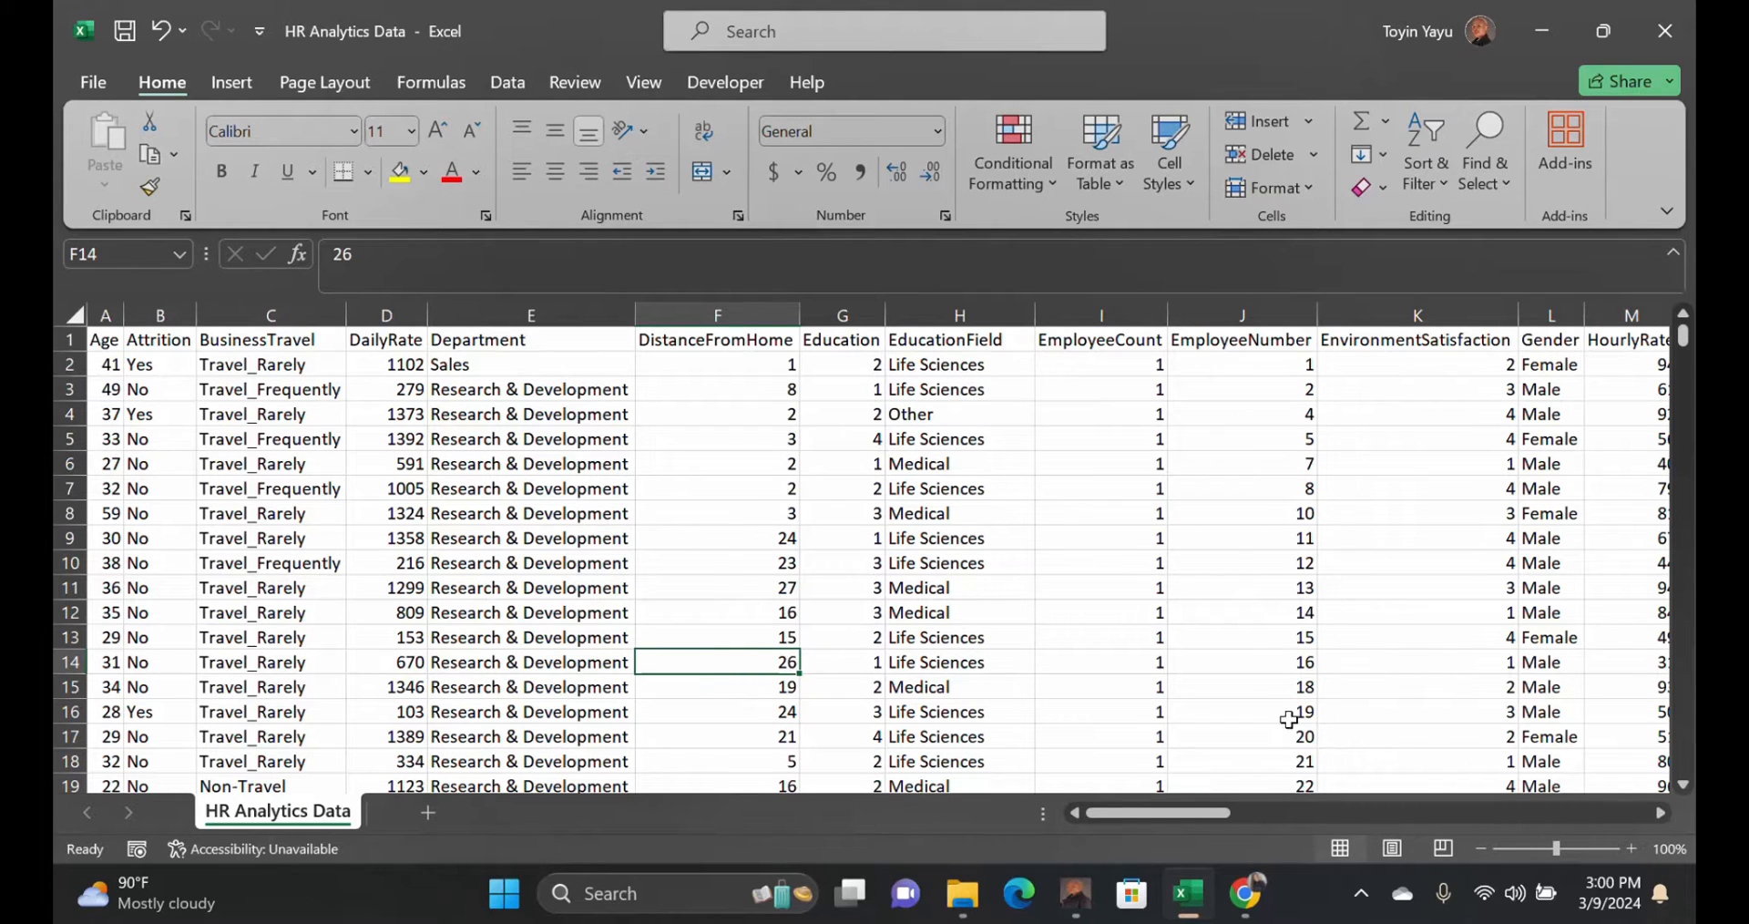
Load the full data range $A$1:$AI$1471 into Power Query as a table with headers.
{"action": "left_click_drag", "start_coordinate": [1168, 813], "coordinate": [1070, 813]}
{"action": "left_click", "coordinate": [533, 629]}
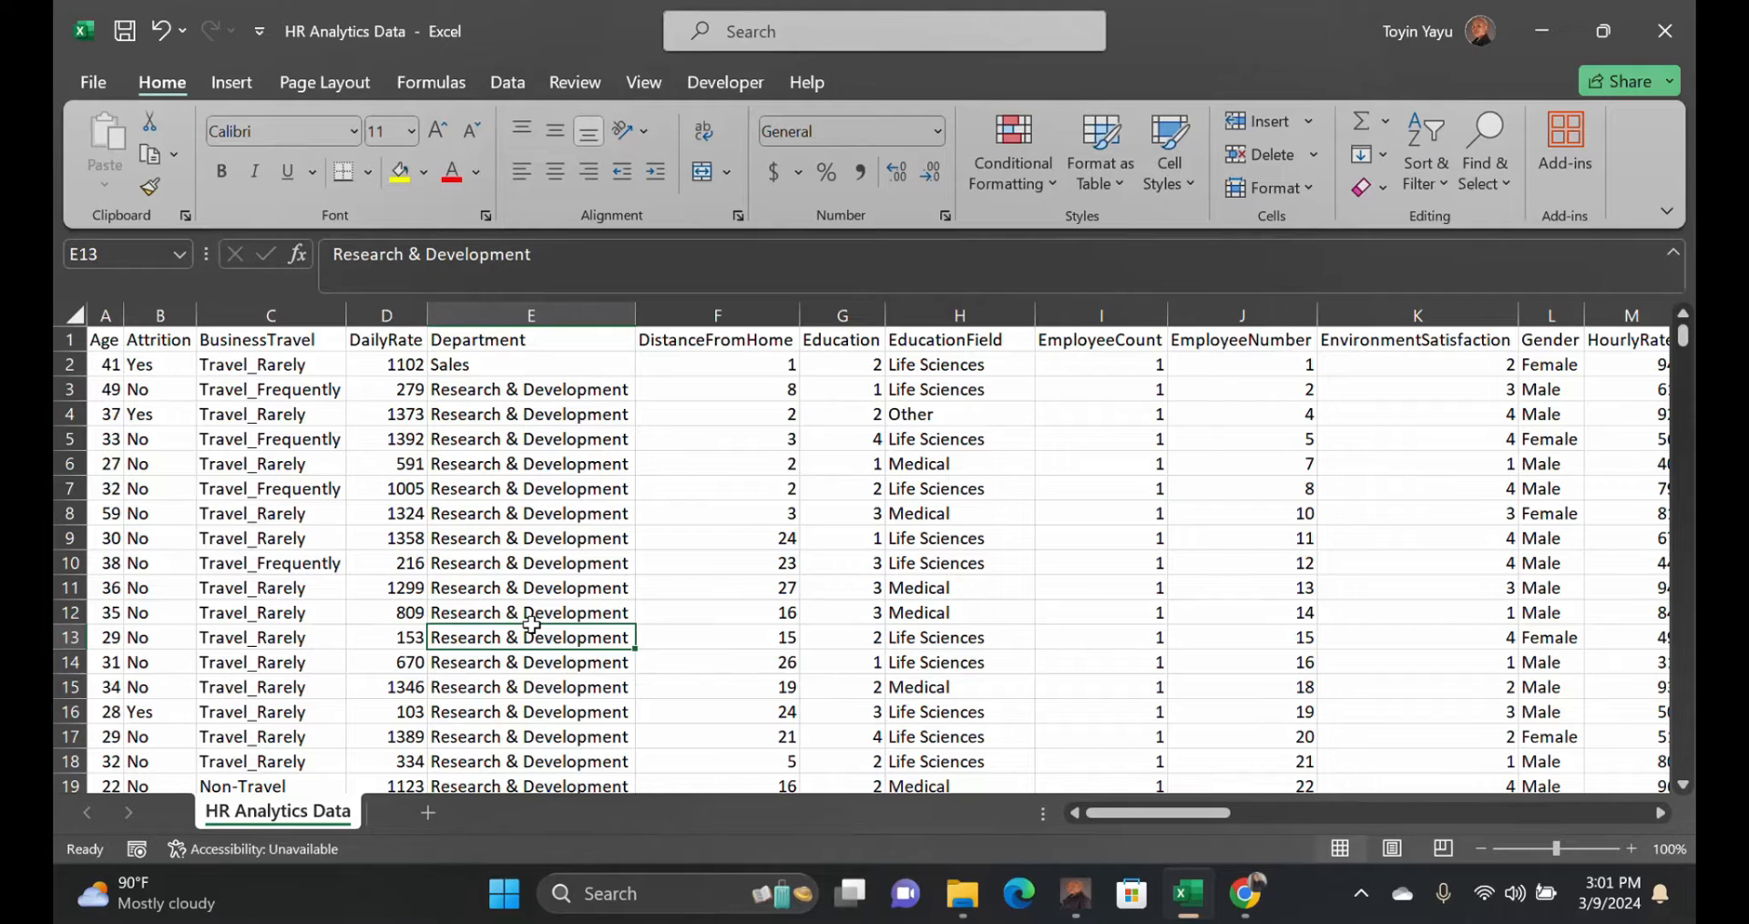
{"action": "key", "text": "ctrl+a"}
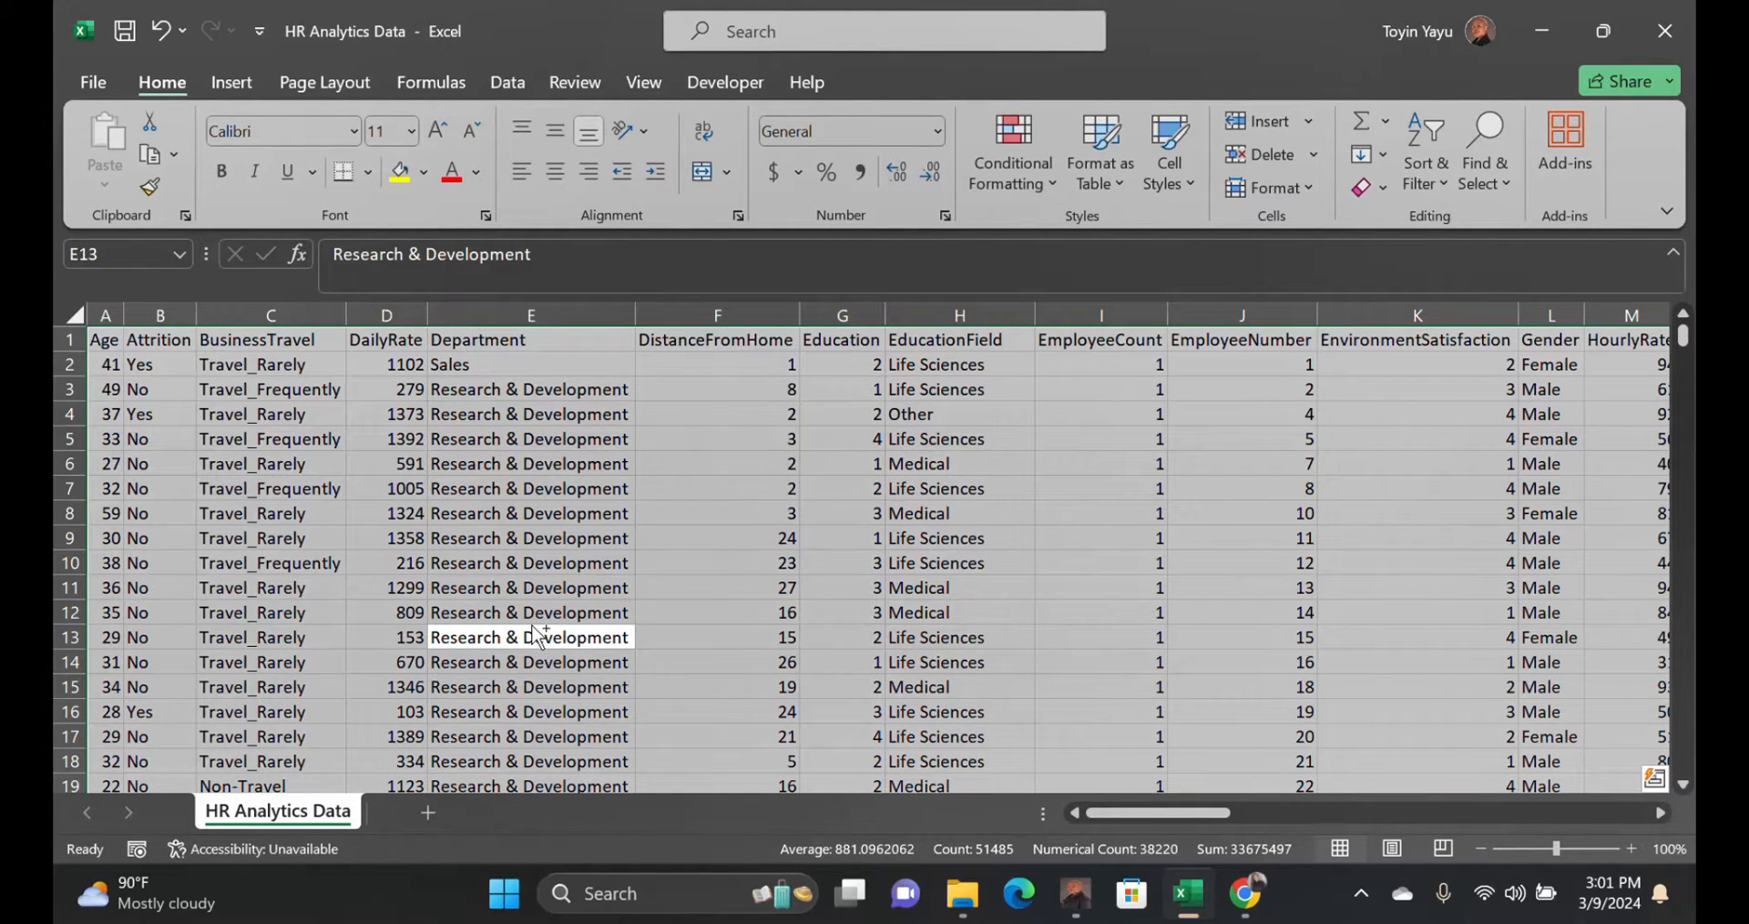
{"action": "left_click", "coordinate": [503, 82]}
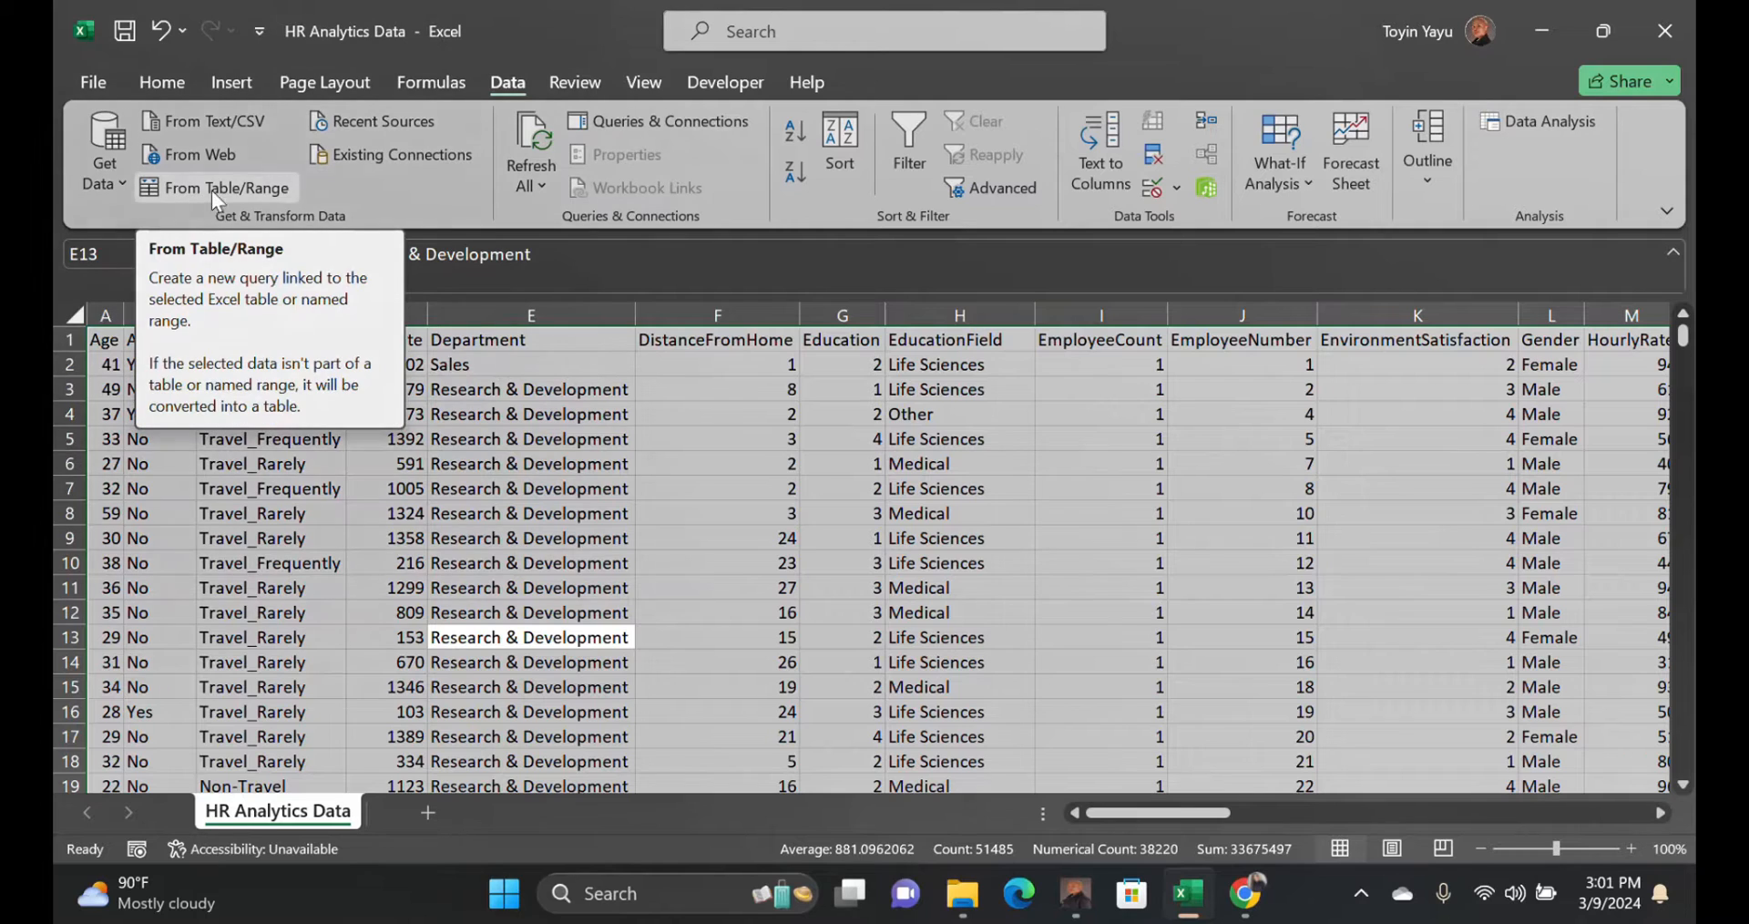
{"action": "left_click", "coordinate": [244, 182]}
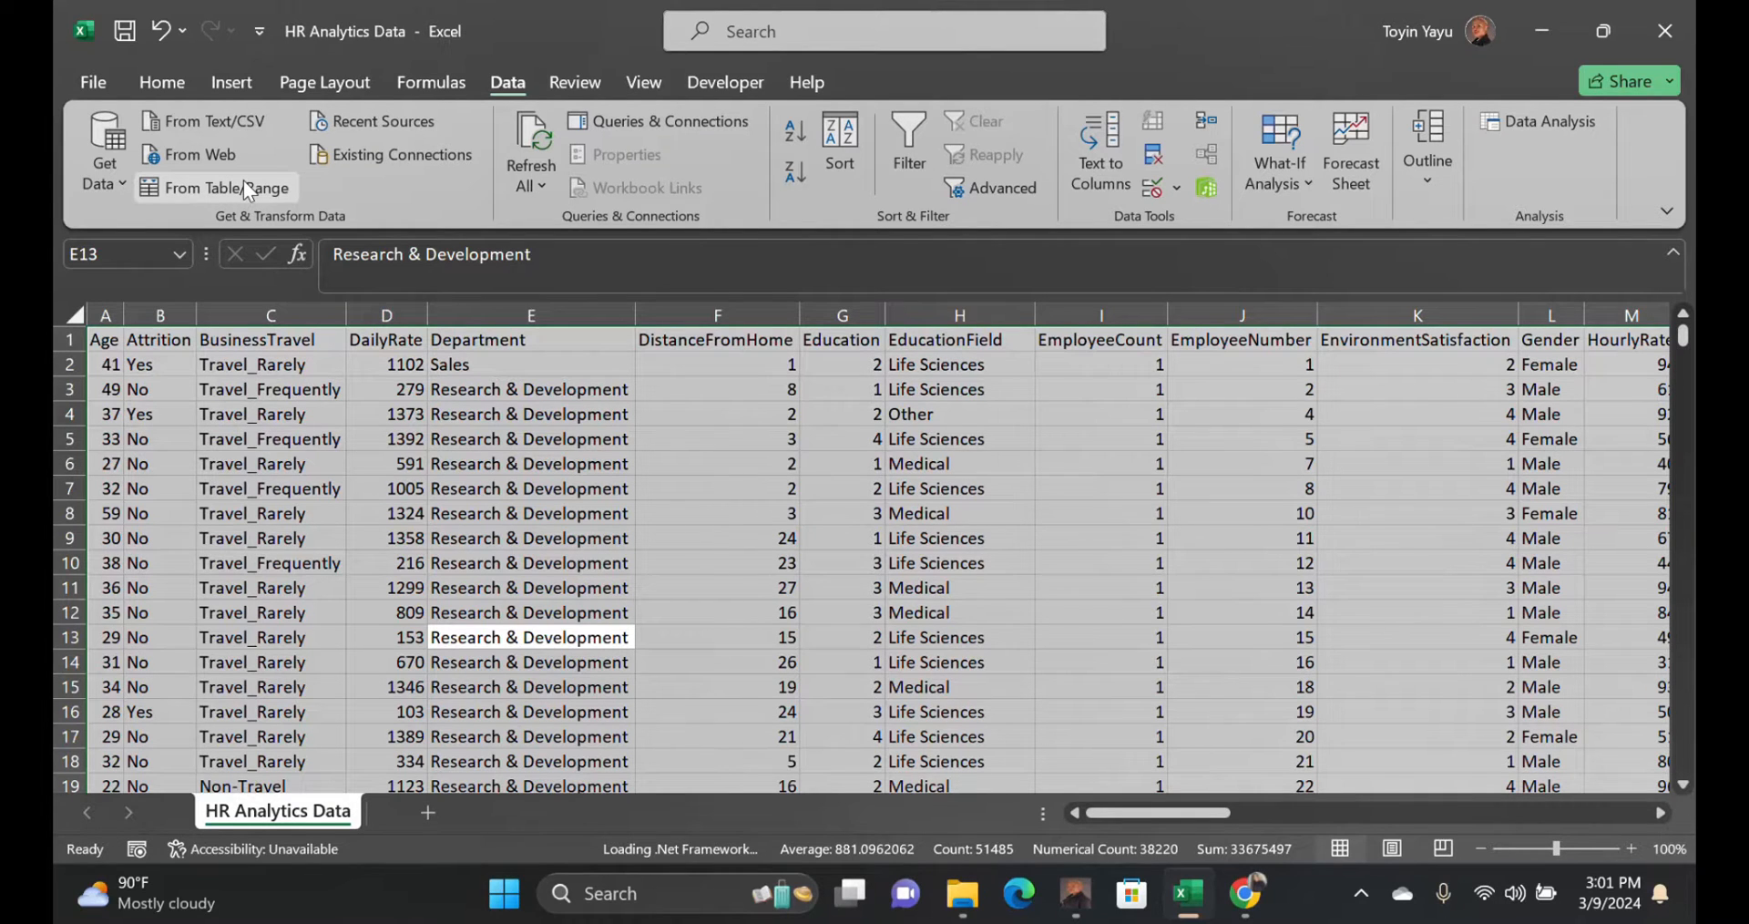
{"action": "left_click", "coordinate": [243, 186]}
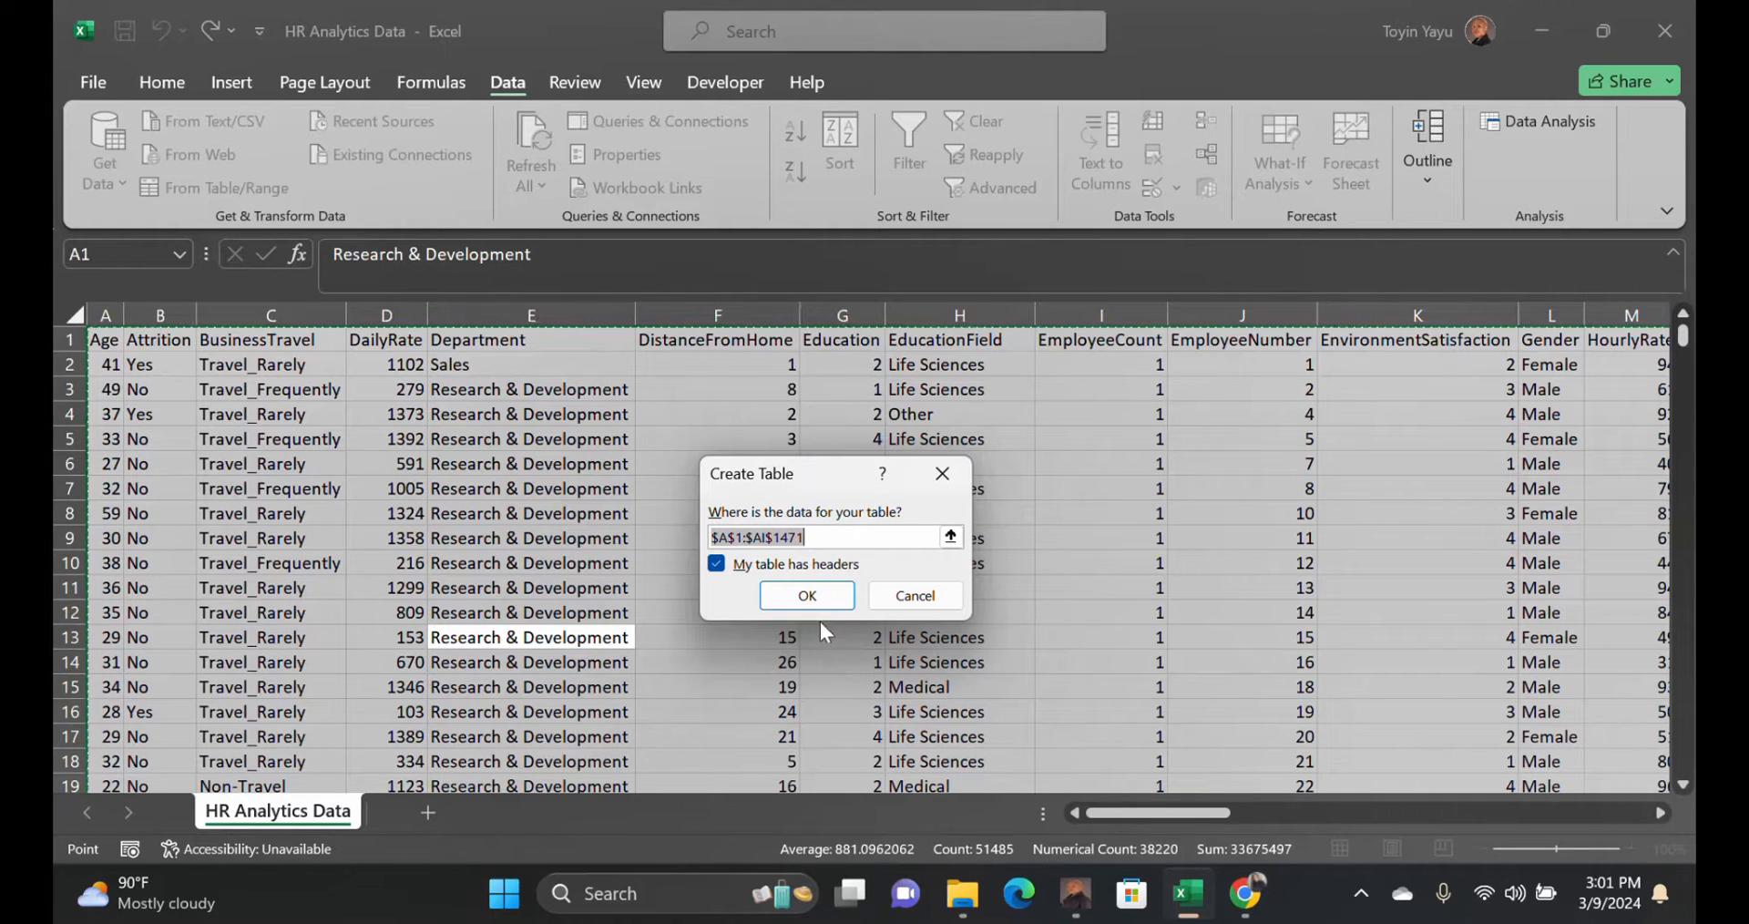
{"action": "left_click", "coordinate": [805, 597]}
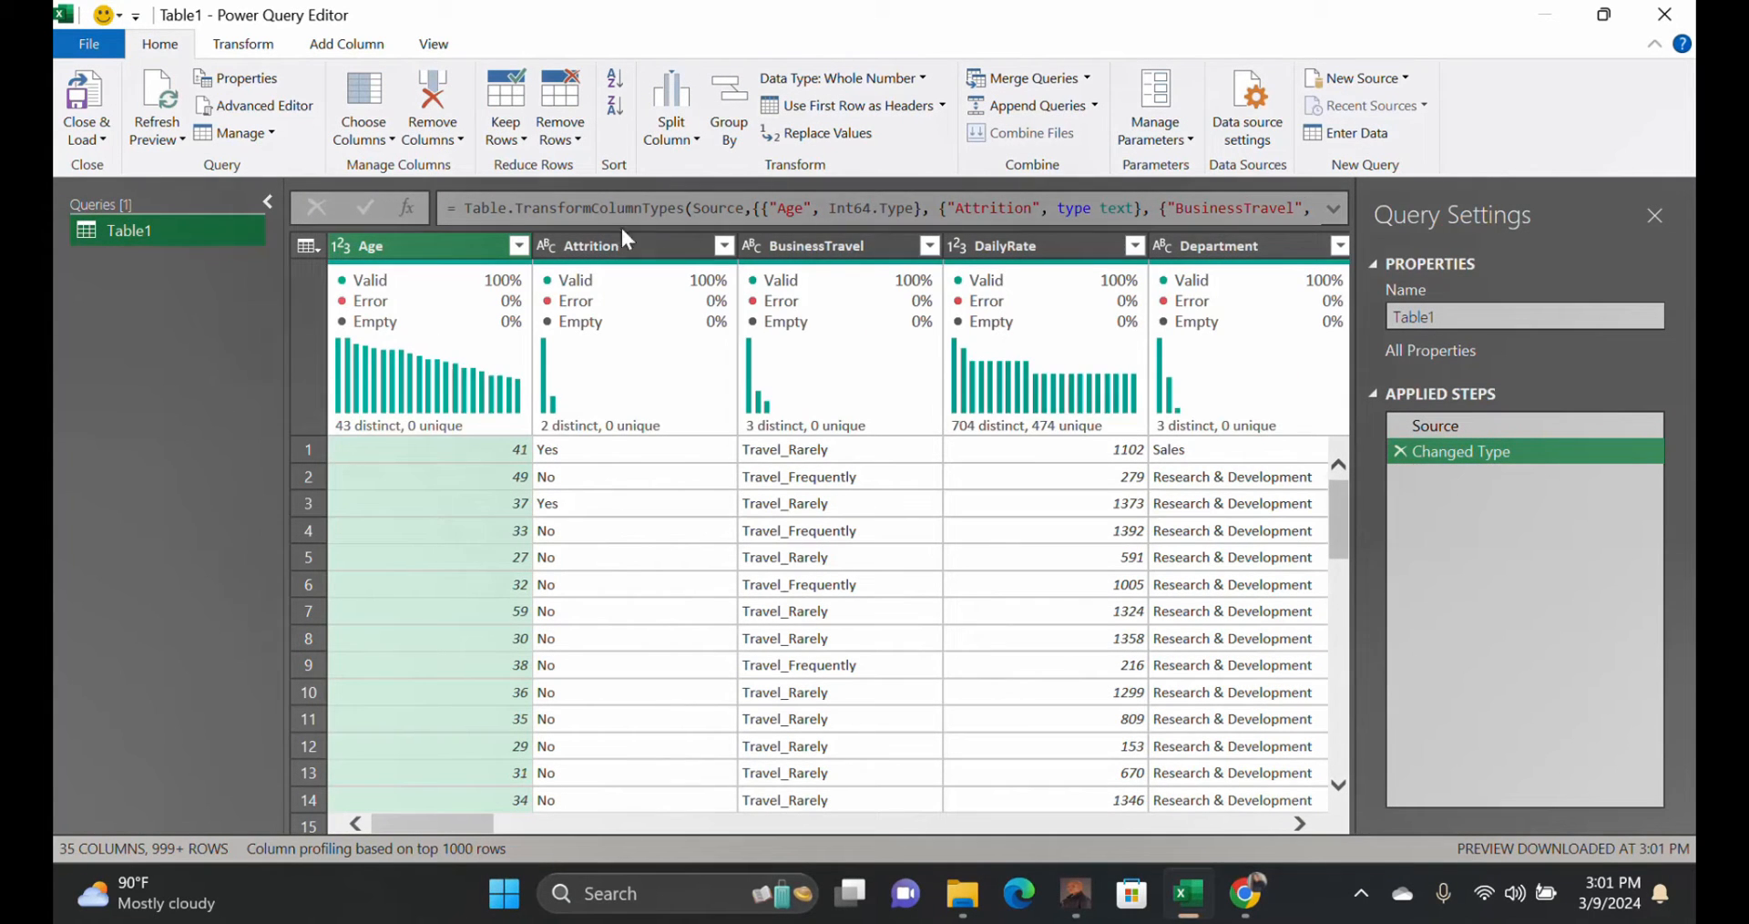
Turn off the column distribution, column profile and column quality displays in the data preview.
{"action": "left_click", "coordinate": [448, 48]}
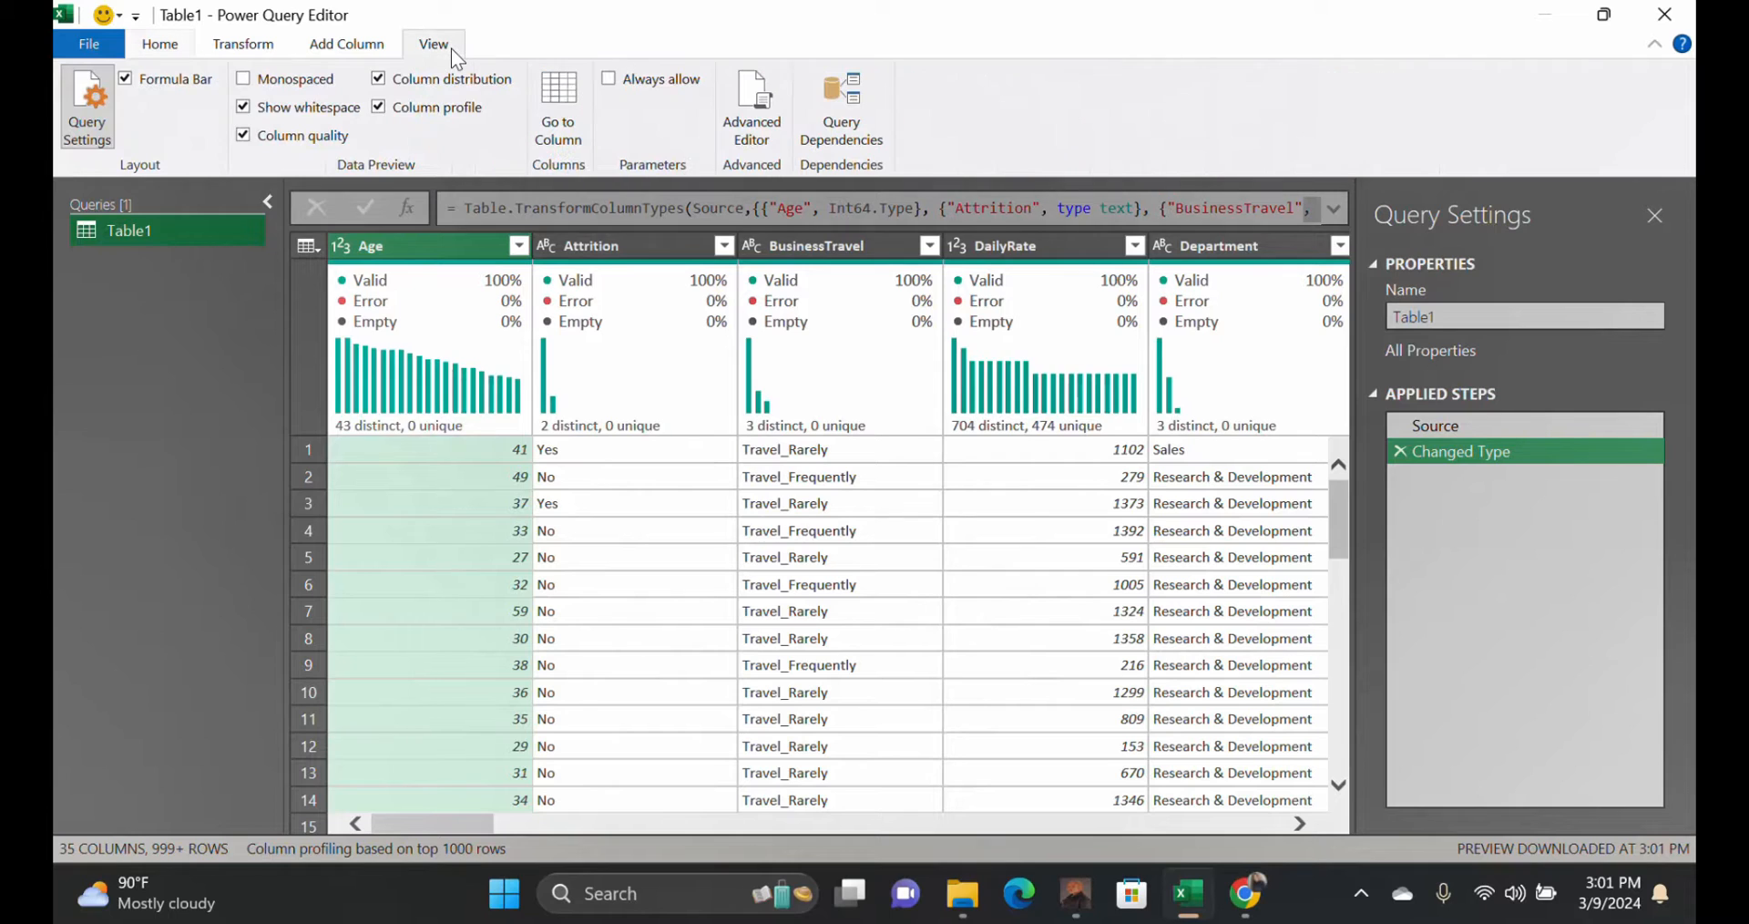
{"action": "left_click", "coordinate": [387, 81]}
{"action": "left_click", "coordinate": [386, 113]}
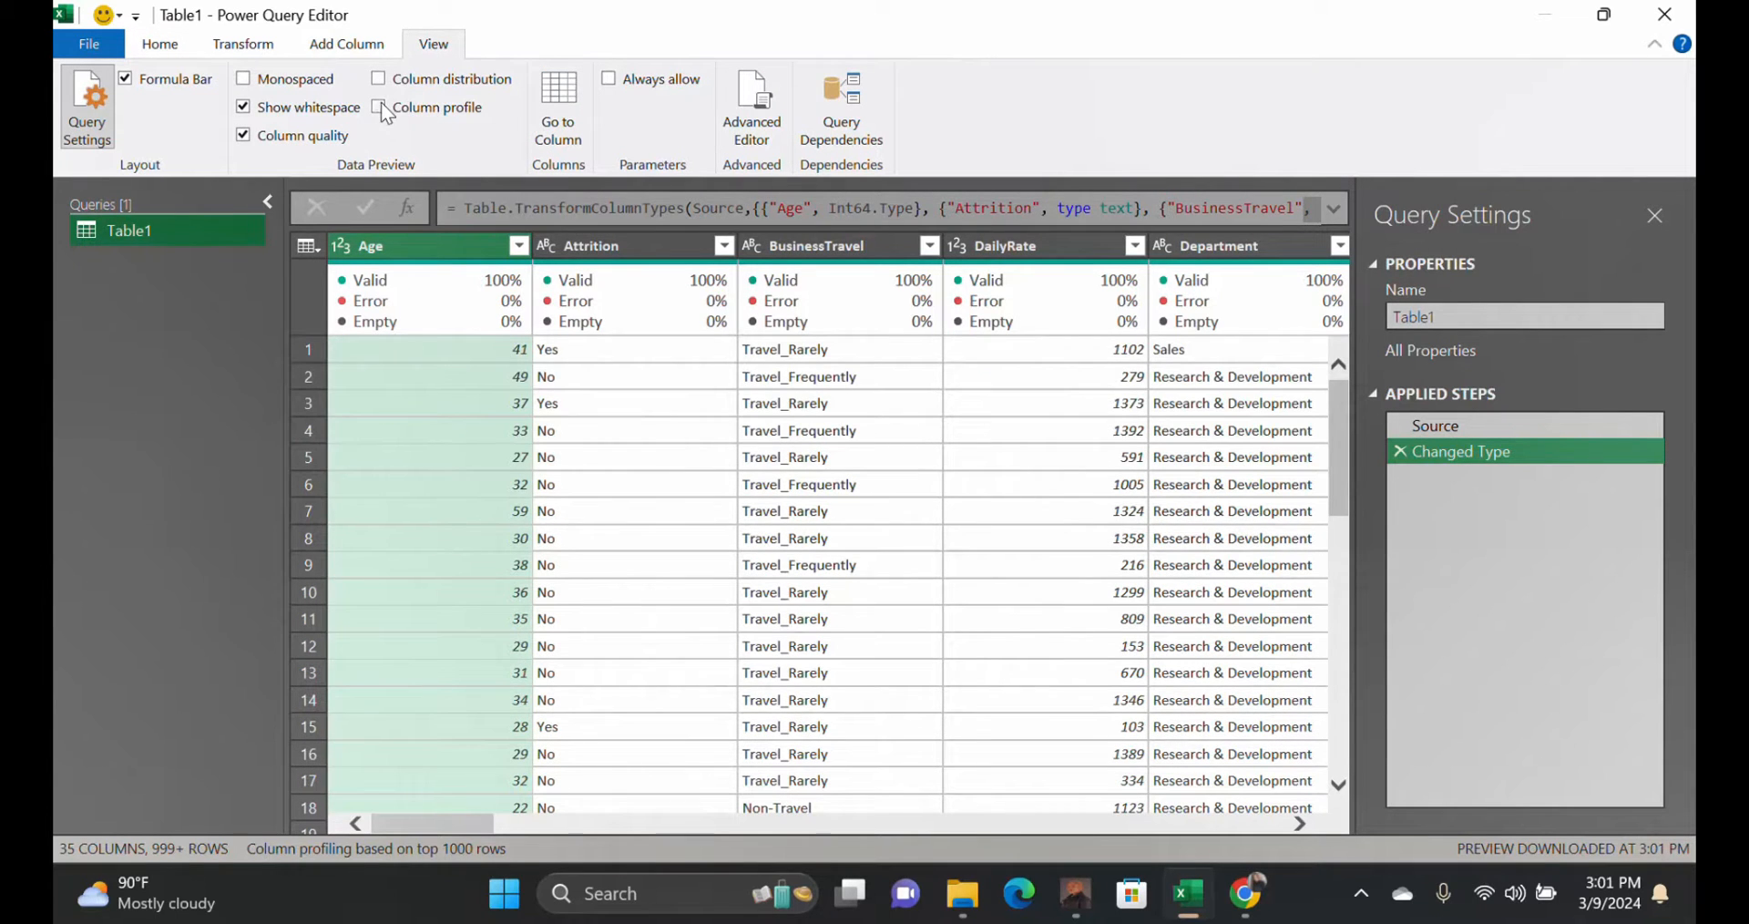
{"action": "left_click", "coordinate": [240, 139]}
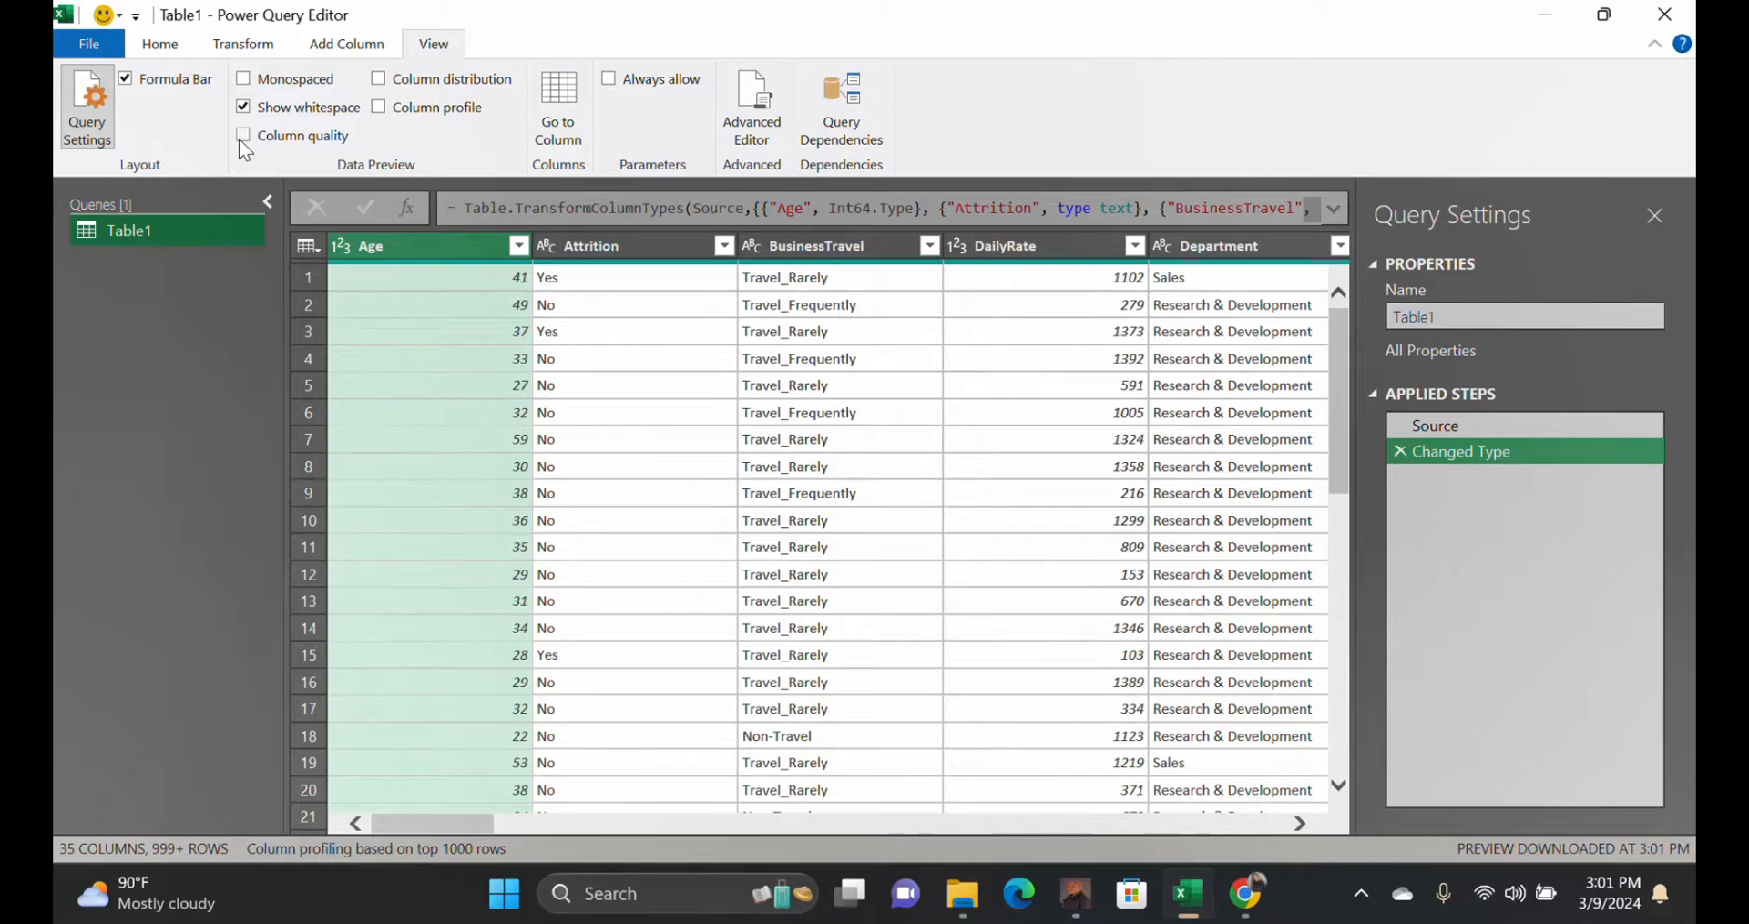
Rename the Table1 query as HR Data.
{"action": "left_click", "coordinate": [149, 46]}
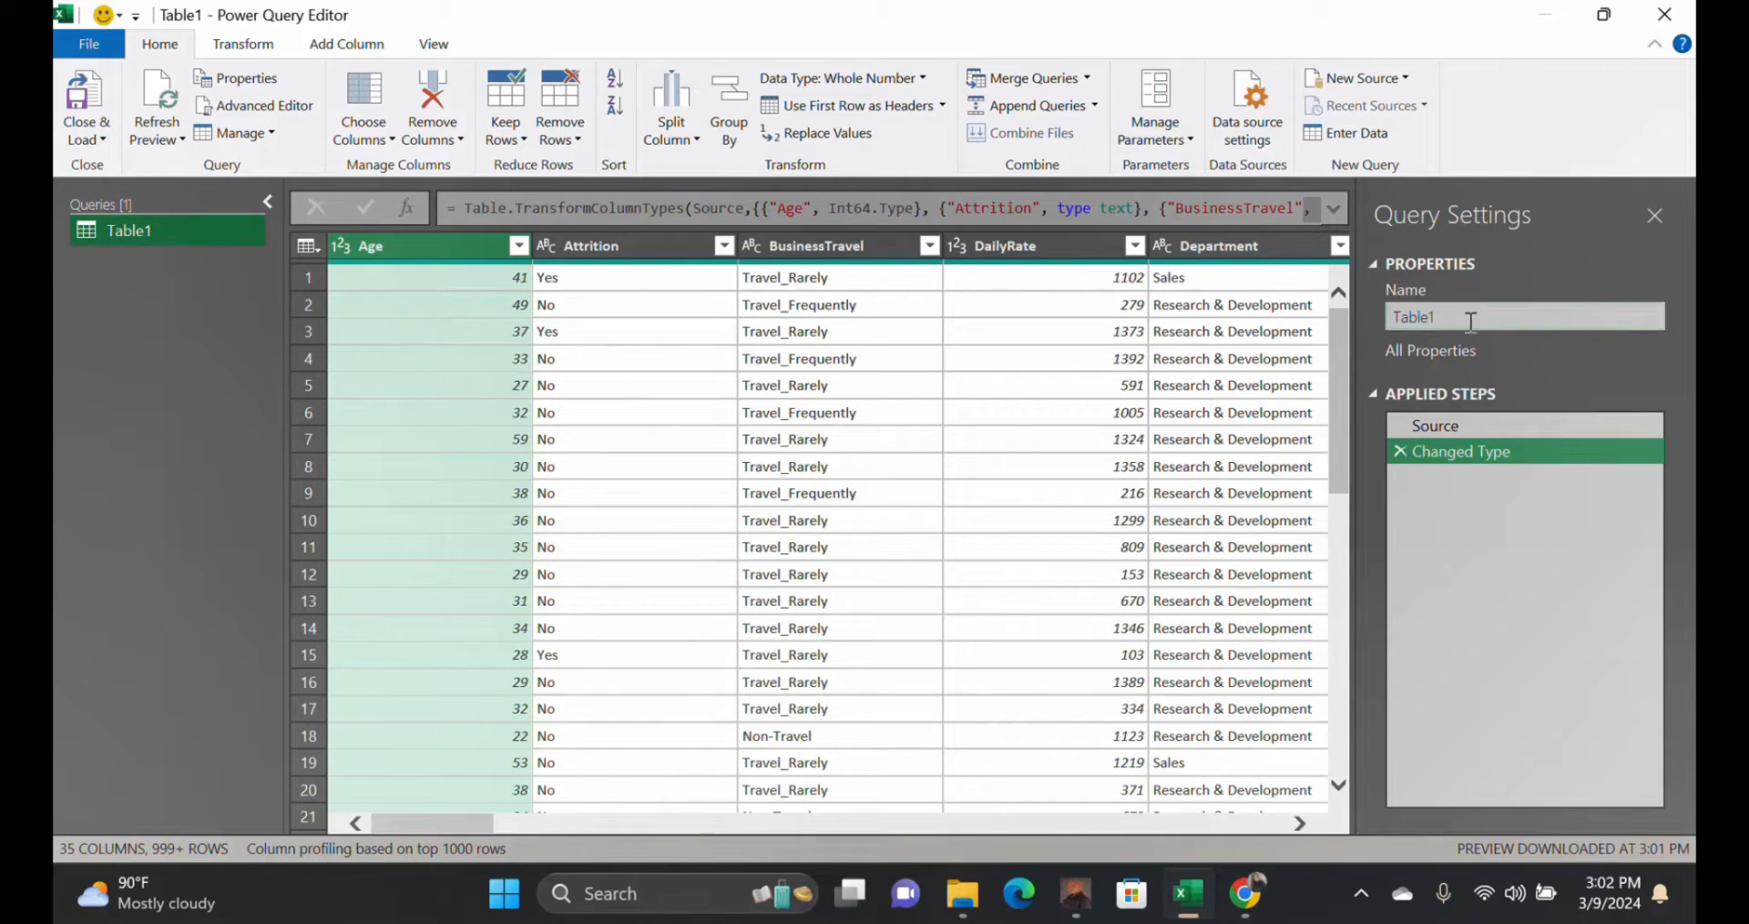
{"action": "left_click_drag", "start_coordinate": [1438, 322], "coordinate": [1382, 330]}
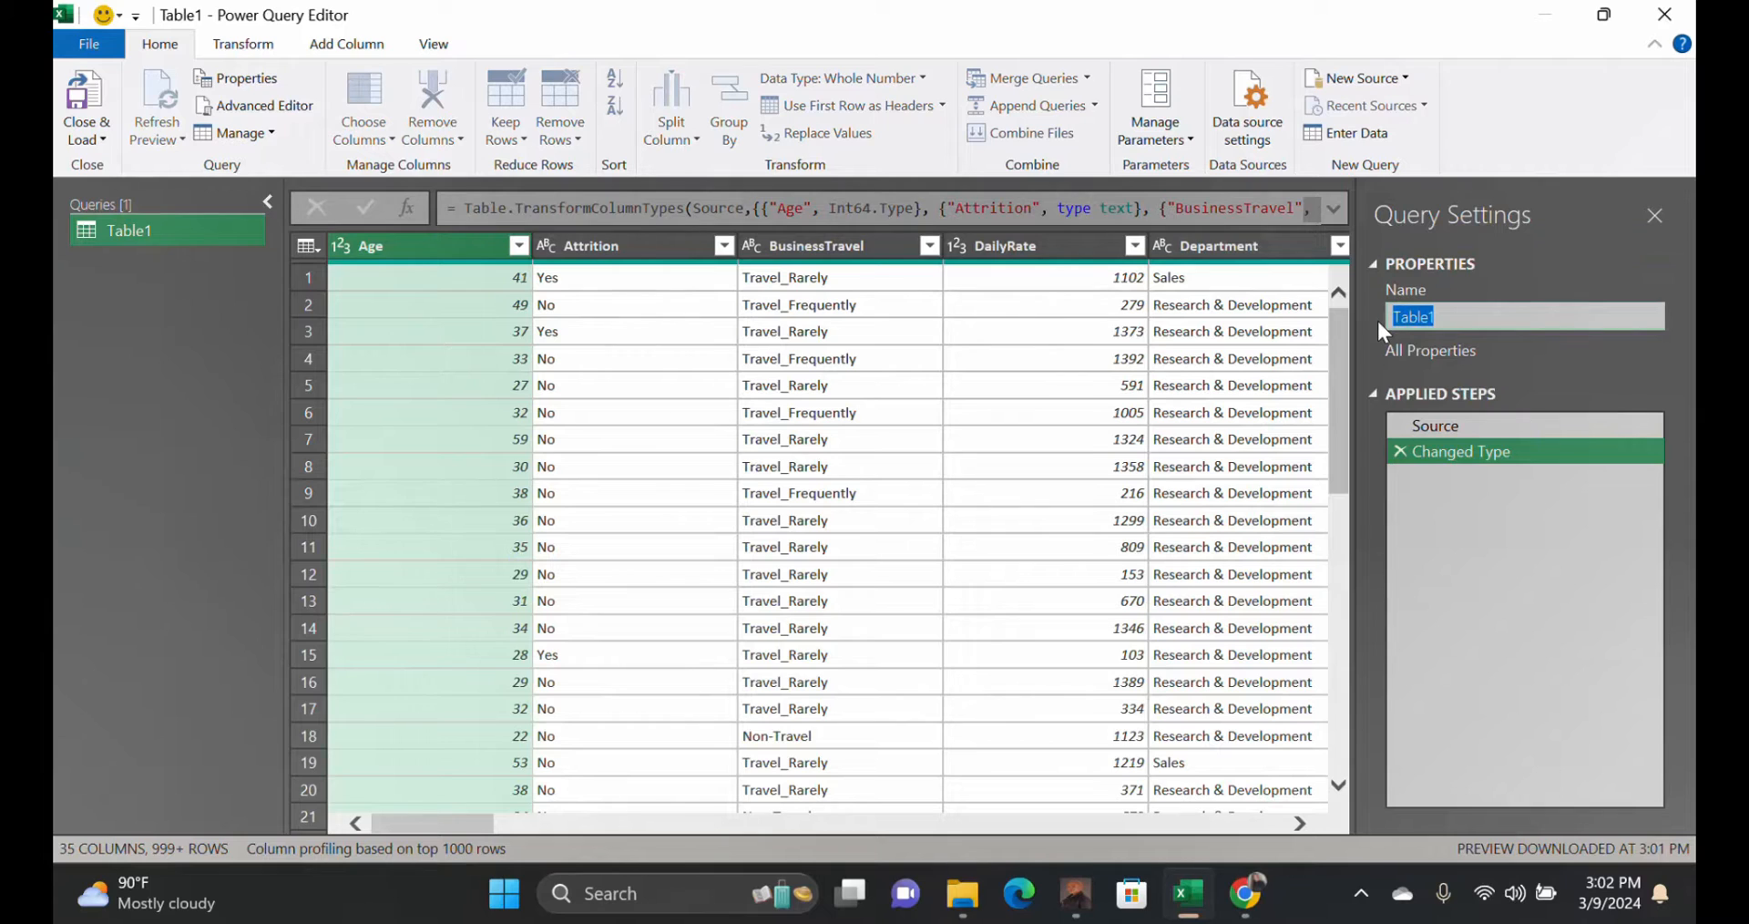
{"action": "type", "text": "Hr Data"}
{"action": "key", "text": "Return"}
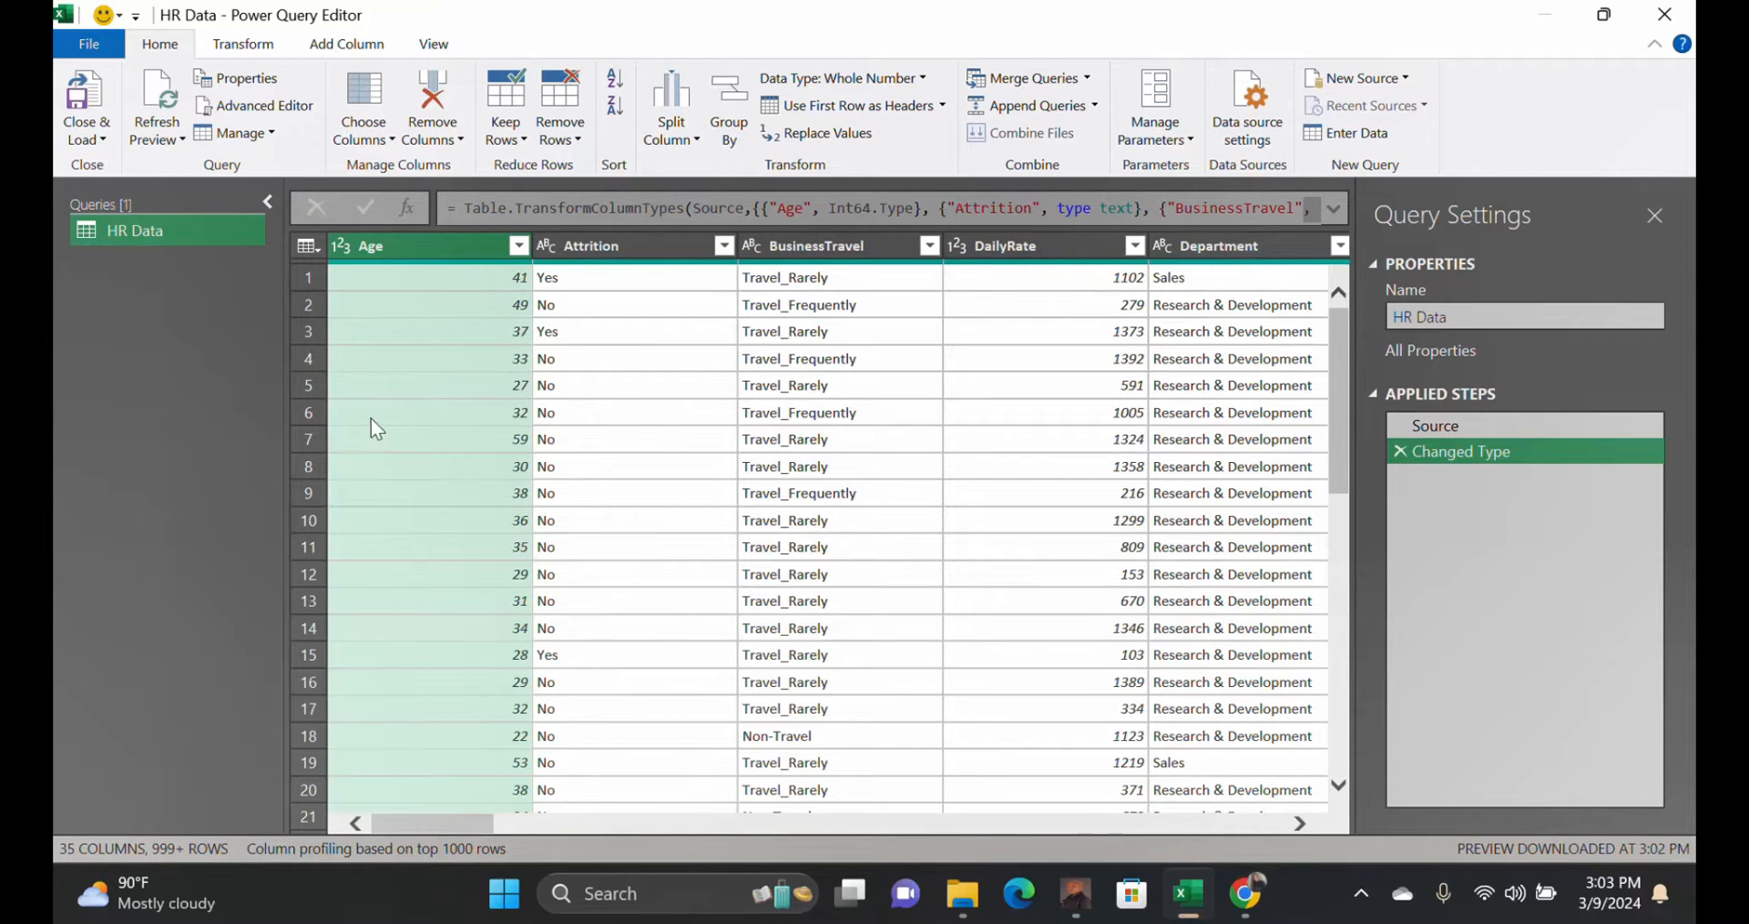
{"action": "left_click_drag", "start_coordinate": [431, 258], "coordinate": [435, 265]}
{"action": "left_click", "coordinate": [343, 248]}
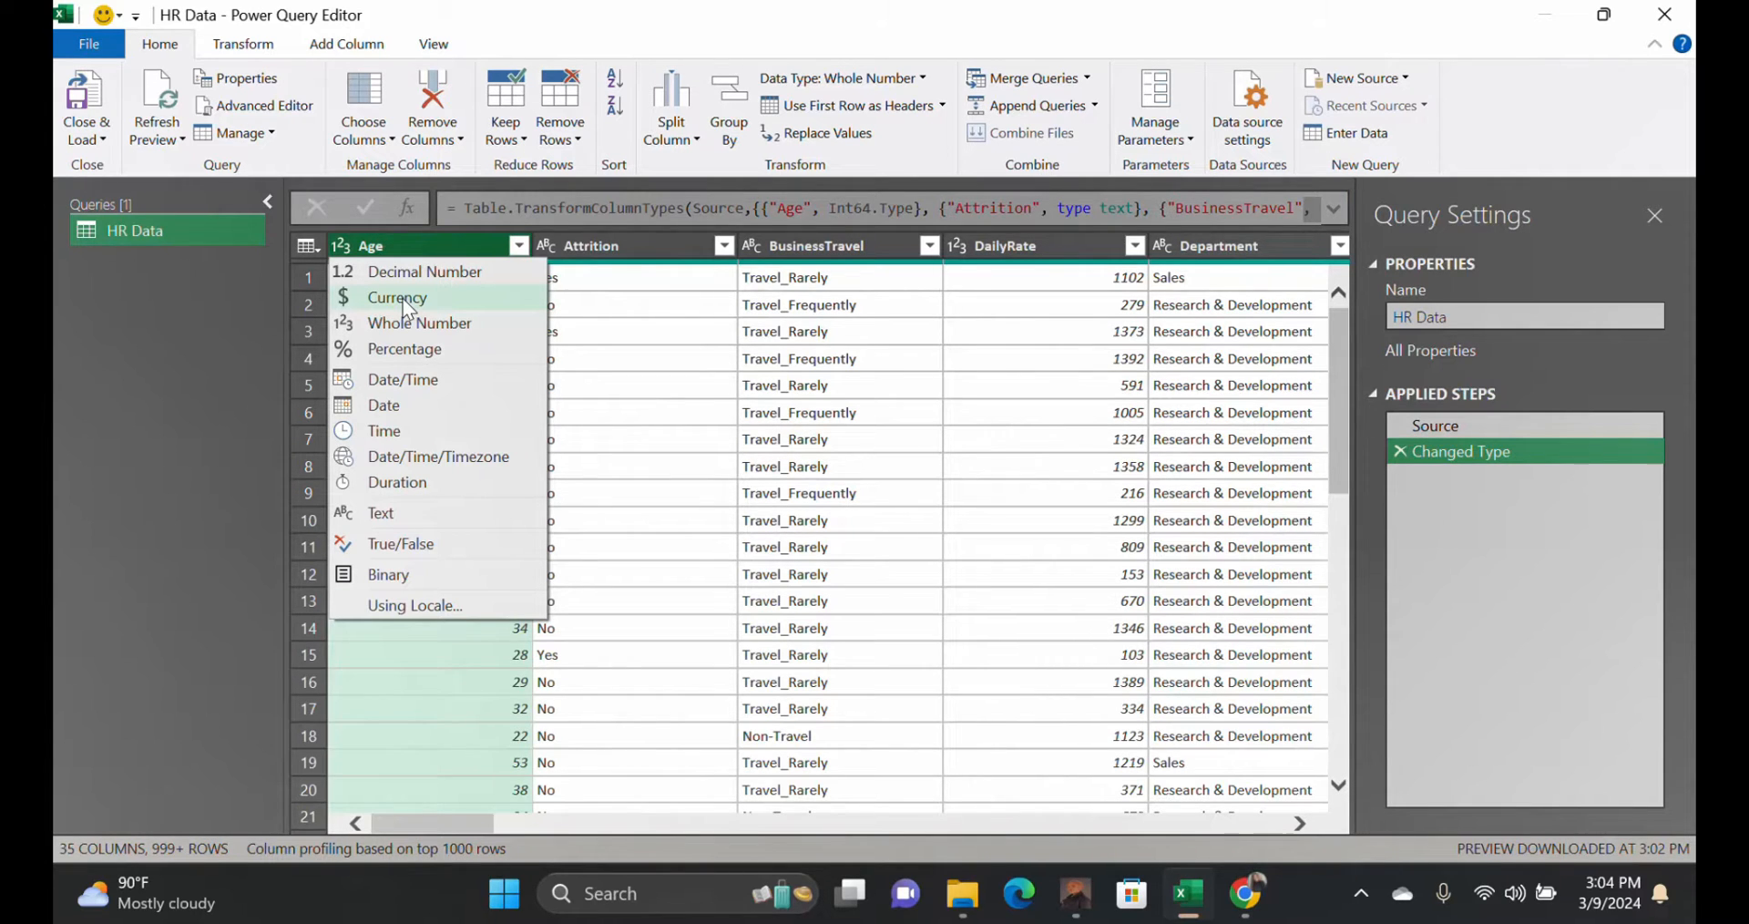
{"action": "left_click", "coordinate": [547, 388]}
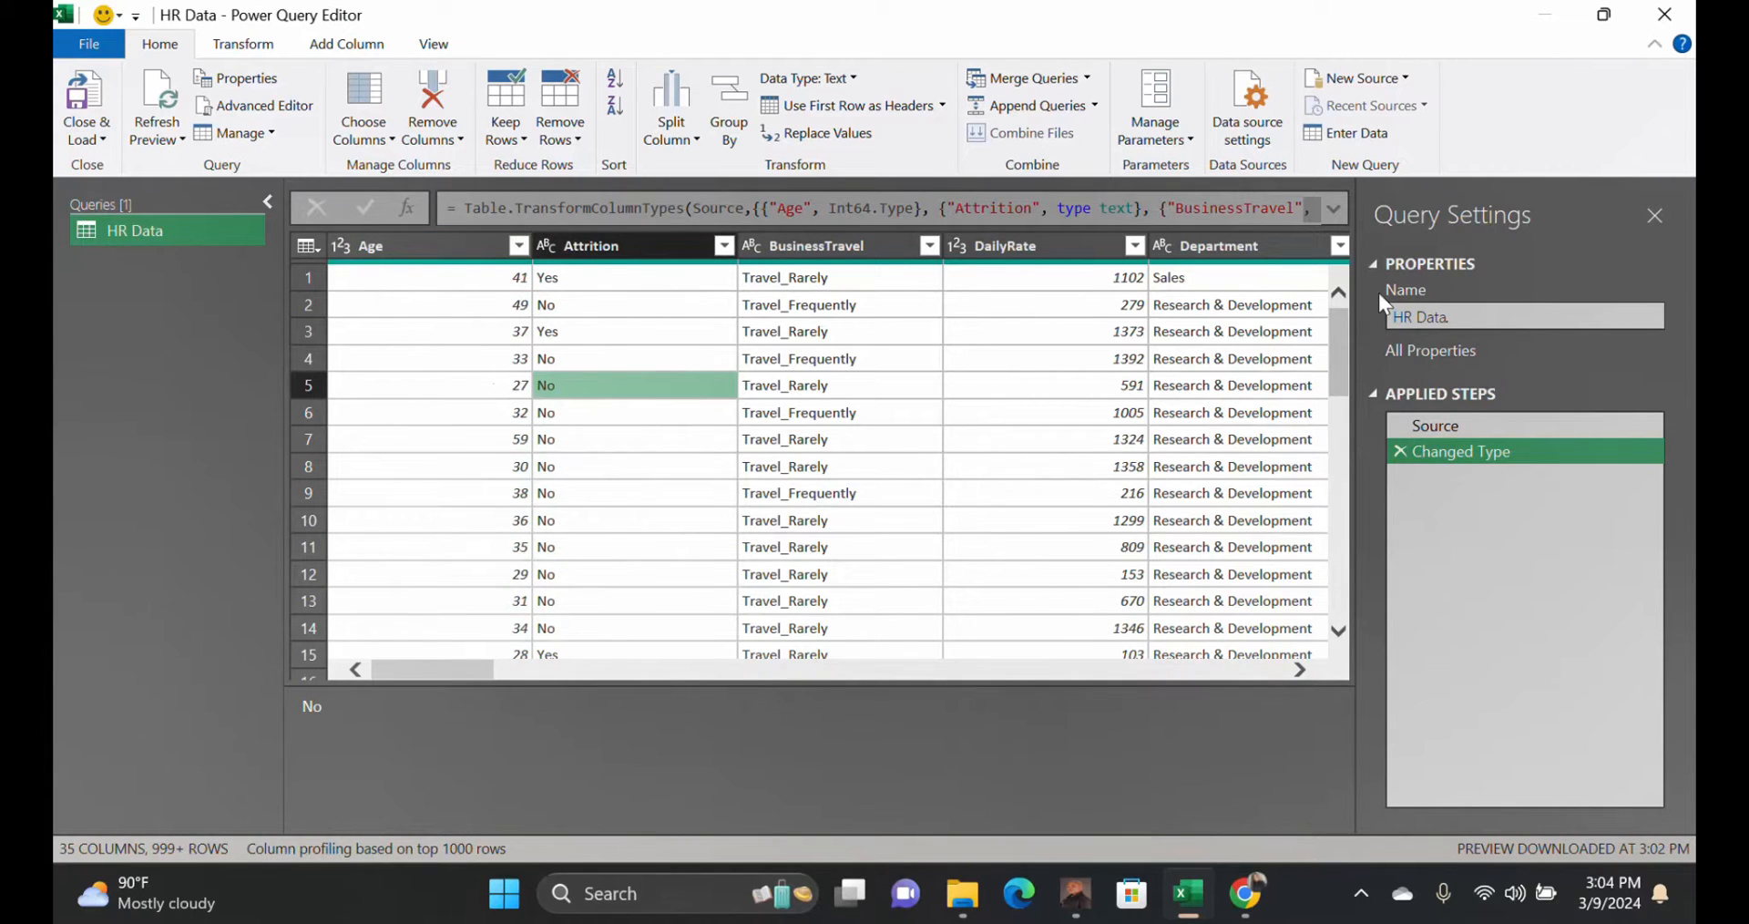
{"action": "left_click", "coordinate": [1339, 326]}
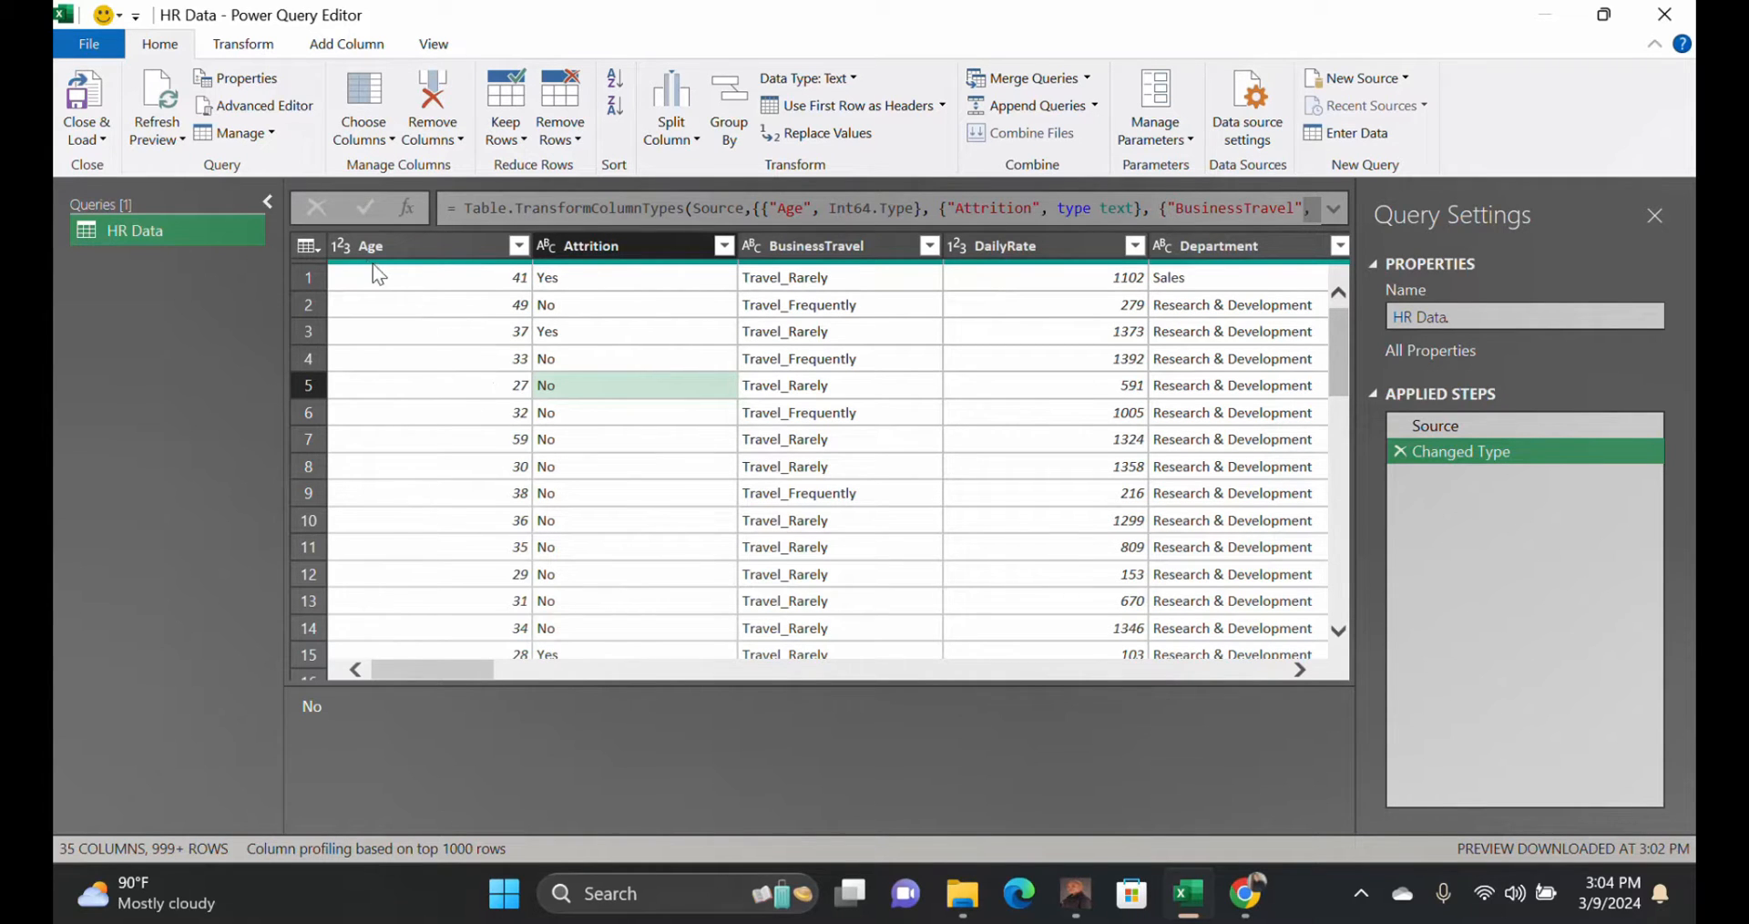
Change the Age column's data type to Text, replacing the current type conversion.
{"action": "left_click", "coordinate": [340, 247]}
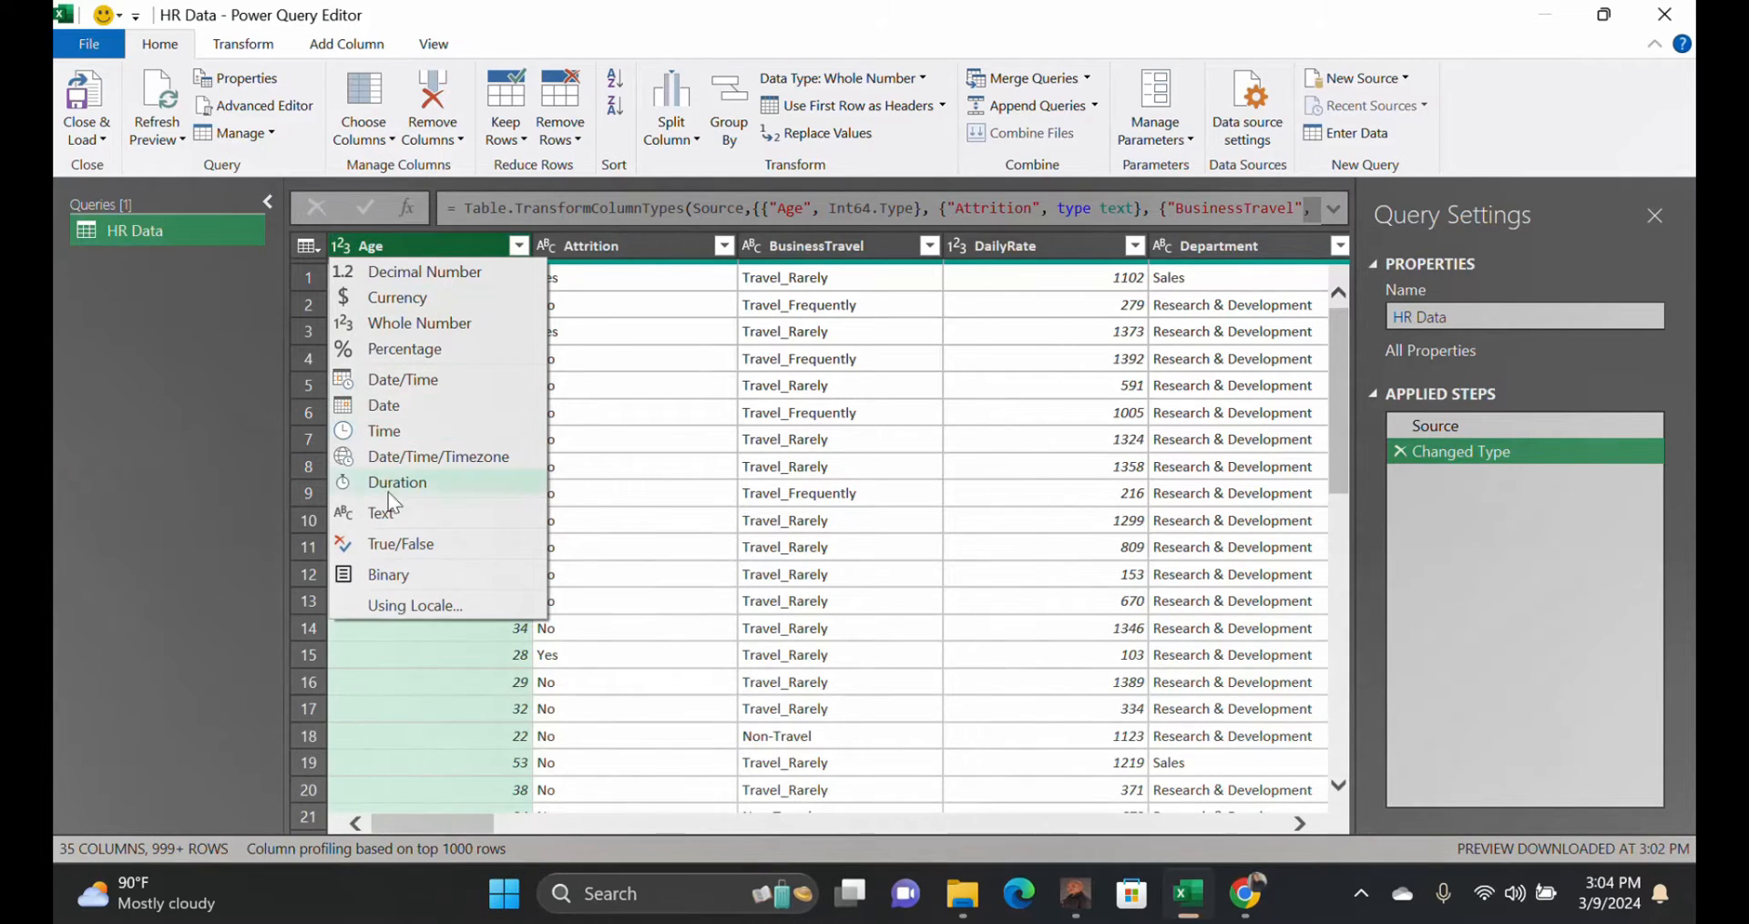
{"action": "left_click", "coordinate": [400, 512]}
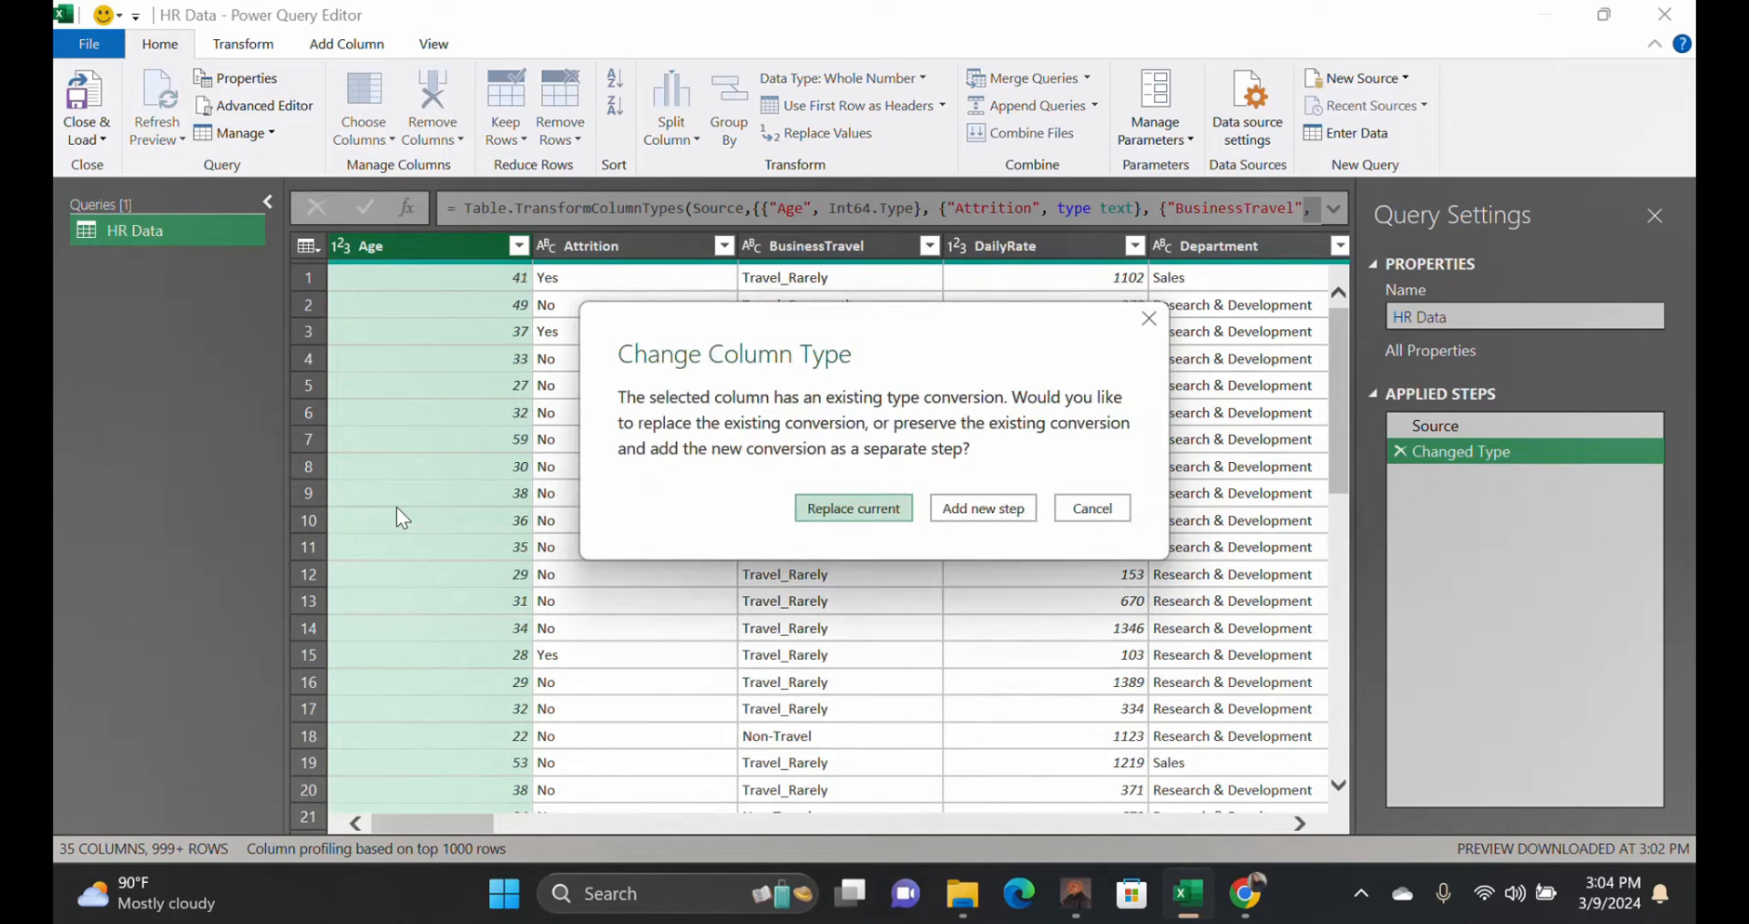
{"action": "left_click", "coordinate": [861, 517]}
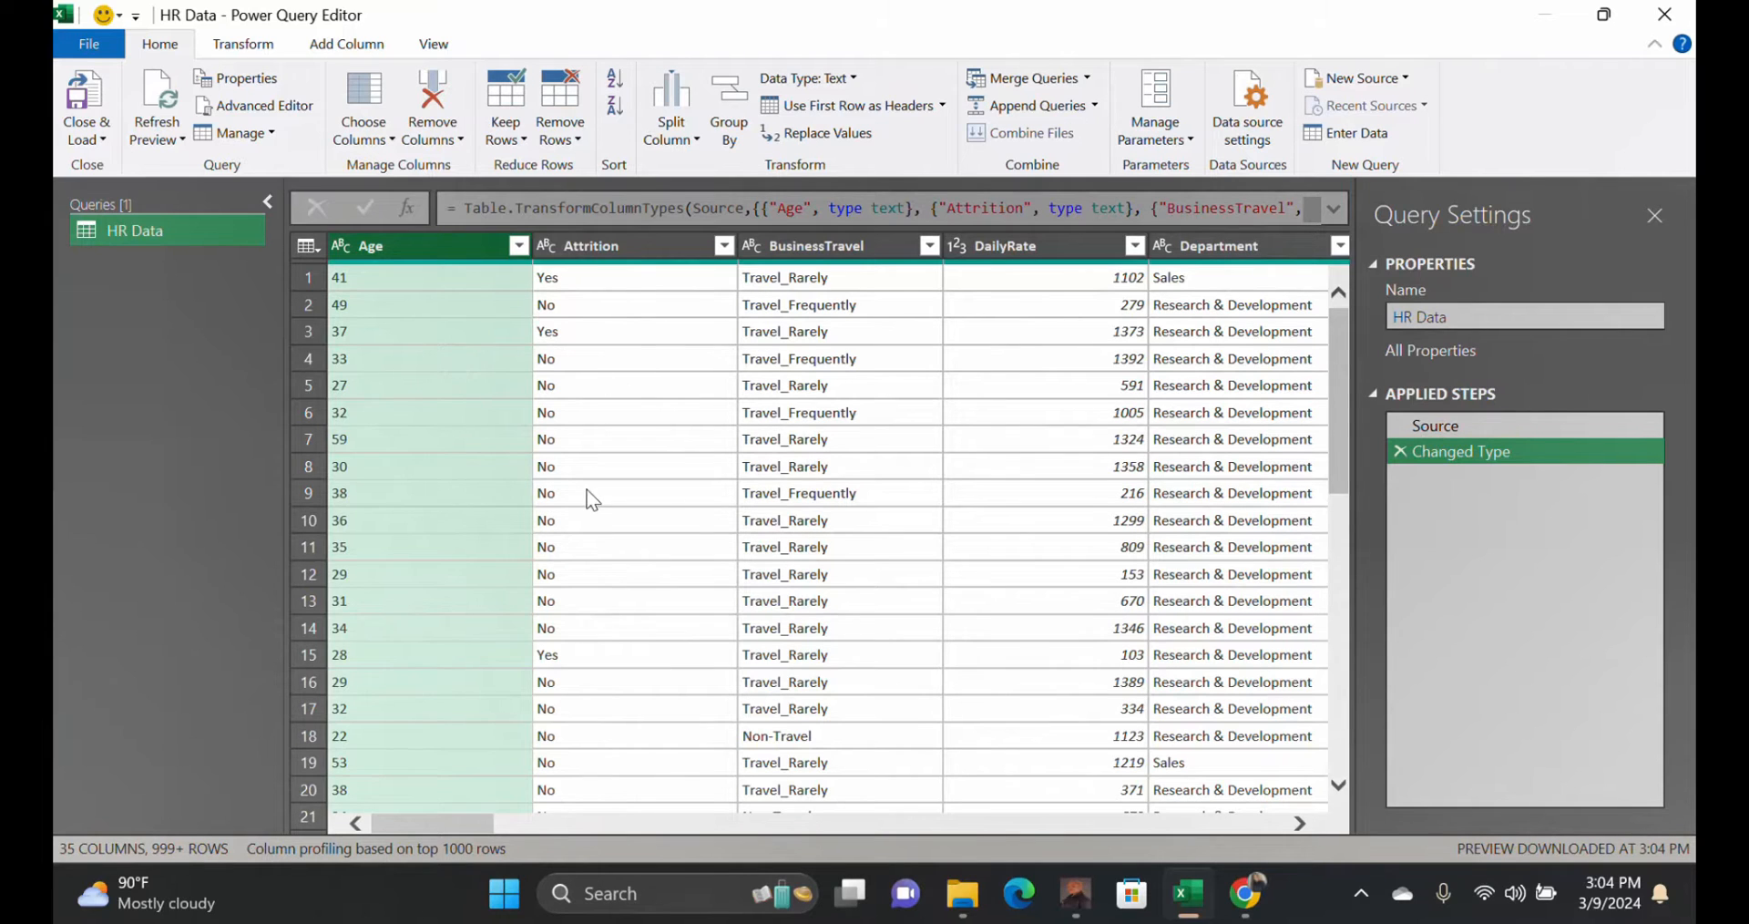
Check the data types assigned to the Attrition and BusinessTravel columns.
{"action": "left_click", "coordinate": [542, 257]}
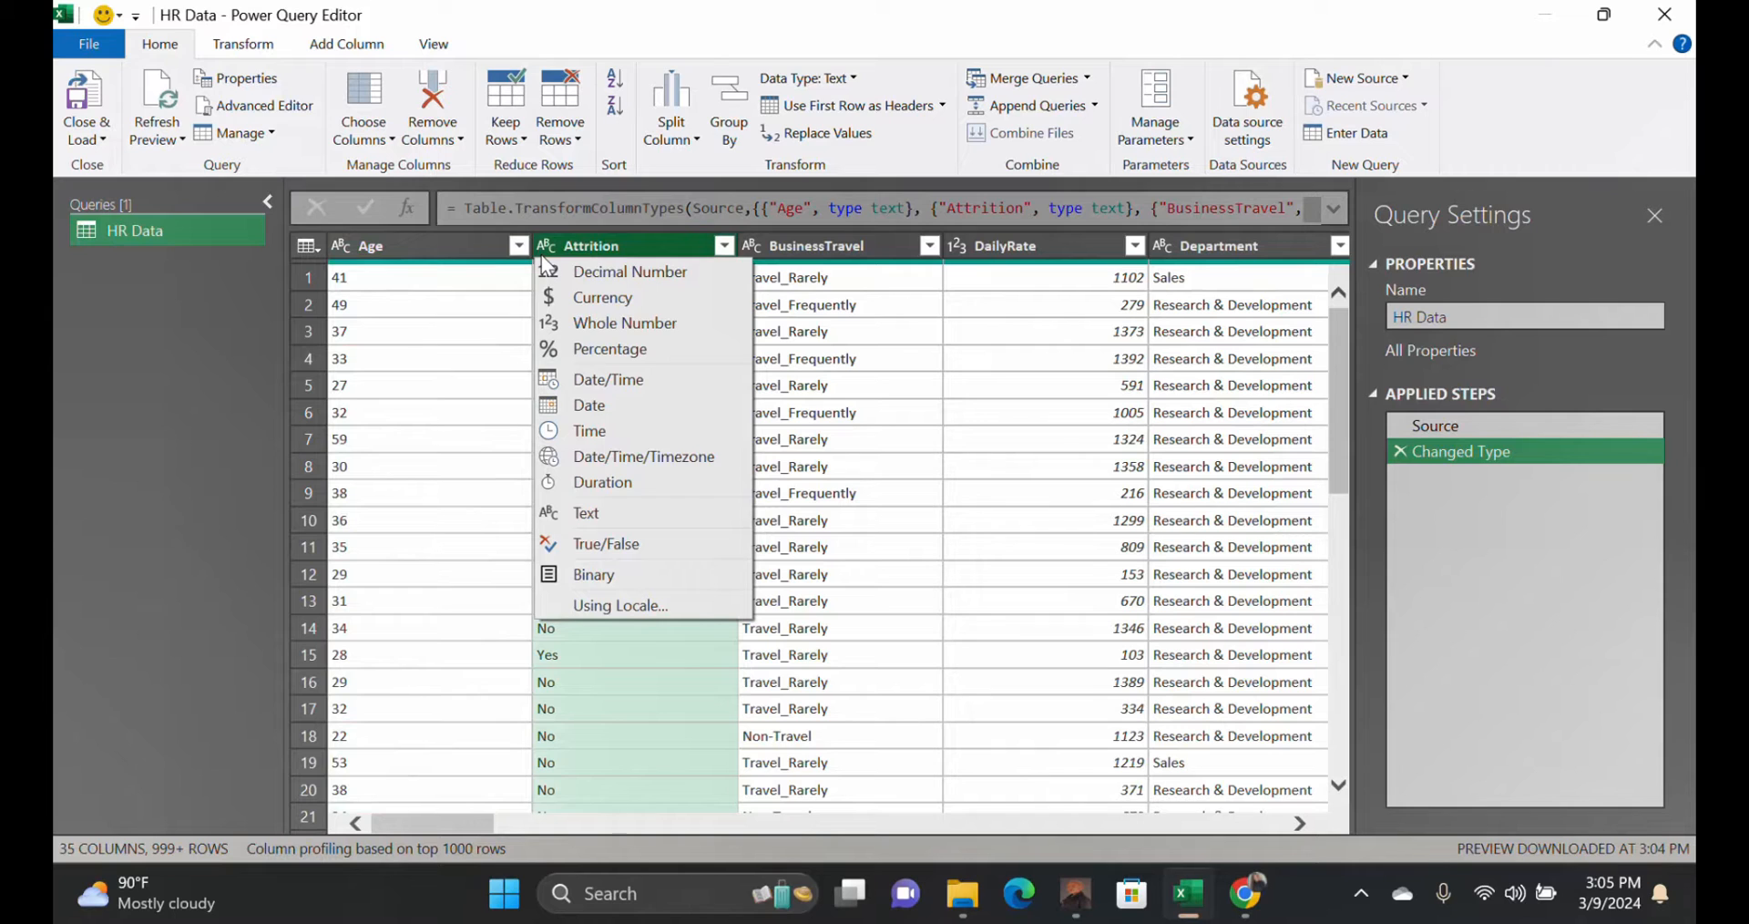
{"action": "left_click", "coordinate": [543, 257]}
{"action": "left_click", "coordinate": [543, 257]}
{"action": "left_click", "coordinate": [620, 804]}
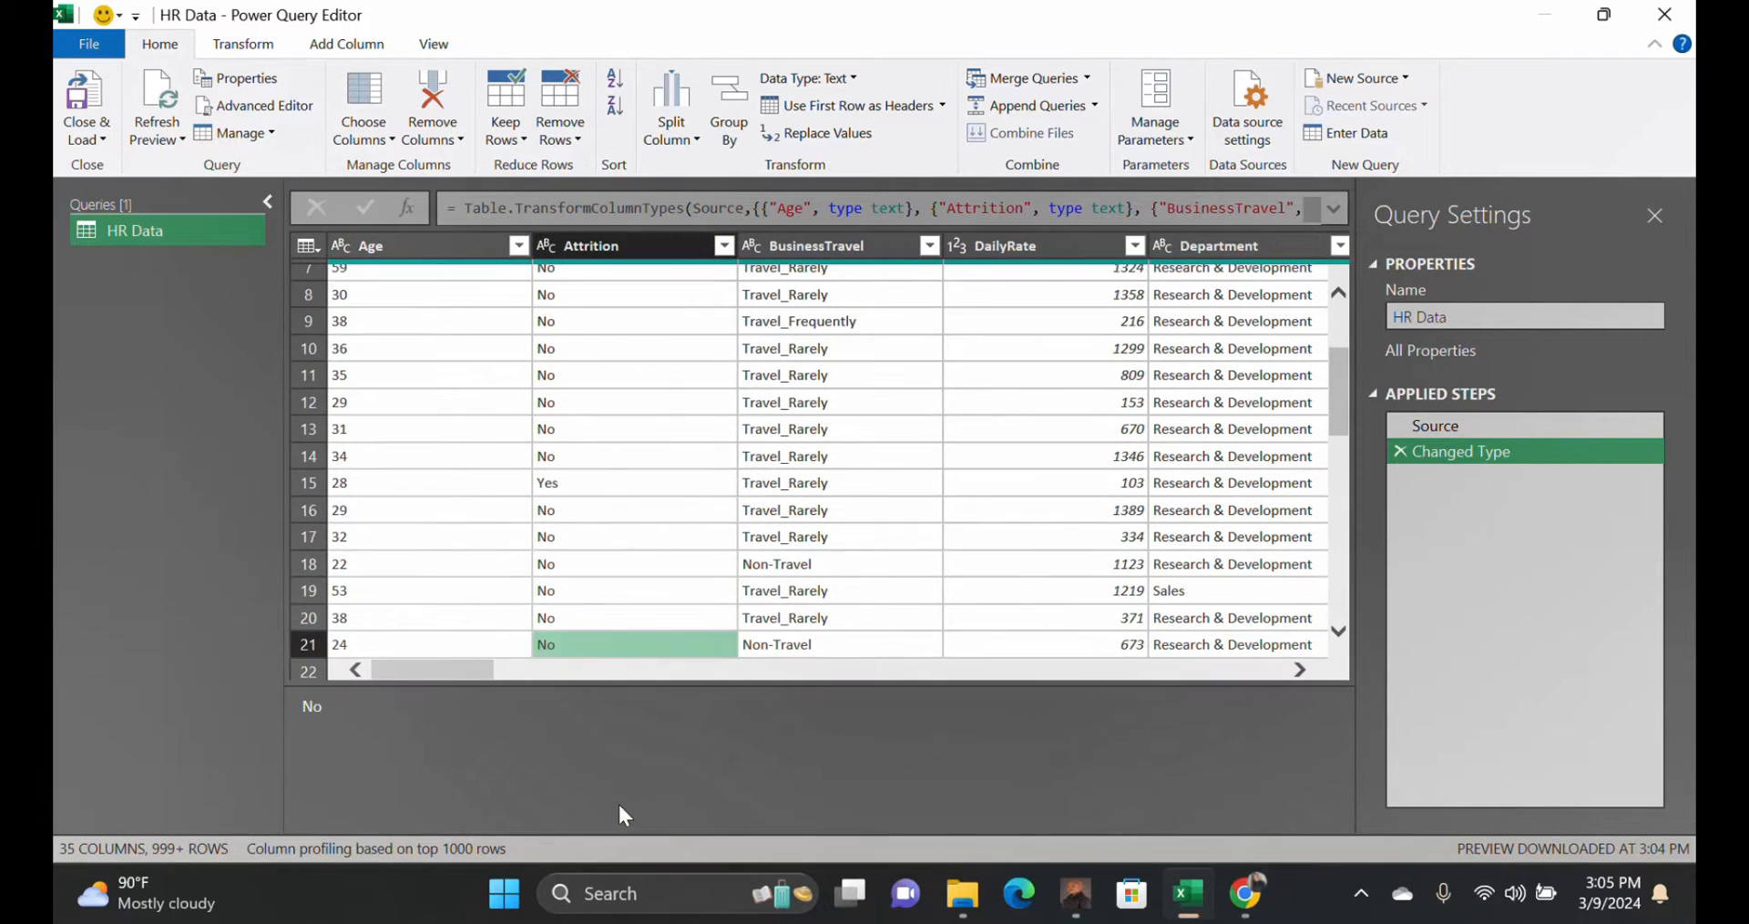
{"action": "scroll", "coordinate": [609, 537], "scroll_direction": "up", "scroll_amount": 2}
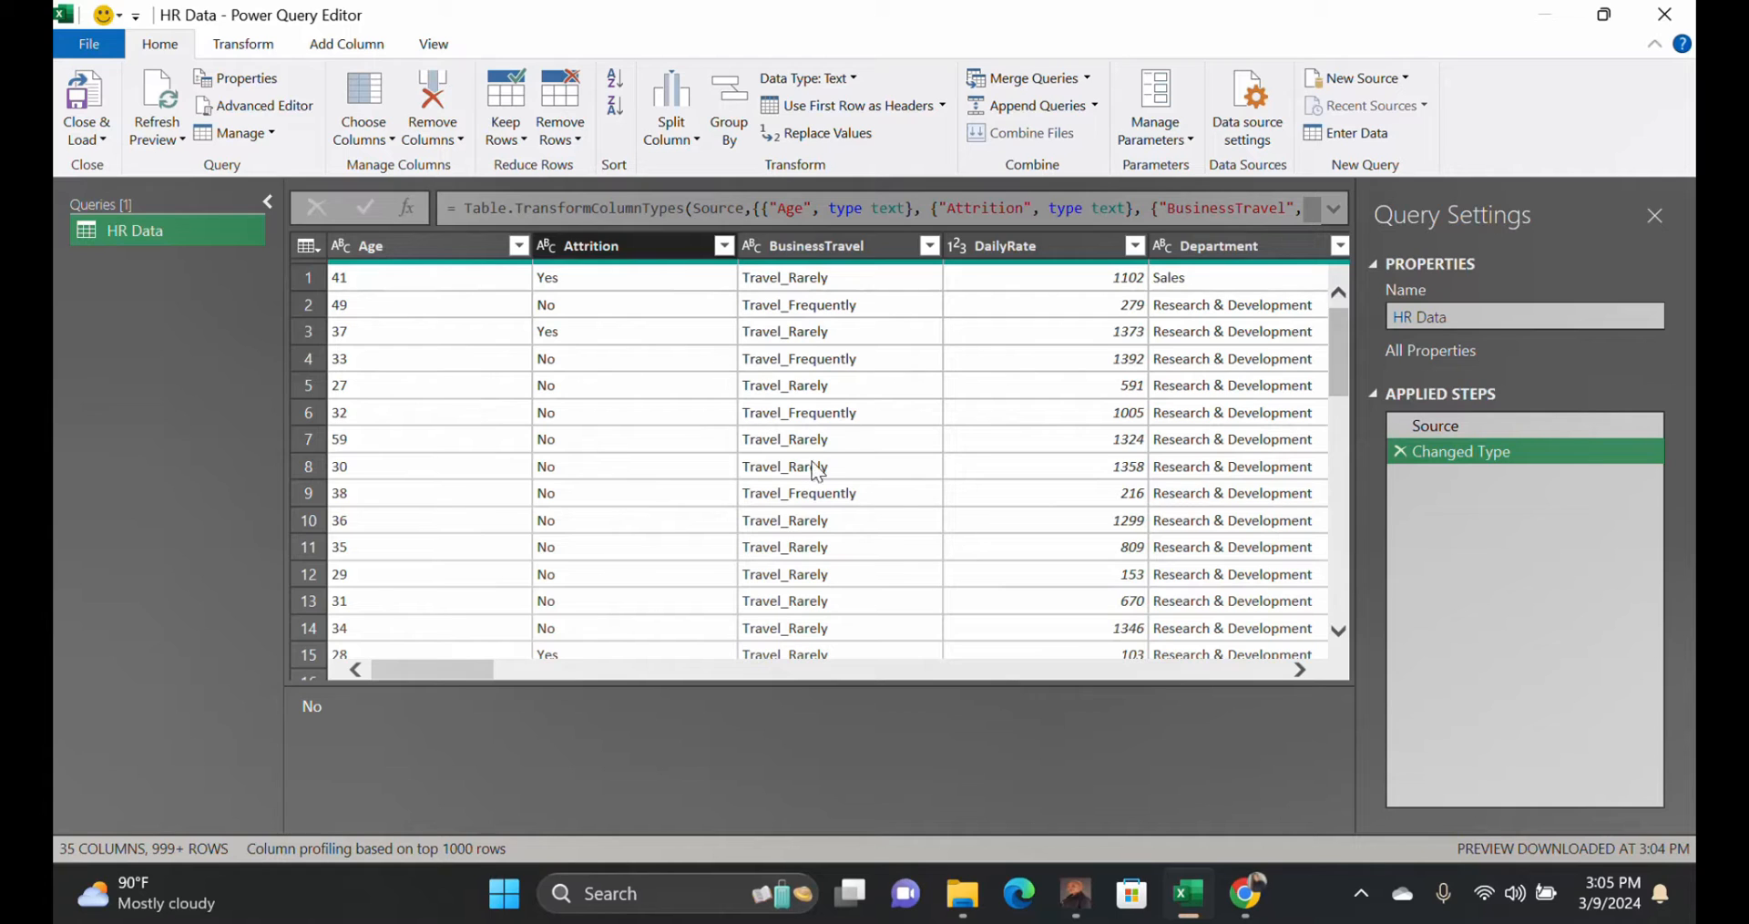
{"action": "left_click", "coordinate": [752, 247]}
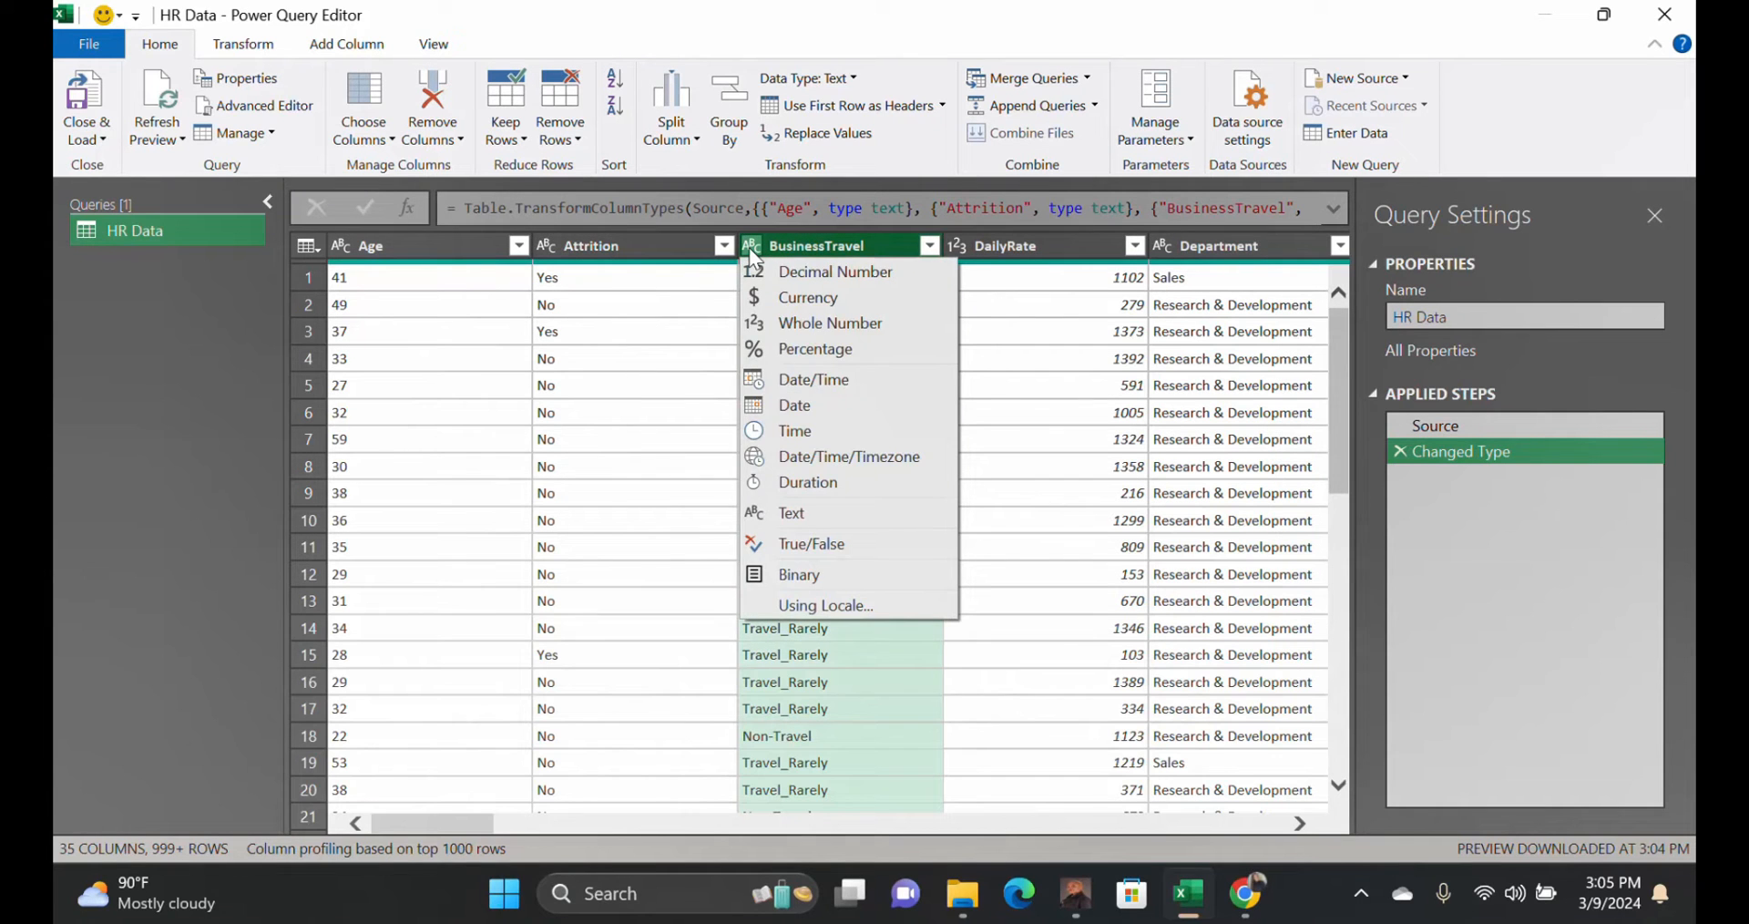
{"action": "left_click", "coordinate": [435, 827]}
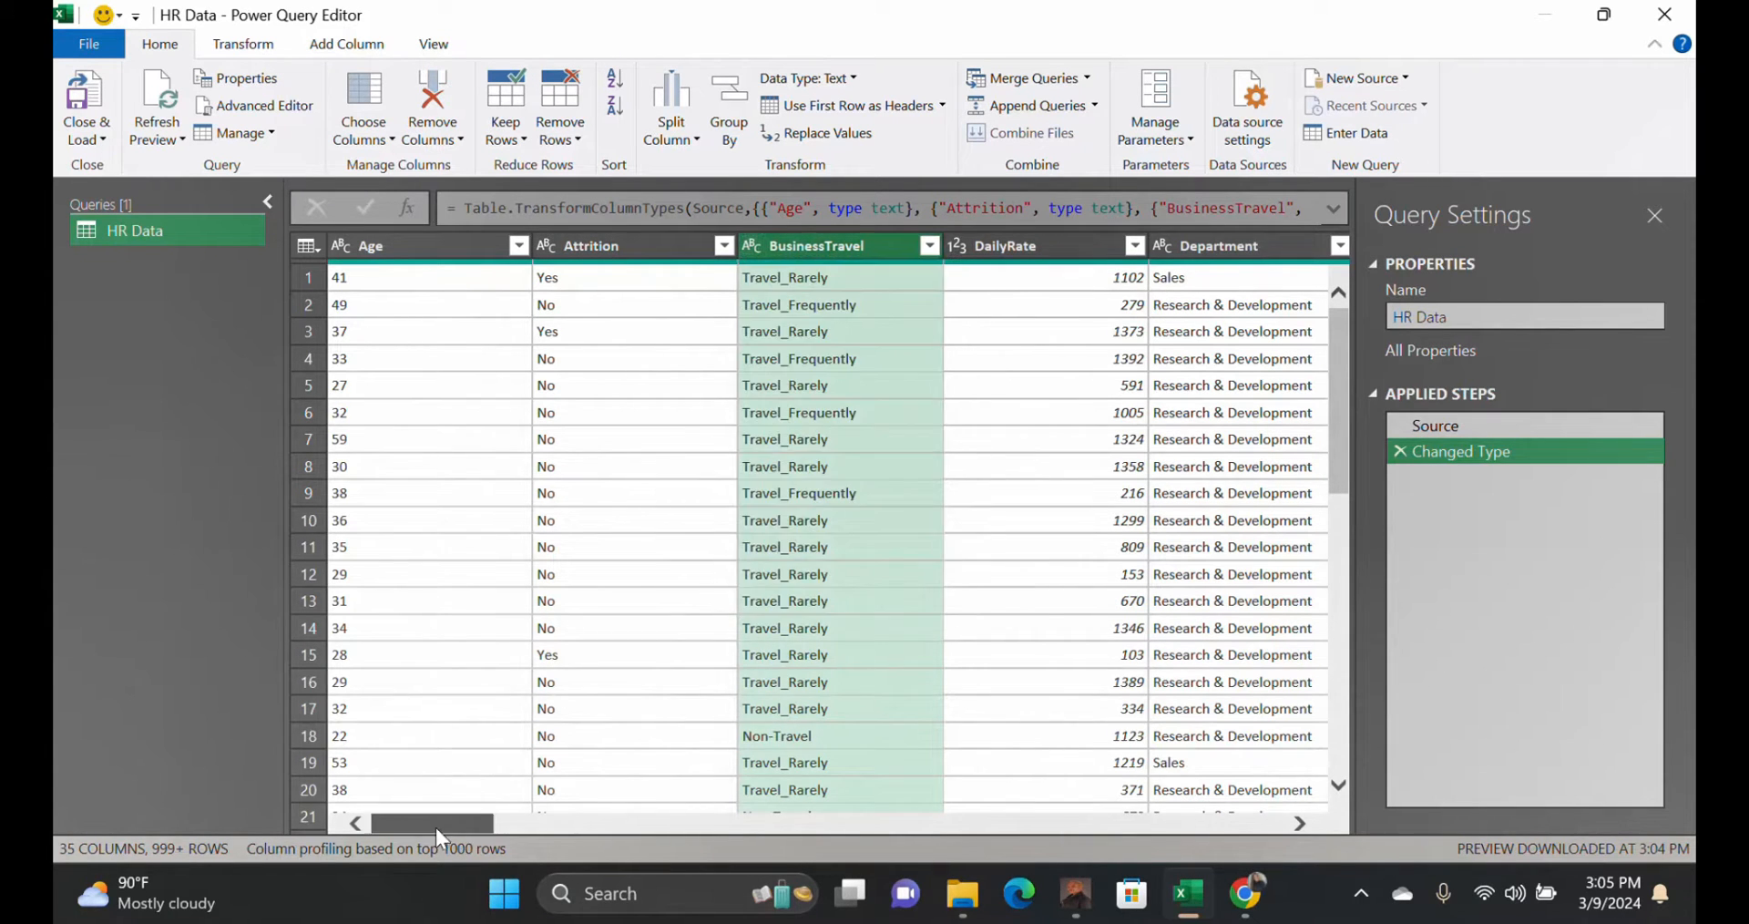
{"action": "left_click_drag", "start_coordinate": [436, 827], "coordinate": [484, 828]}
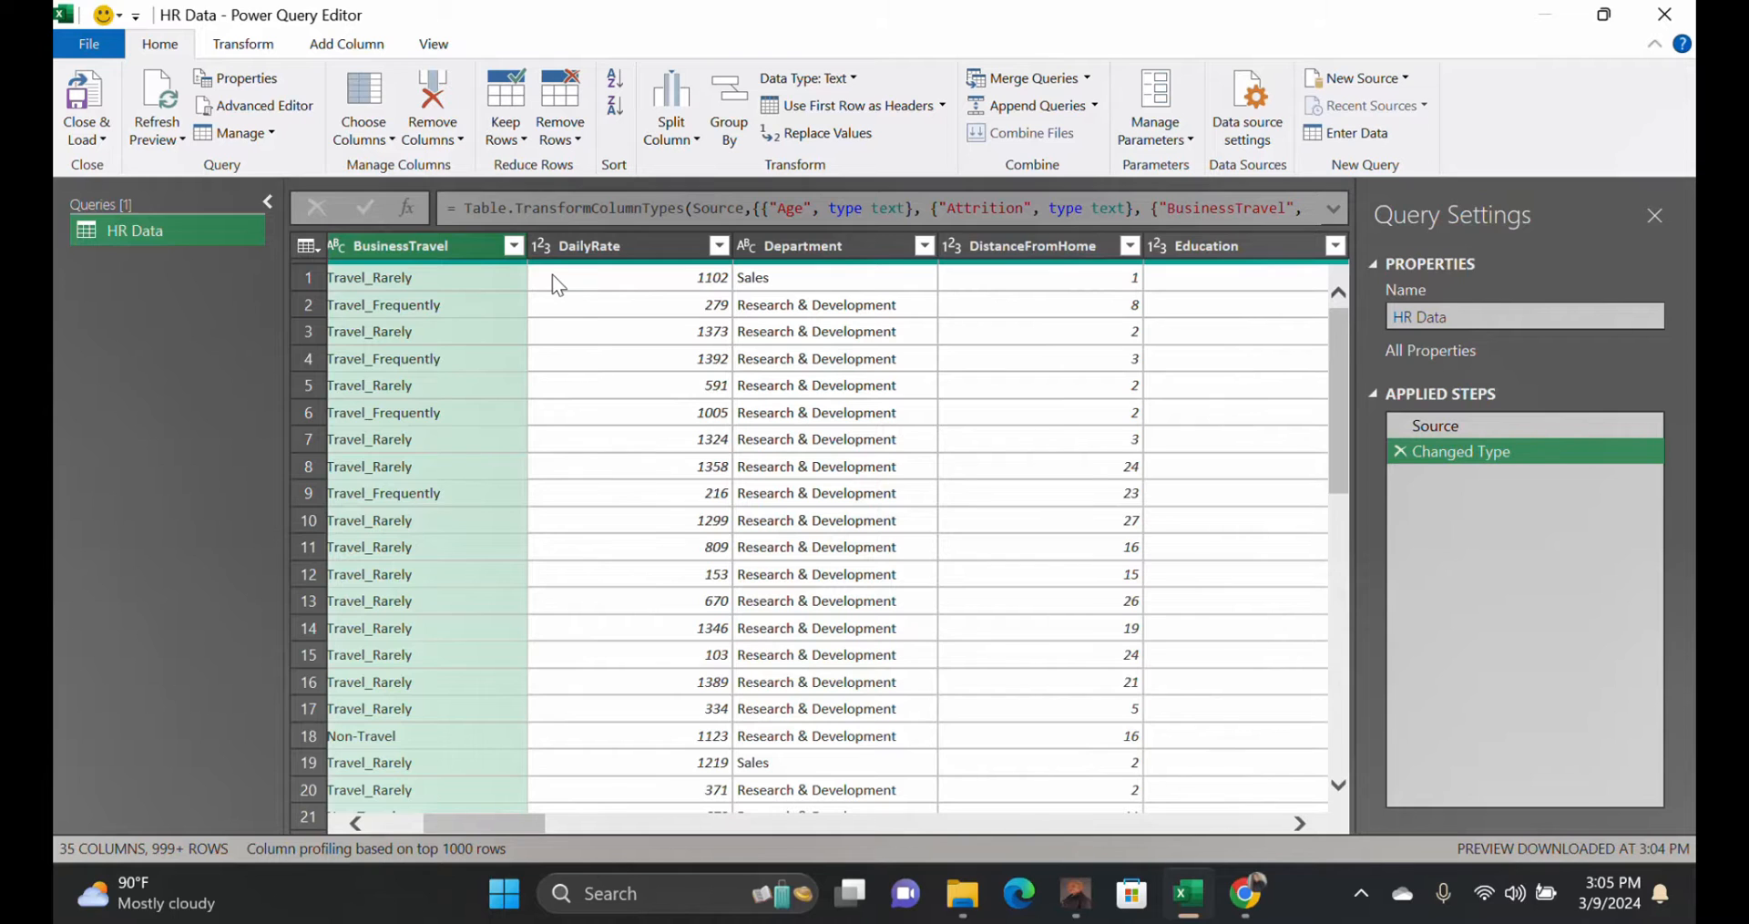
Set the DailyRate column's data type to Whole Number and check the data type of the Department column.
{"action": "left_click", "coordinate": [542, 246]}
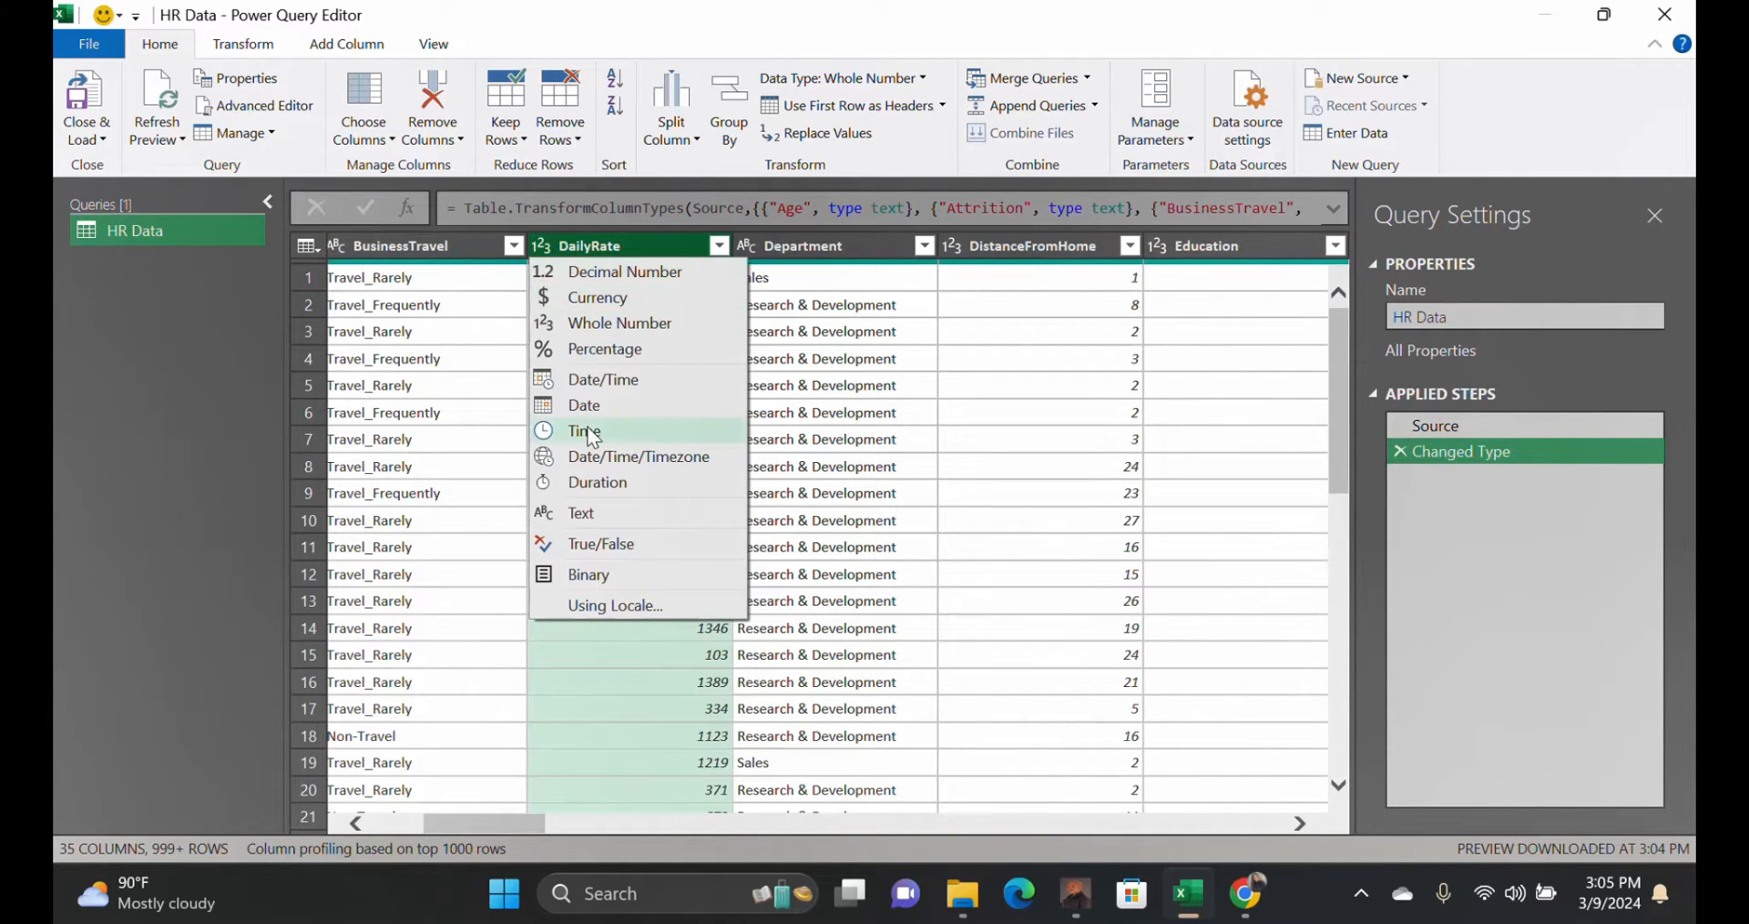
{"action": "left_click", "coordinate": [572, 326]}
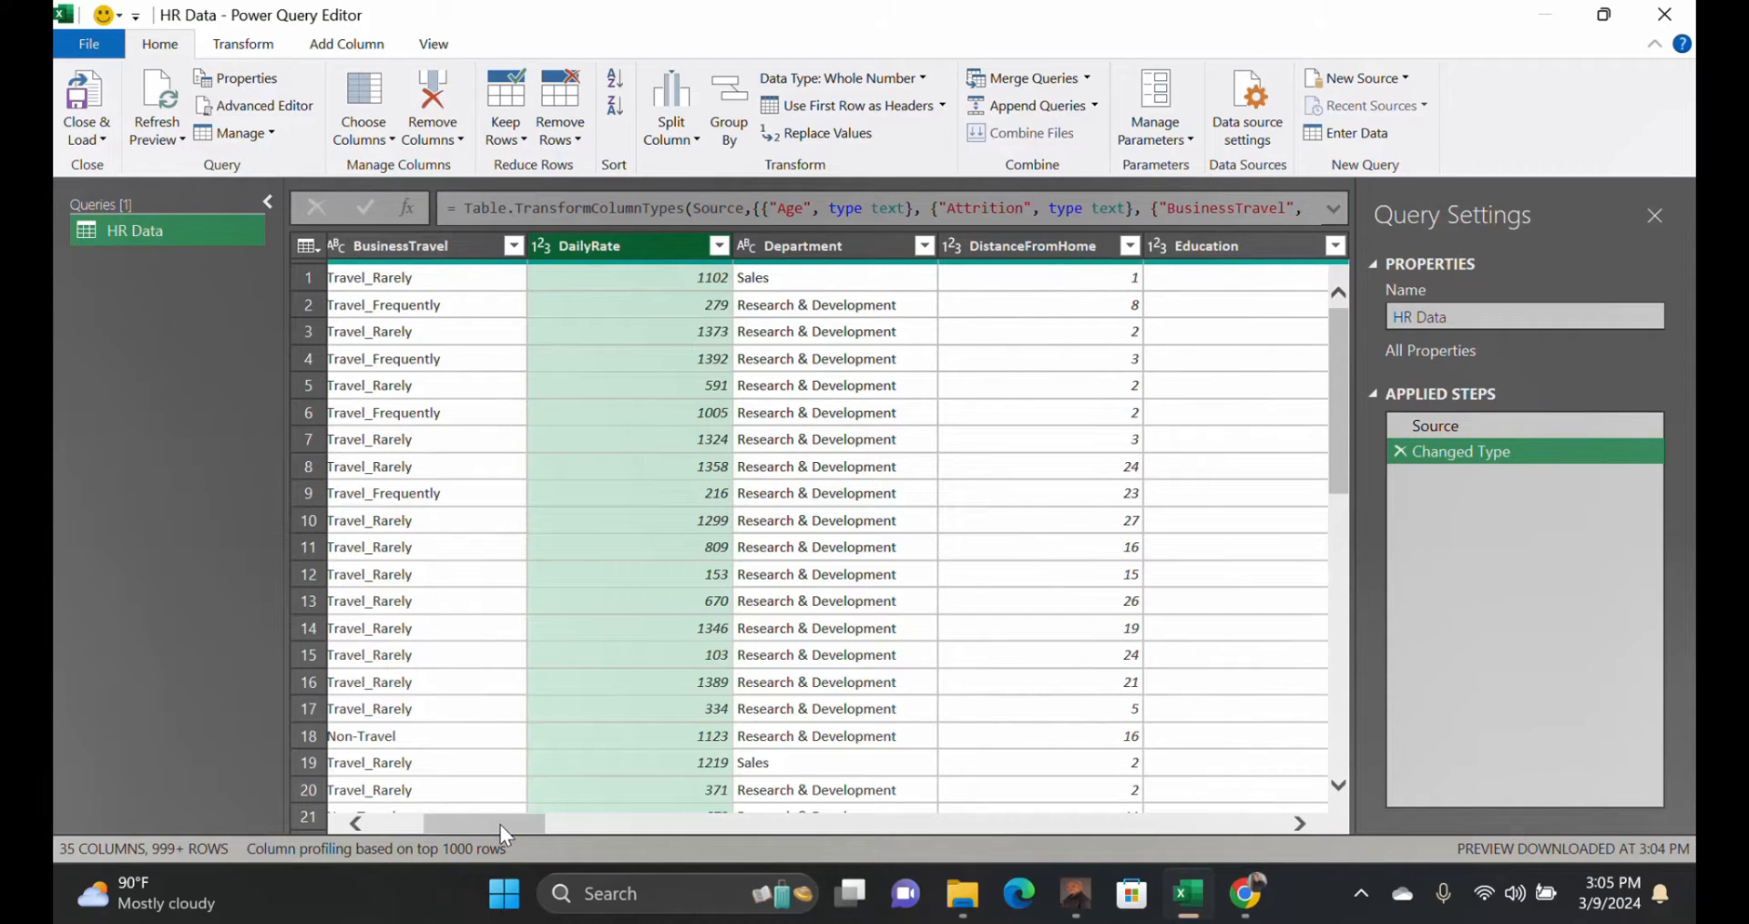
{"action": "left_click_drag", "start_coordinate": [500, 824], "coordinate": [521, 829]}
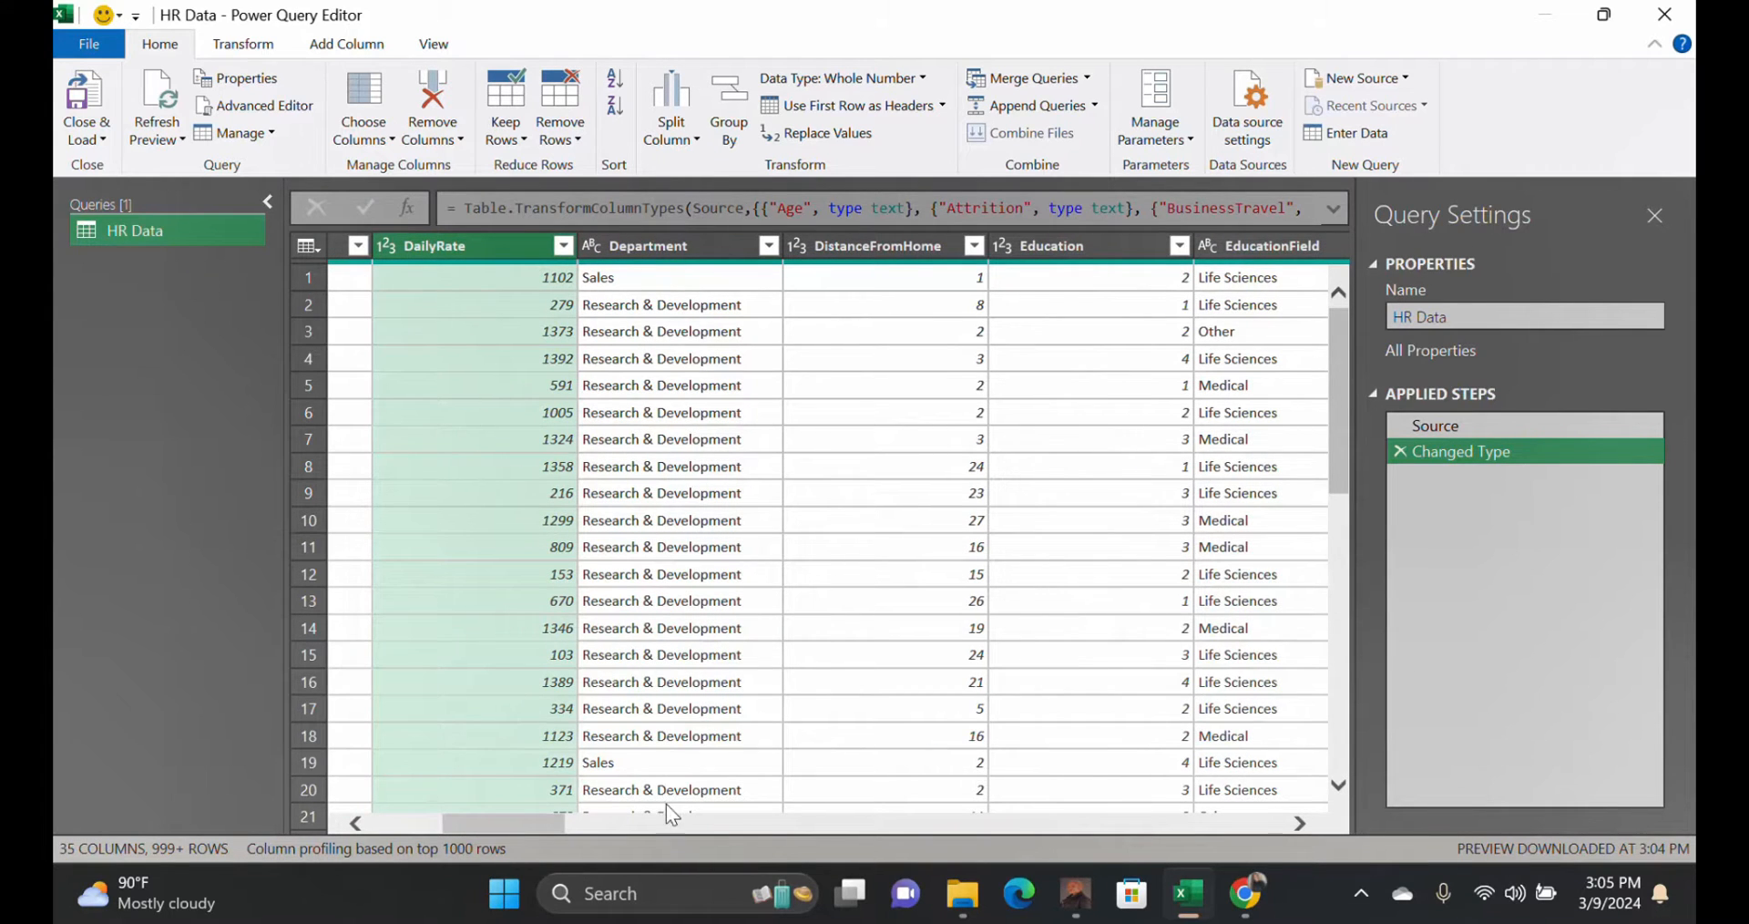
{"action": "left_click_drag", "start_coordinate": [527, 822], "coordinate": [551, 831]}
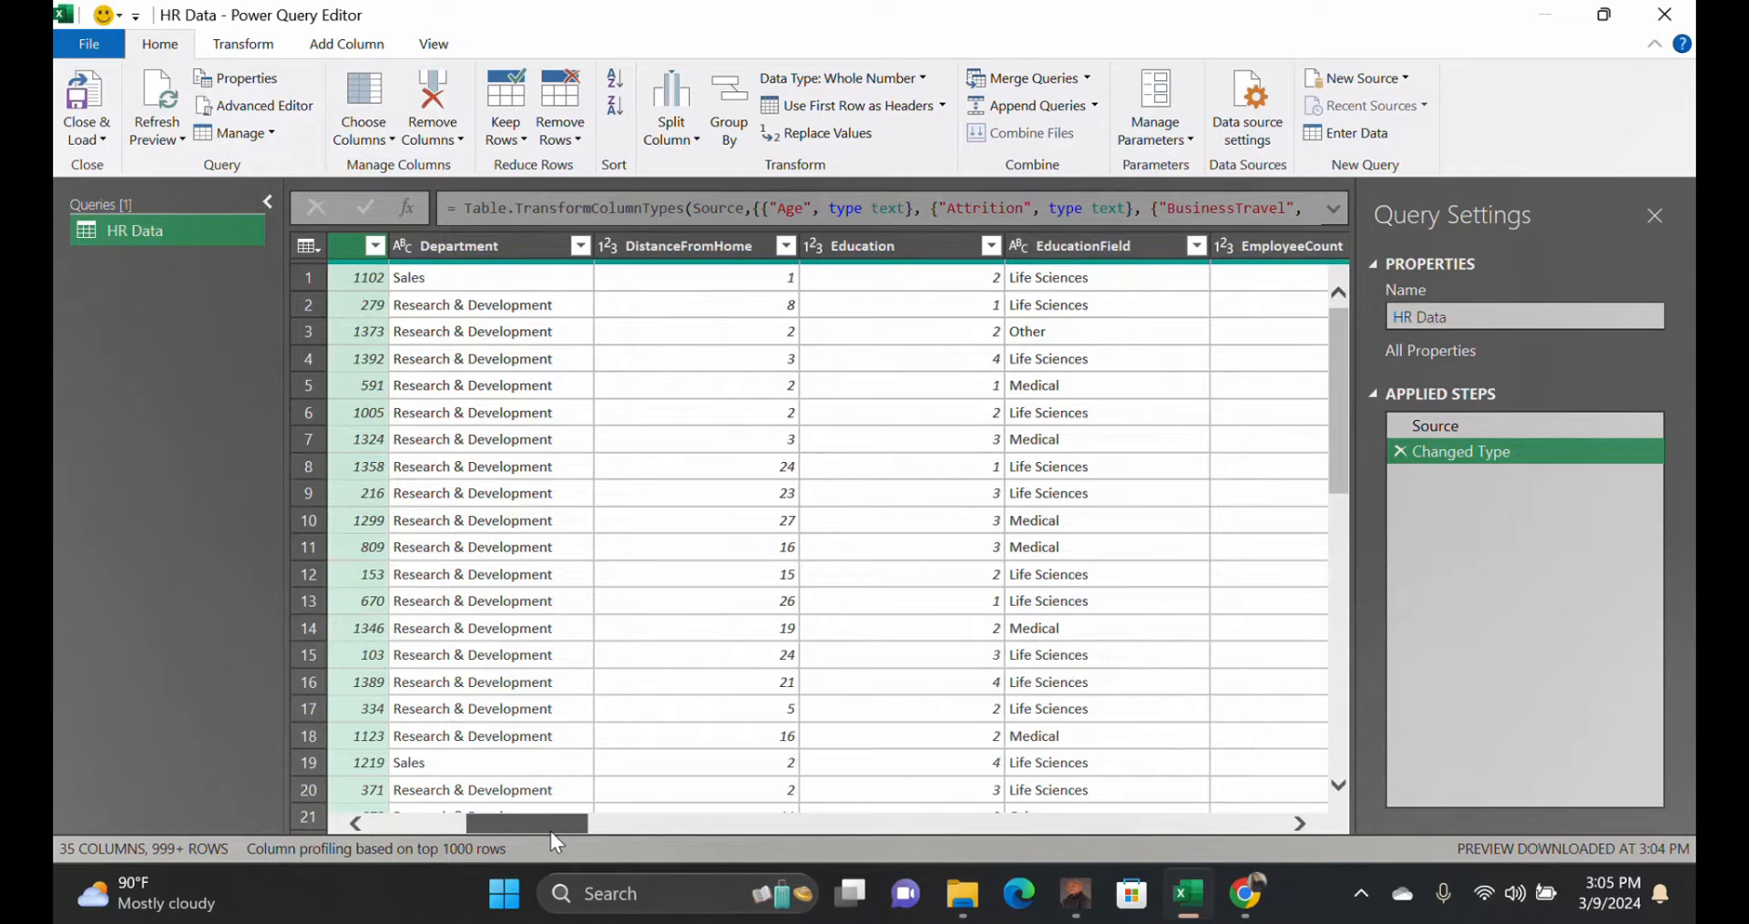
{"action": "left_click", "coordinate": [403, 246]}
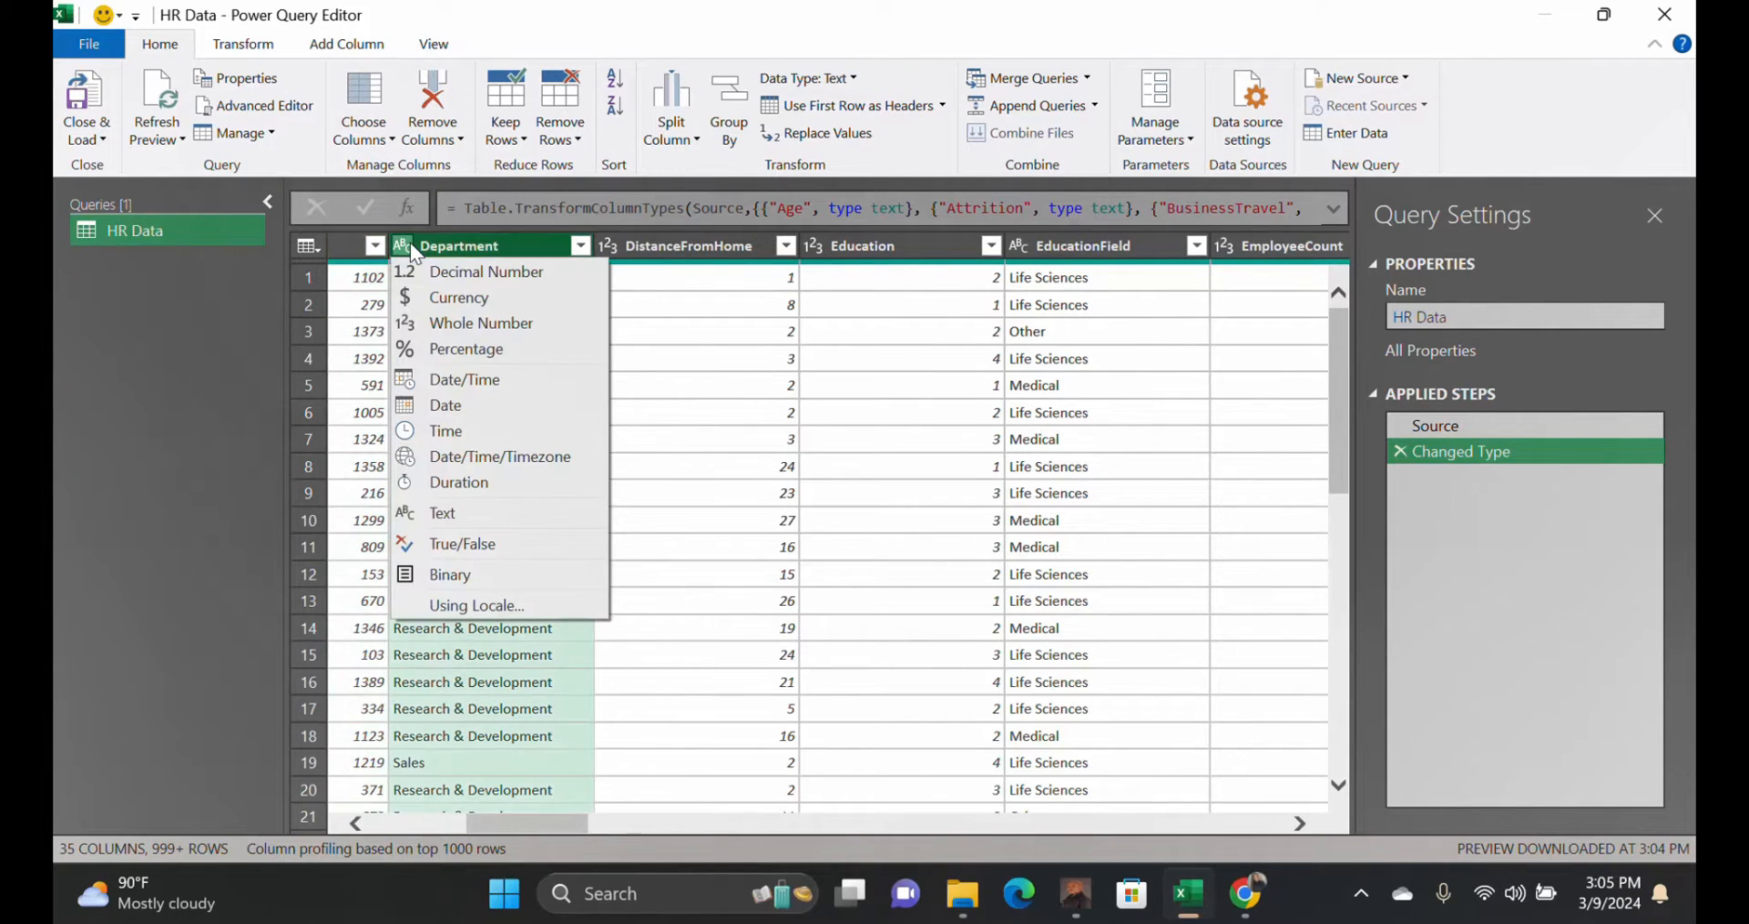
{"action": "left_click", "coordinate": [778, 469]}
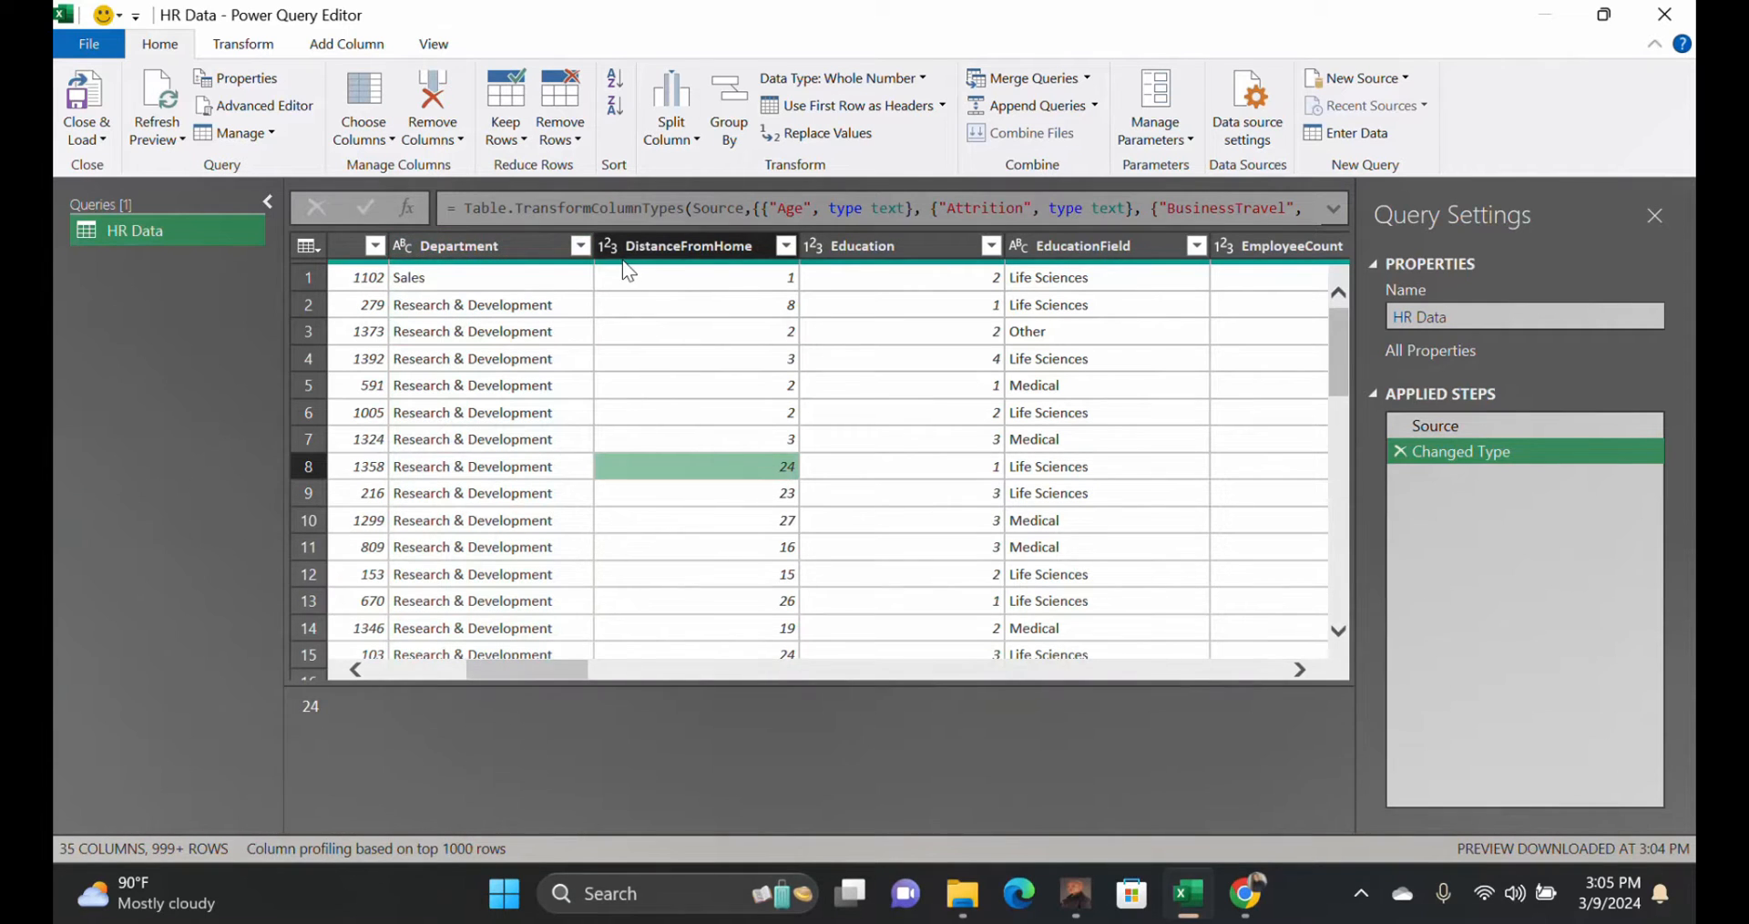
Check the data types assigned to the DistanceFromHome, Education, EducationField and EmployeeCount columns.
{"action": "mouse_move", "coordinate": [625, 265]}
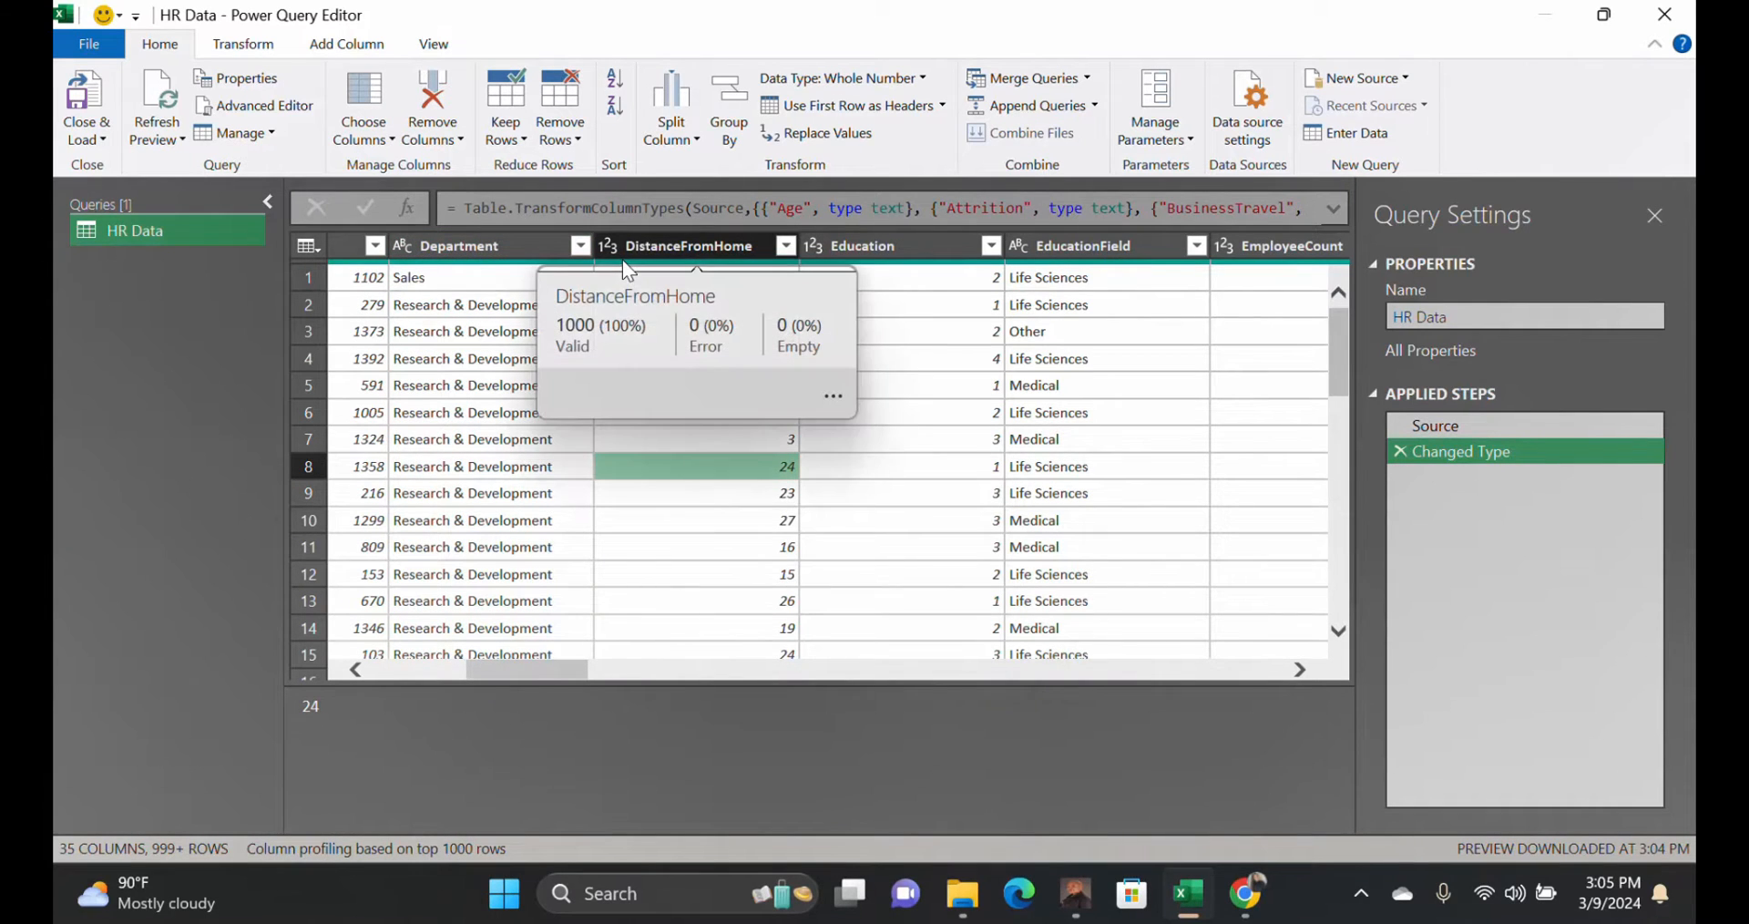
{"action": "left_click", "coordinate": [566, 672]}
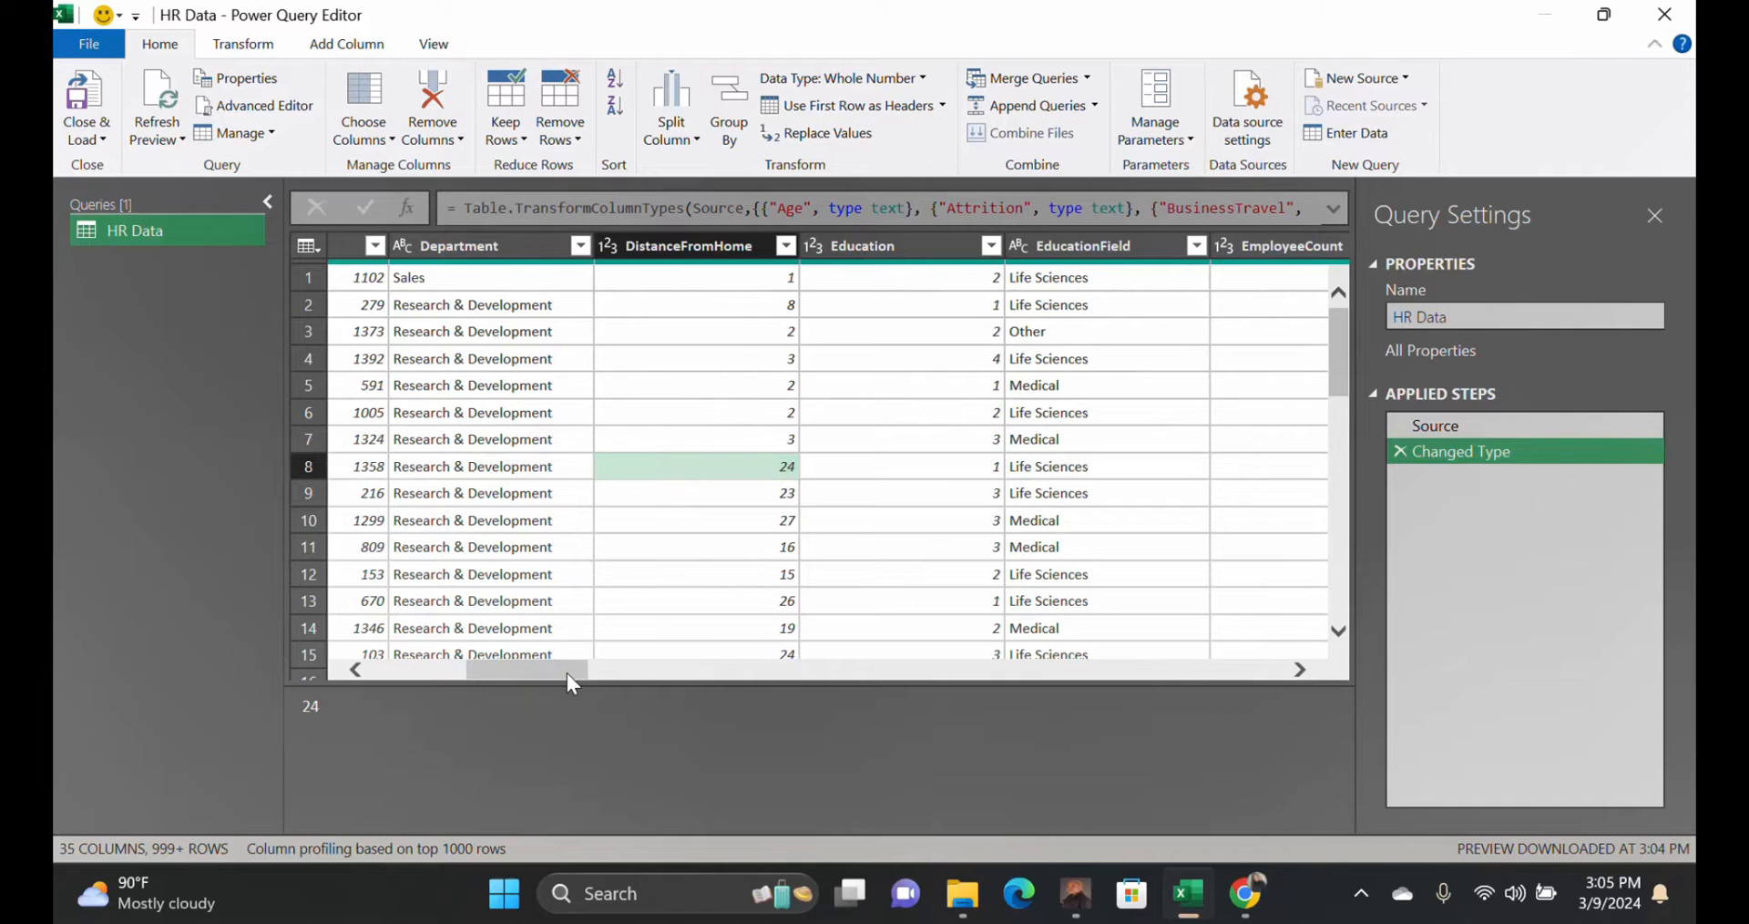
{"action": "mouse_move", "coordinate": [567, 672]}
{"action": "left_mouse_down"}
{"action": "mouse_move", "coordinate": [550, 670]}
{"action": "mouse_move", "coordinate": [586, 679]}
{"action": "mouse_move", "coordinate": [564, 685]}
{"action": "left_mouse_up"}
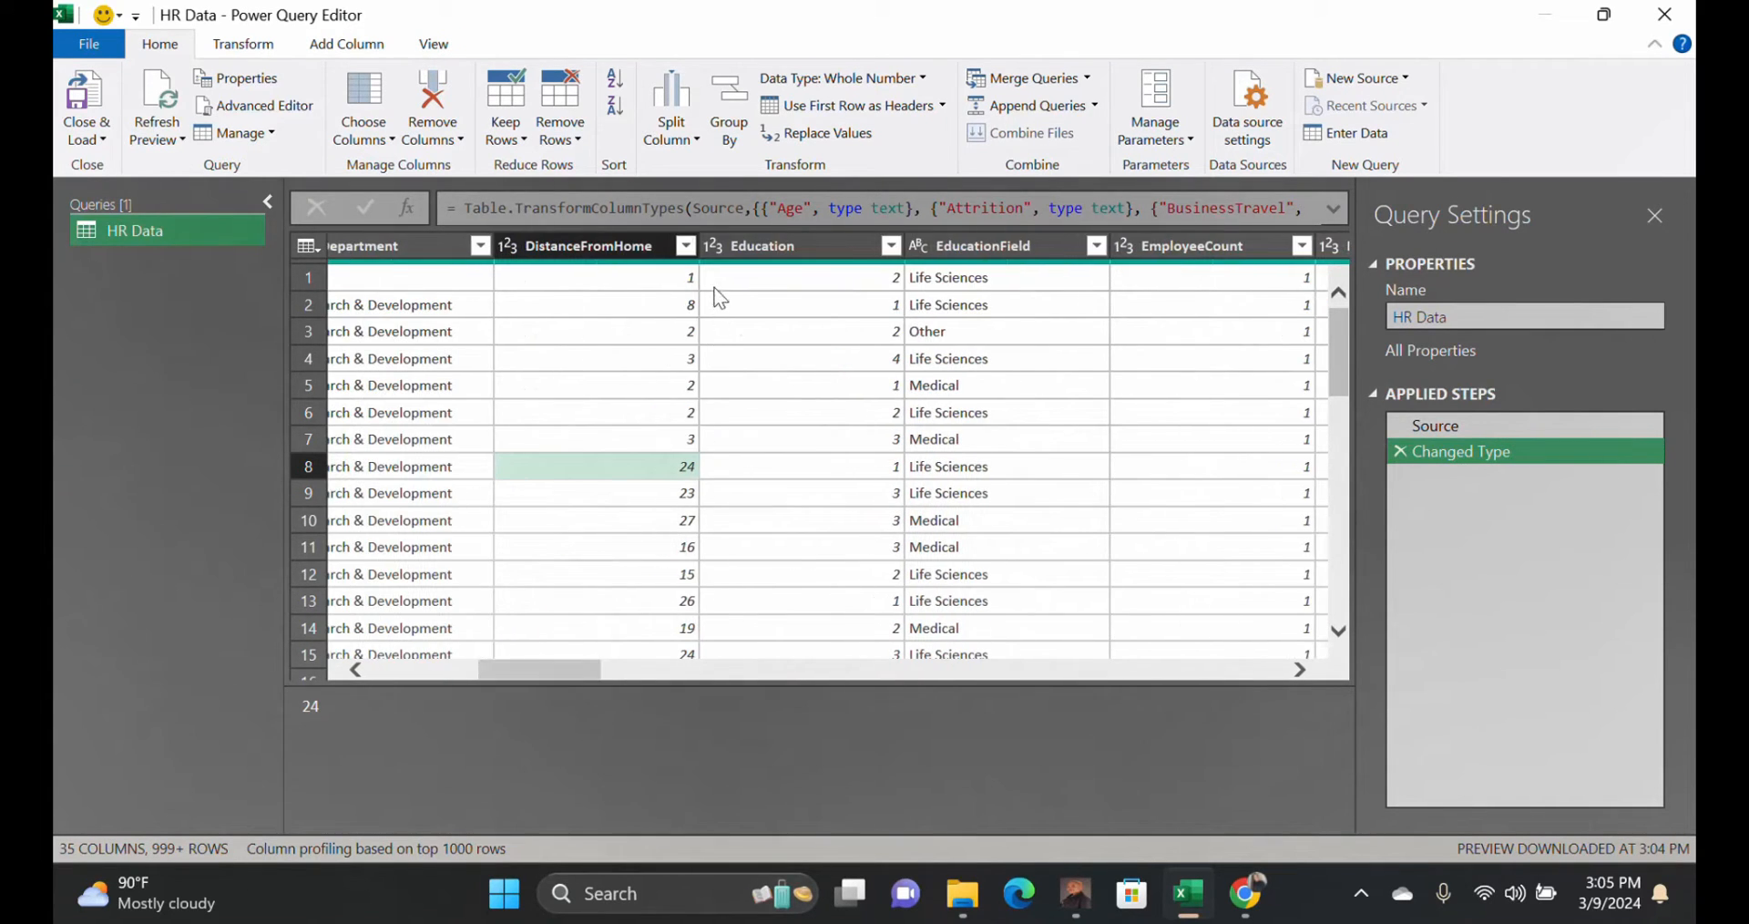
{"action": "mouse_move", "coordinate": [718, 271]}
{"action": "left_click_drag", "start_coordinate": [573, 672], "coordinate": [599, 673]}
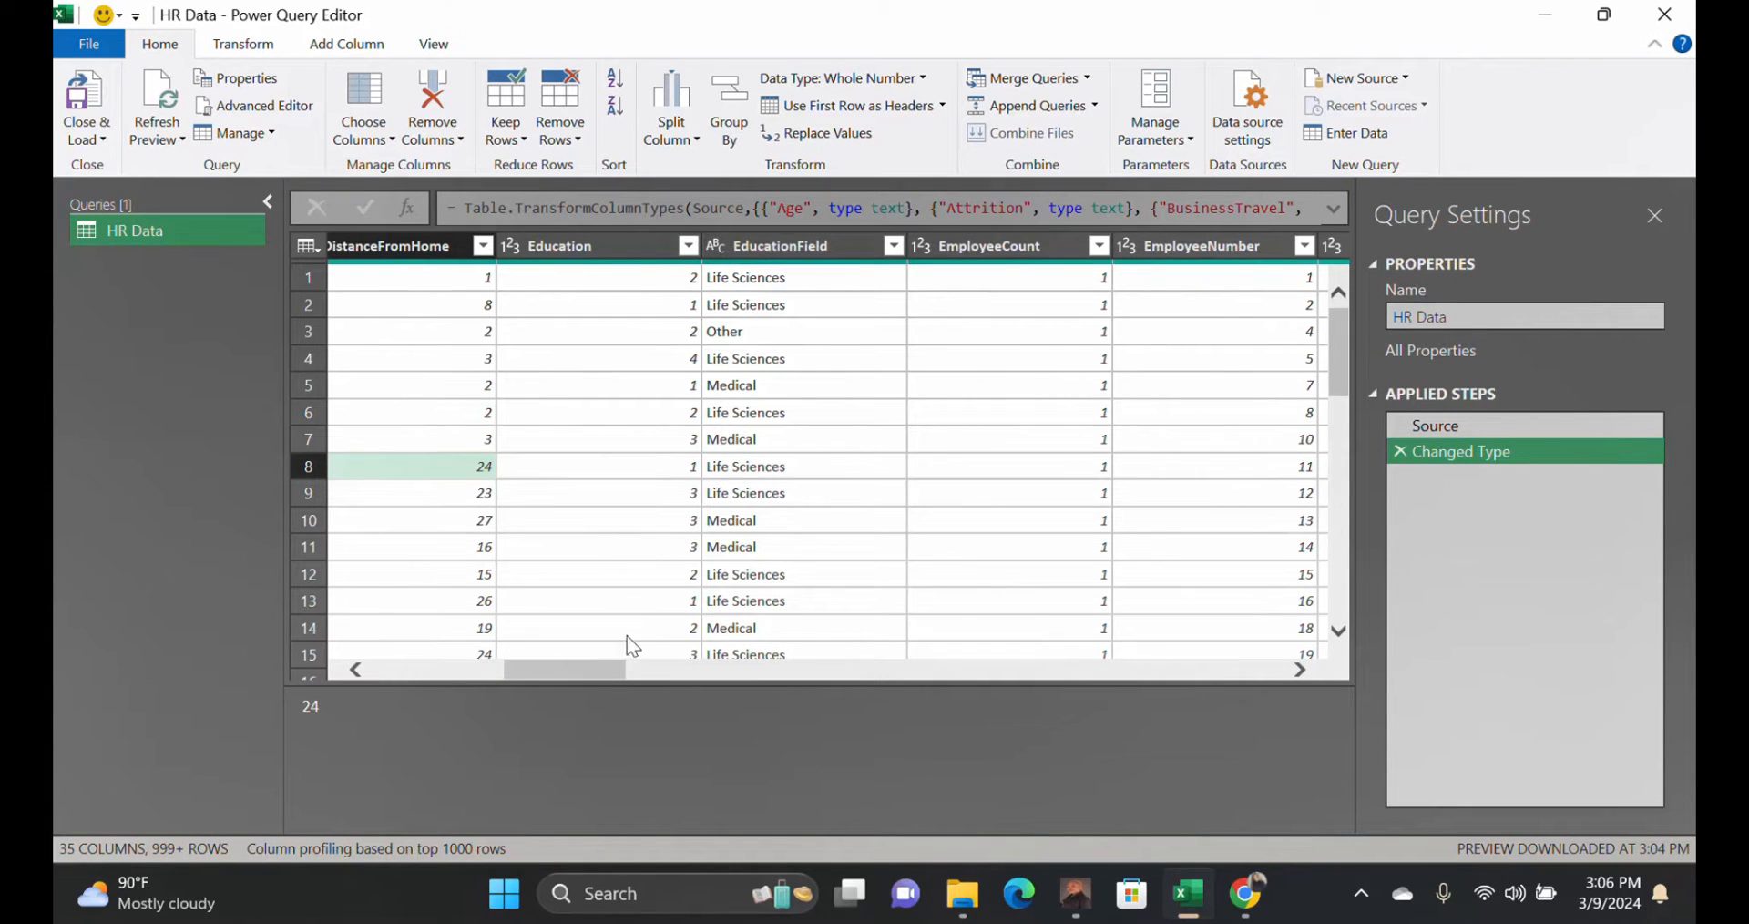
Change the EmployeeNumber column's data type to Text, replacing the current type conversion.
{"action": "left_click_drag", "start_coordinate": [604, 669], "coordinate": [654, 669]}
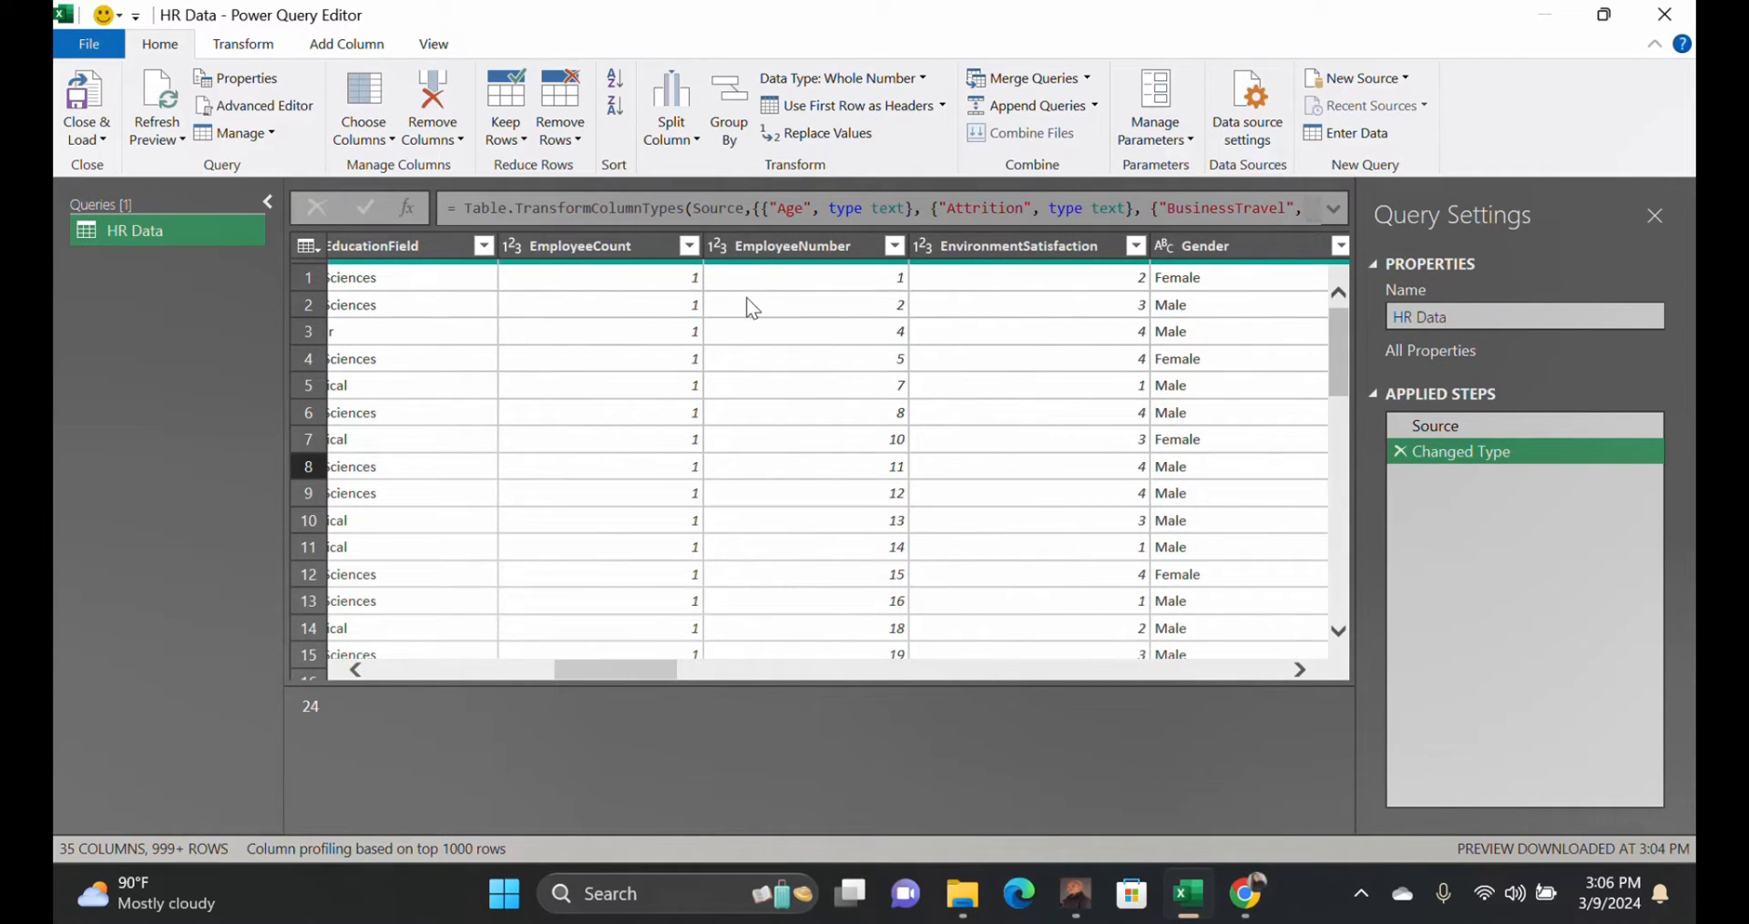
{"action": "left_click", "coordinate": [719, 247]}
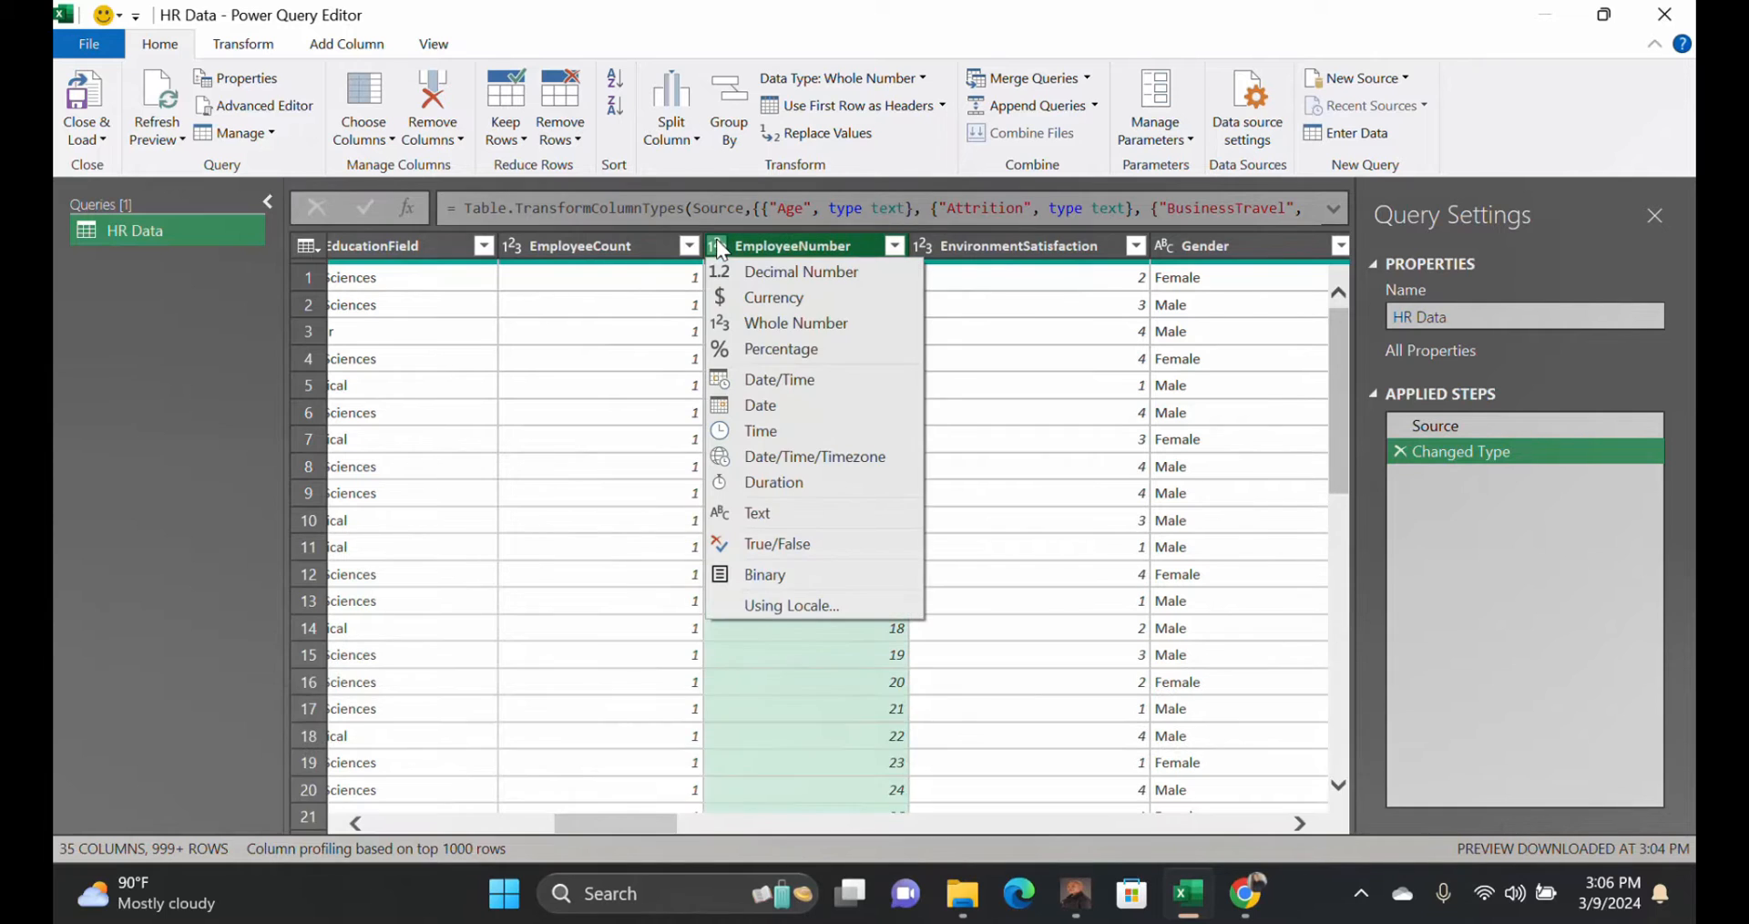
{"action": "left_click", "coordinate": [750, 515]}
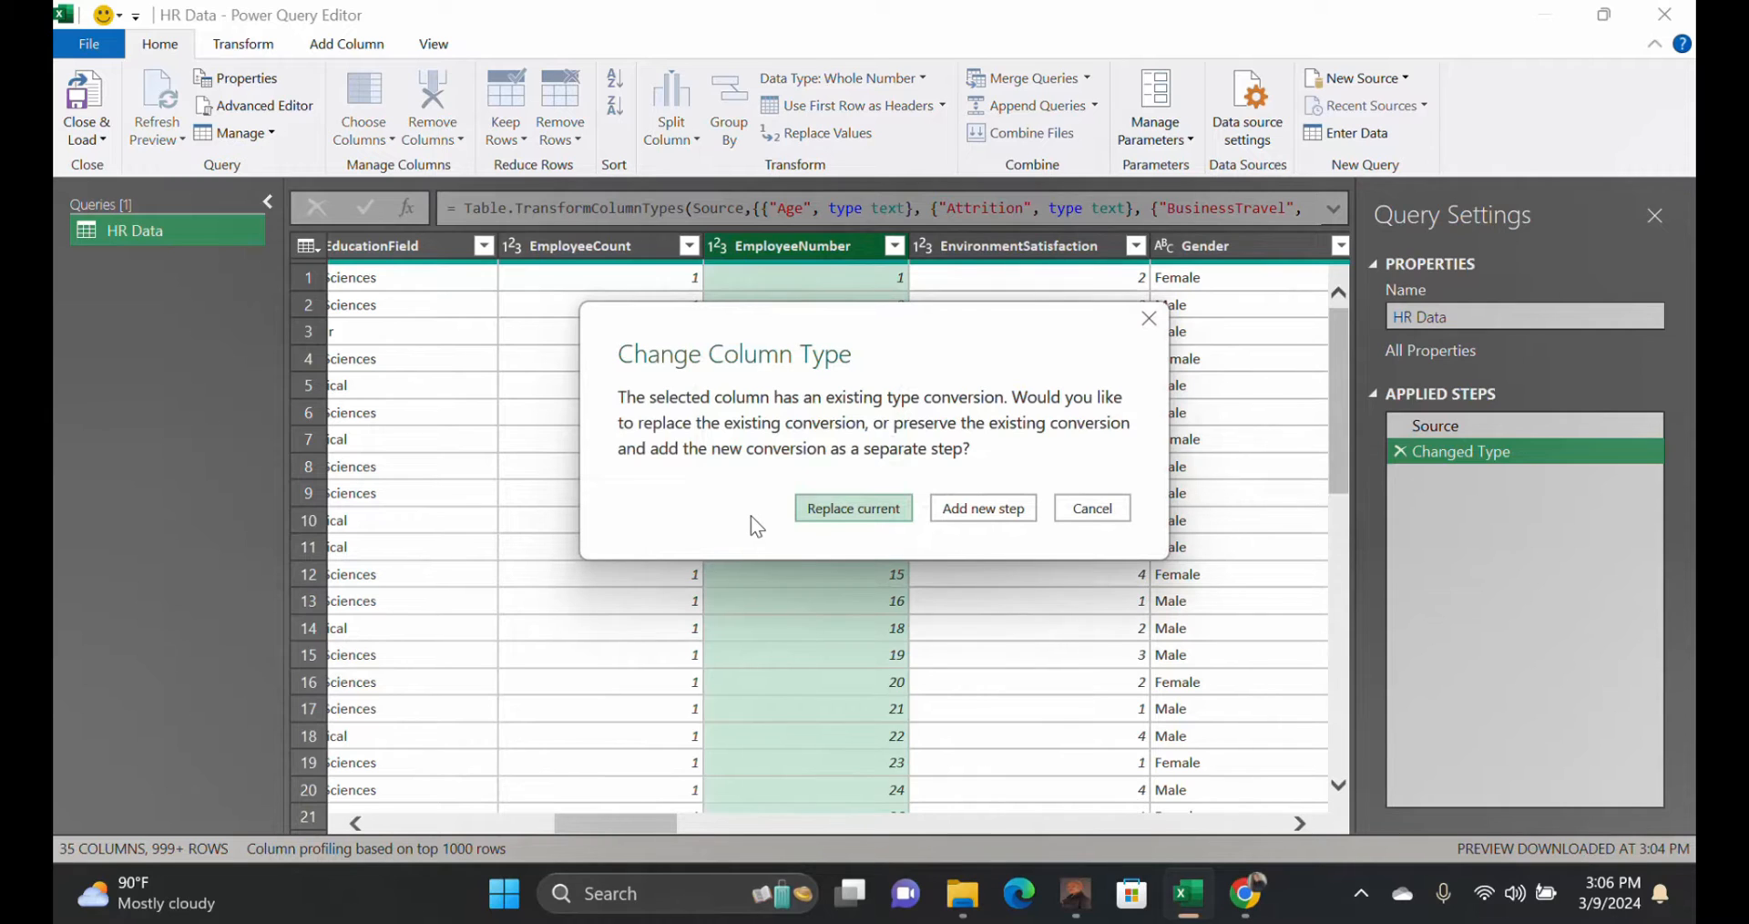
{"action": "left_click", "coordinate": [838, 511]}
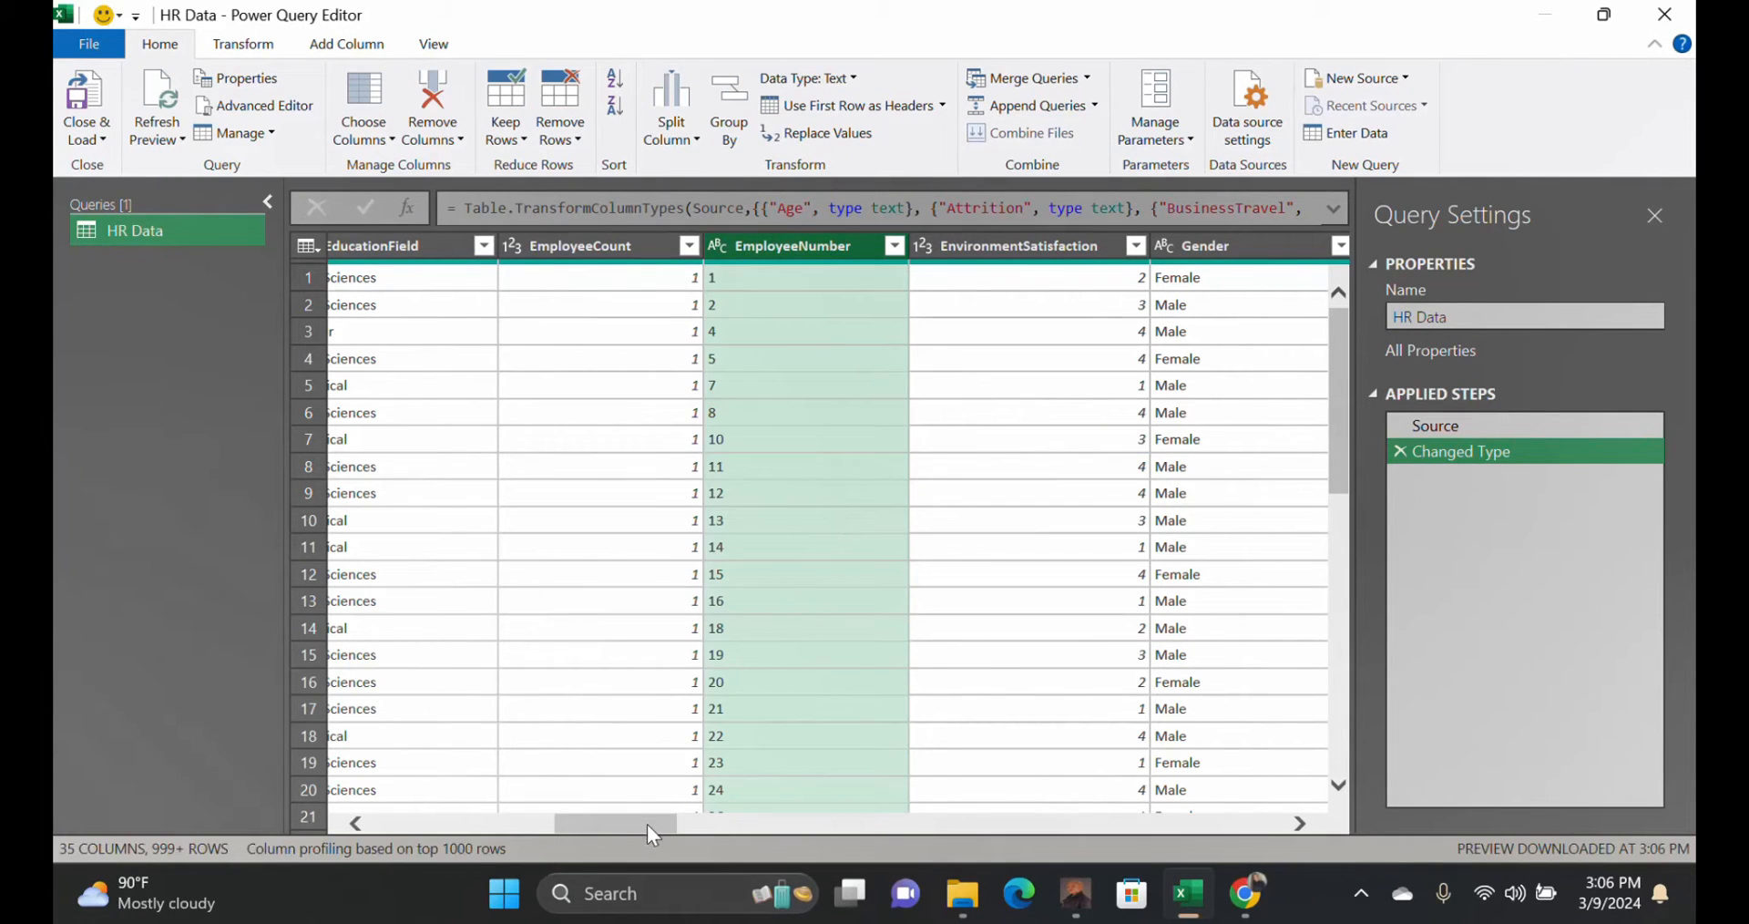
Check the data types assigned to the EnvironmentSatisfaction, Gender and HourlyRate columns.
{"action": "left_click_drag", "start_coordinate": [646, 824], "coordinate": [680, 831]}
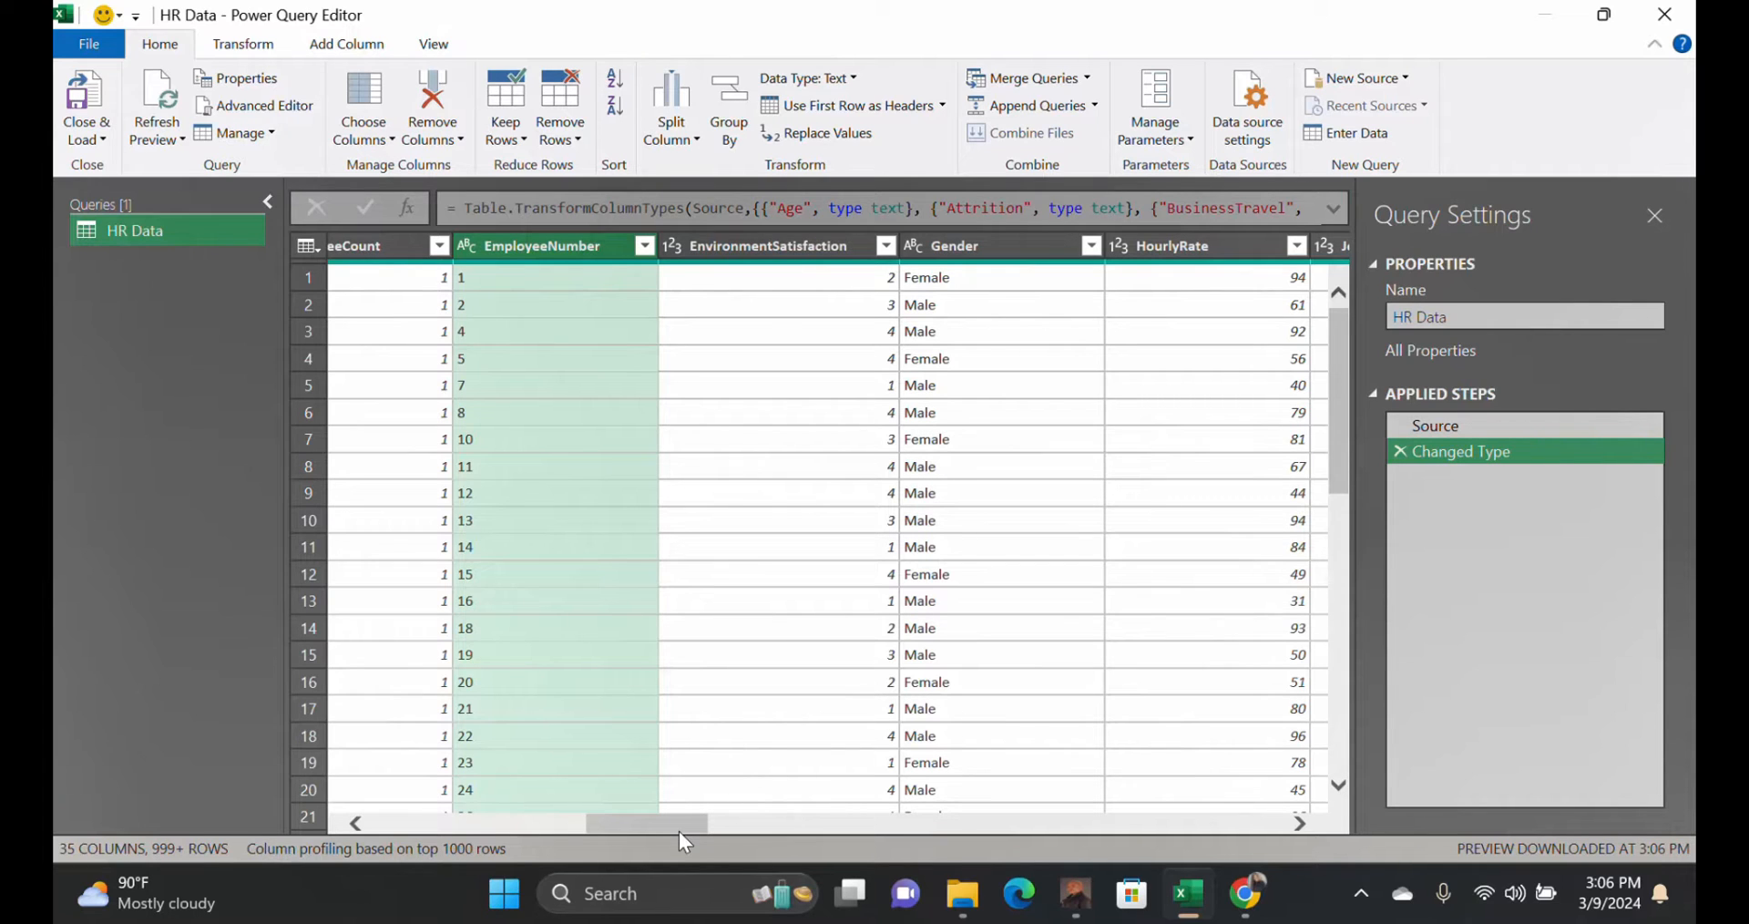
{"action": "left_click_drag", "start_coordinate": [680, 831], "coordinate": [732, 843]}
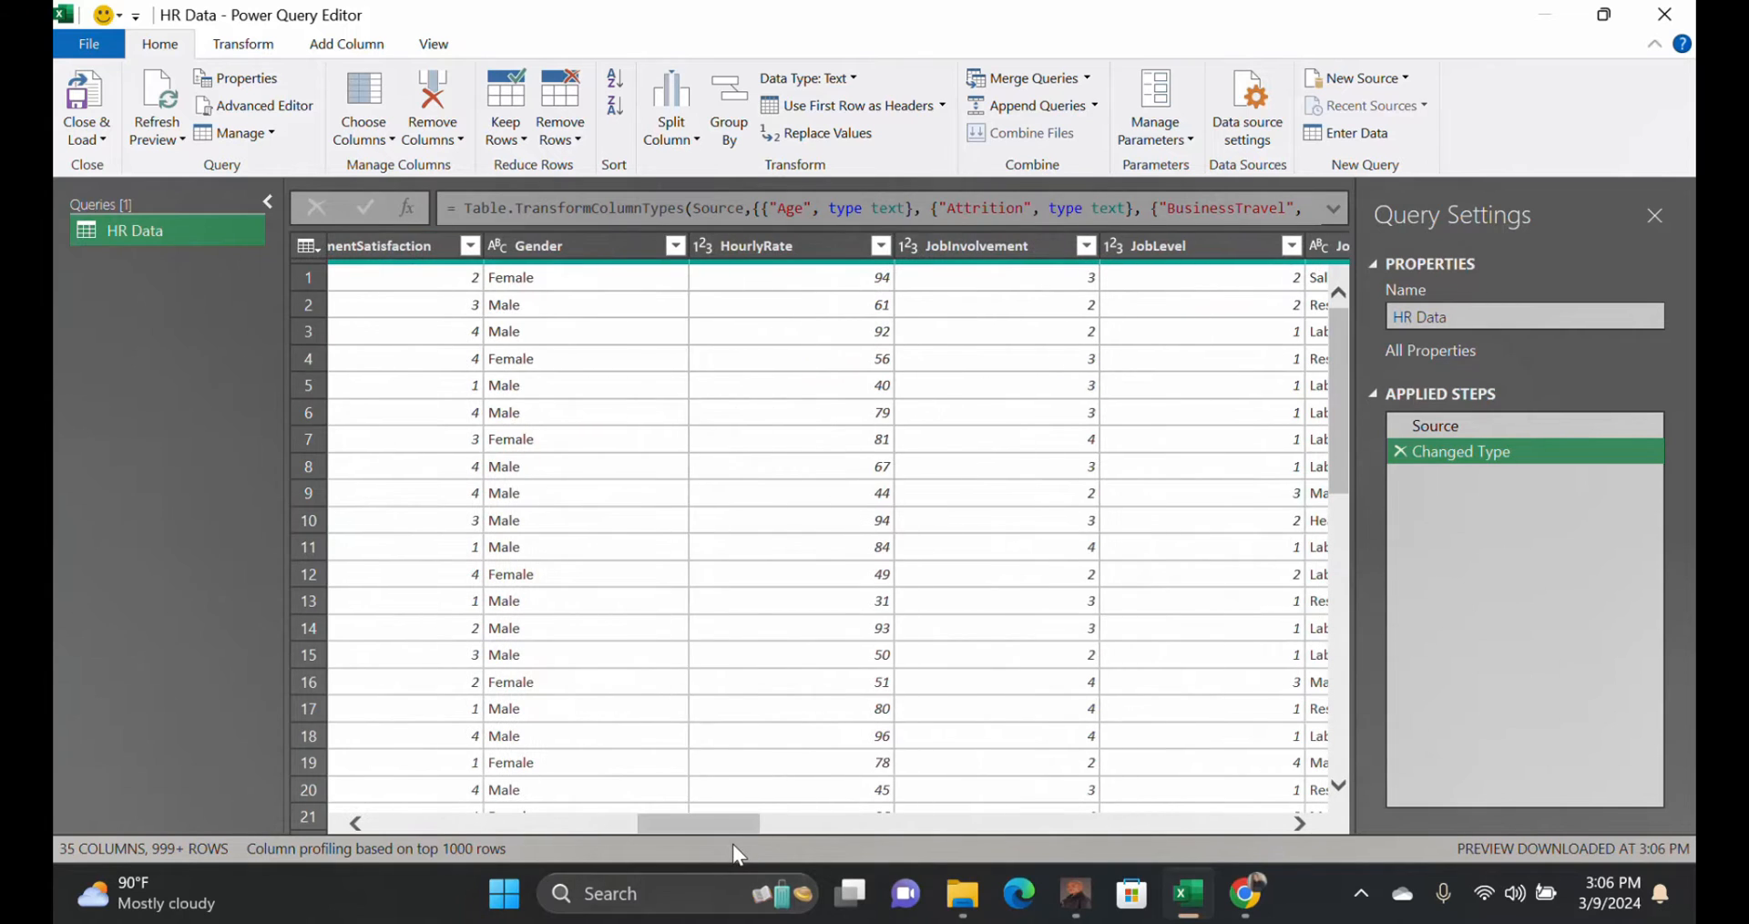
{"action": "left_click", "coordinate": [493, 254]}
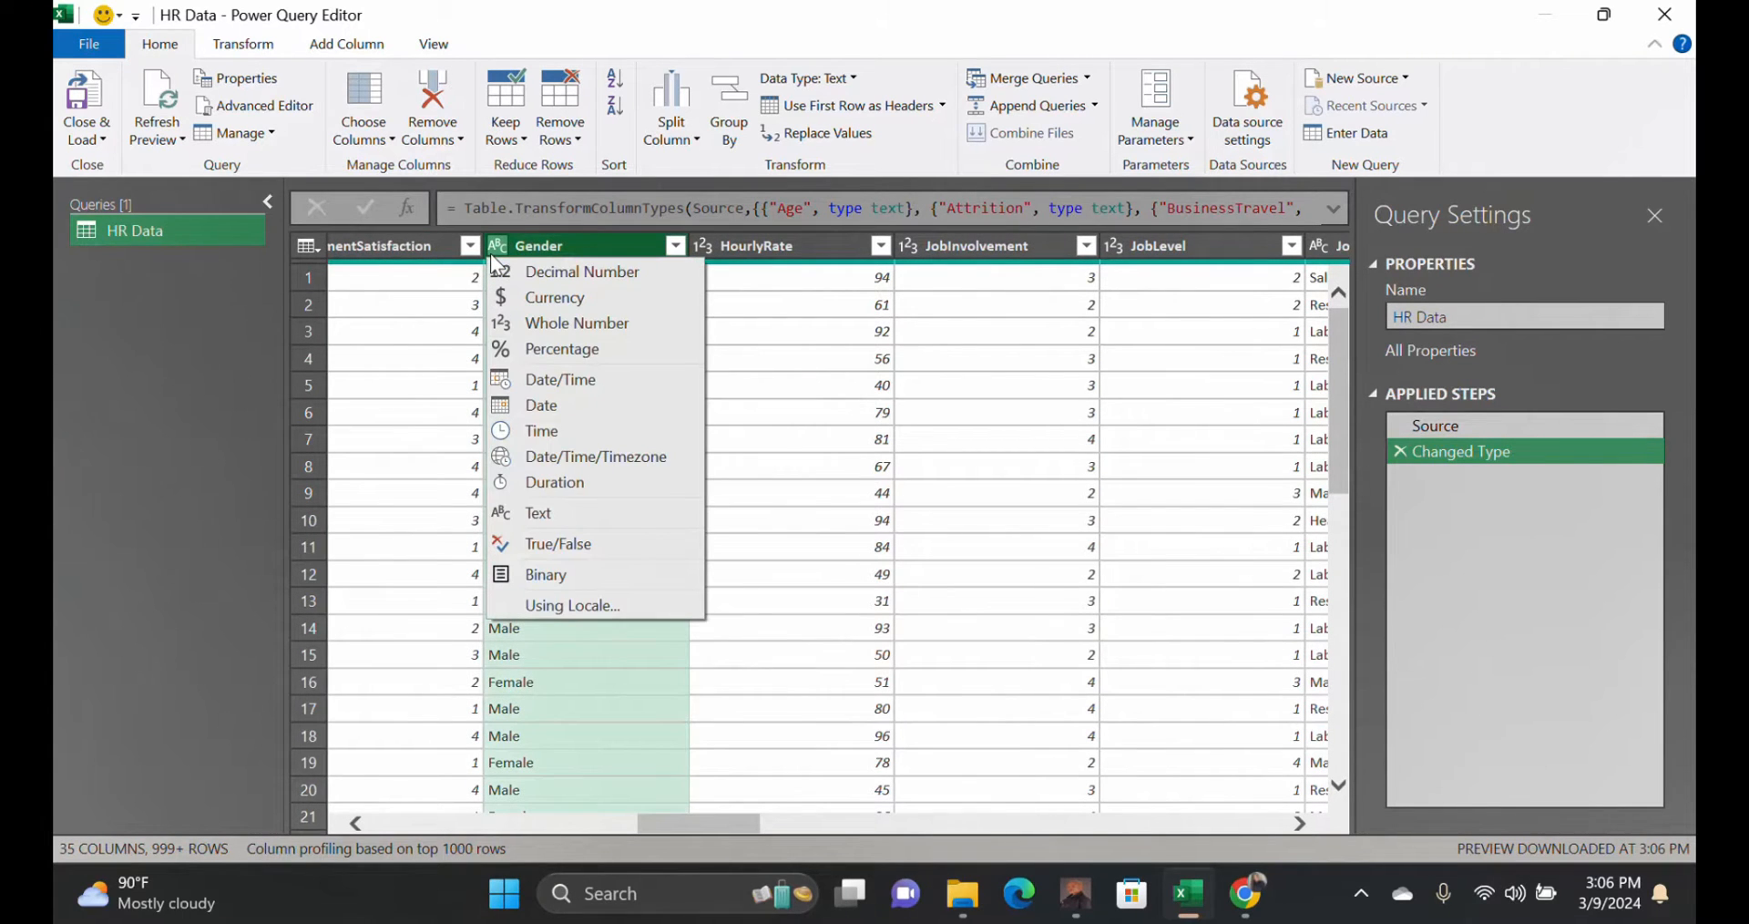
{"action": "left_click", "coordinate": [850, 384]}
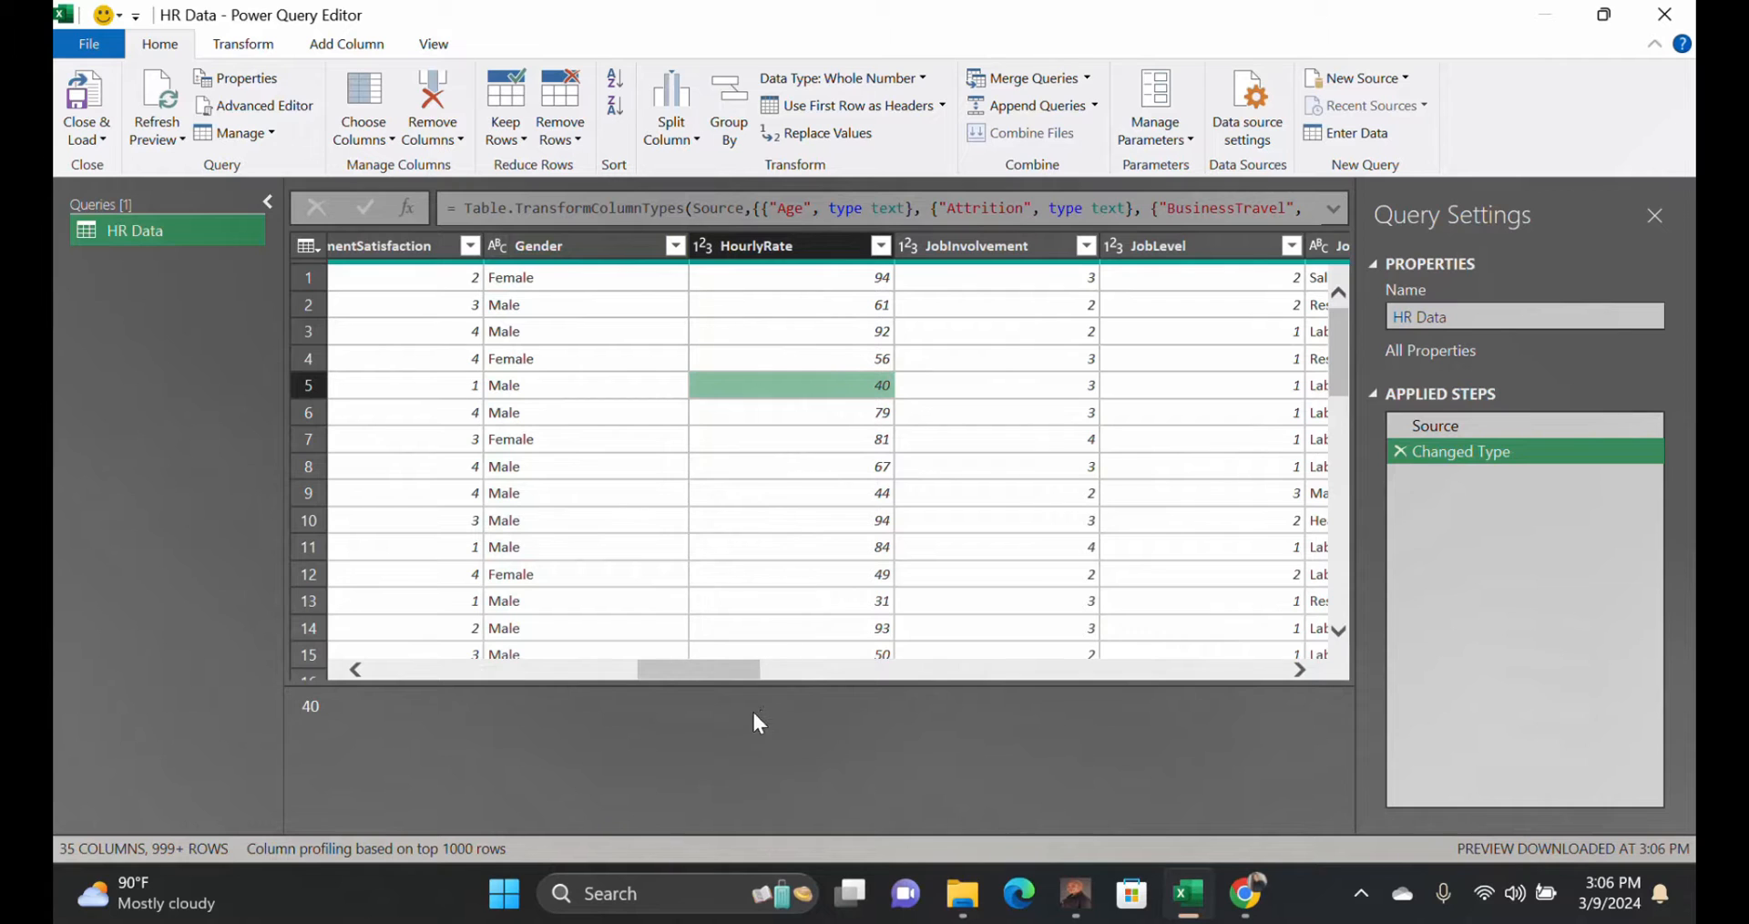
Set the data types of the JobInvolvement and JobLevel columns to Whole Number.
{"action": "left_click_drag", "start_coordinate": [717, 679], "coordinate": [745, 676]}
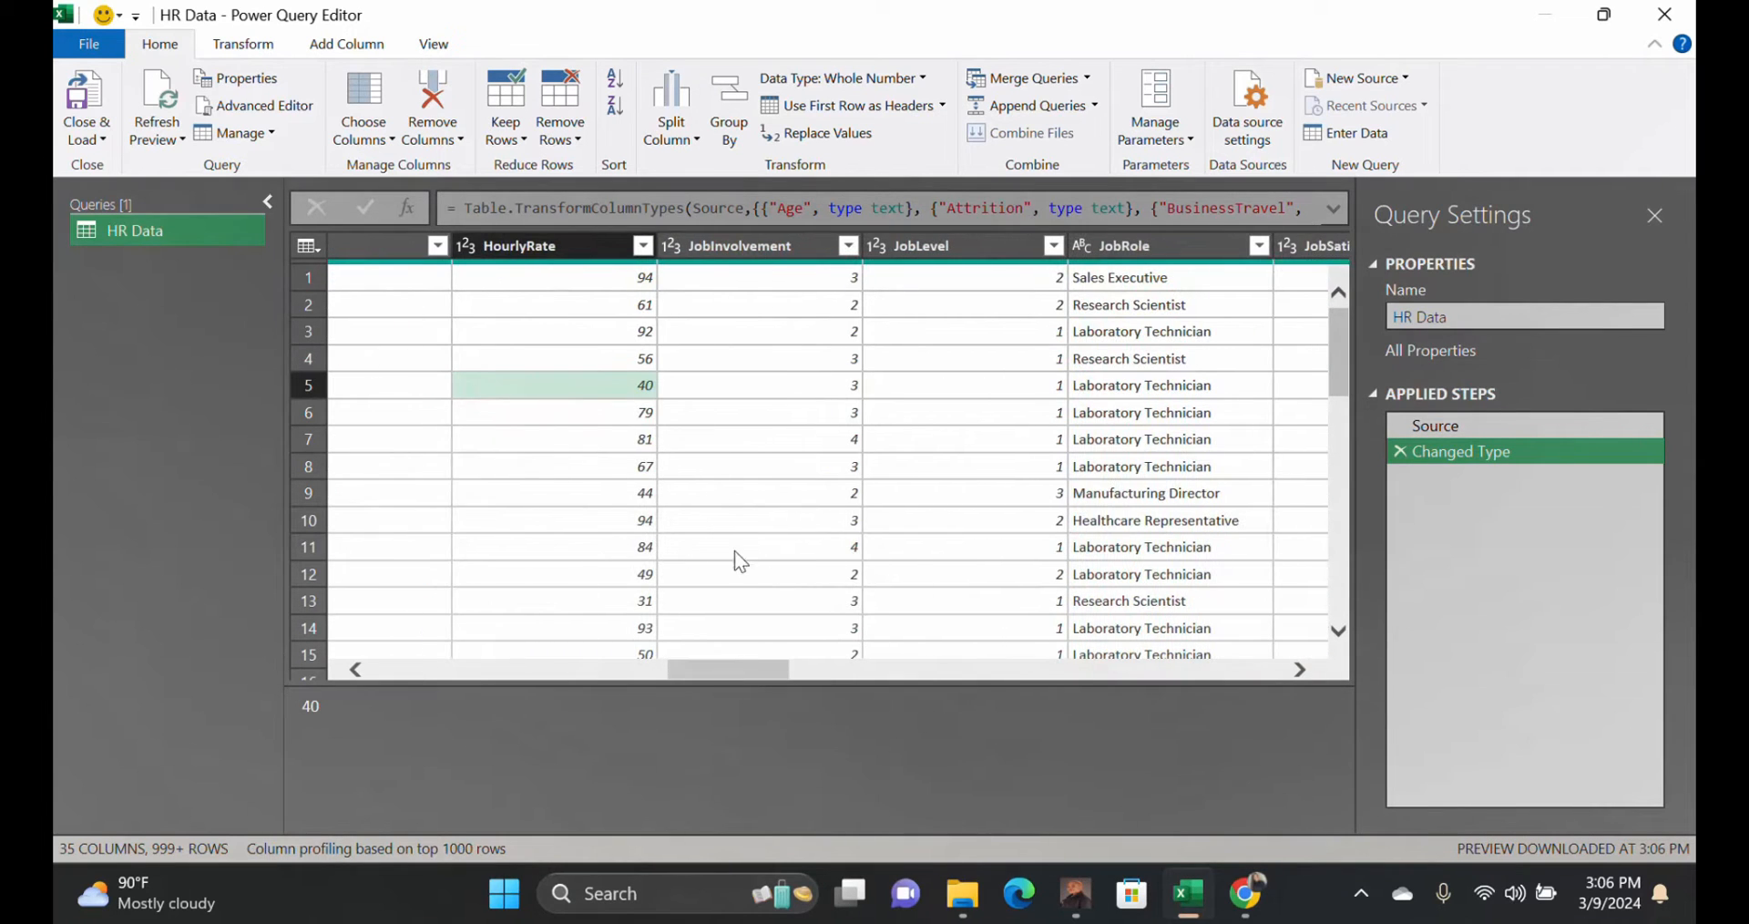
{"action": "left_click", "coordinate": [674, 247]}
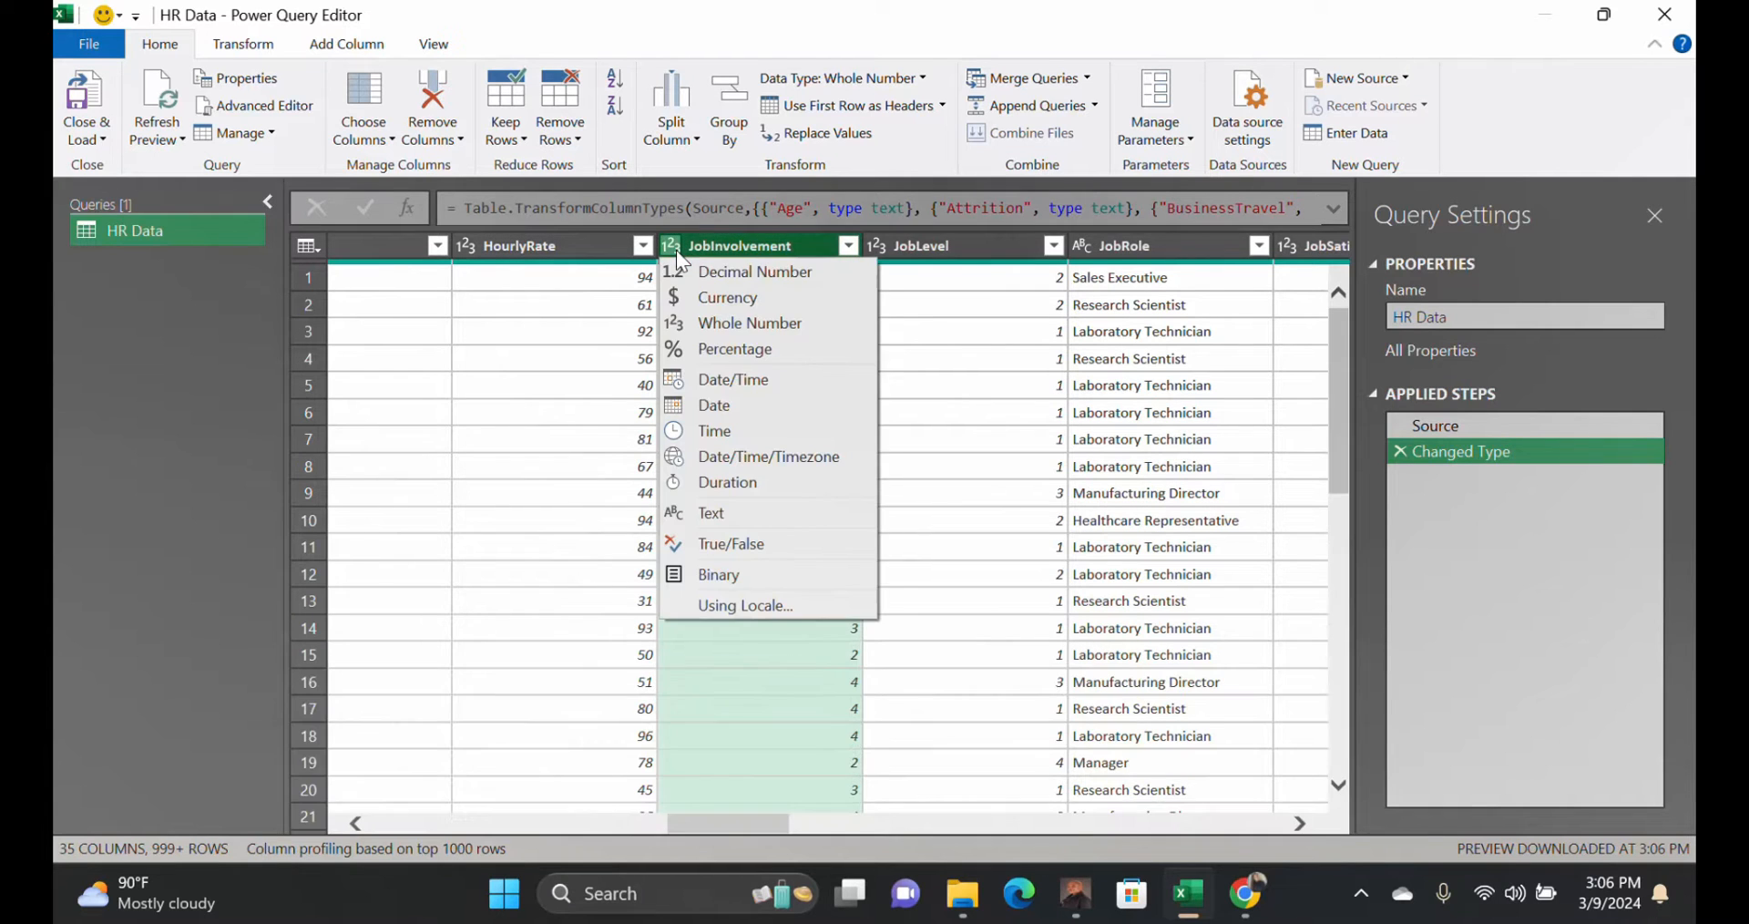
{"action": "left_click", "coordinate": [689, 323]}
{"action": "left_click", "coordinate": [882, 254]}
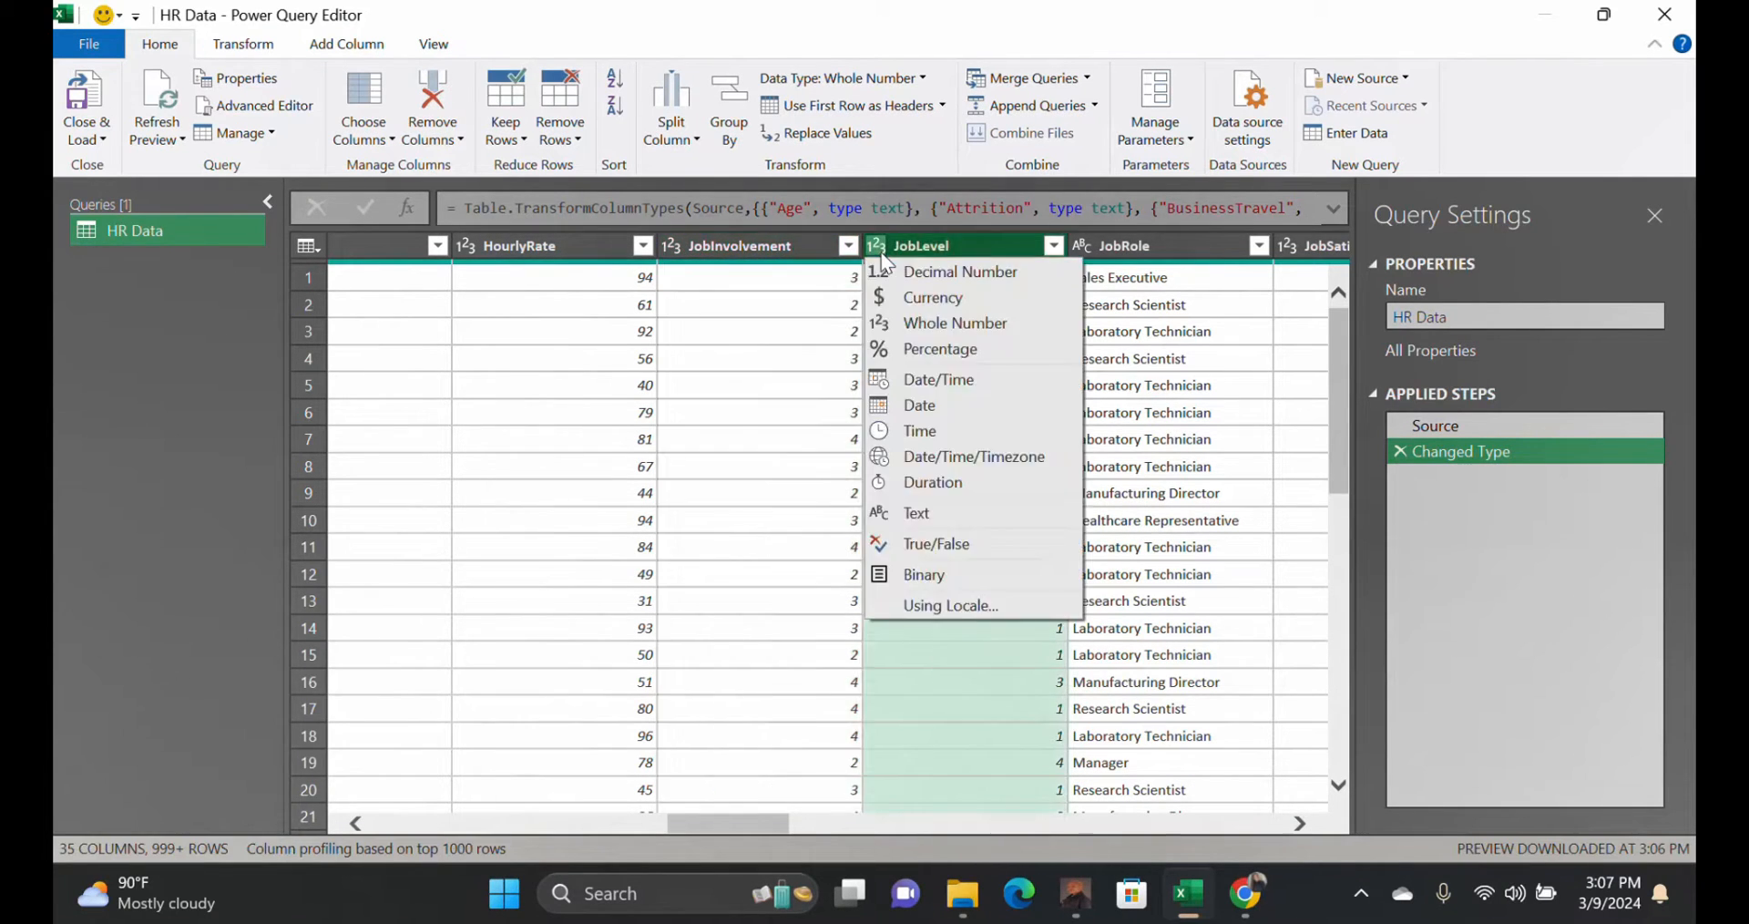
{"action": "left_click", "coordinate": [885, 320]}
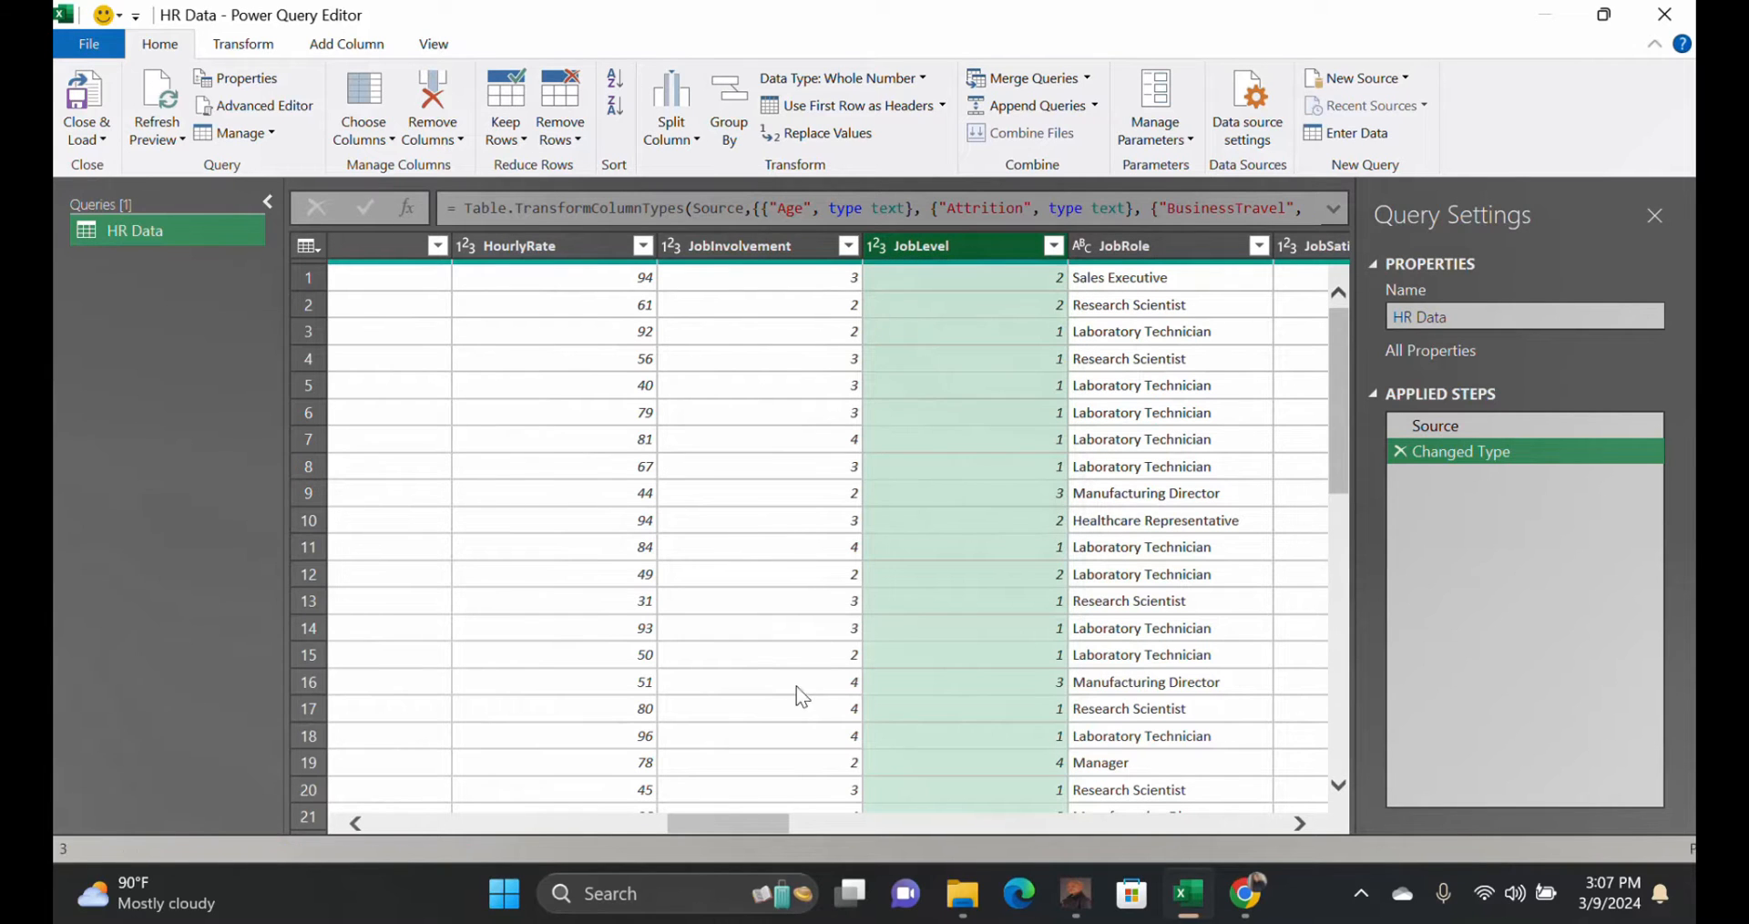
Check the data types assigned to the JobRole, JobSatisfaction and MaritalStatus columns.
{"action": "left_click_drag", "start_coordinate": [749, 828], "coordinate": [800, 836]}
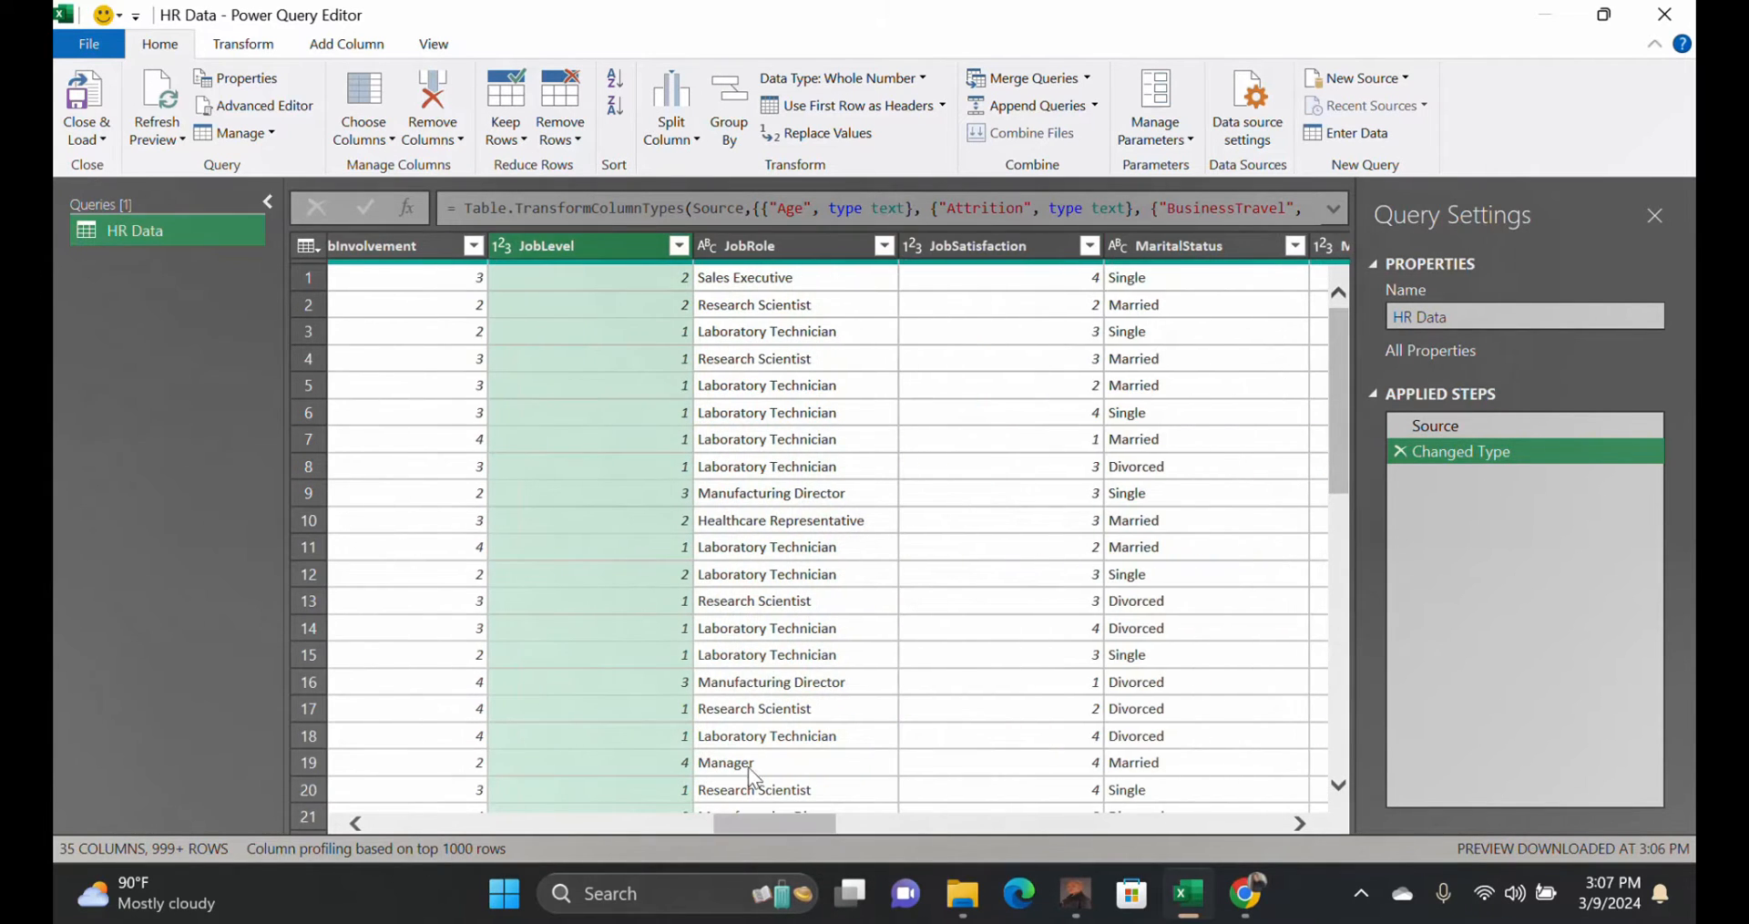
{"action": "left_click", "coordinate": [717, 262]}
{"action": "left_click", "coordinate": [1005, 363]}
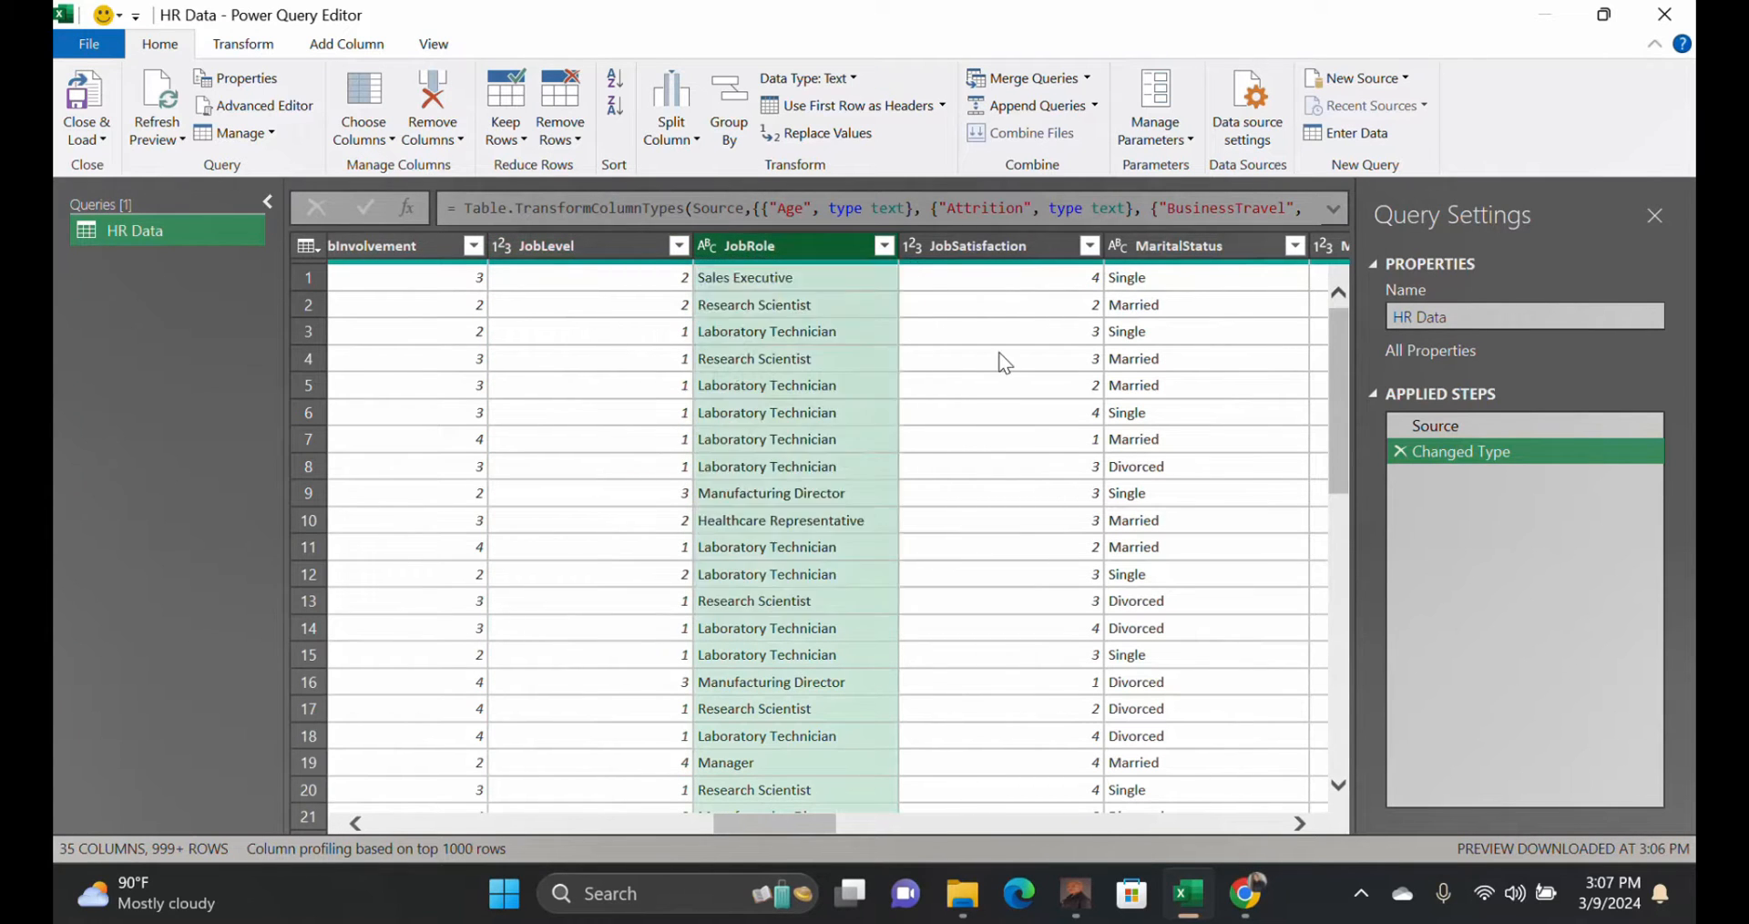
{"action": "left_click", "coordinate": [1005, 362]}
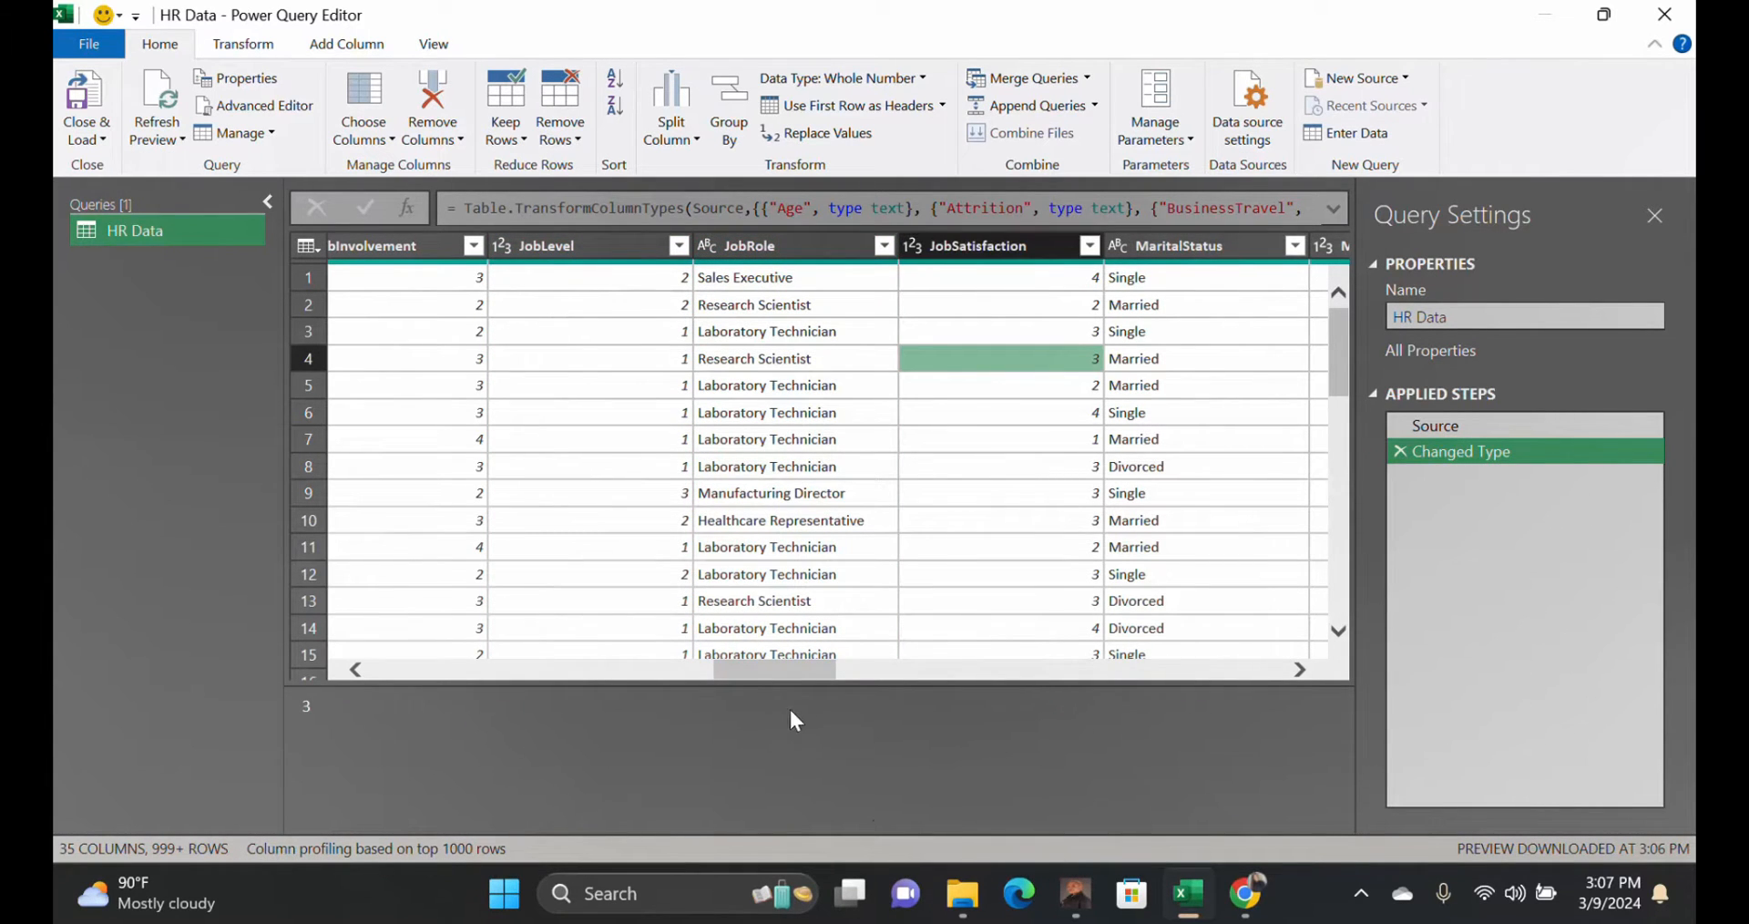
{"action": "left_click_drag", "start_coordinate": [798, 670], "coordinate": [862, 696]}
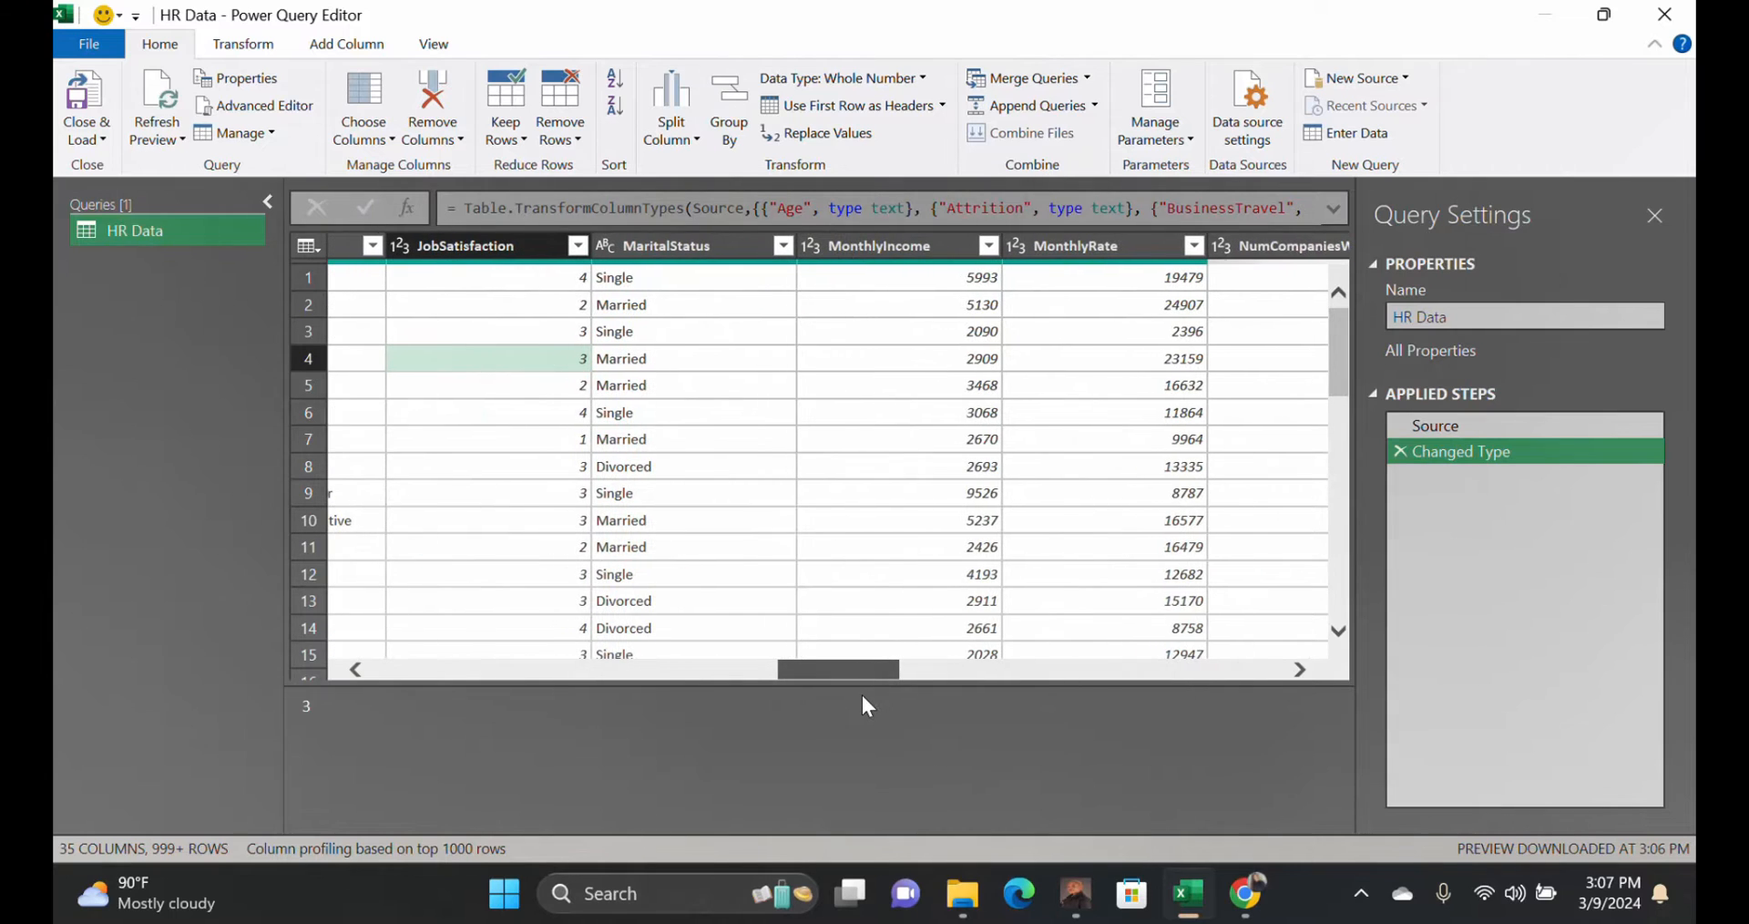
{"action": "left_click", "coordinate": [608, 248]}
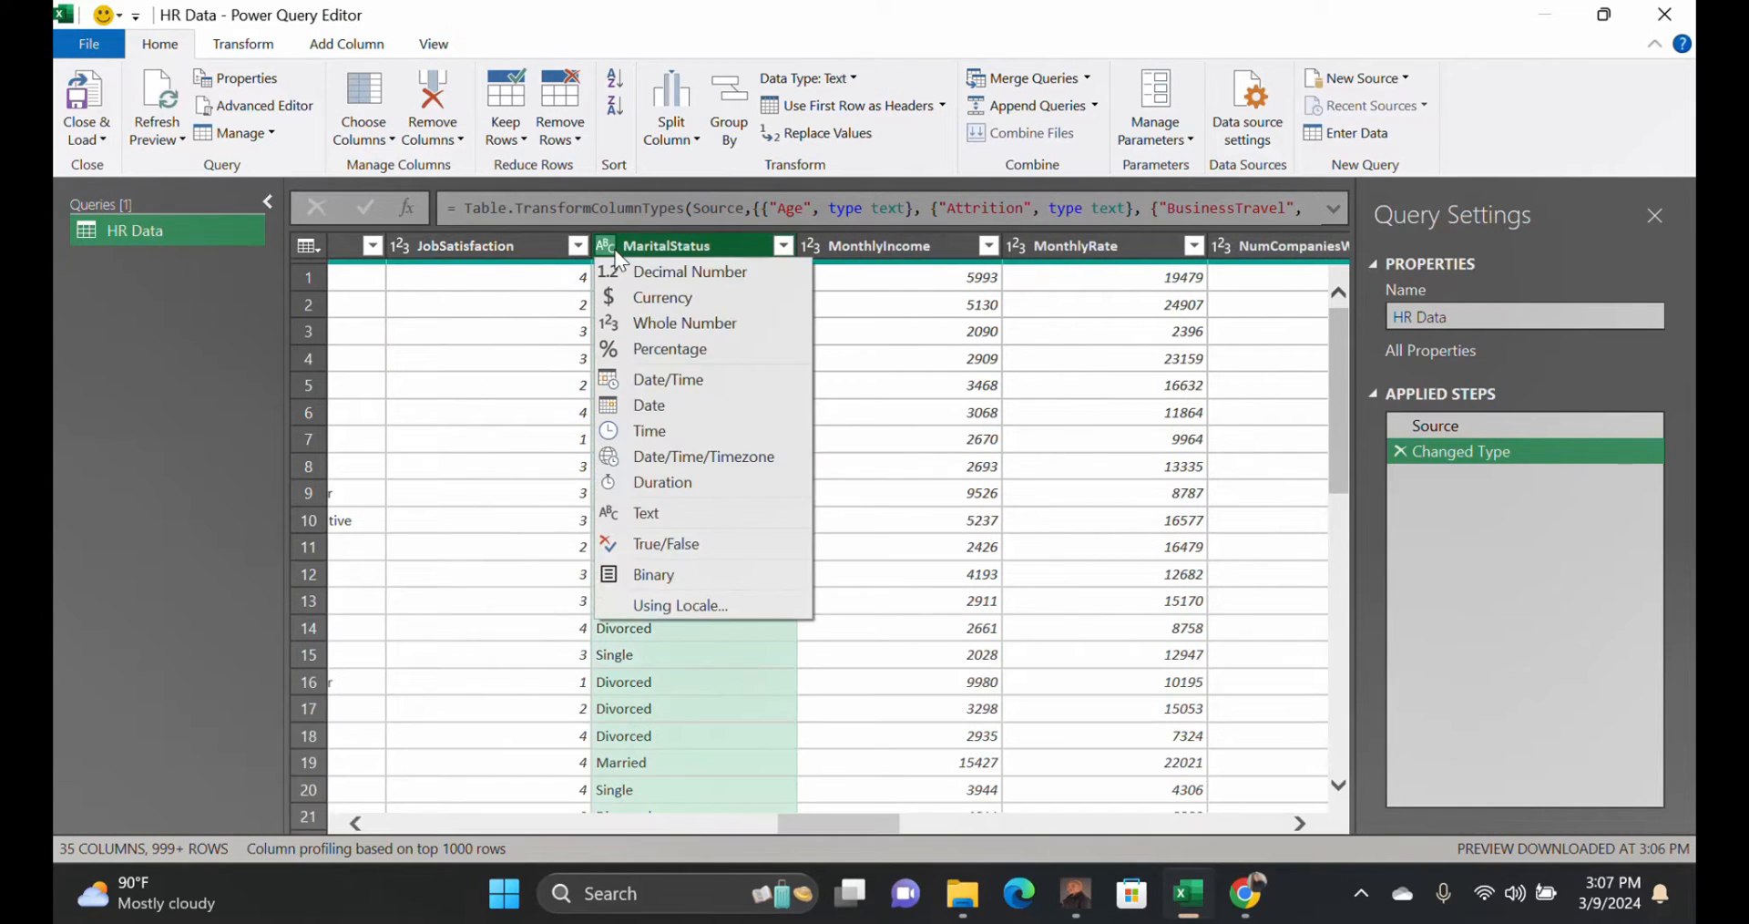
{"action": "left_click", "coordinate": [615, 249]}
{"action": "left_click", "coordinate": [615, 249]}
{"action": "left_click", "coordinate": [838, 266]}
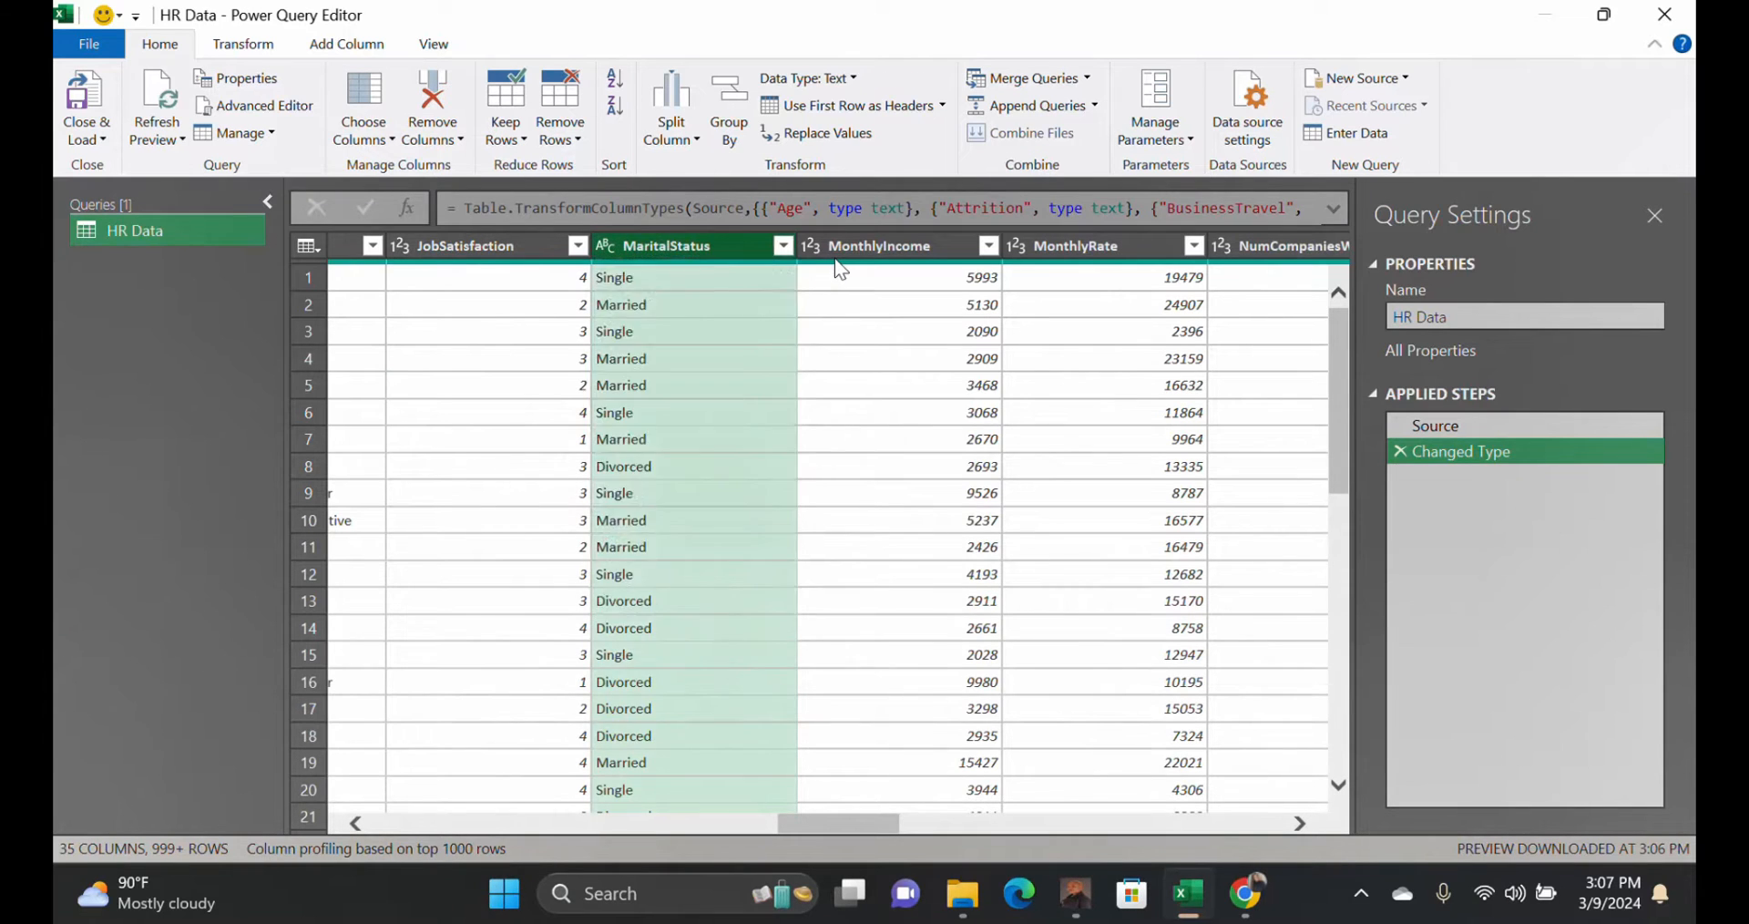
Change the MonthlyIncome column's data type to Currency, replacing the current type conversion.
{"action": "left_click", "coordinate": [834, 259]}
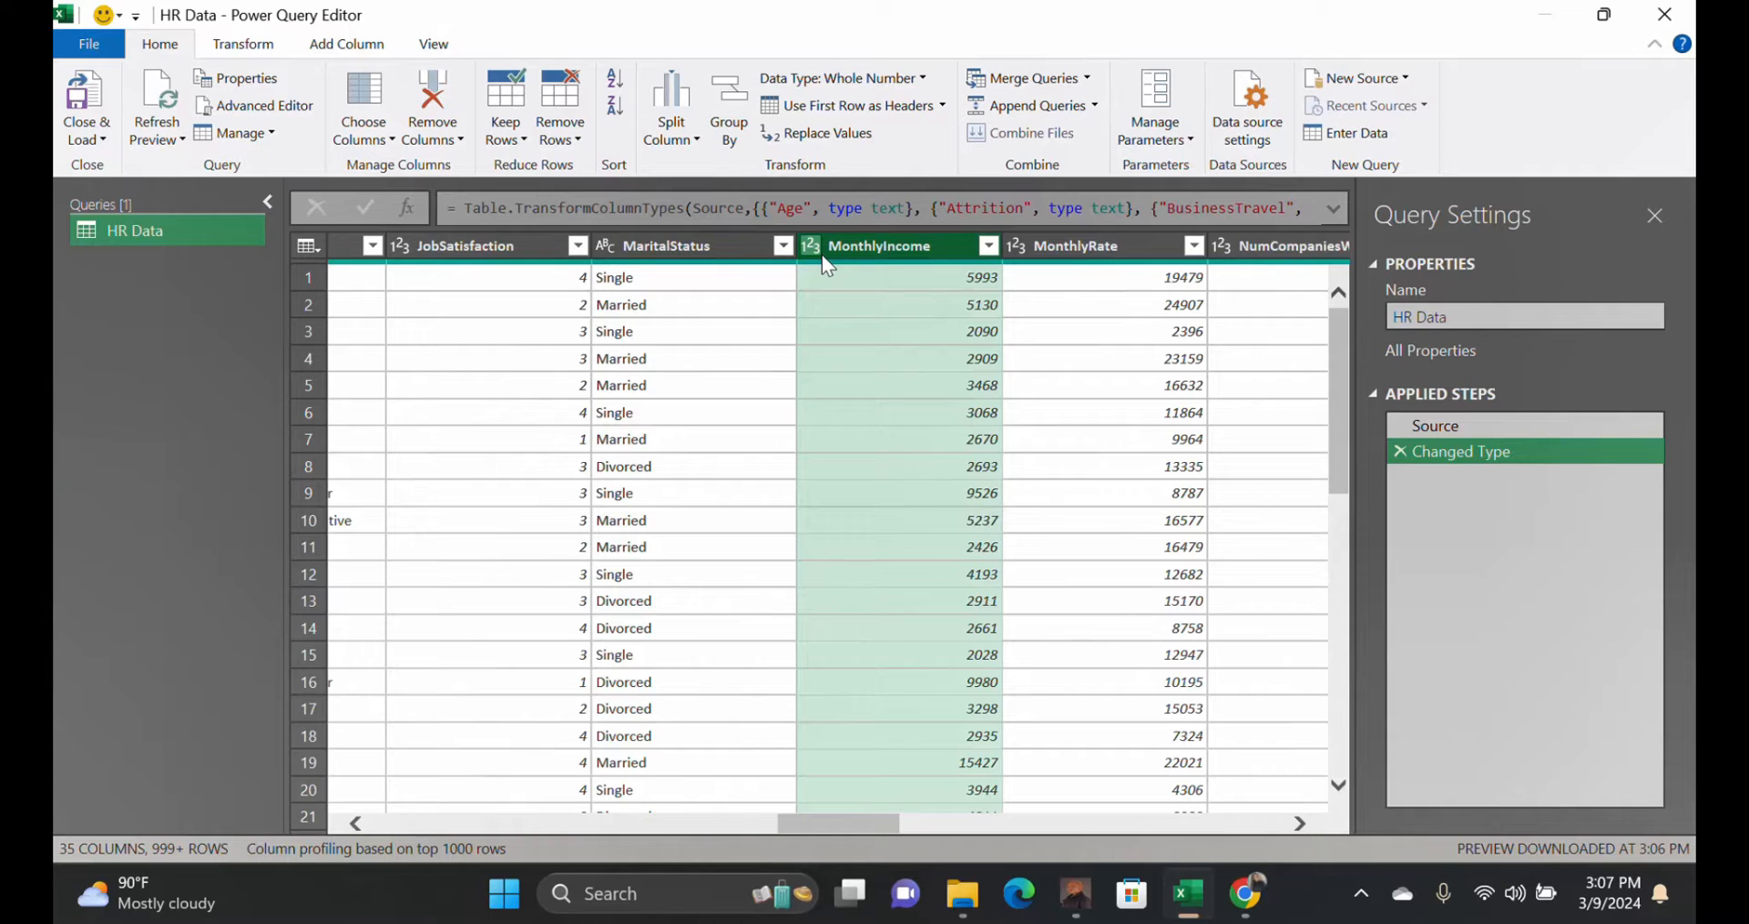
{"action": "left_click", "coordinate": [812, 248]}
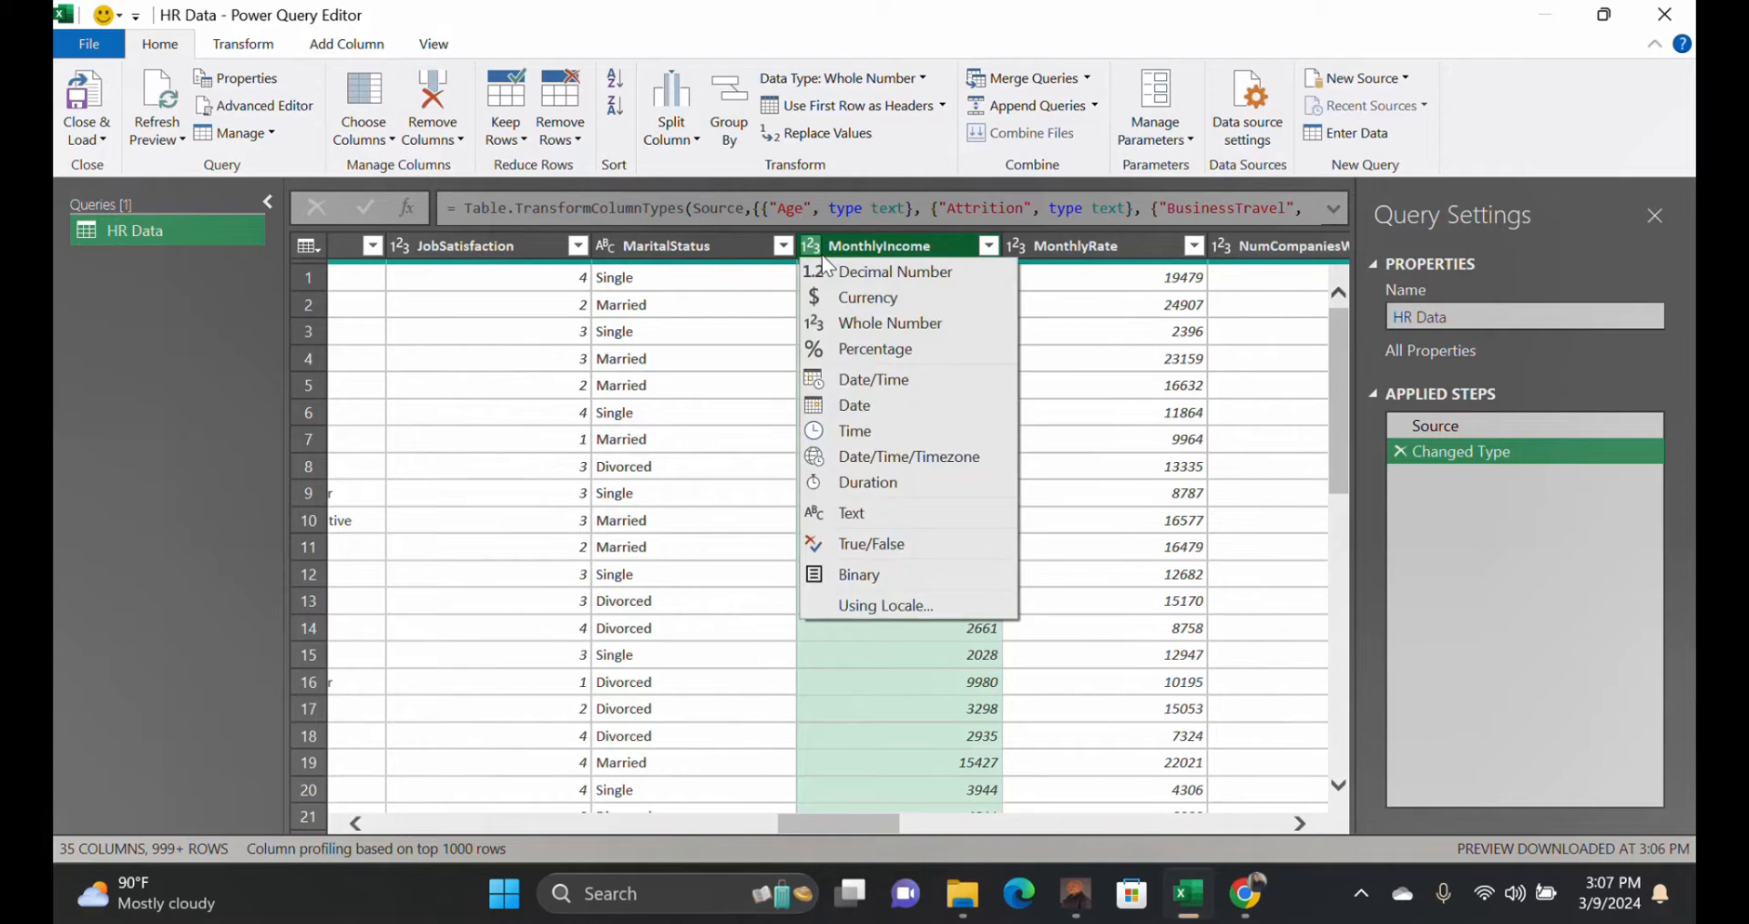
{"action": "left_click", "coordinate": [828, 300]}
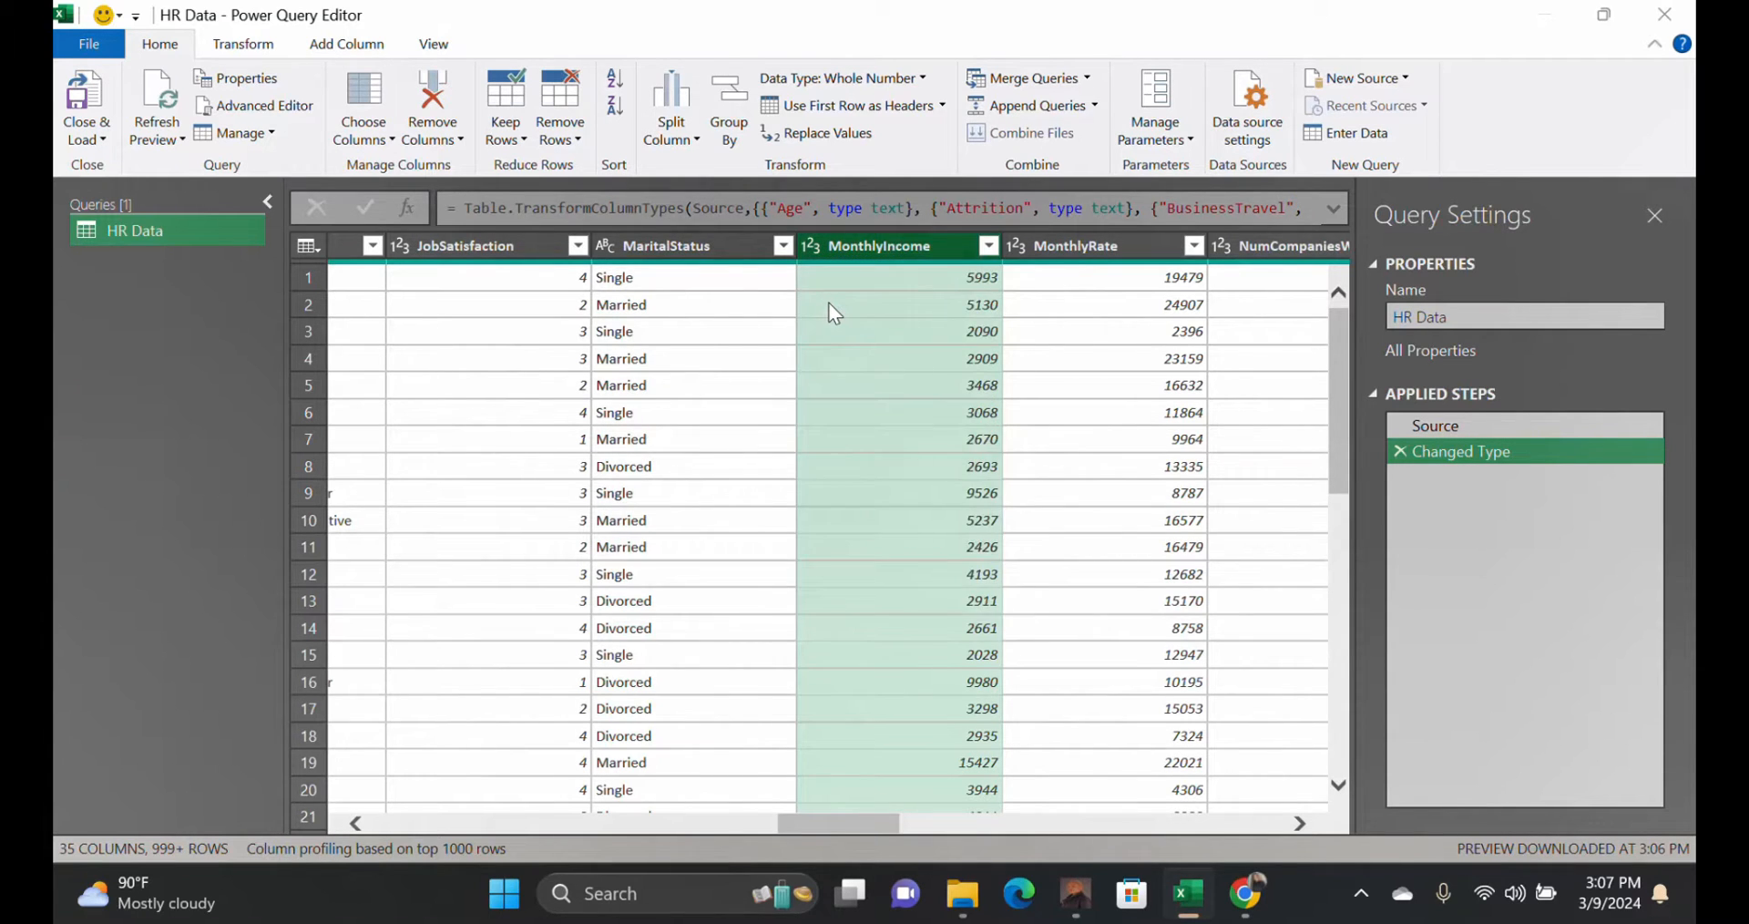
{"action": "left_click", "coordinate": [852, 508]}
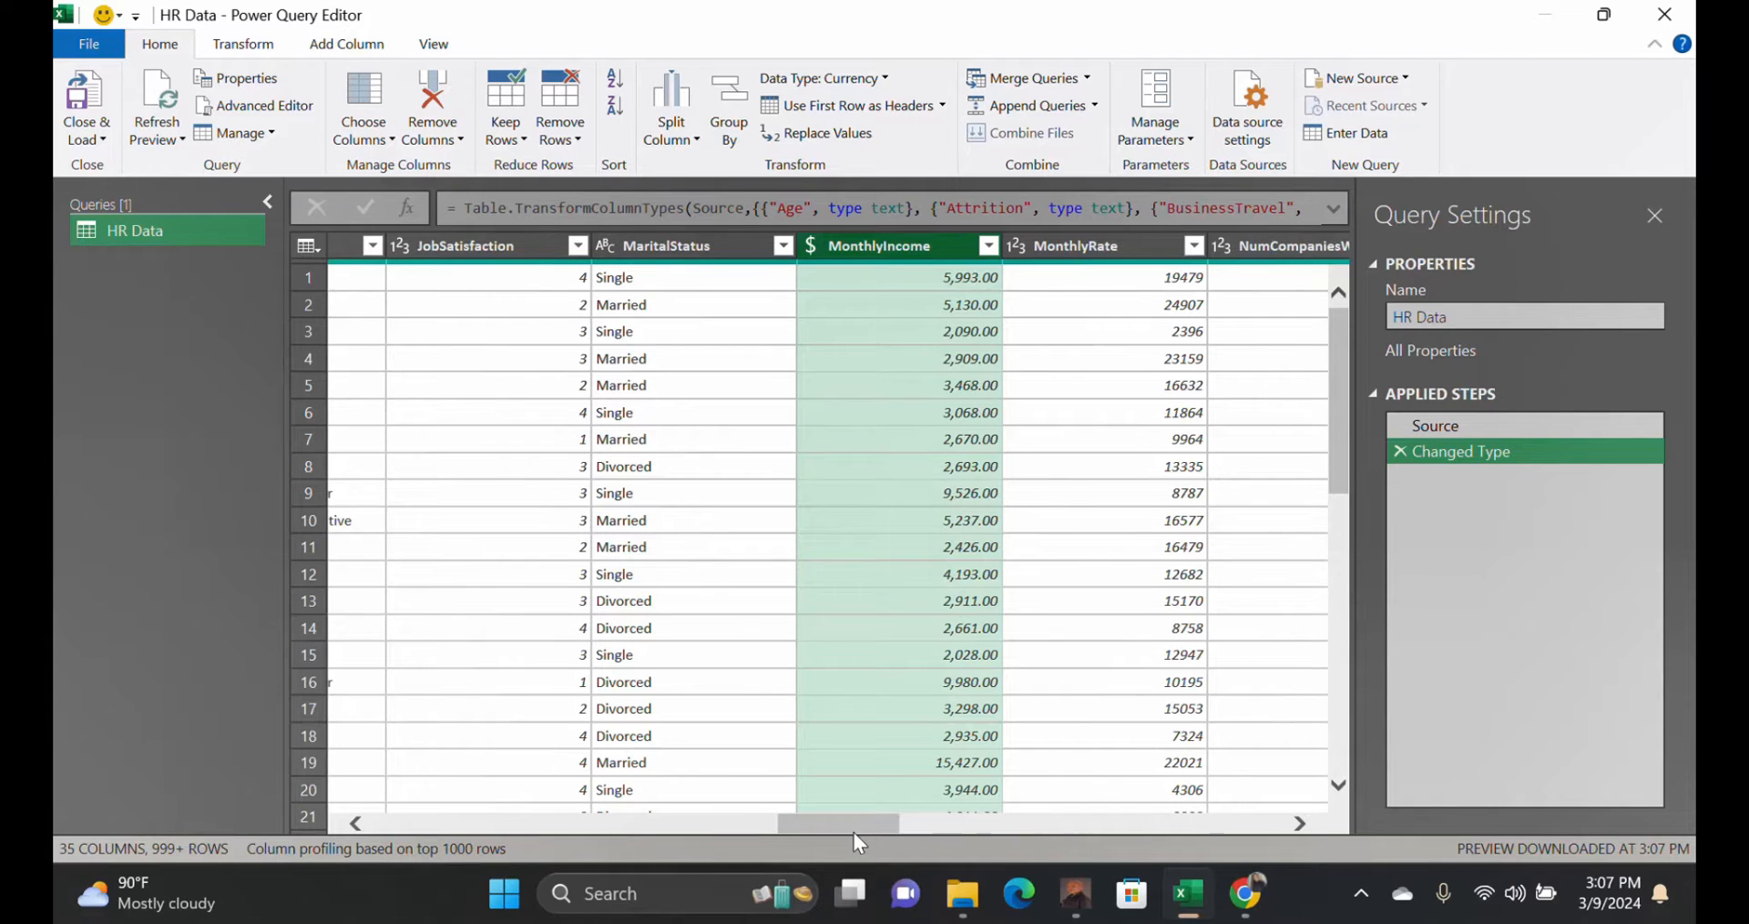
Change the MonthlyRate column's data type to Currency, replacing the current type conversion.
{"action": "left_click_drag", "start_coordinate": [855, 829], "coordinate": [881, 828]}
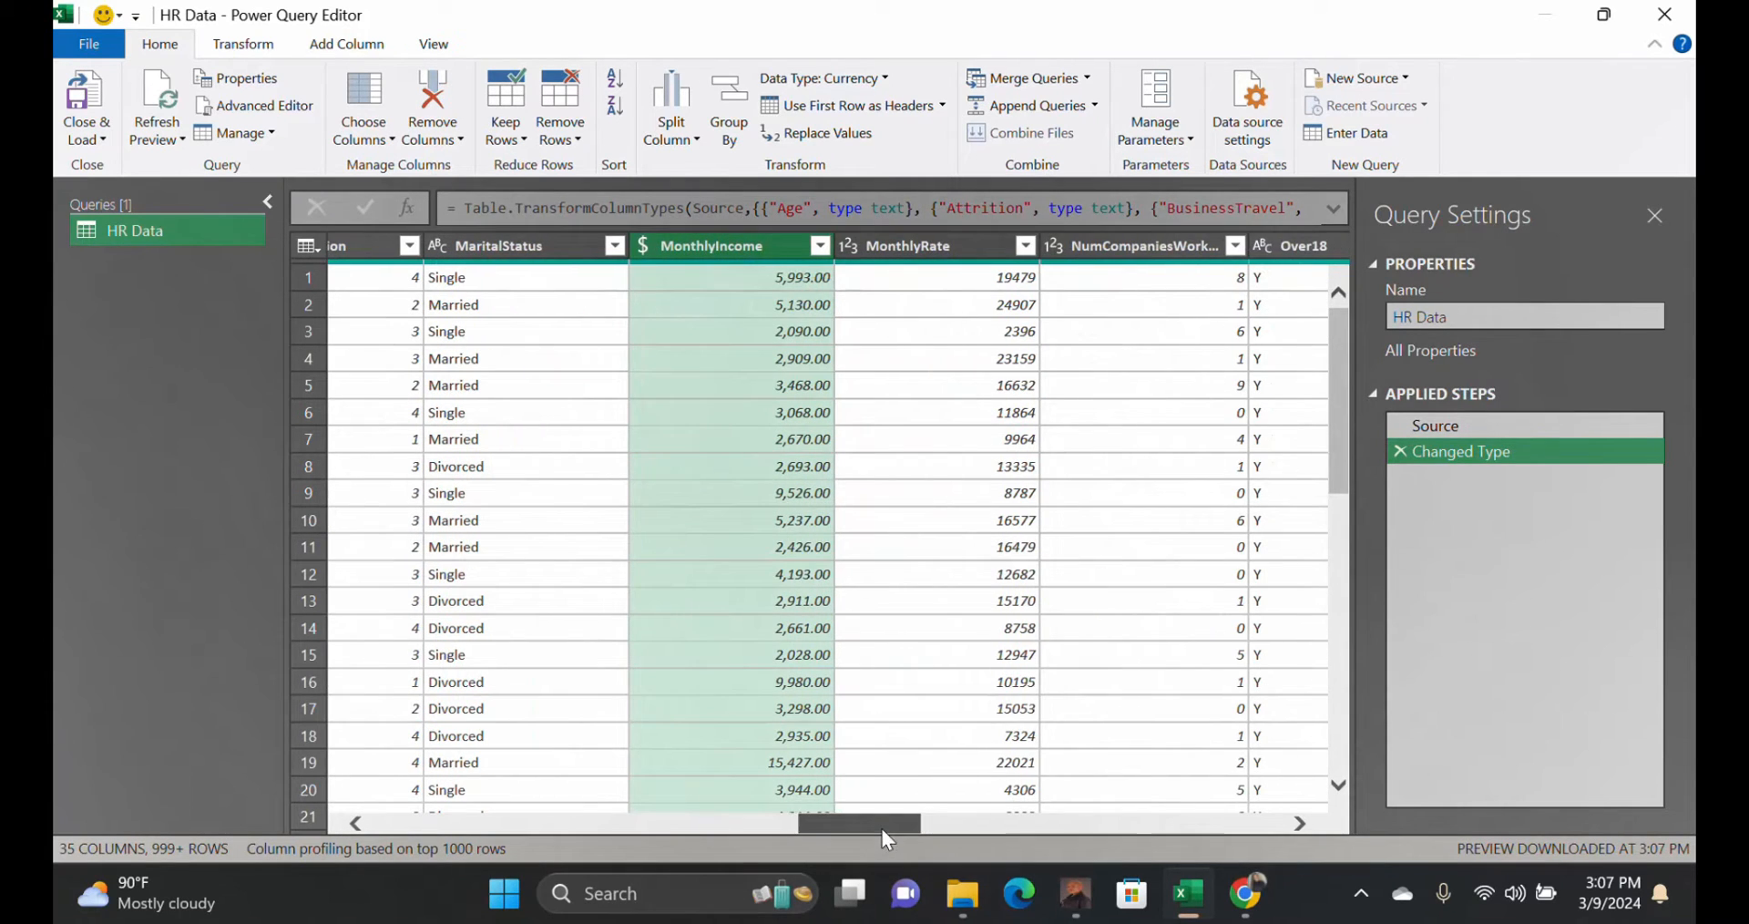
{"action": "left_click", "coordinate": [850, 247]}
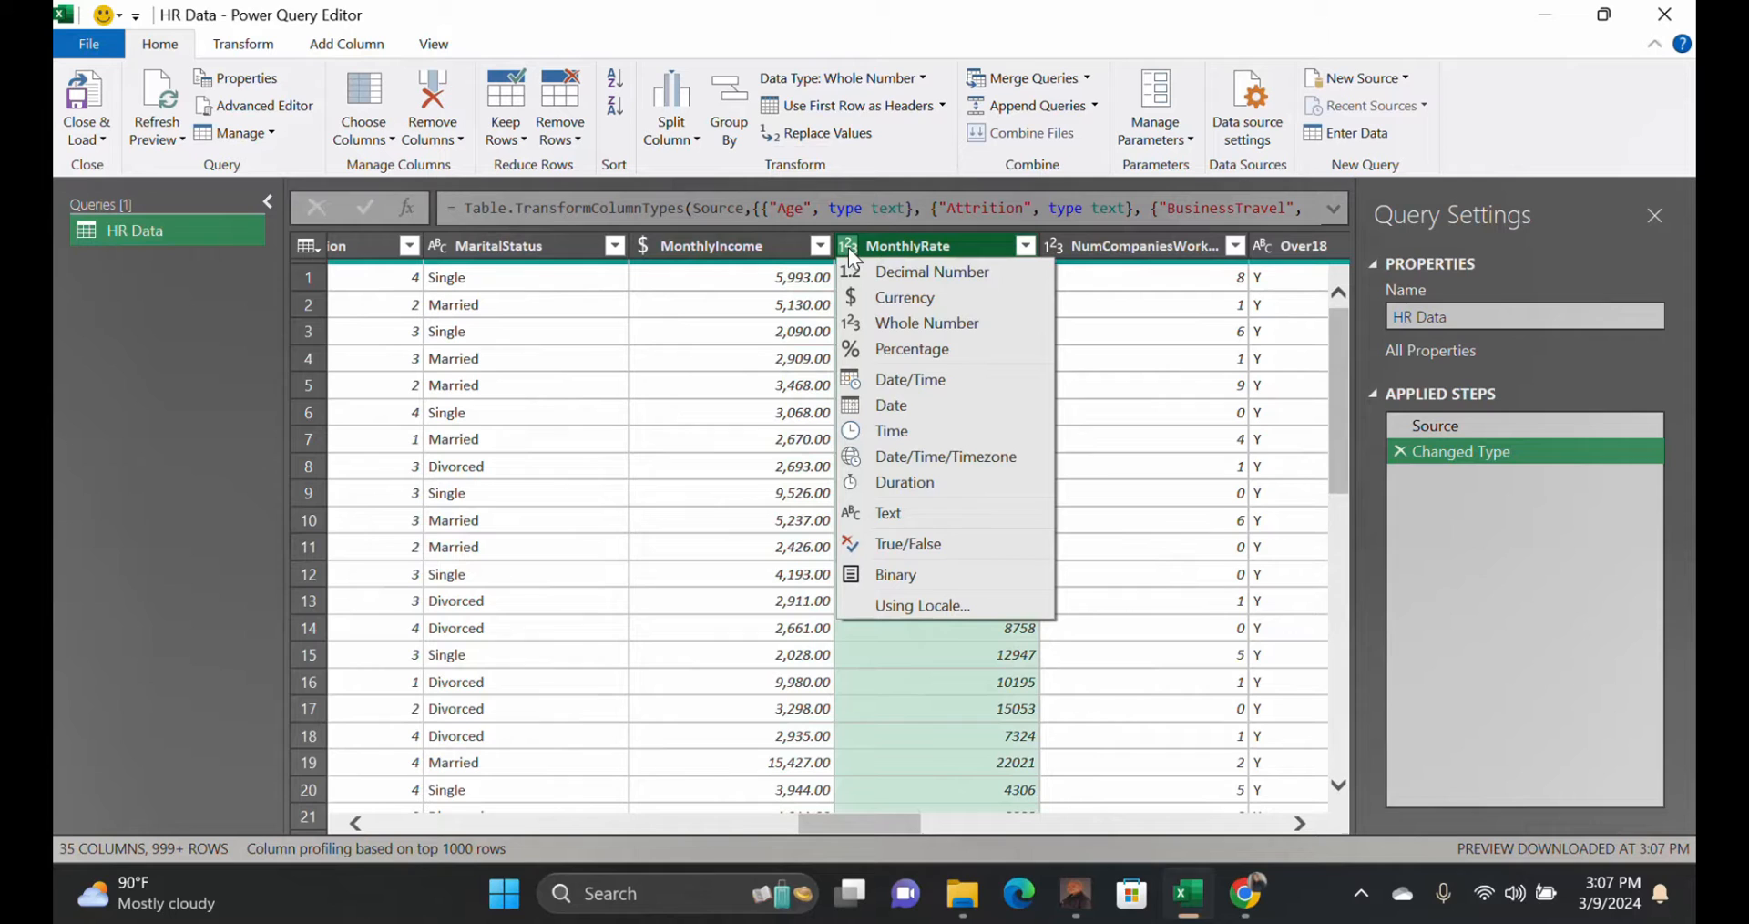
{"action": "left_click", "coordinate": [871, 295]}
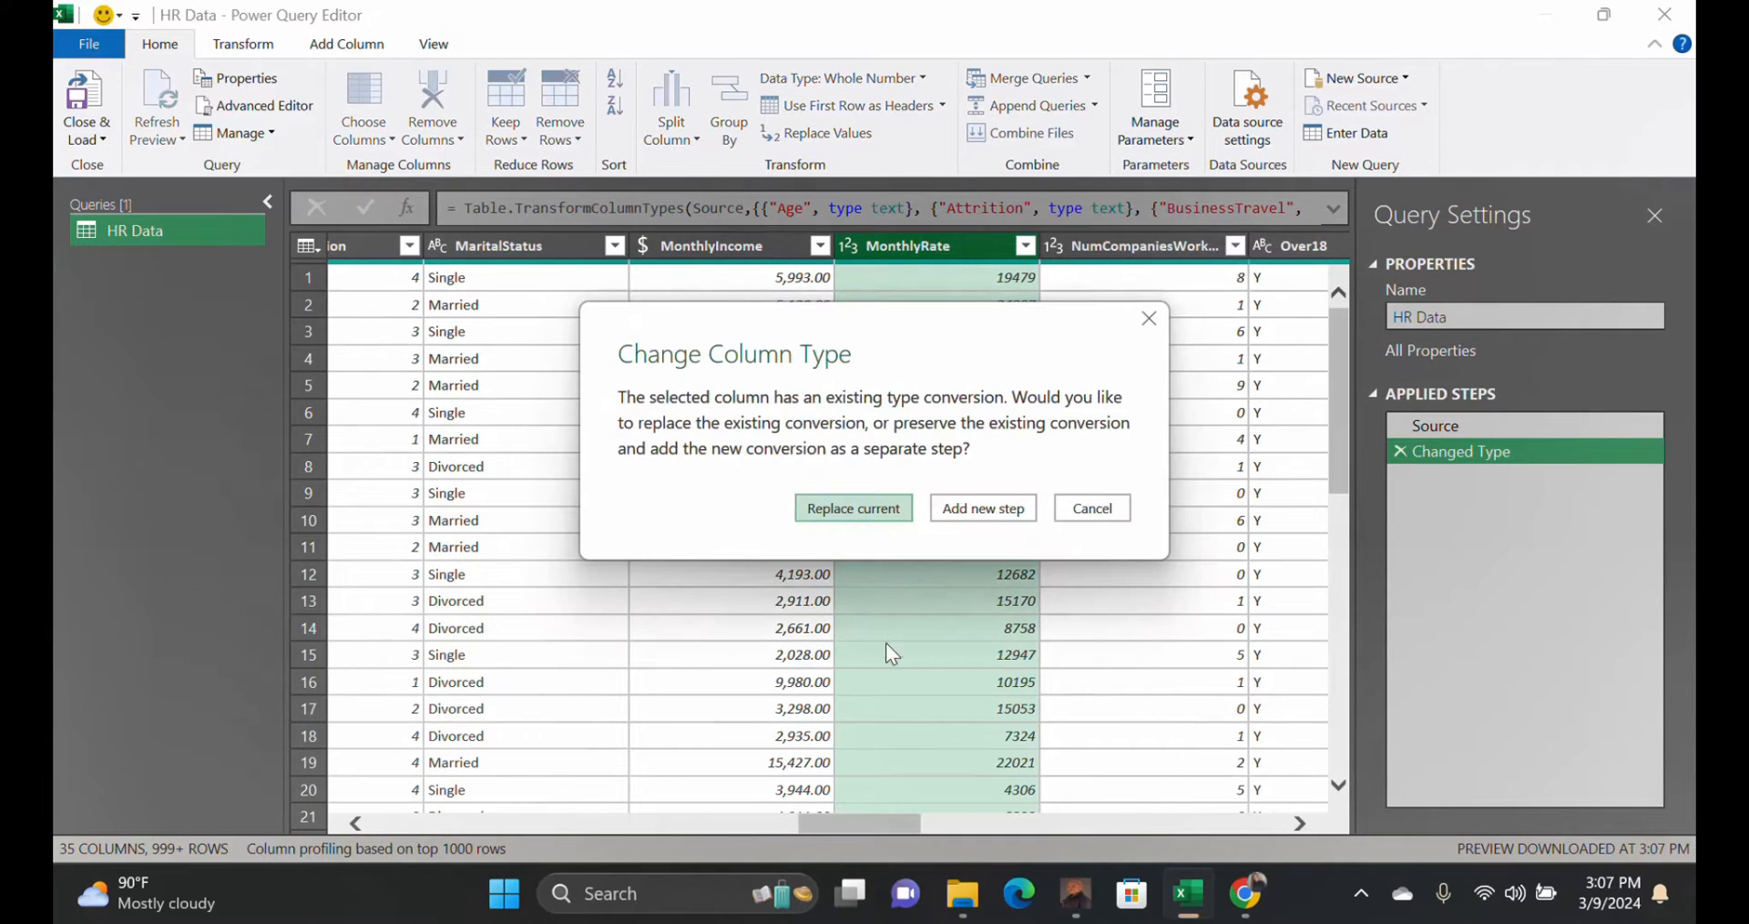
{"action": "left_click", "coordinate": [838, 510]}
Review the data types of the columns from NumCompaniesWorked through YearsAtCompany, including the type options for PercentSalaryHike.
{"action": "left_click_drag", "start_coordinate": [866, 826], "coordinate": [889, 829]}
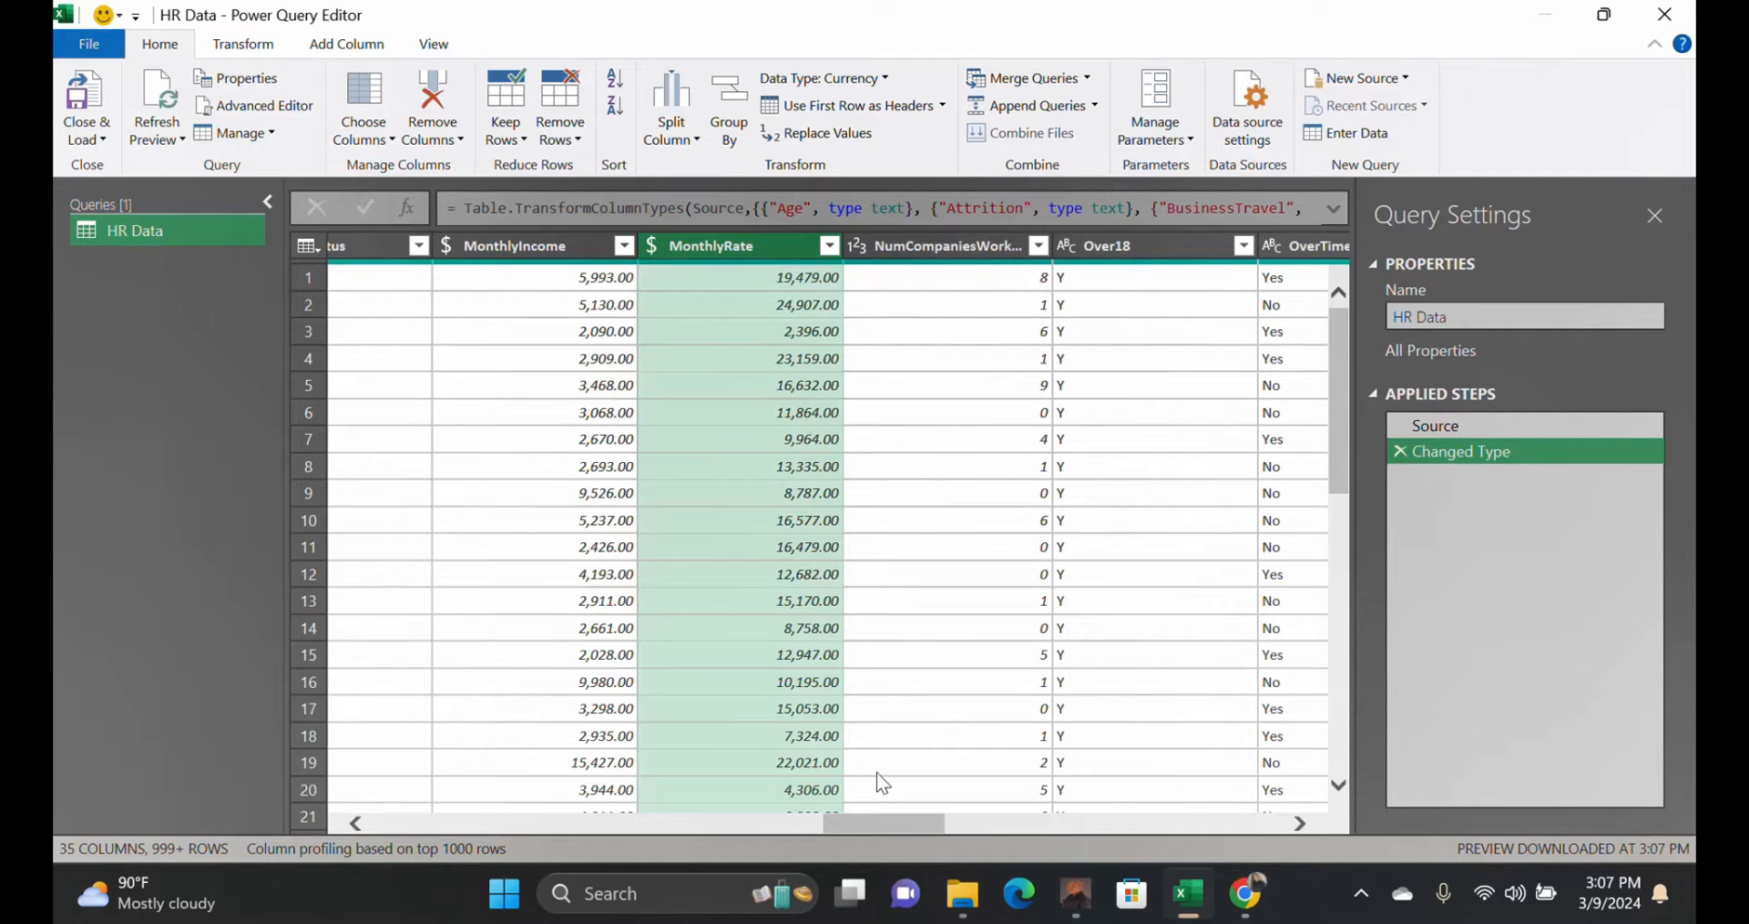
{"action": "left_click_drag", "start_coordinate": [882, 819], "coordinate": [909, 827]}
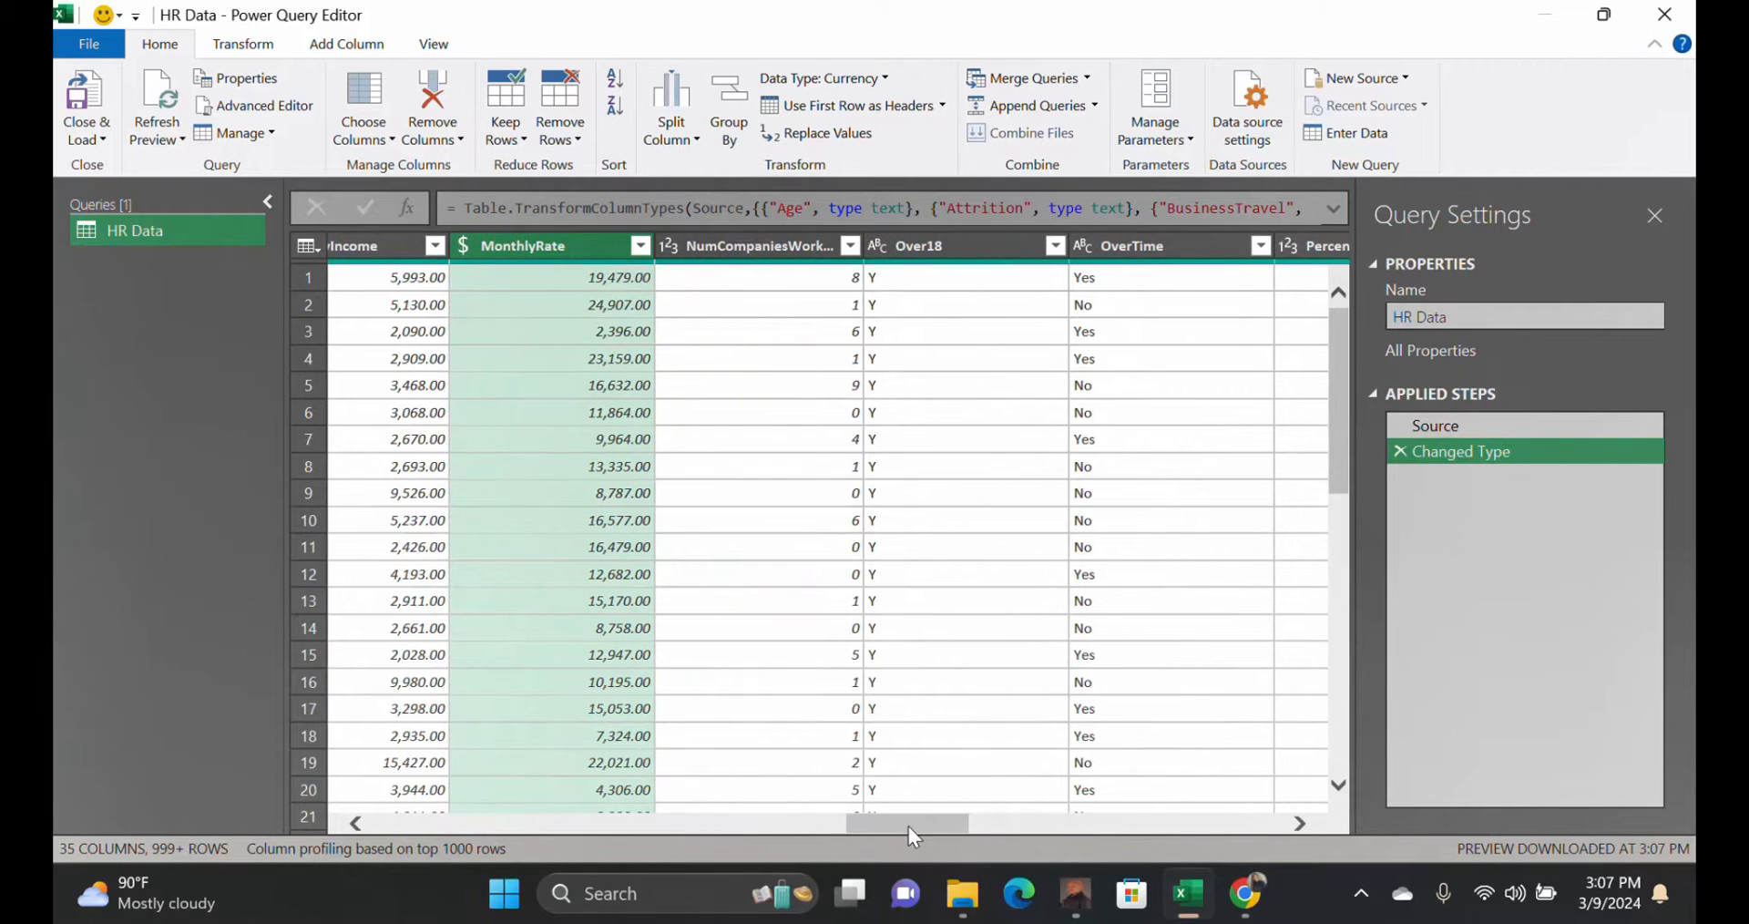
{"action": "scroll", "coordinate": [914, 594], "scroll_direction": "down", "scroll_amount": 5}
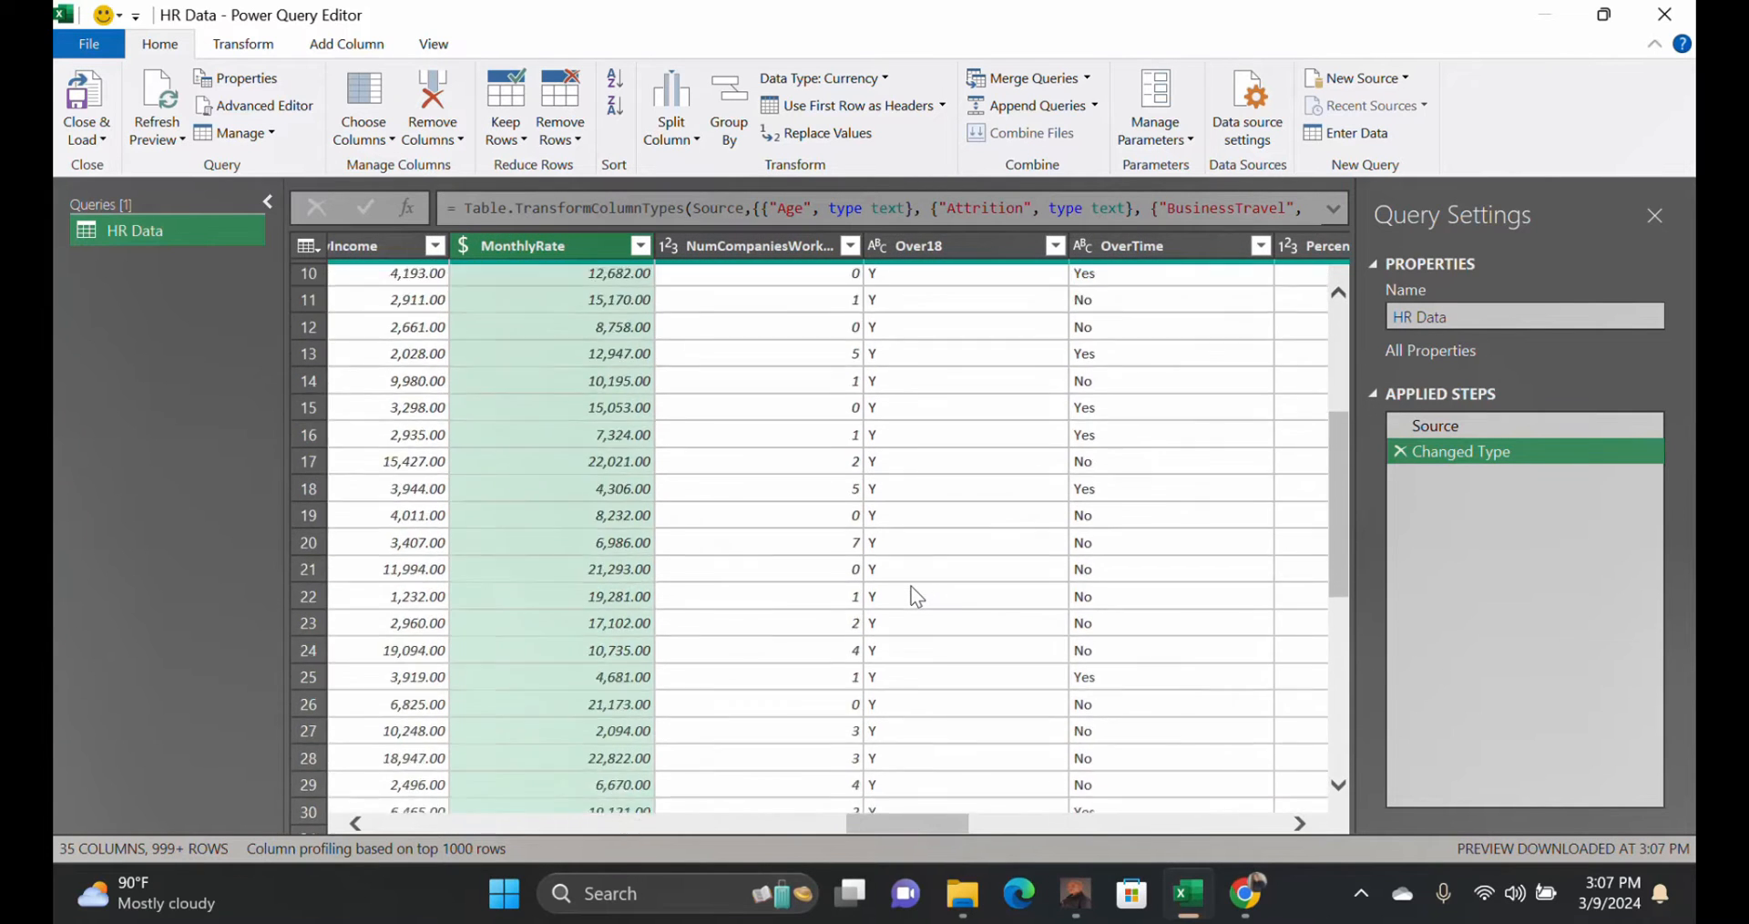
{"action": "scroll", "coordinate": [911, 594], "scroll_direction": "up", "scroll_amount": 5}
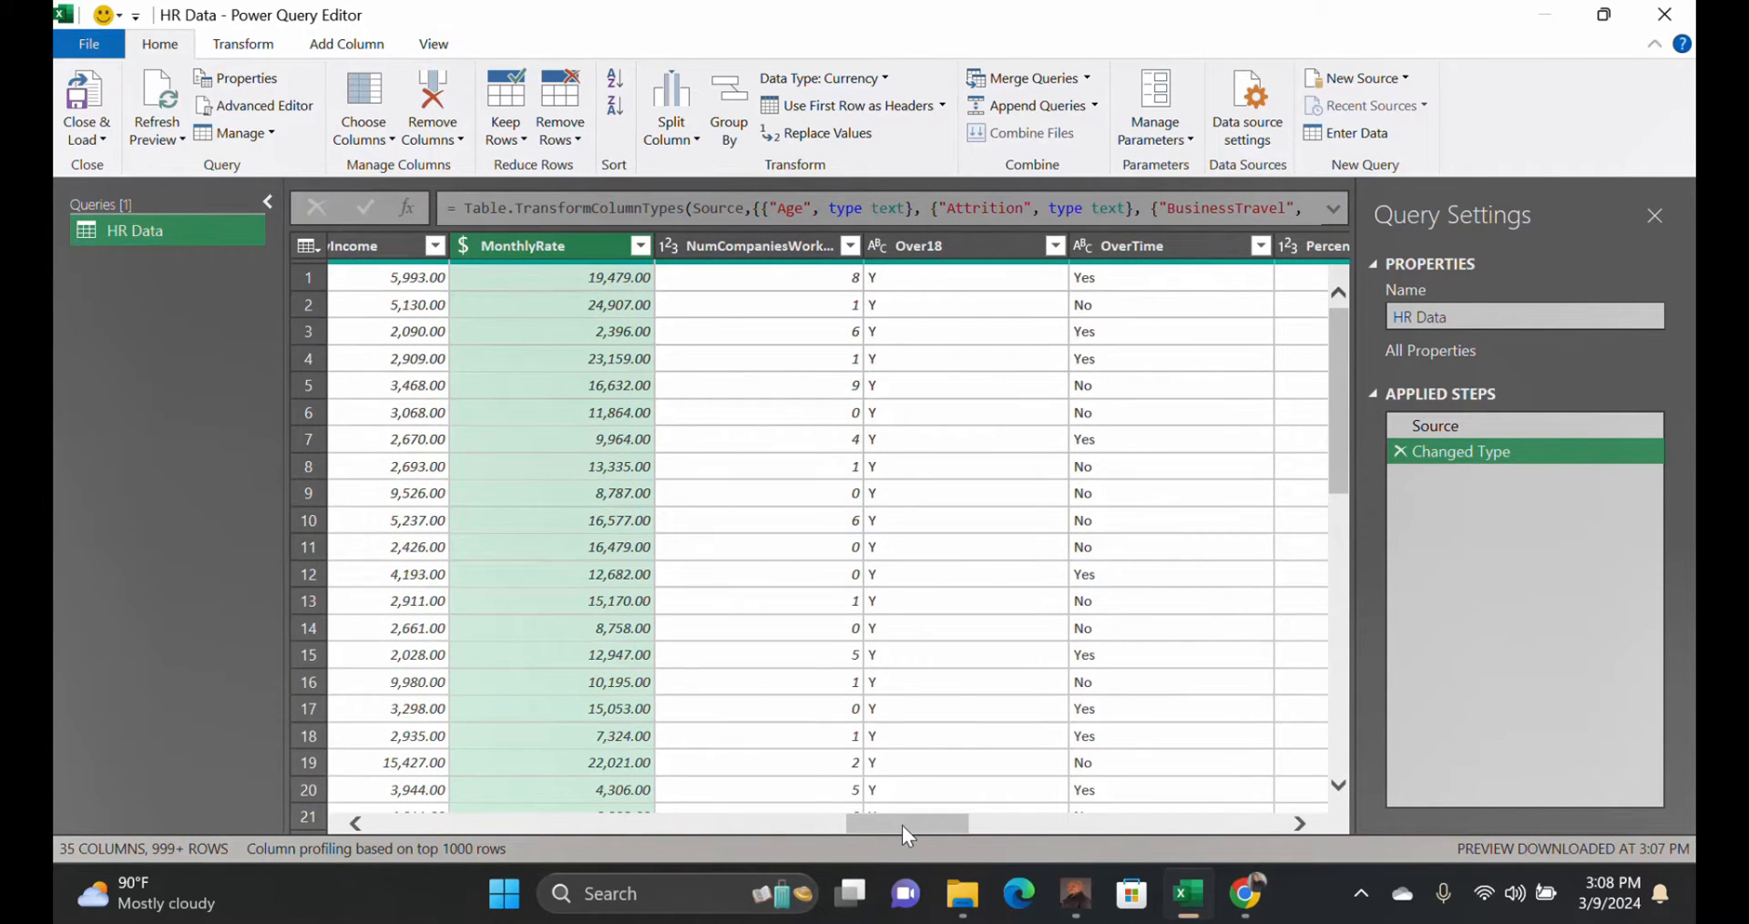
{"action": "left_click_drag", "start_coordinate": [902, 823], "coordinate": [955, 824]}
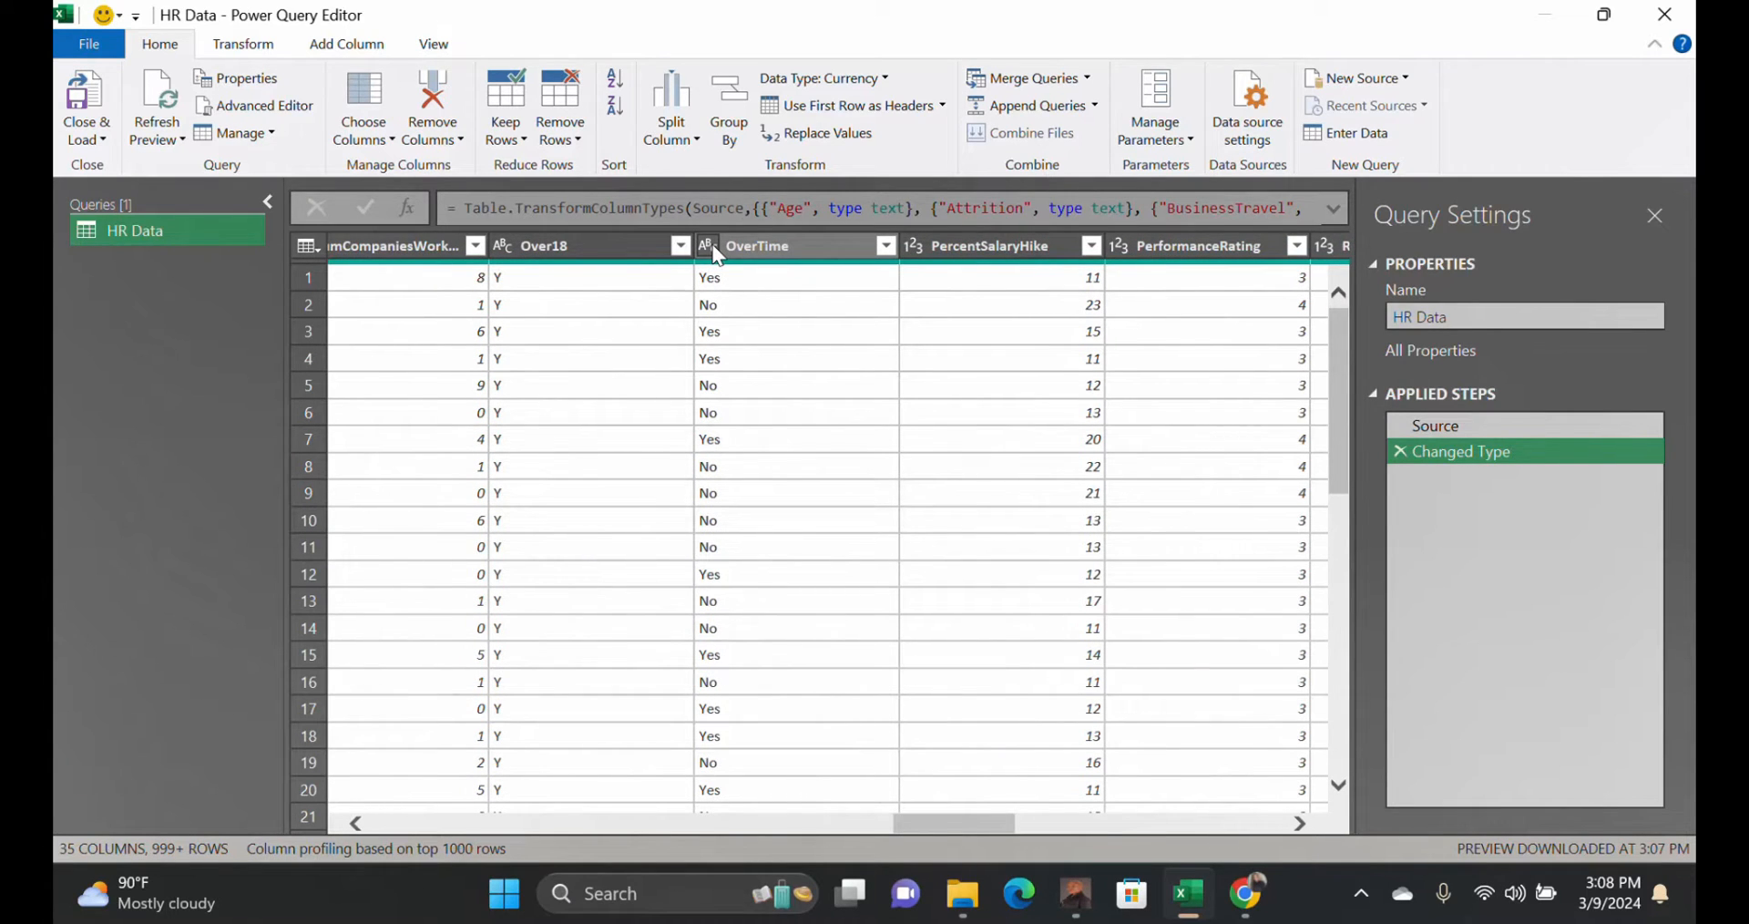
{"action": "left_click", "coordinate": [915, 244]}
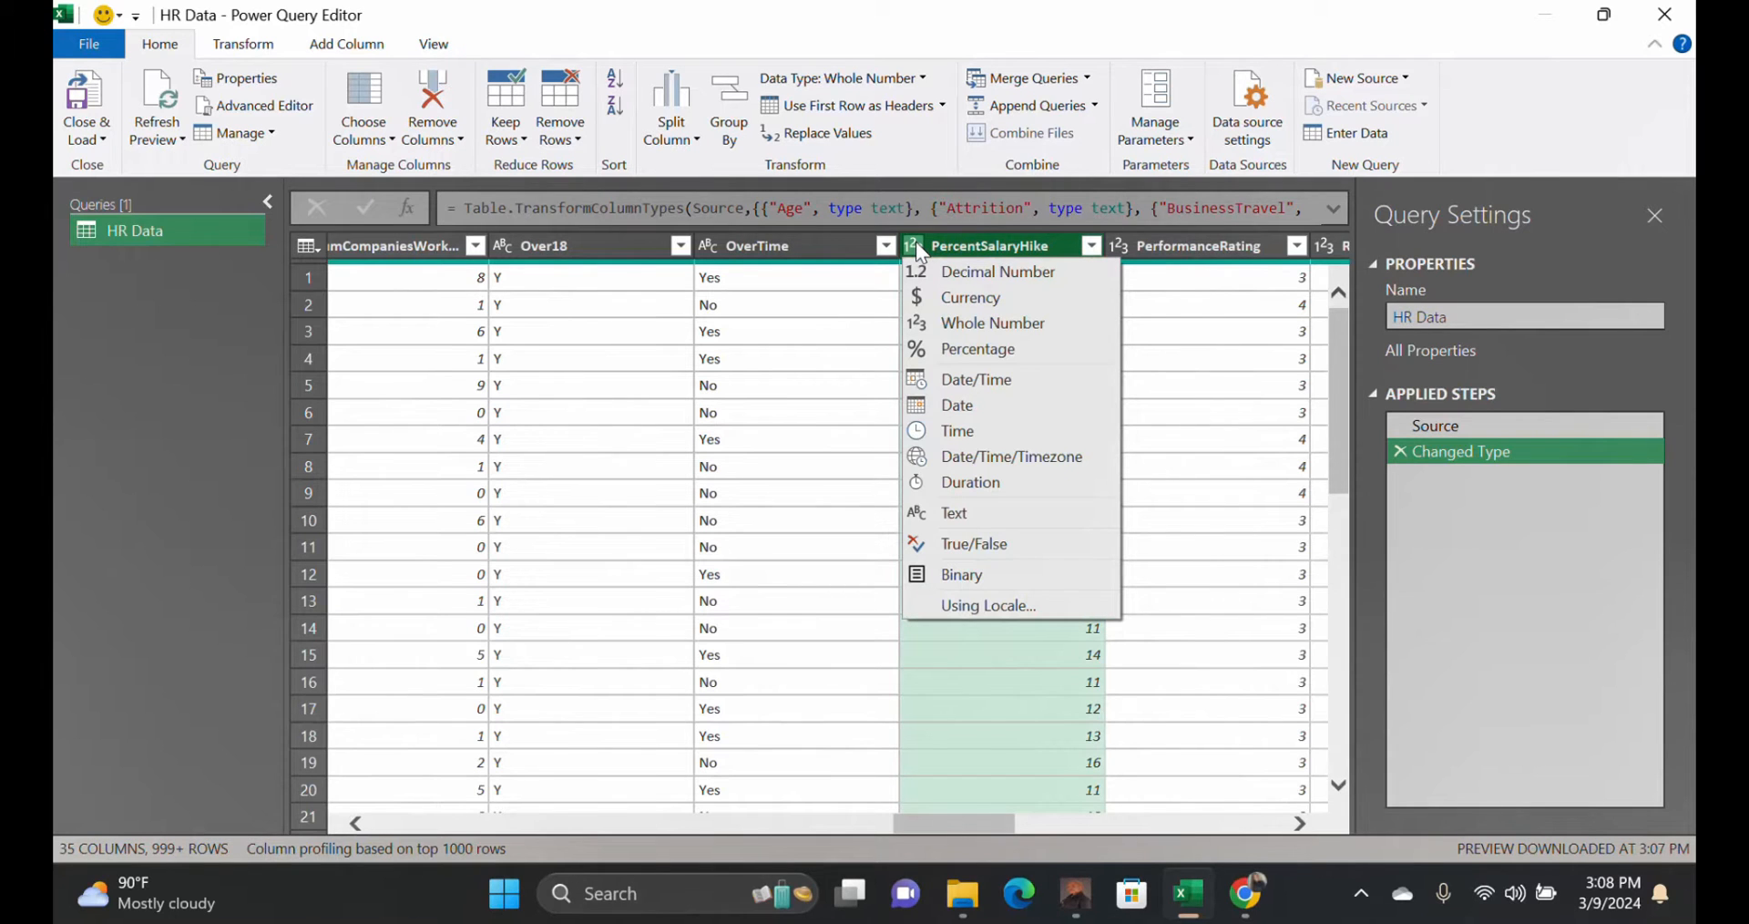
{"action": "left_click", "coordinate": [971, 665]}
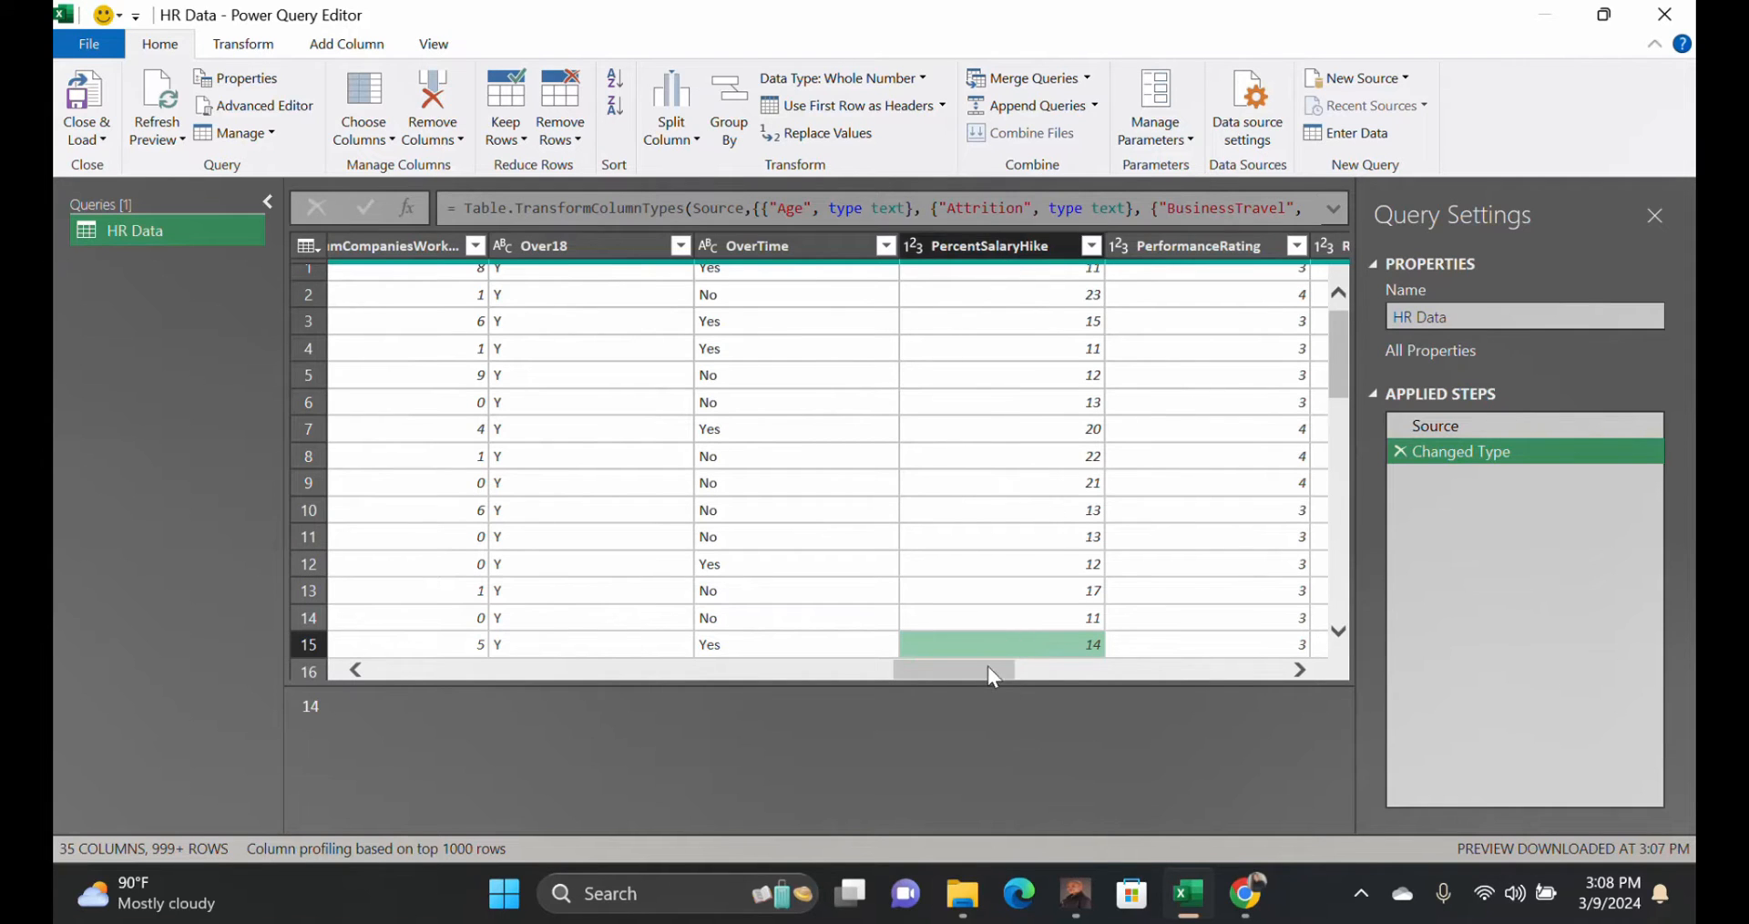
{"action": "left_click_drag", "start_coordinate": [993, 675], "coordinate": [1033, 676]}
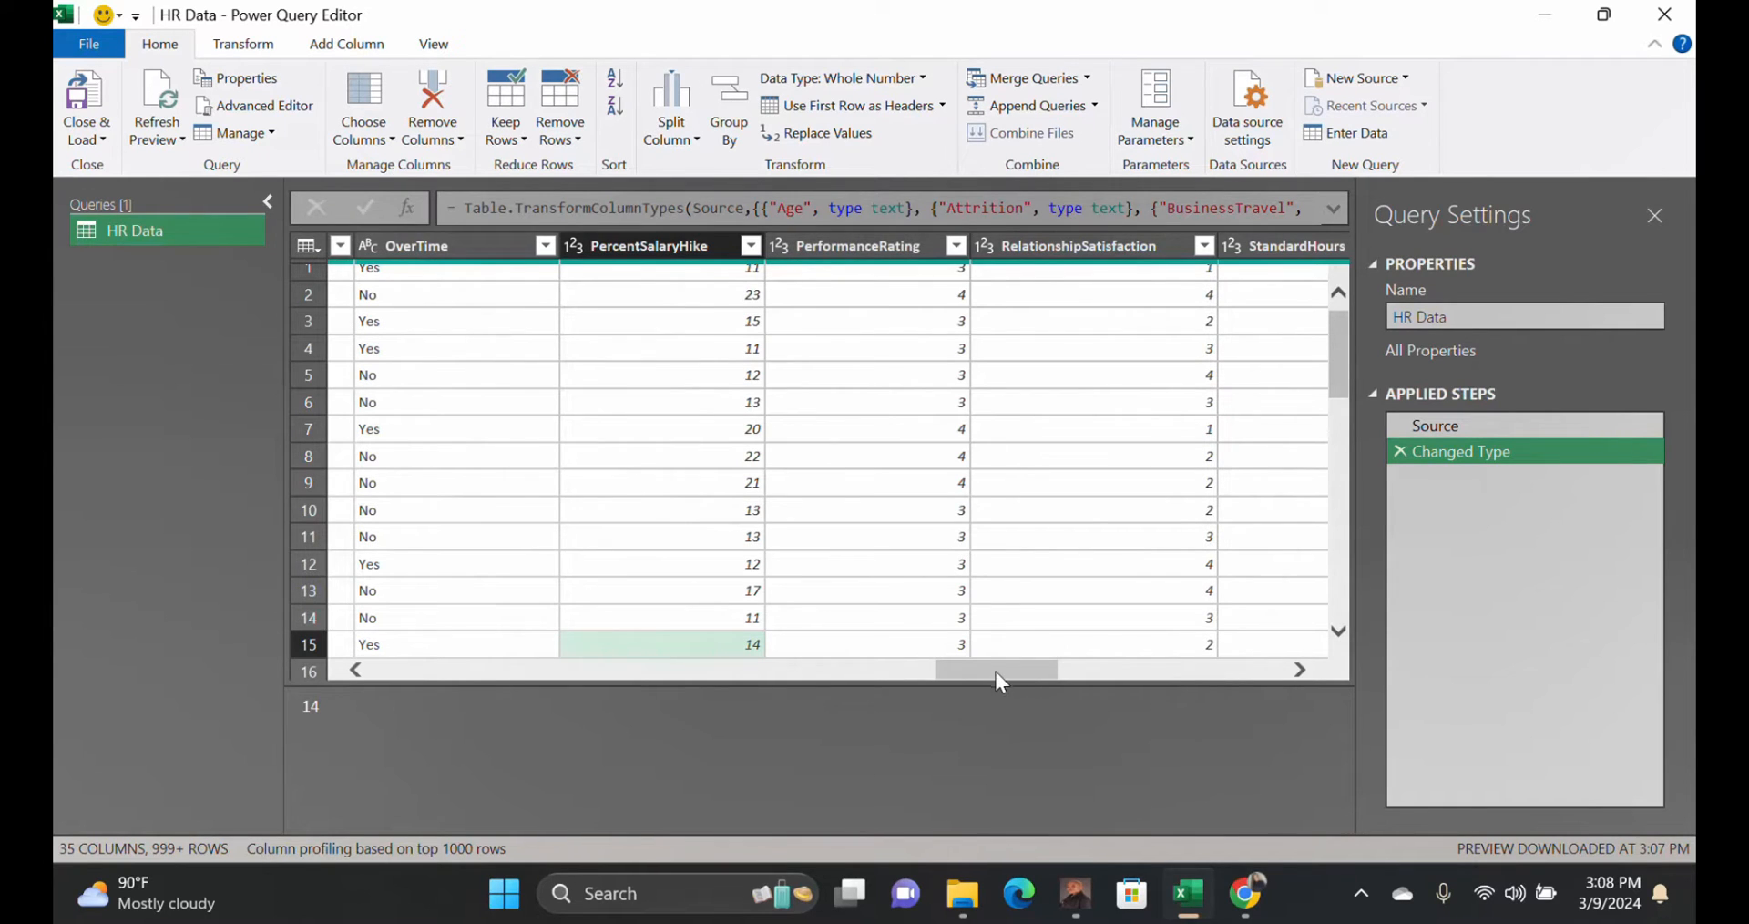
{"action": "left_click_drag", "start_coordinate": [1000, 682], "coordinate": [1015, 668]}
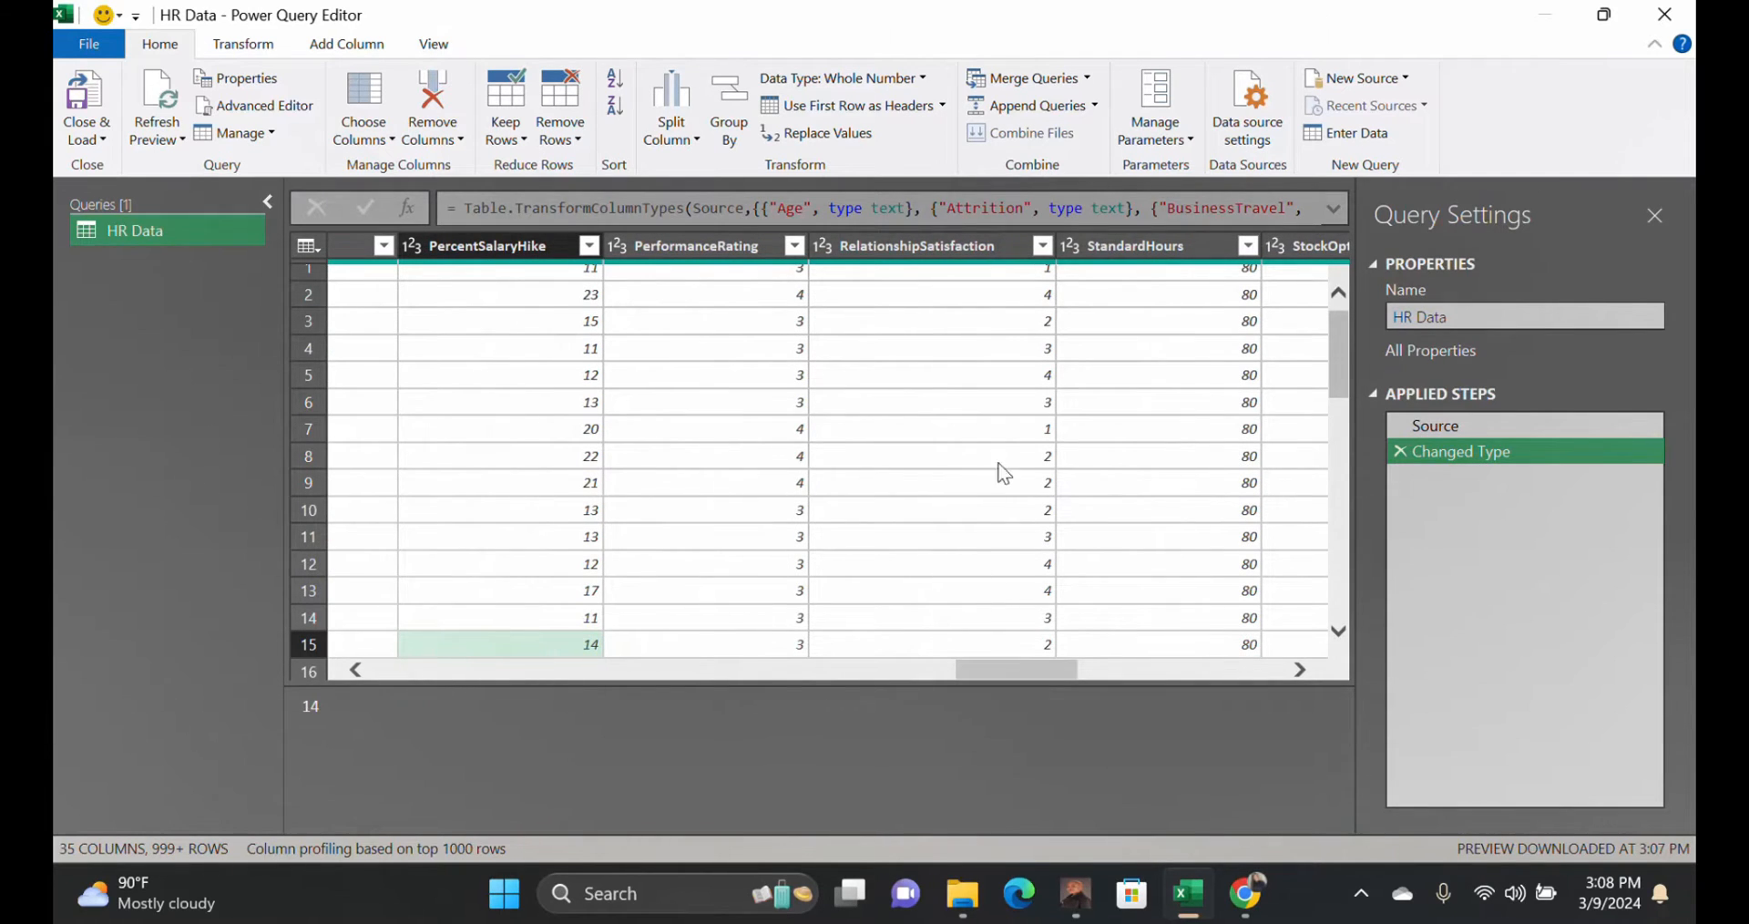
{"action": "left_click_drag", "start_coordinate": [1014, 670], "coordinate": [1153, 681]}
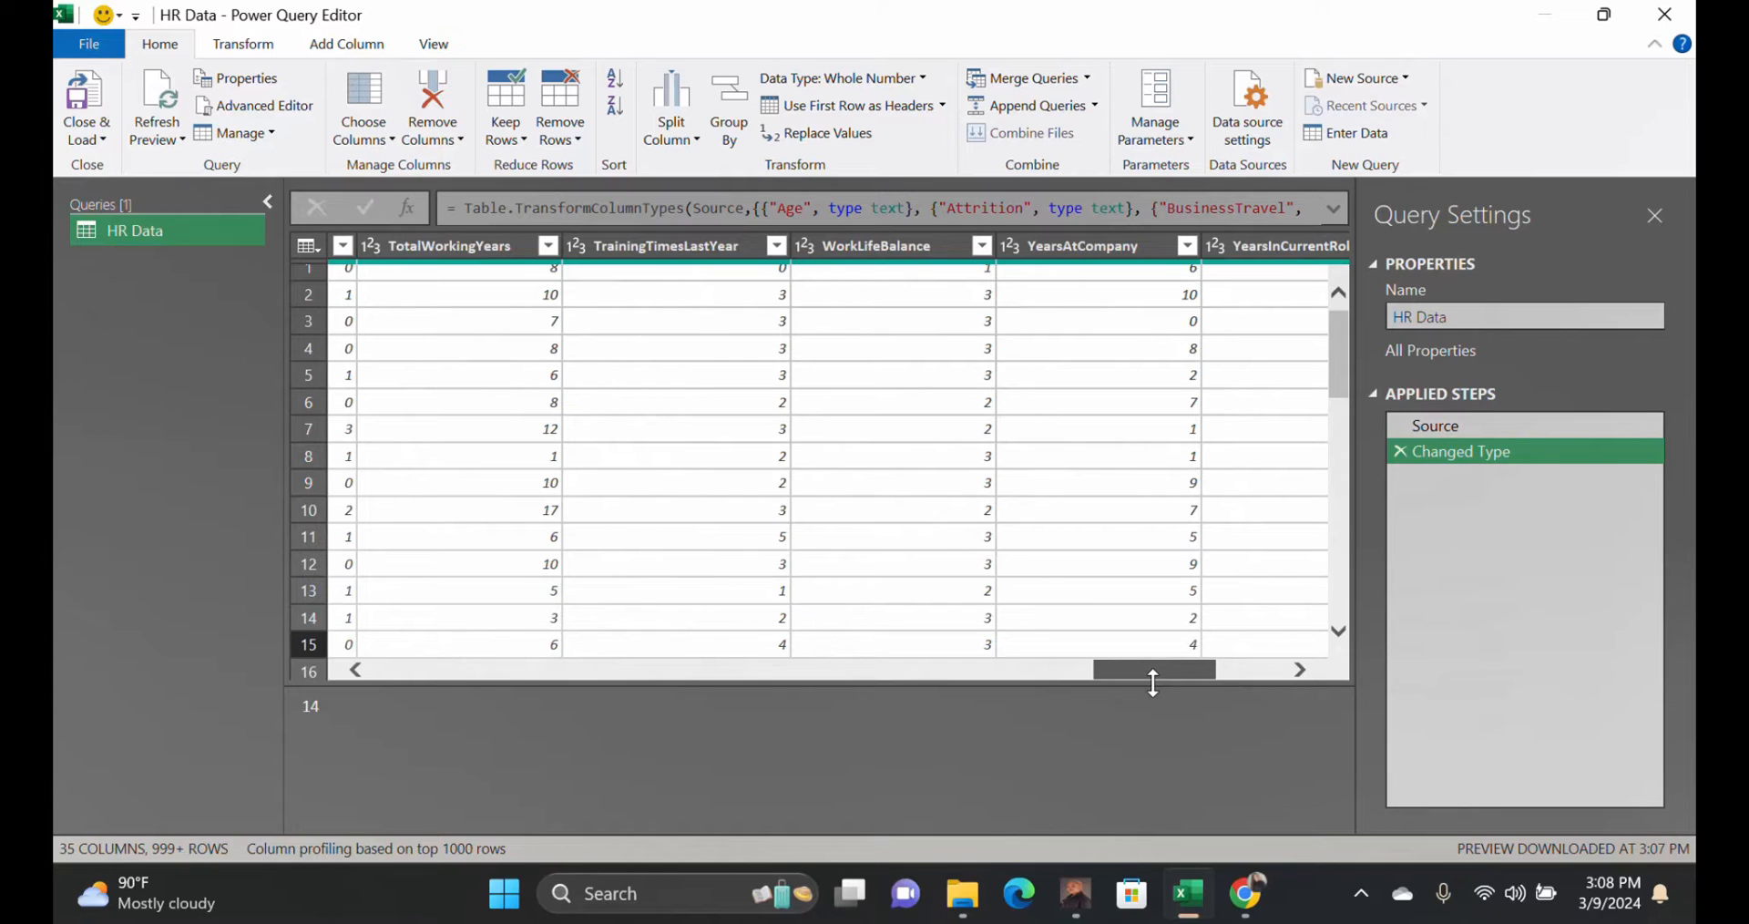
Return to the first column and inspect the full list of distinct values in the Age column's filter.
{"action": "left_click_drag", "start_coordinate": [1153, 683], "coordinate": [310, 687]}
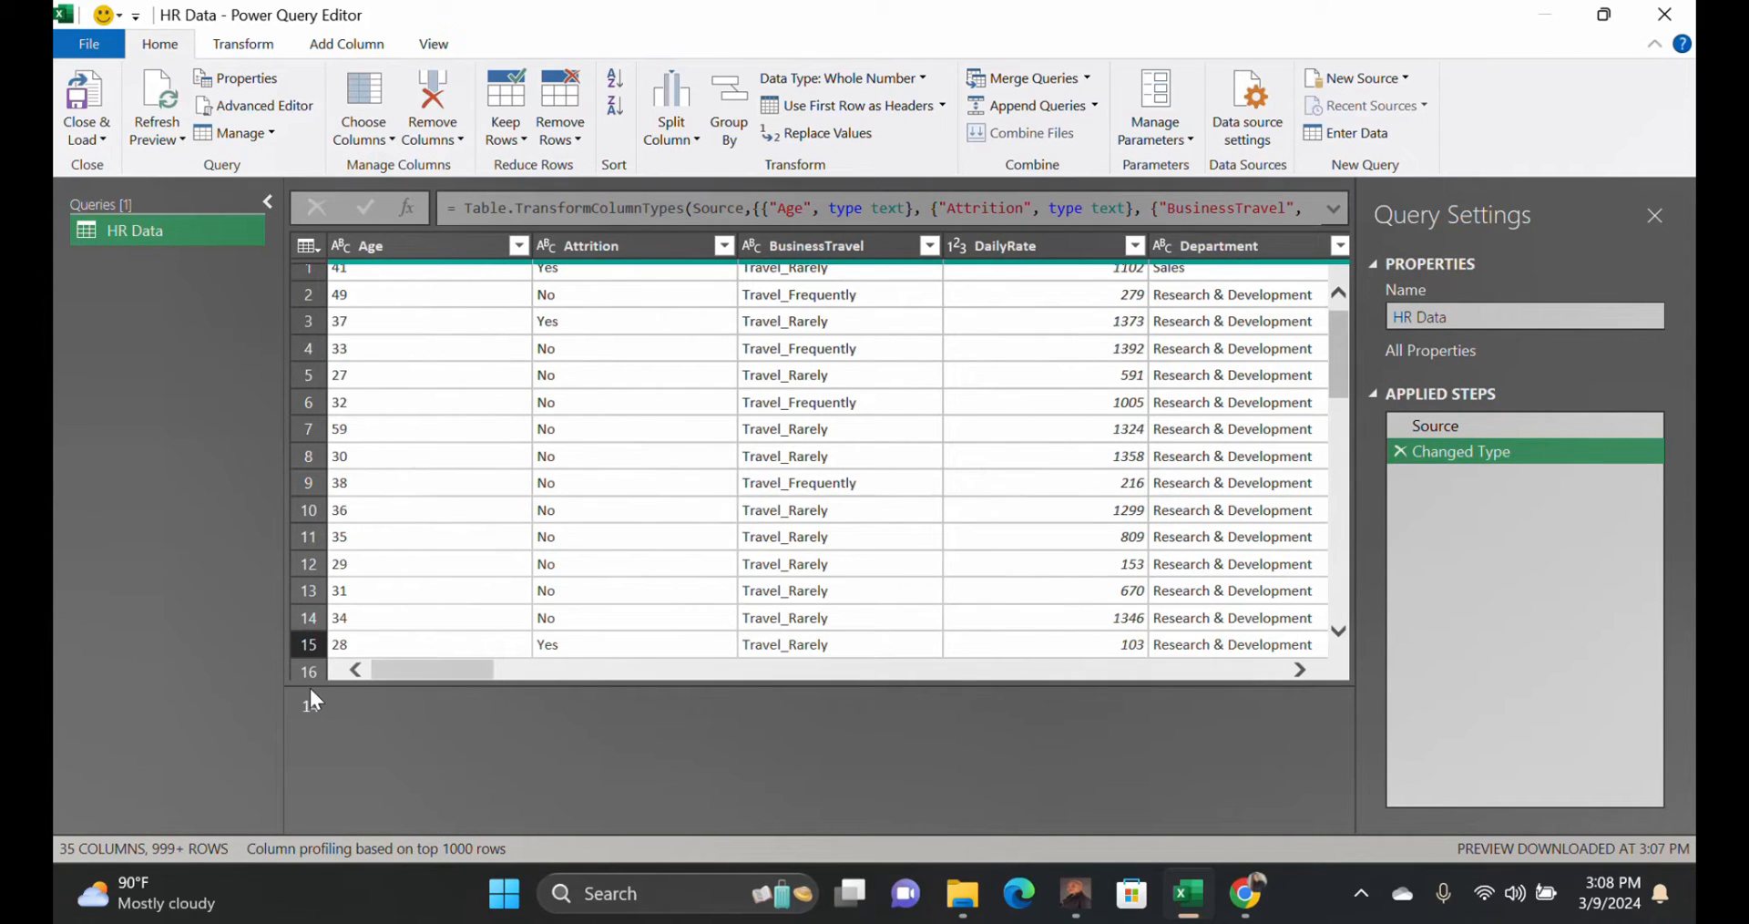
{"action": "mouse_move", "coordinate": [442, 677]}
{"action": "left_mouse_down"}
{"action": "mouse_move", "coordinate": [469, 676]}
{"action": "mouse_move", "coordinate": [435, 675]}
{"action": "left_mouse_up"}
{"action": "scroll", "coordinate": [1344, 346], "scroll_direction": "up", "scroll_amount": 1}
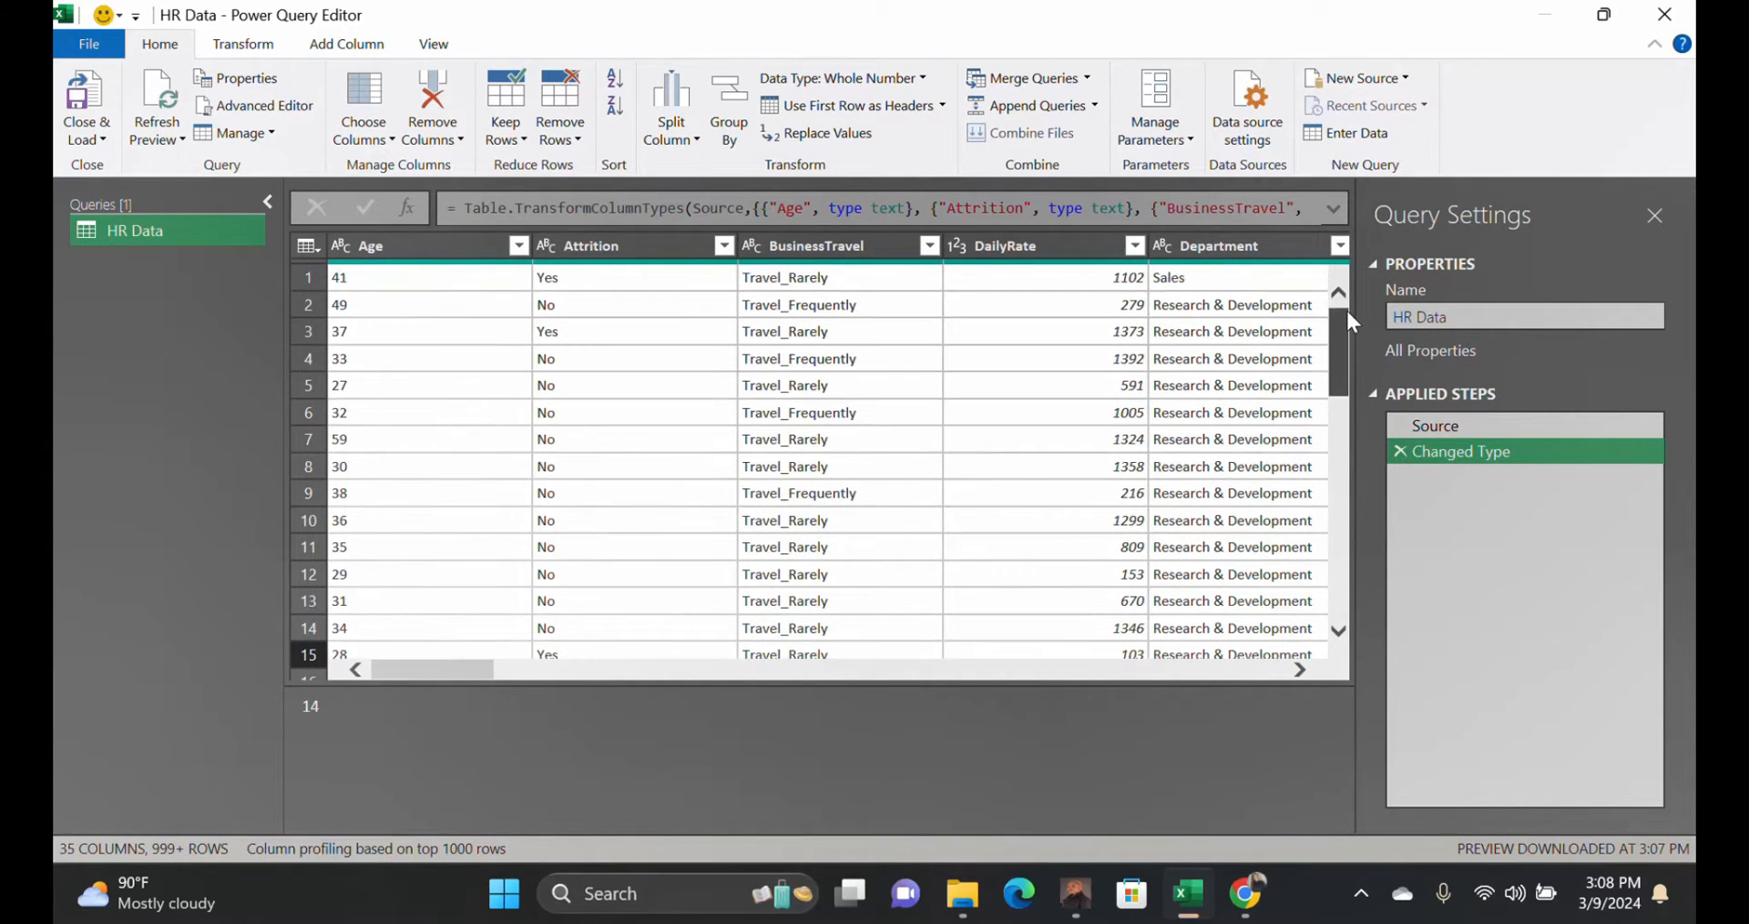
{"action": "left_click", "coordinate": [518, 246]}
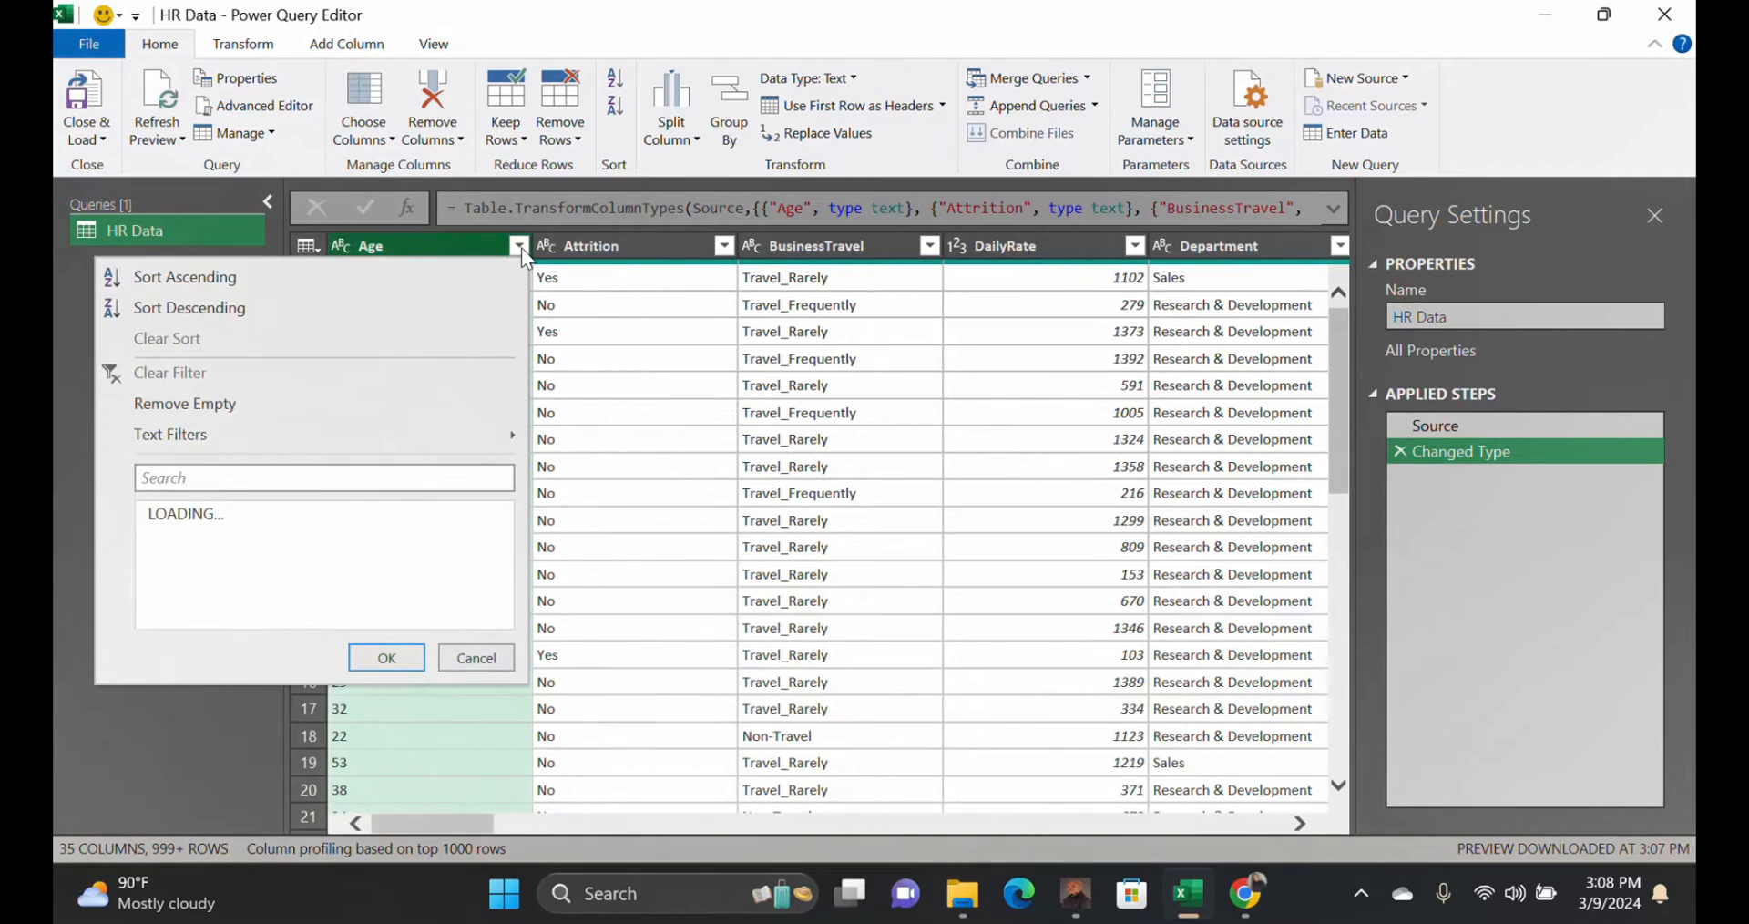
{"action": "mouse_move", "coordinate": [506, 582]}
{"action": "left_mouse_down"}
{"action": "mouse_move", "coordinate": [508, 752]}
{"action": "mouse_move", "coordinate": [516, 555]}
{"action": "left_mouse_up"}
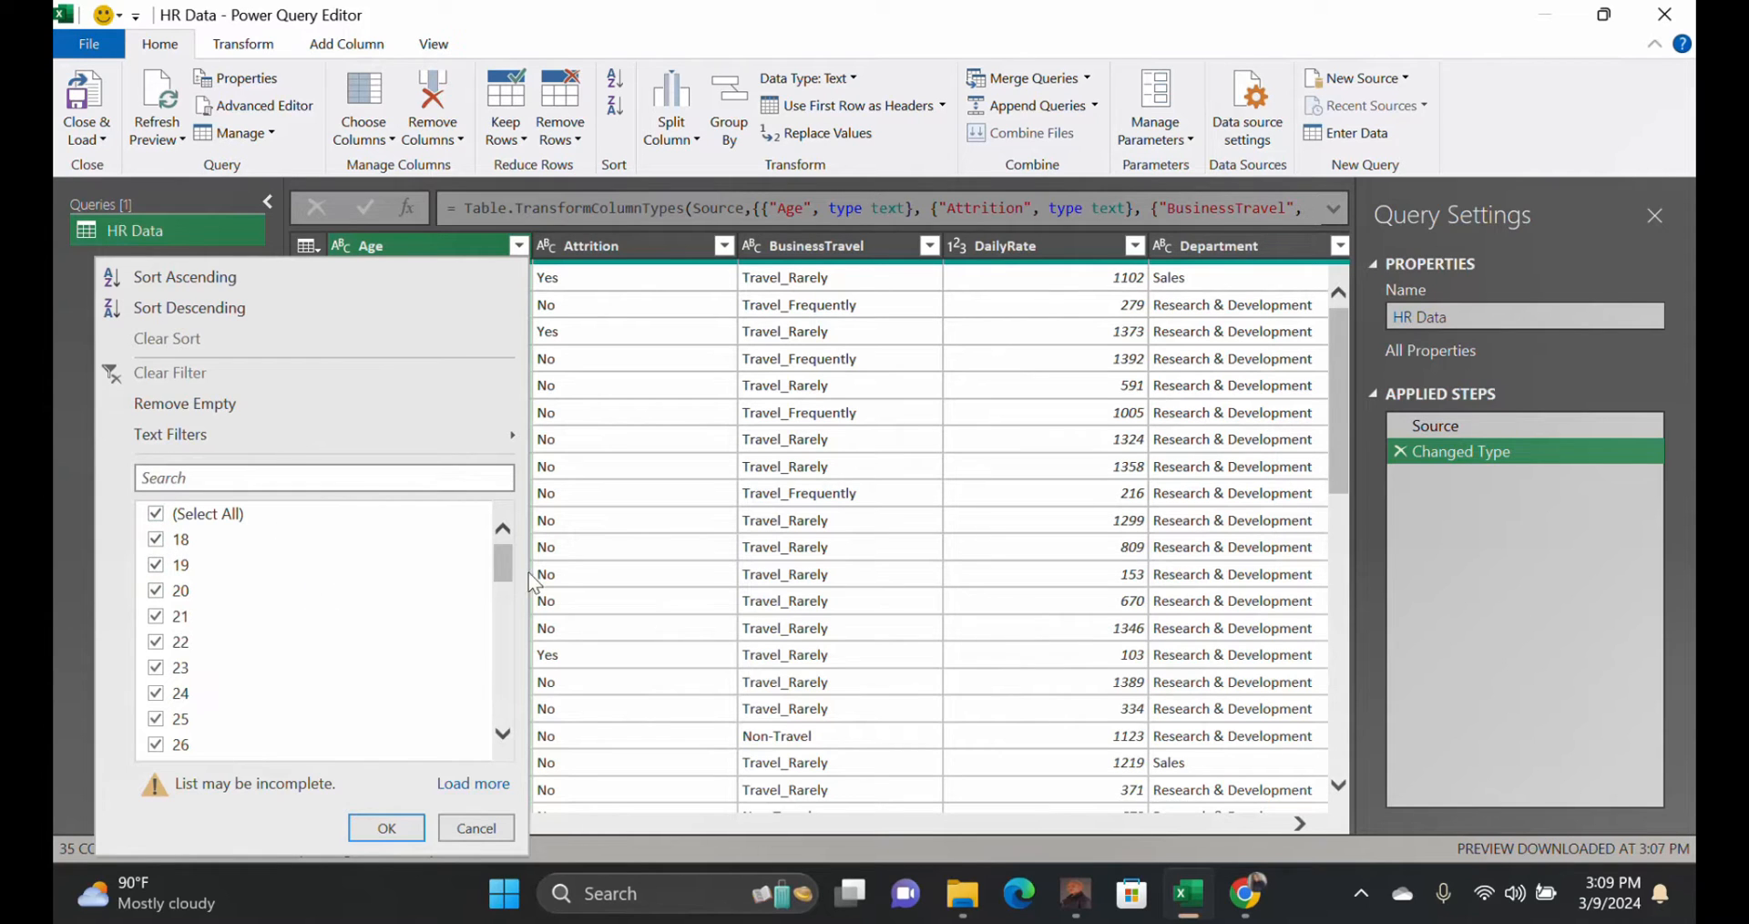
{"action": "left_click_drag", "start_coordinate": [507, 565], "coordinate": [507, 699]}
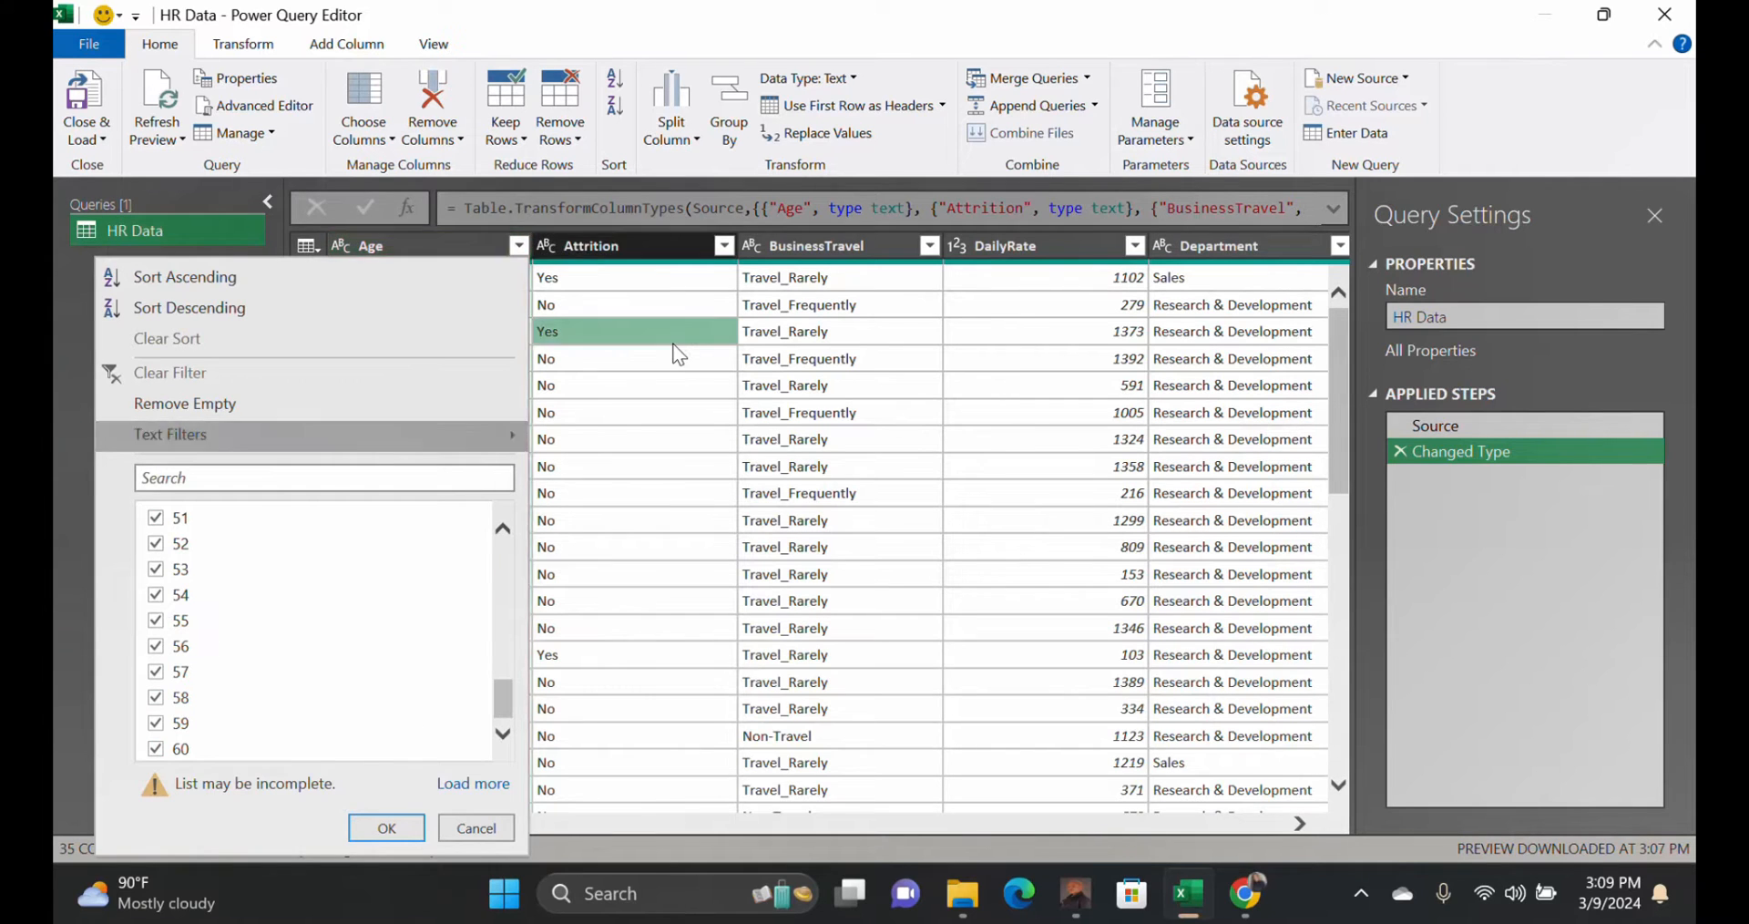
Inspect the distinct values in the Attrition, BusinessTravel and DailyRate columns' filters for inconsistencies.
{"action": "left_click", "coordinate": [703, 249]}
{"action": "left_click", "coordinate": [724, 246]}
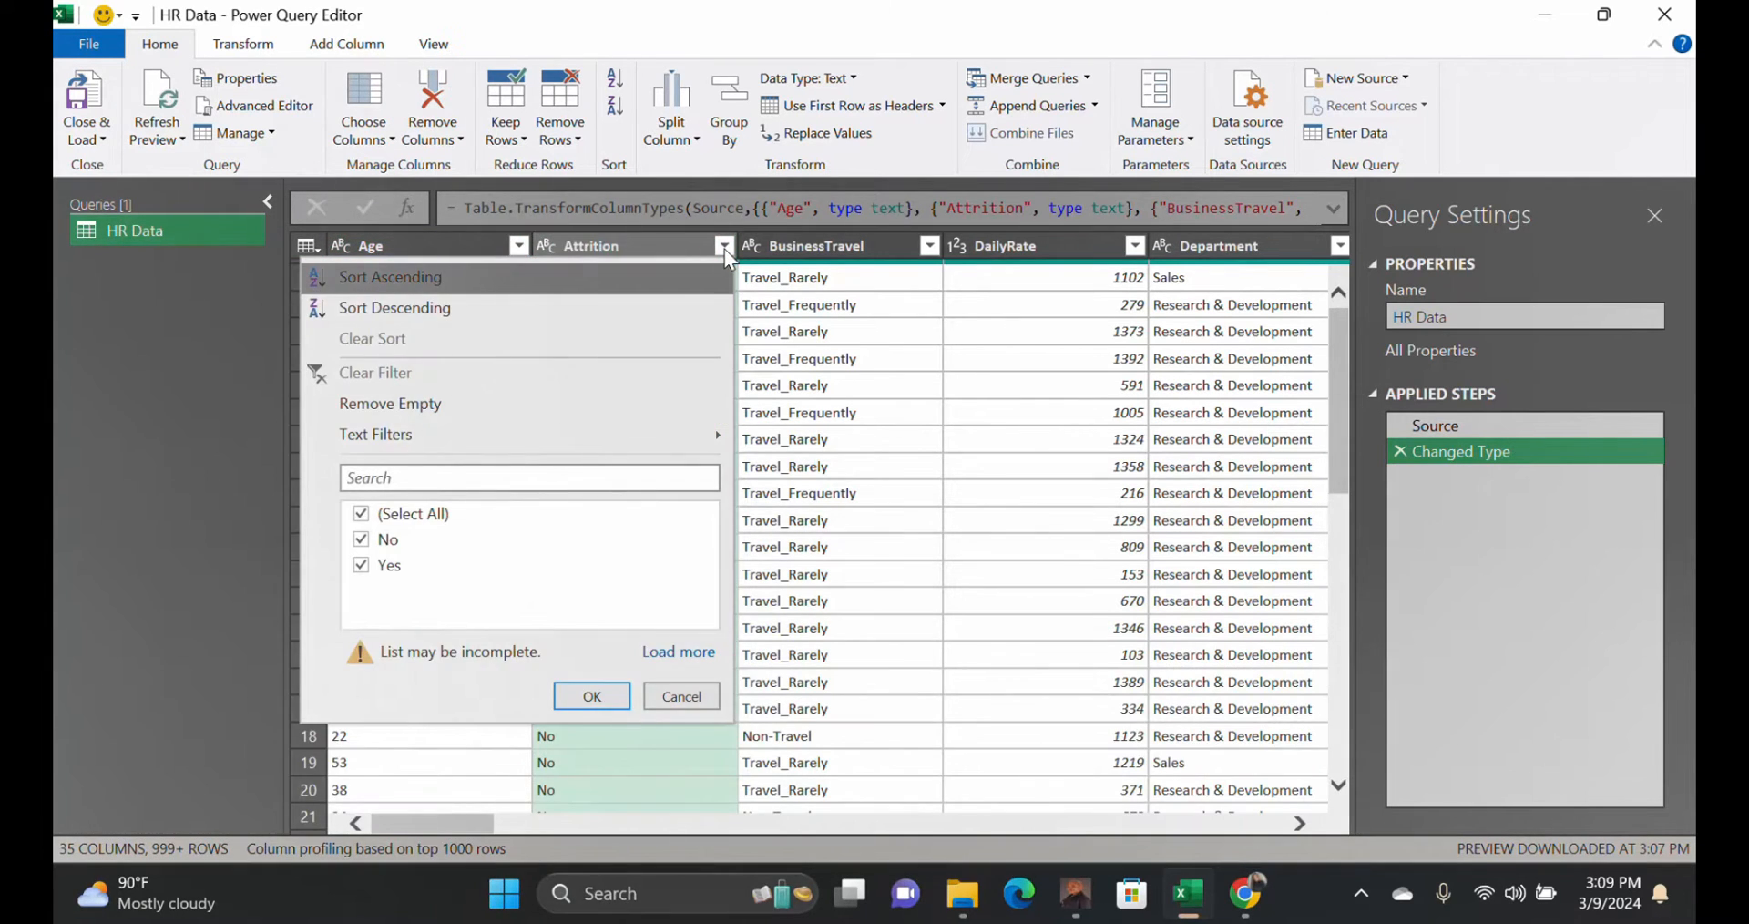
{"action": "left_click", "coordinate": [725, 246]}
{"action": "left_click", "coordinate": [929, 246]}
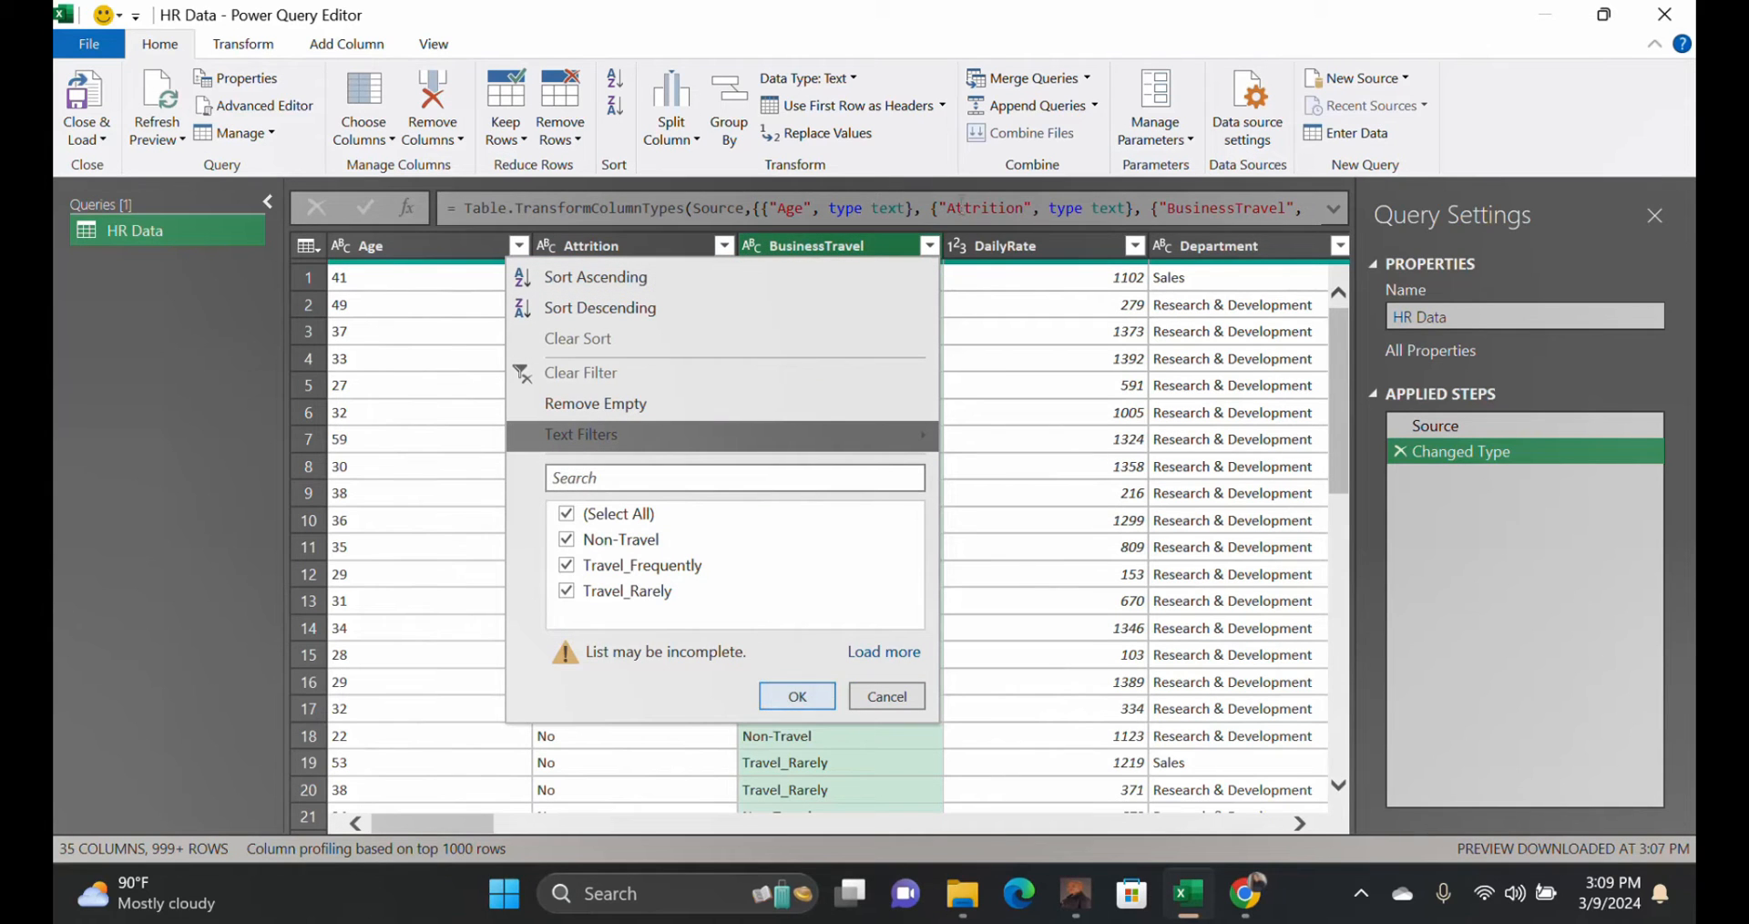
{"action": "left_click", "coordinate": [1030, 304]}
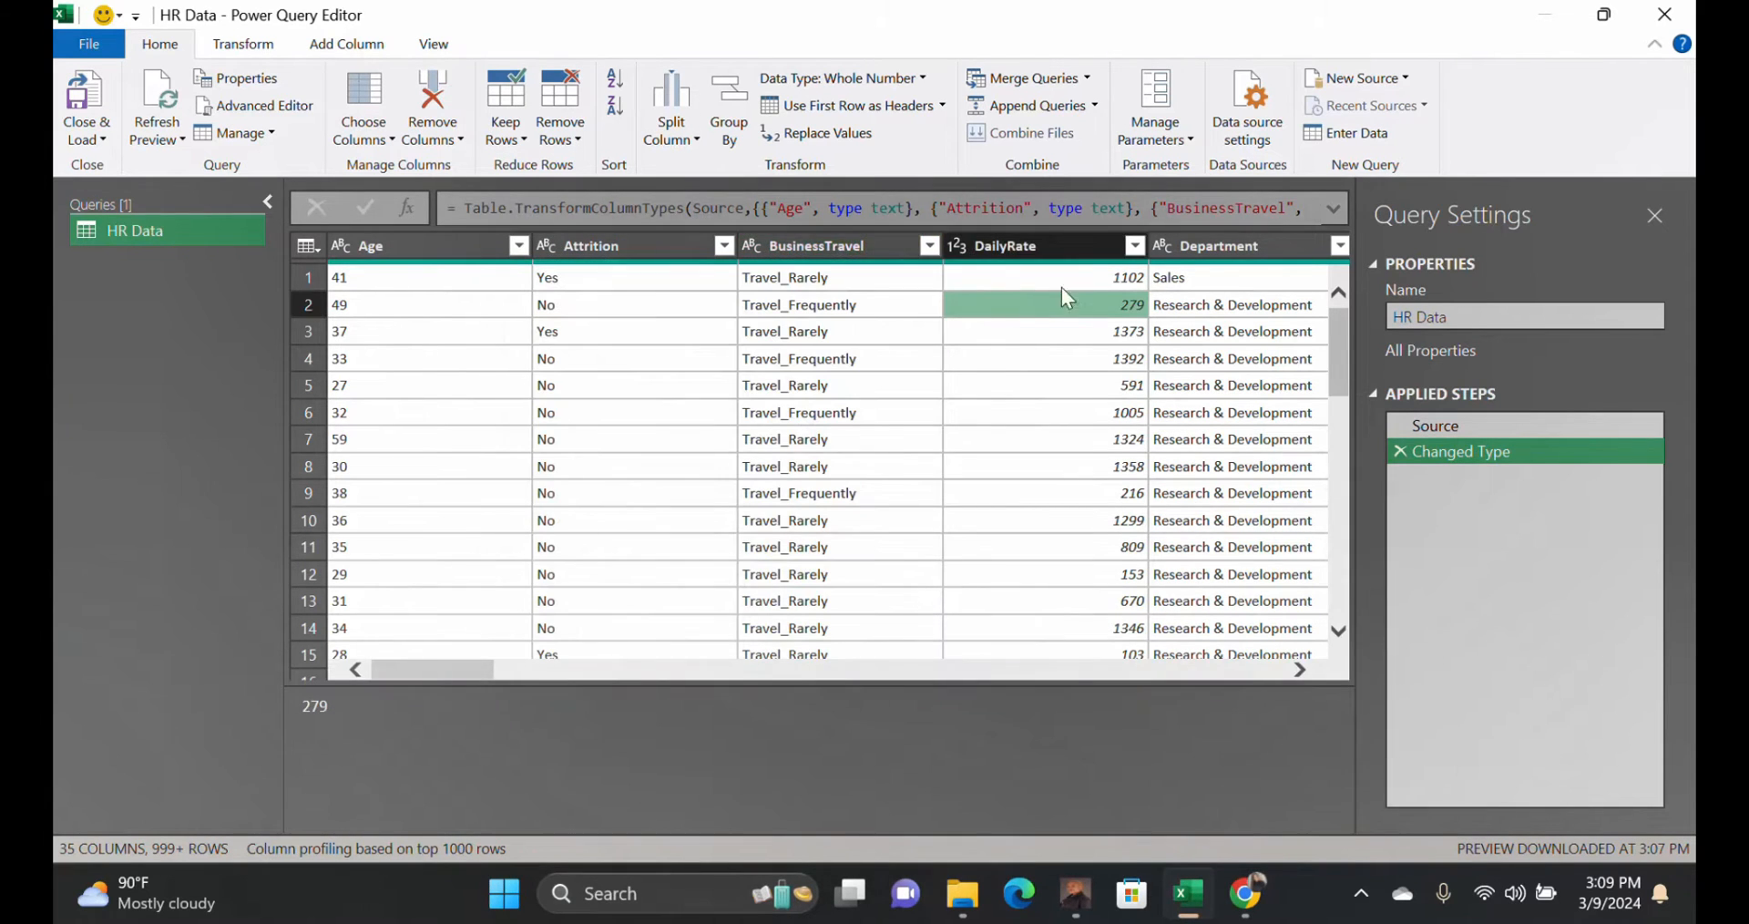
{"action": "left_click", "coordinate": [1138, 247]}
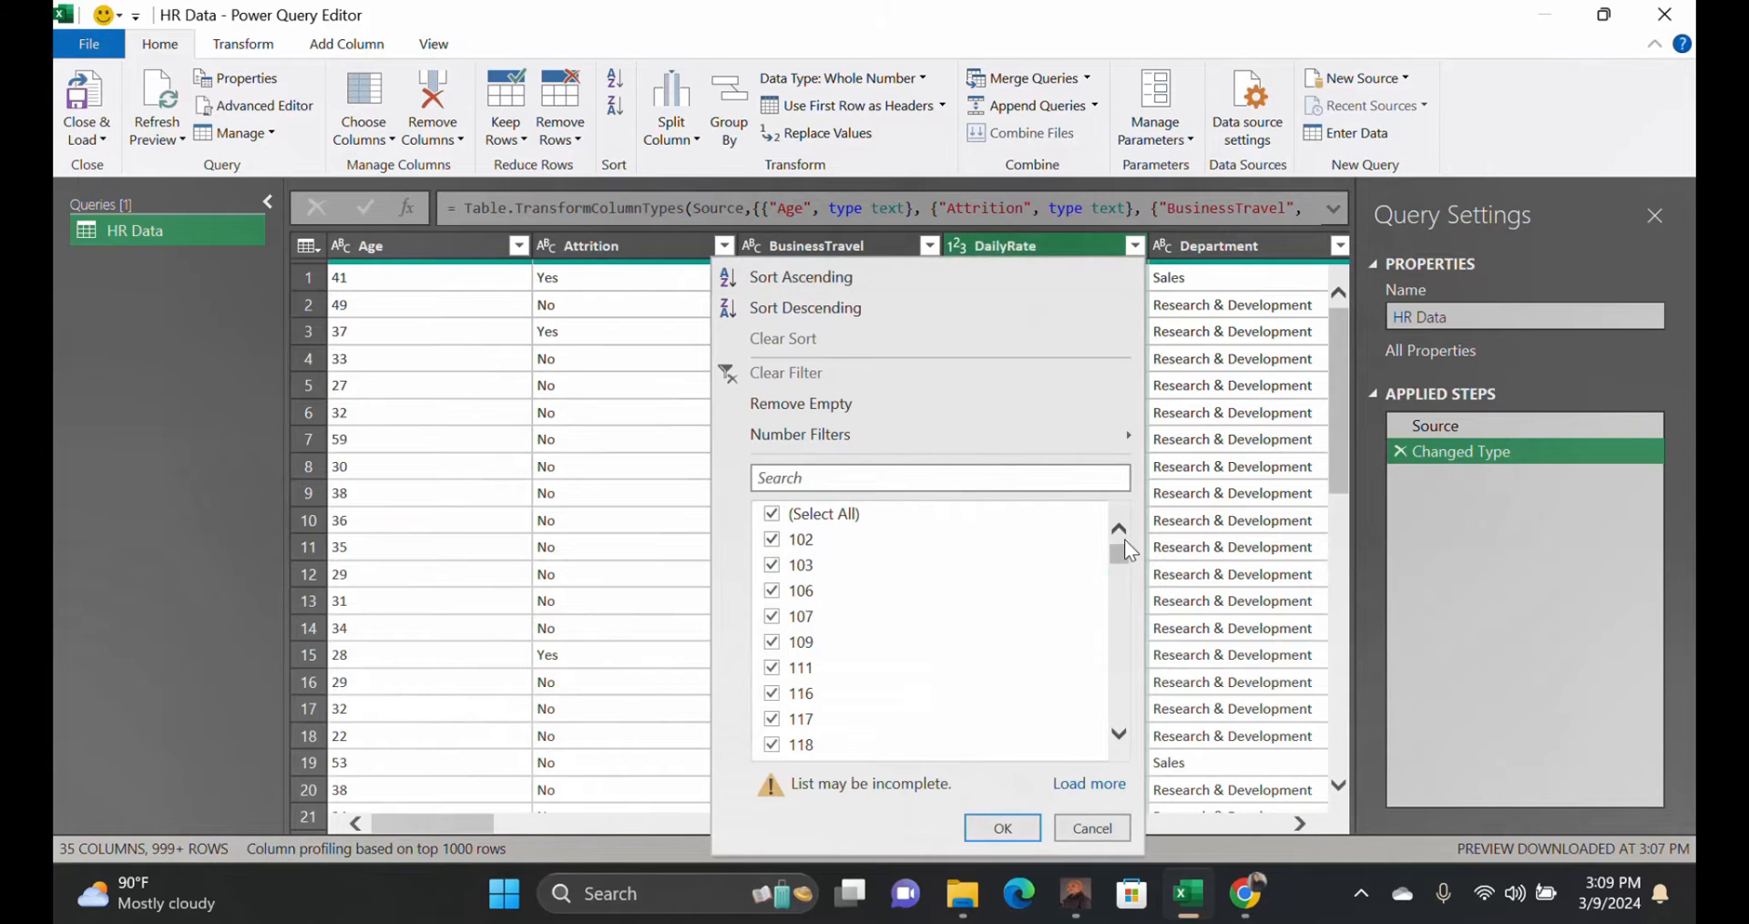
{"action": "left_click_drag", "start_coordinate": [1121, 553], "coordinate": [1119, 720]}
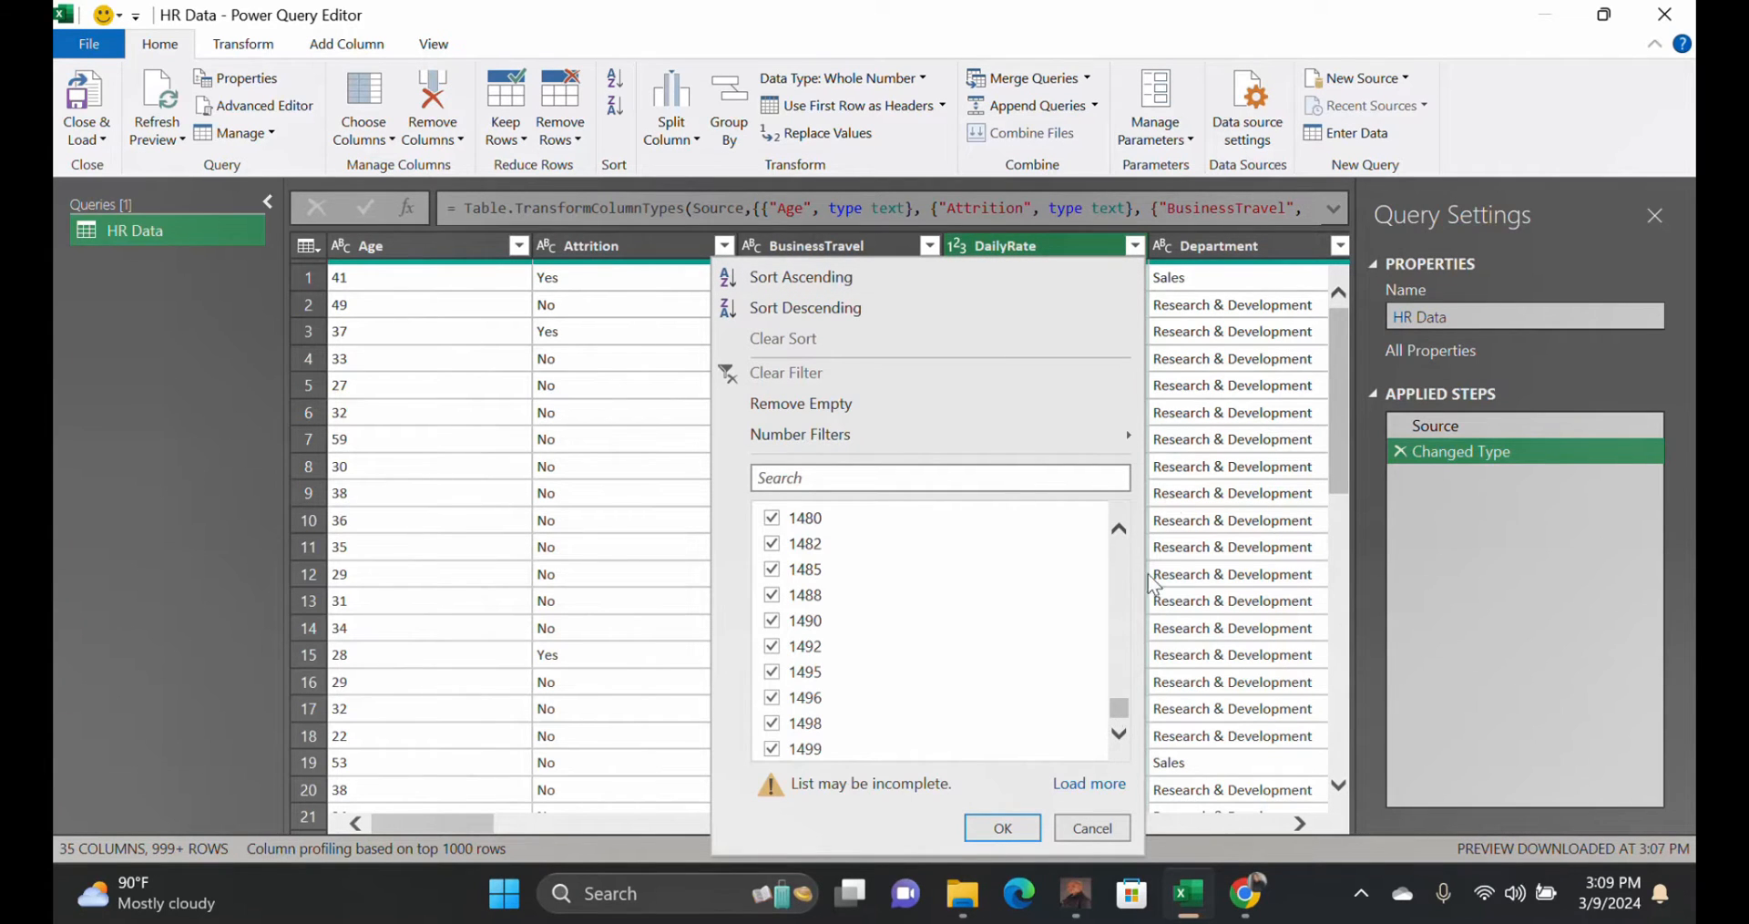
{"action": "left_click", "coordinate": [1223, 552]}
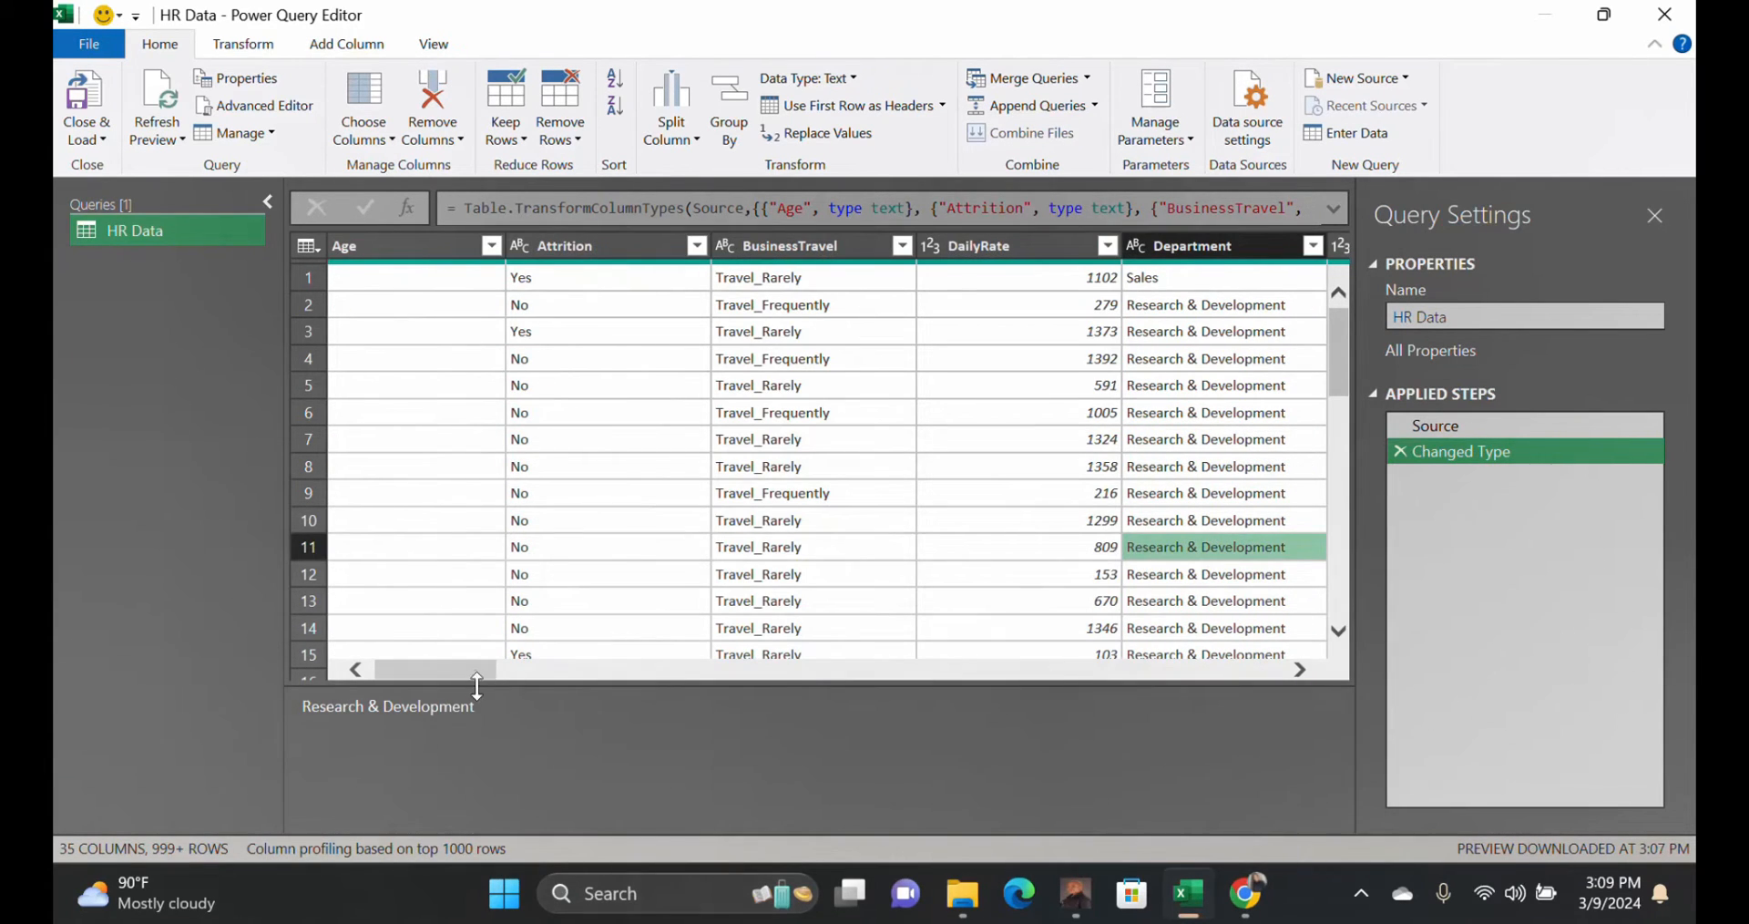
Check the distinct values of the Over18 column and apply its filter with all values selected.
{"action": "left_click_drag", "start_coordinate": [467, 668], "coordinate": [945, 679]}
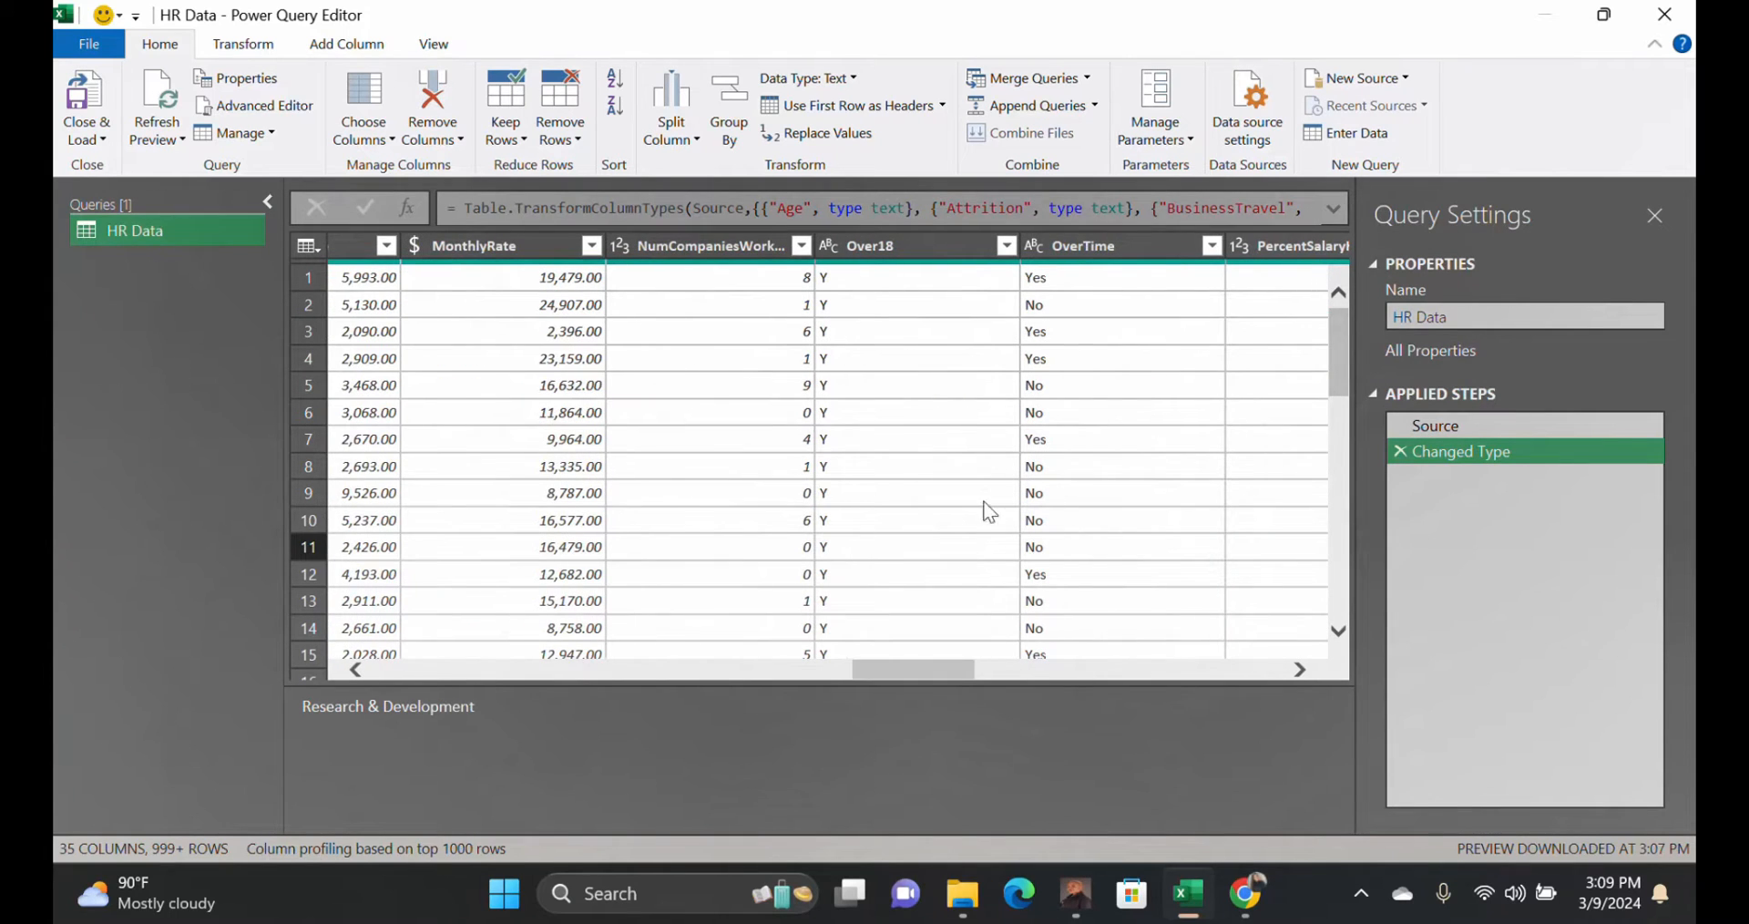
{"action": "left_click", "coordinate": [1007, 245]}
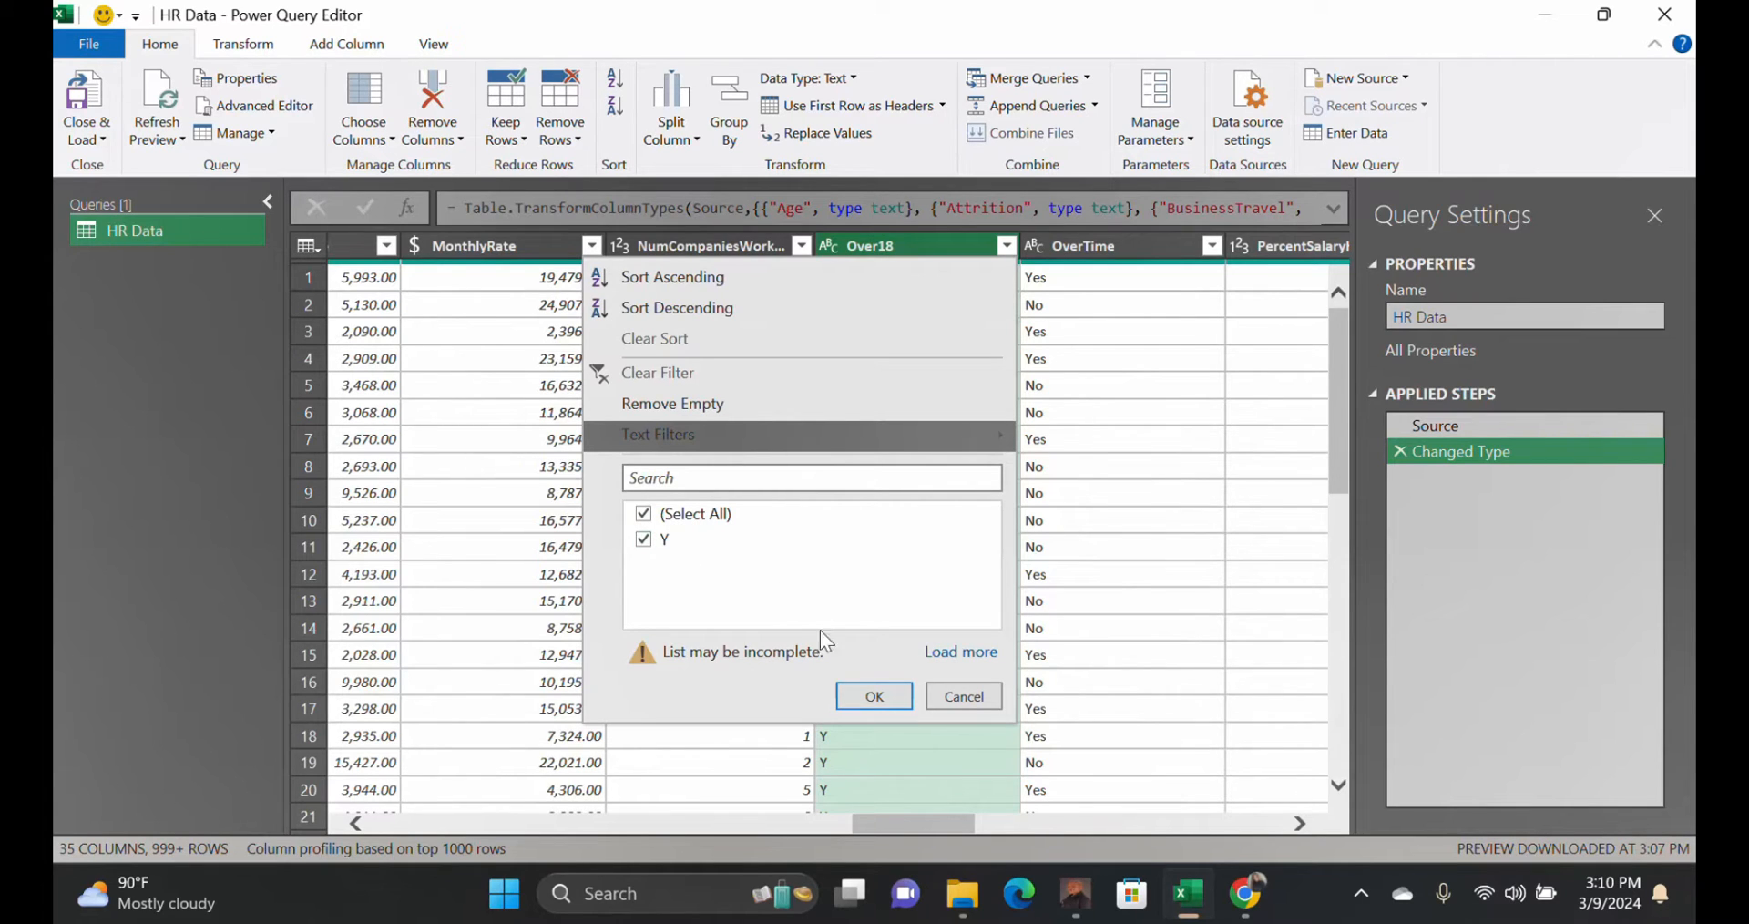
{"action": "left_click", "coordinate": [898, 698]}
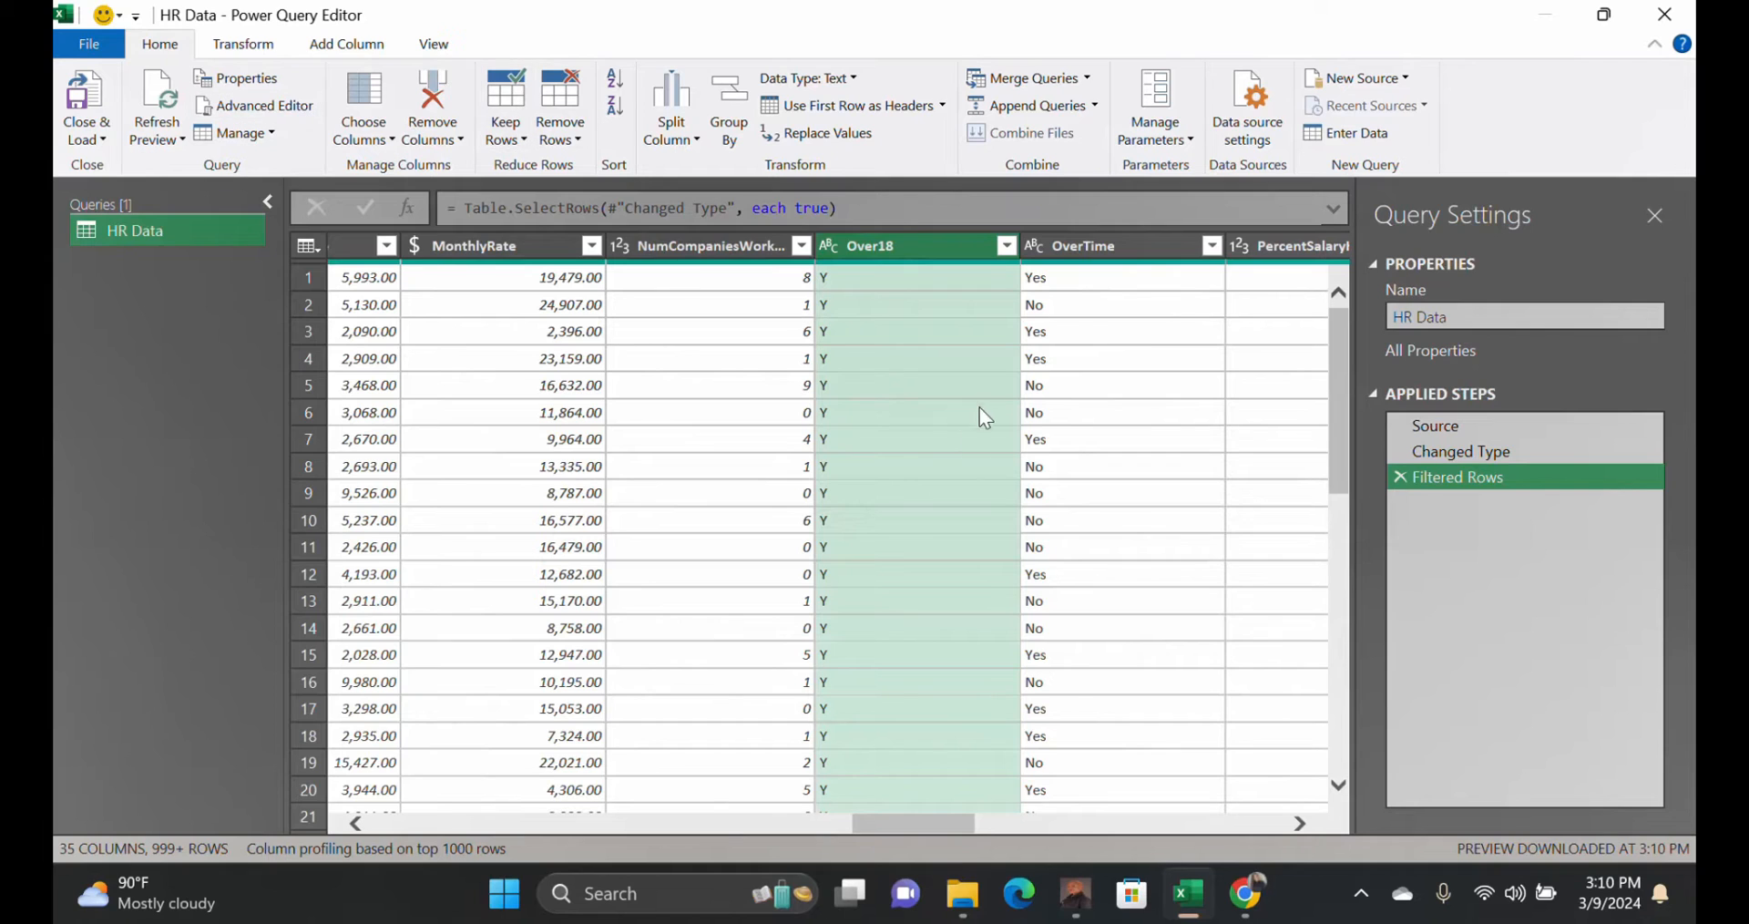
Replace the value Y with Yes in the Over18 column.
{"action": "left_click", "coordinate": [790, 135]}
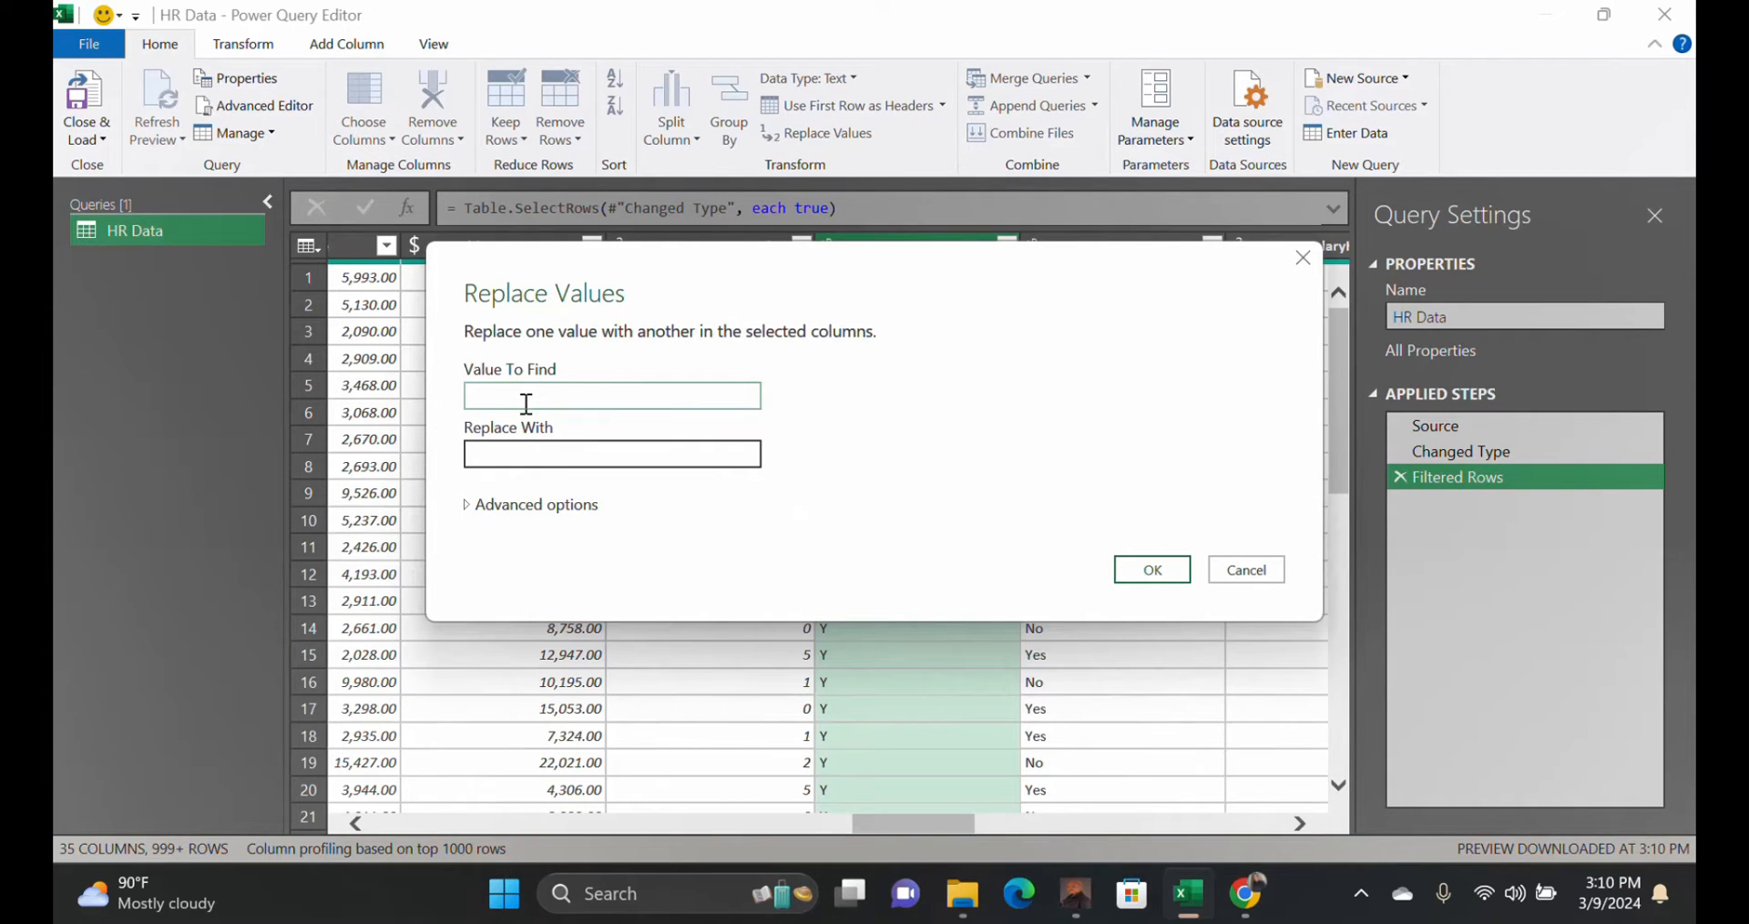
{"action": "type", "text": "Y"}
{"action": "left_click", "coordinate": [512, 460]}
{"action": "type", "text": "Yes"}
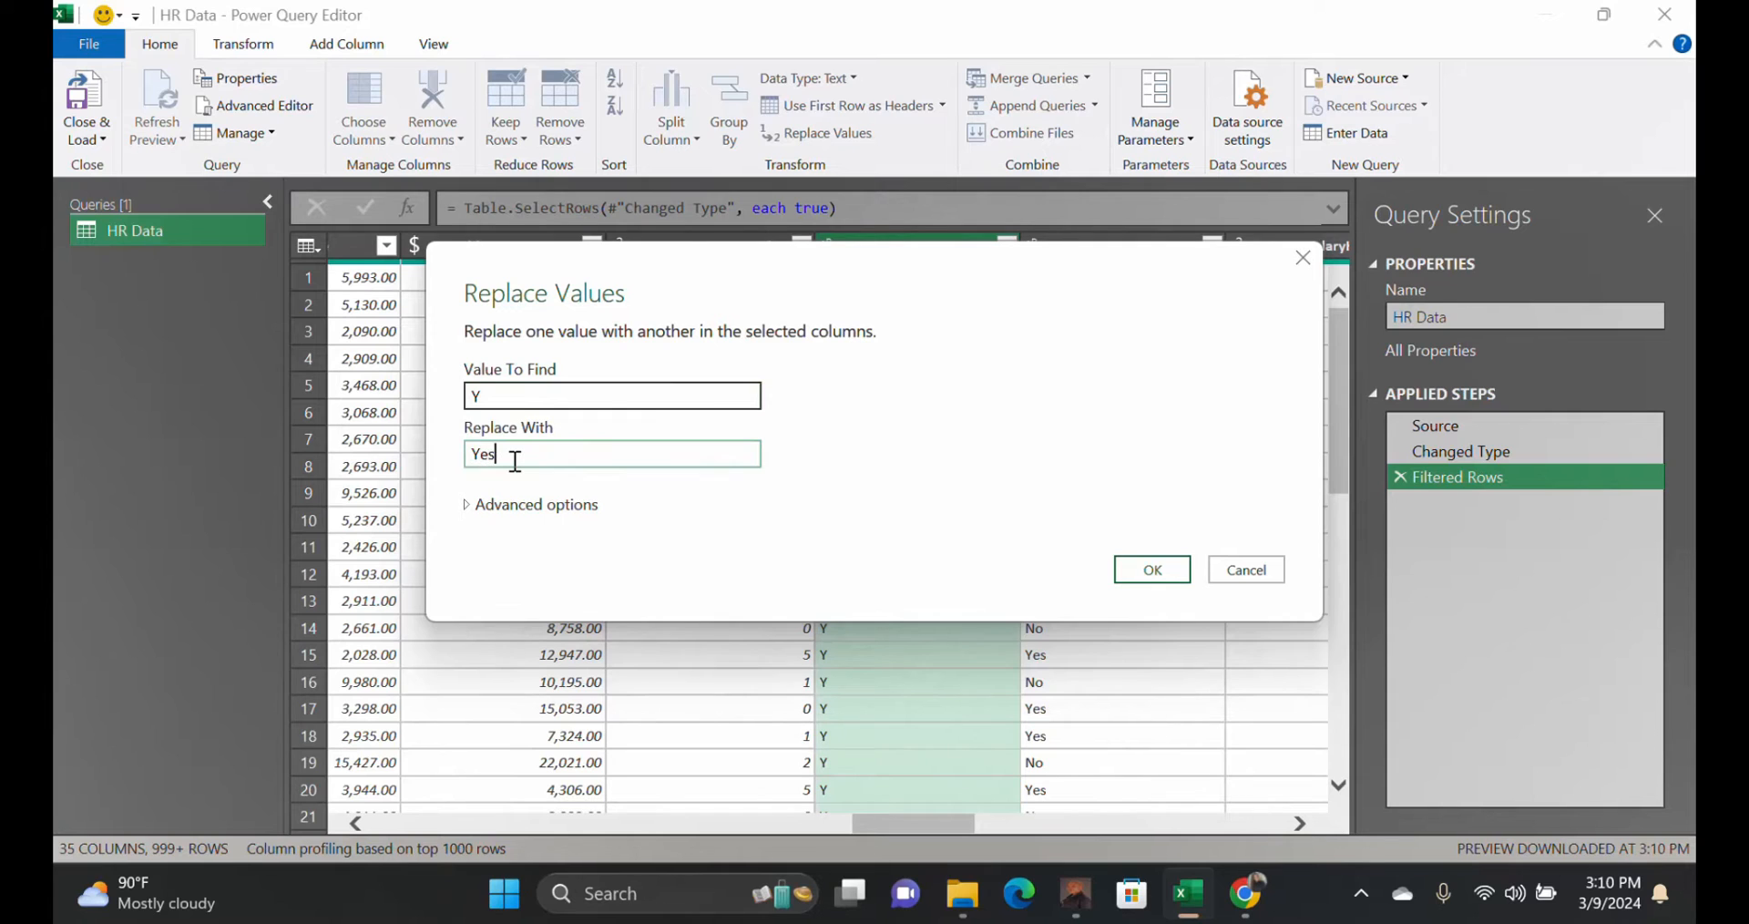
{"action": "left_click", "coordinate": [1152, 570]}
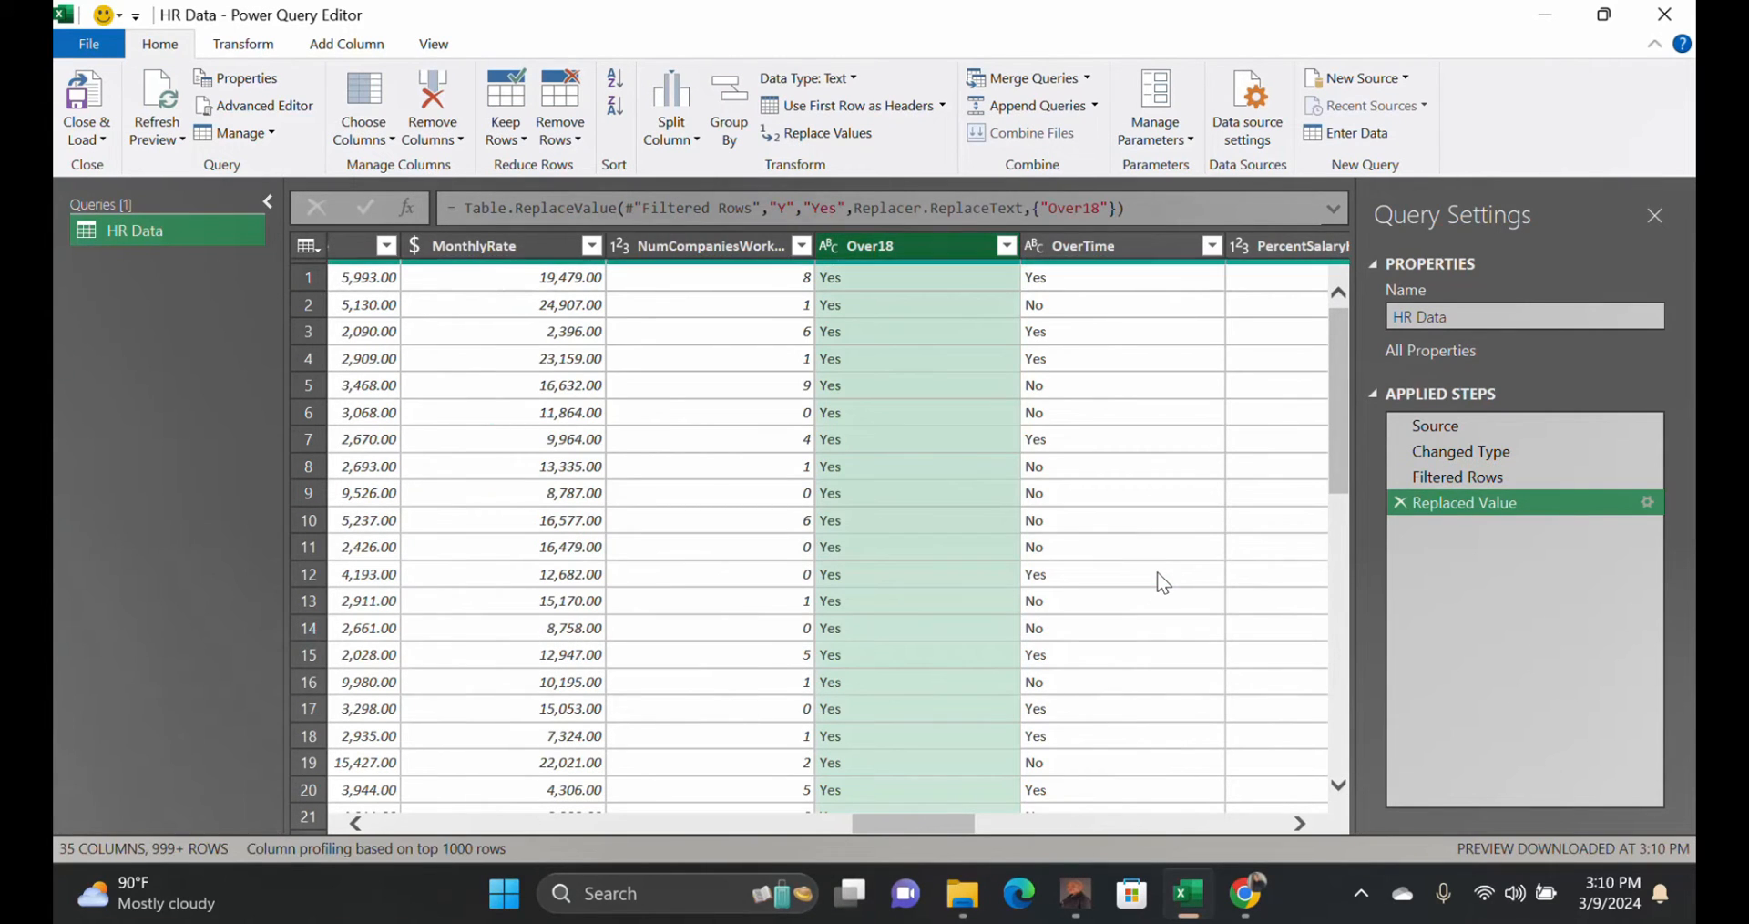
Check the distinct values in the Over18 and OverTime columns, and return to the first columns of the table.
{"action": "left_click", "coordinate": [1006, 245]}
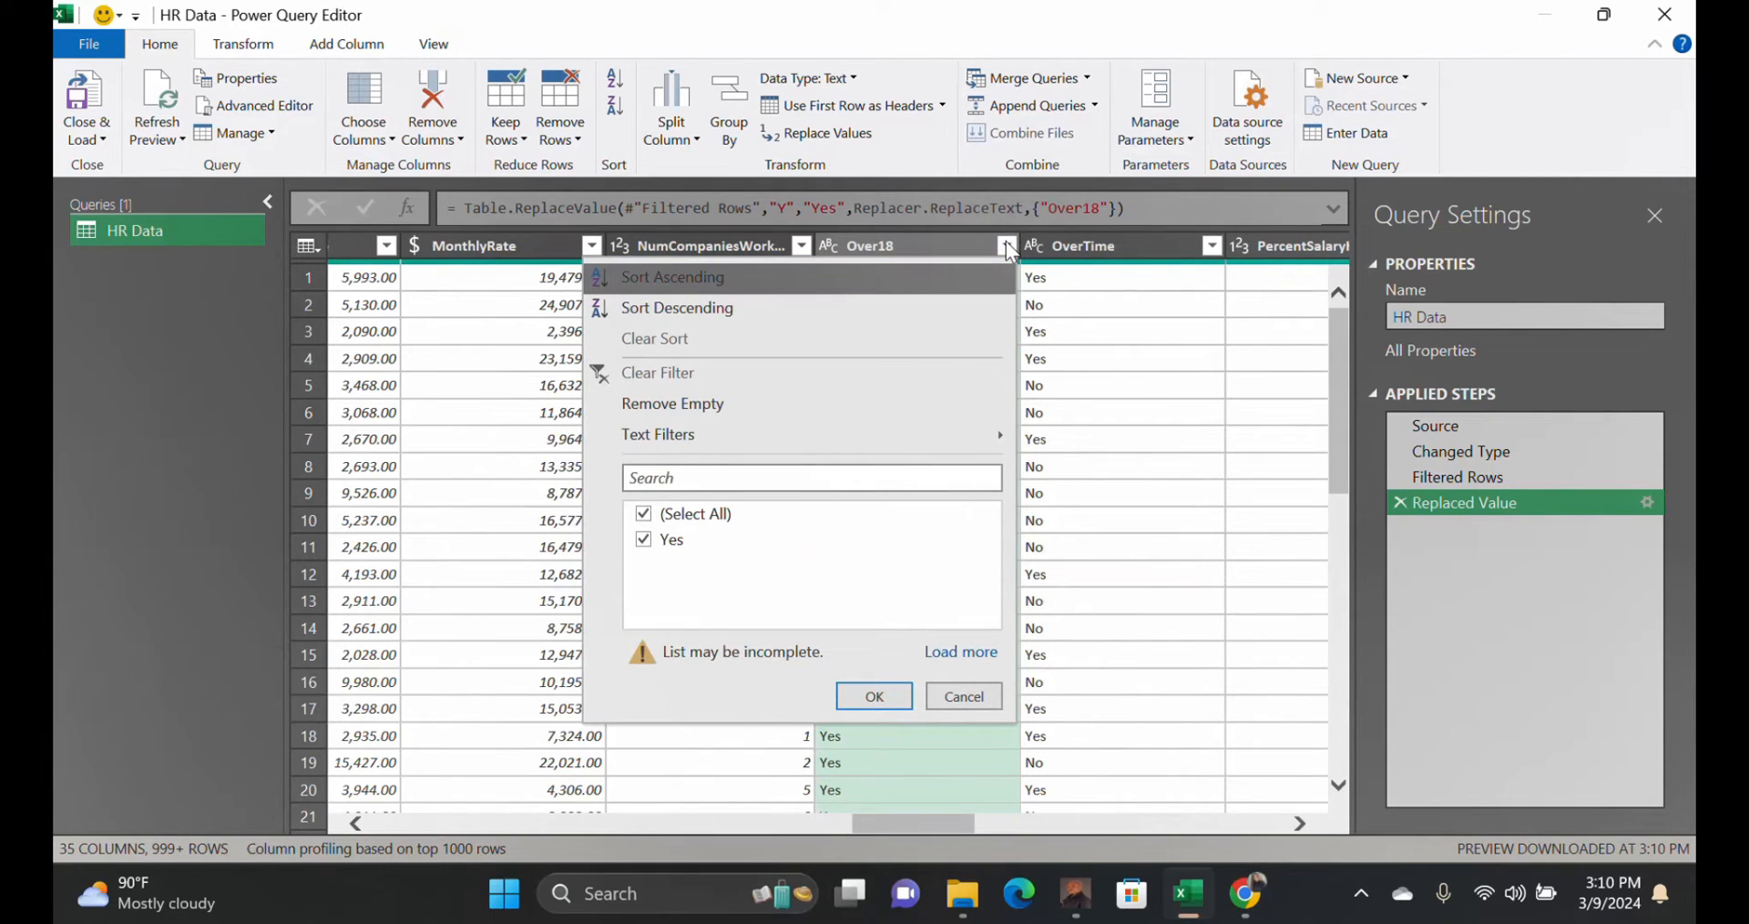
{"action": "left_click", "coordinate": [1008, 246]}
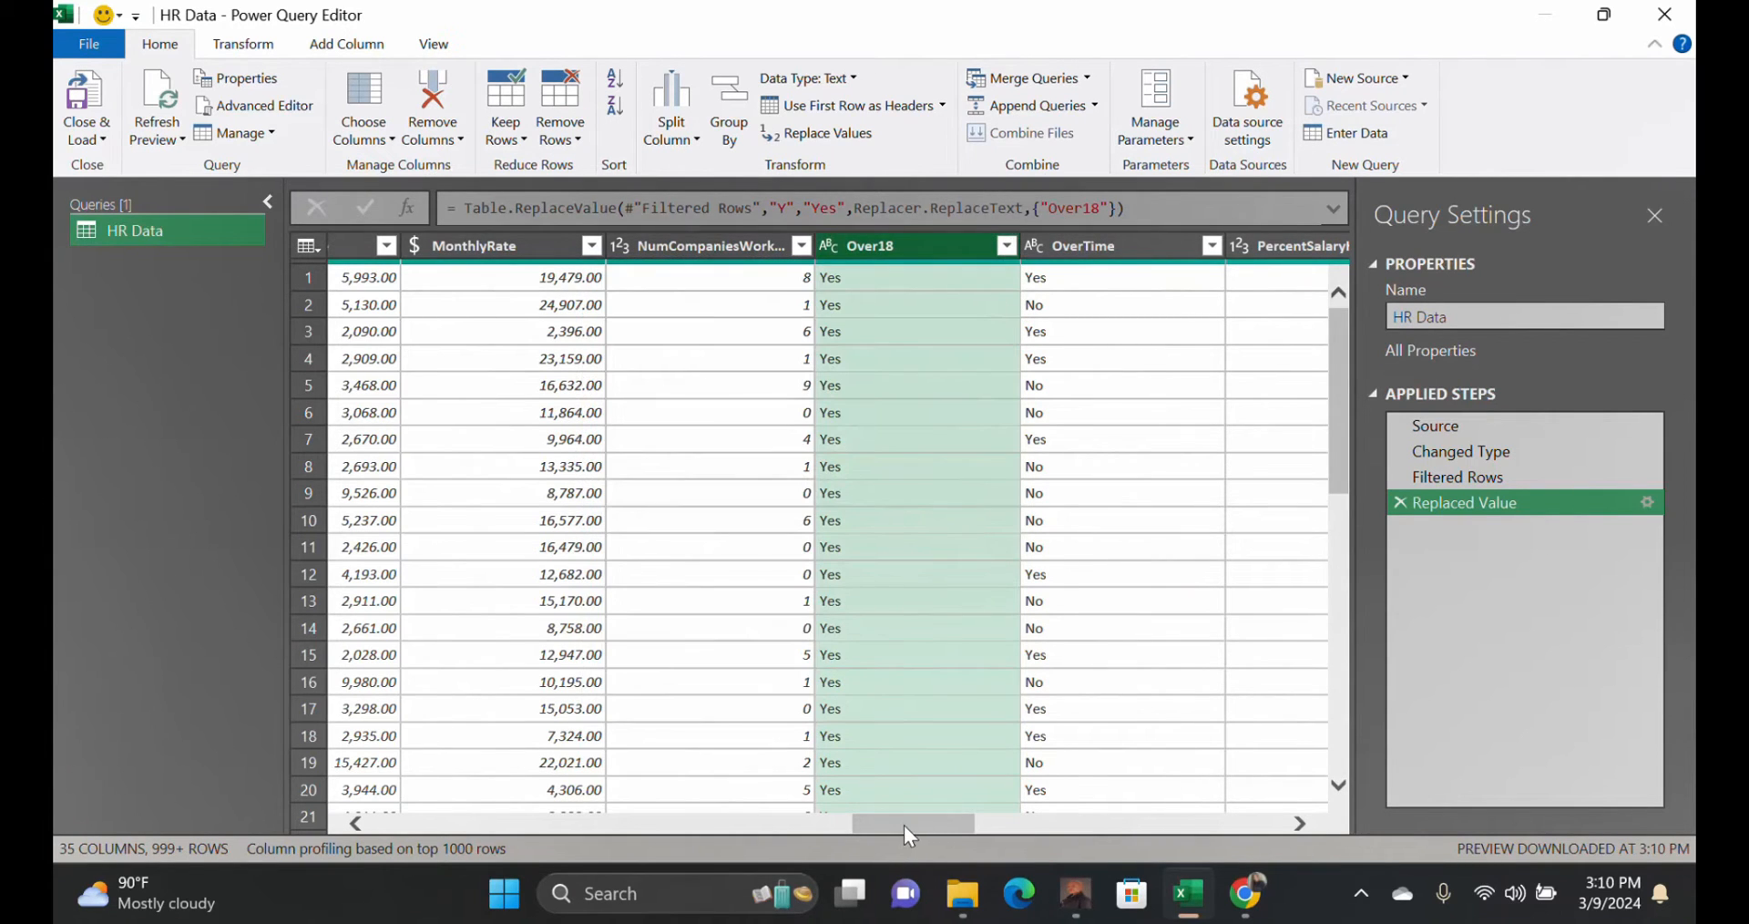
{"action": "left_click_drag", "start_coordinate": [903, 823], "coordinate": [927, 828]}
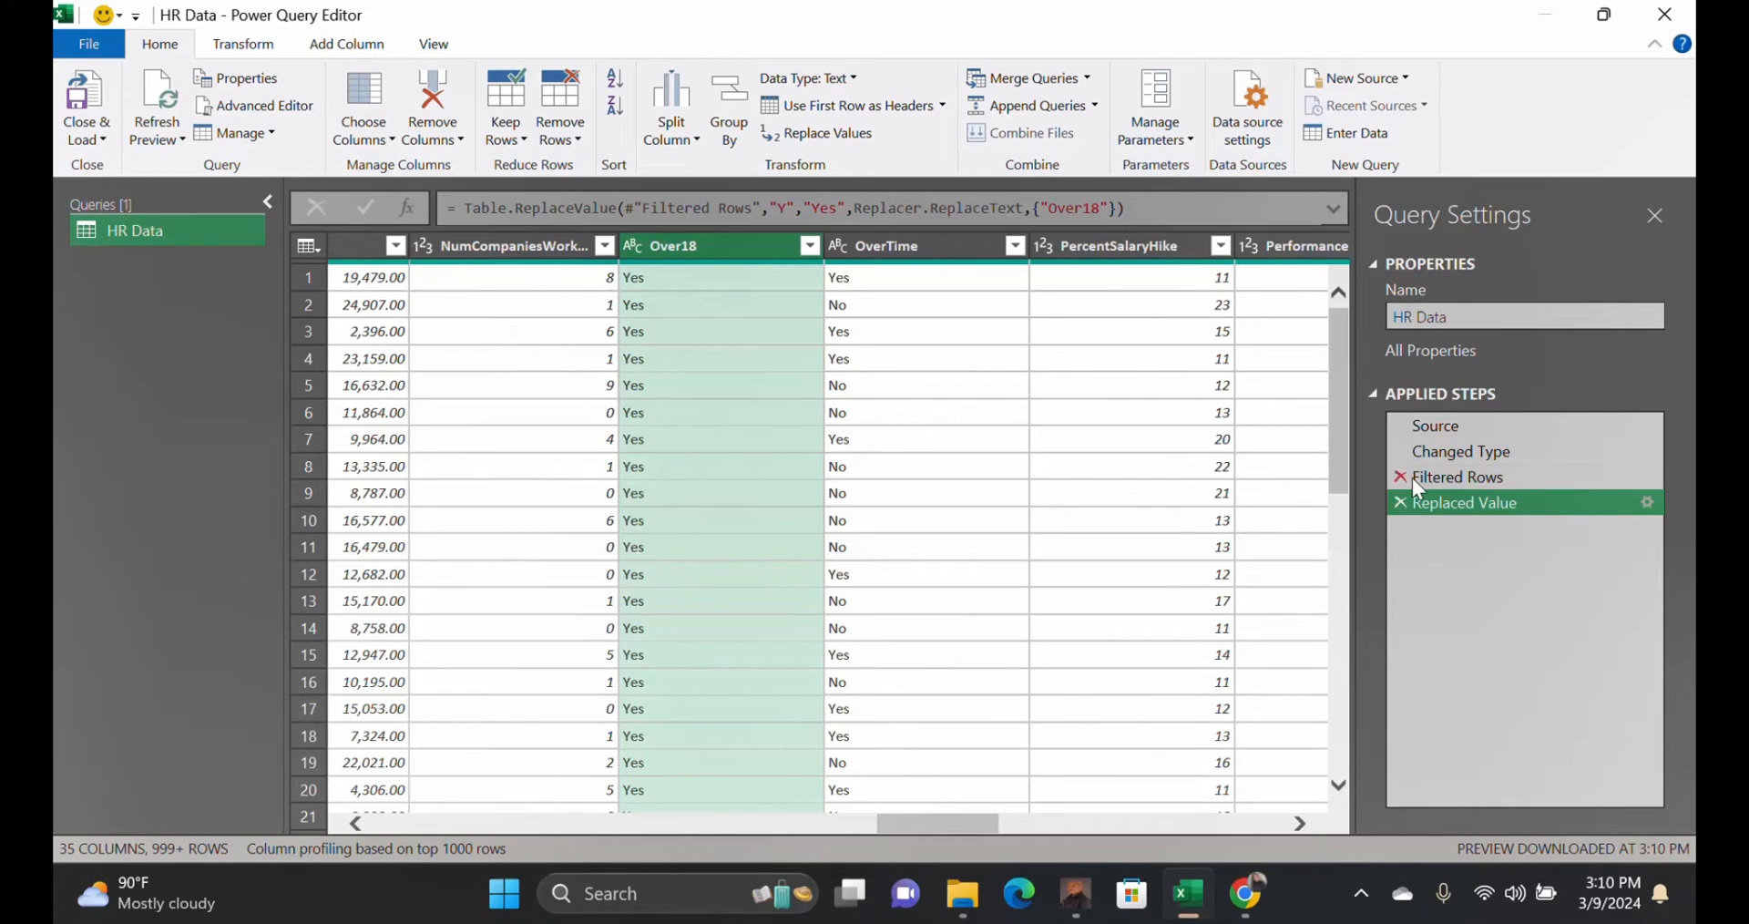
{"action": "left_click", "coordinate": [1016, 248]}
{"action": "left_click", "coordinate": [1017, 248]}
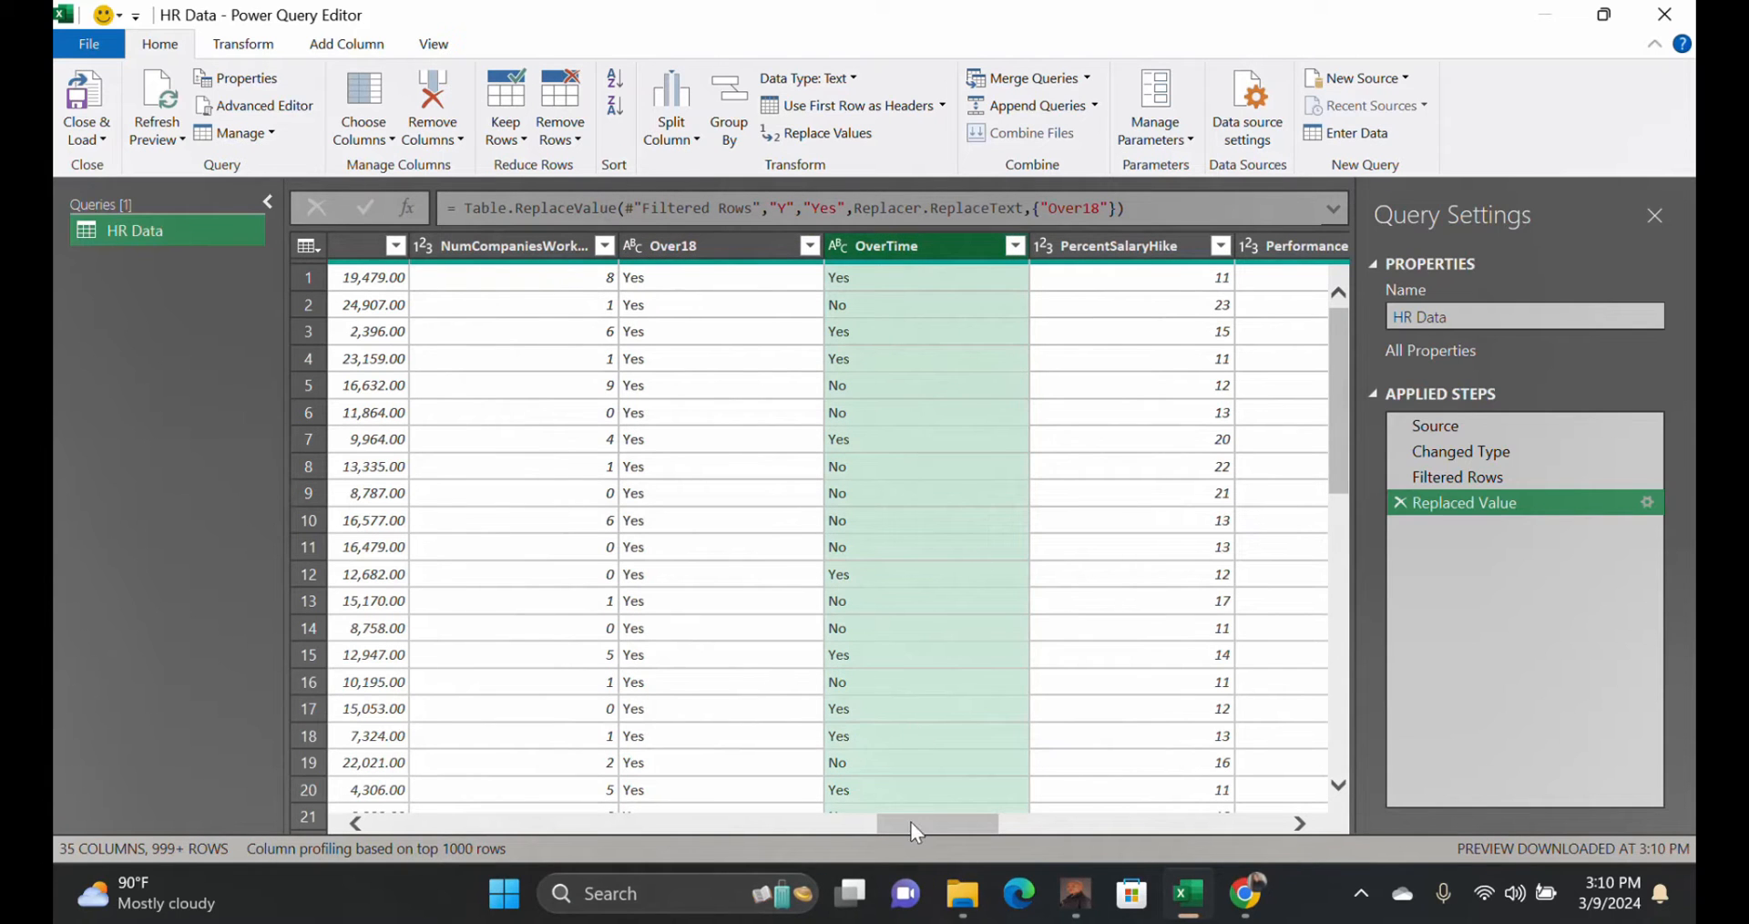
{"action": "left_click_drag", "start_coordinate": [931, 834], "coordinate": [380, 834]}
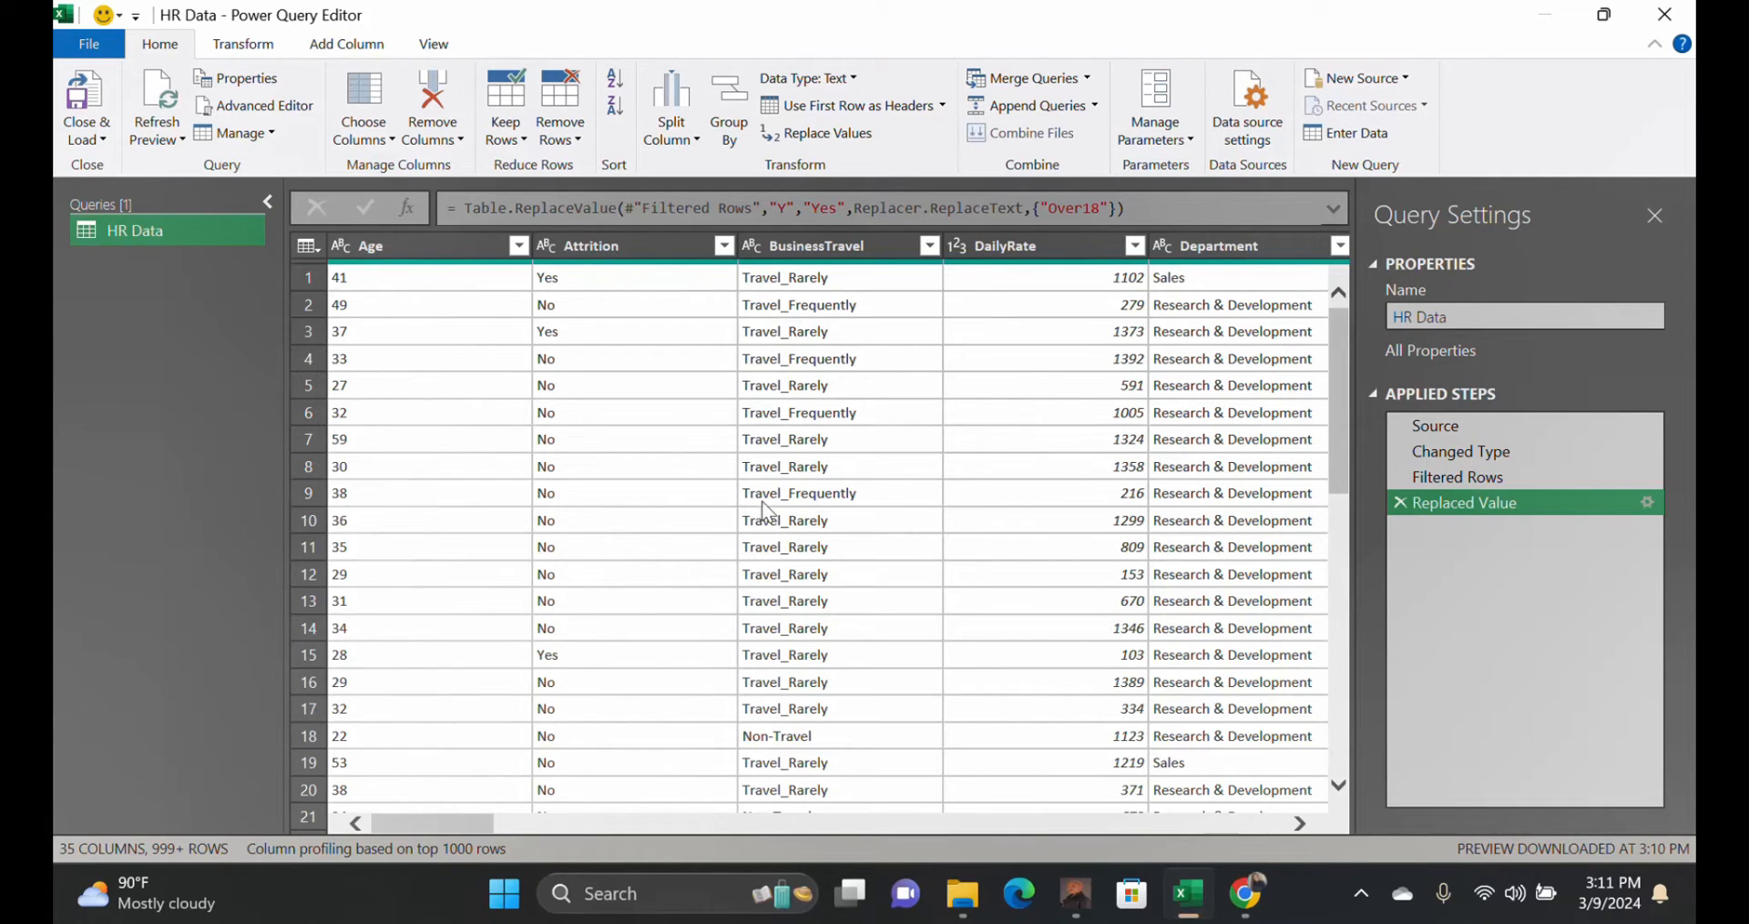
Select all columns of the HR Data query and remove duplicate rows.
{"action": "left_click", "coordinate": [707, 501]}
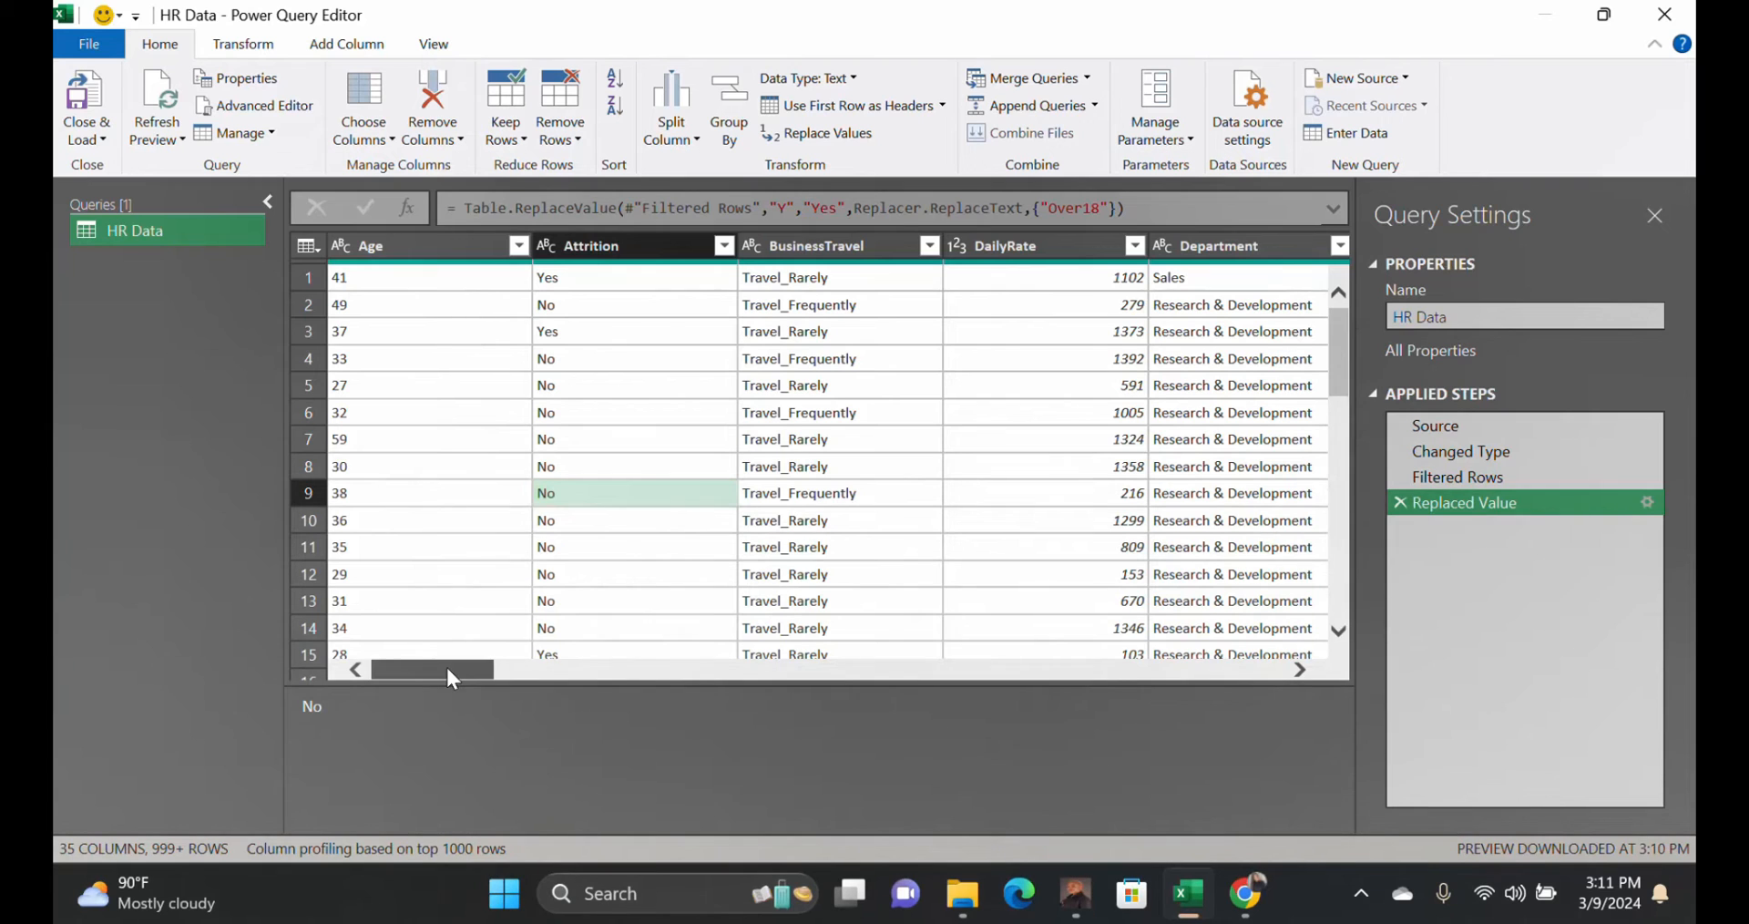
{"action": "left_click", "coordinate": [448, 522]}
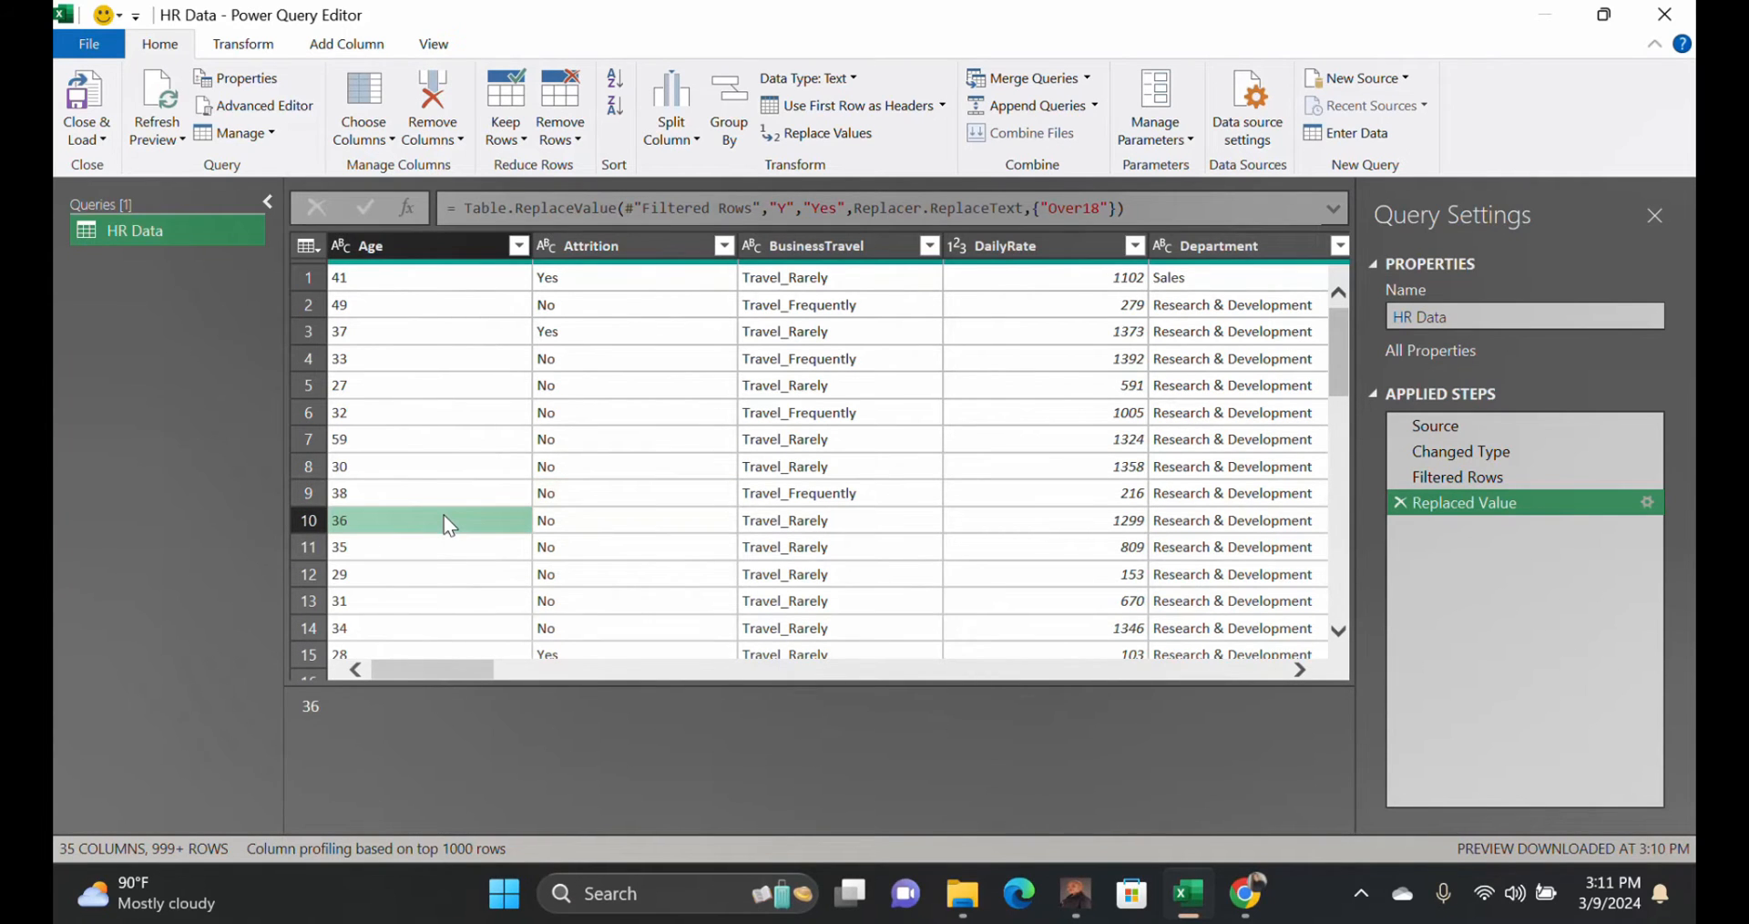
{"action": "key", "text": "ctrl+a"}
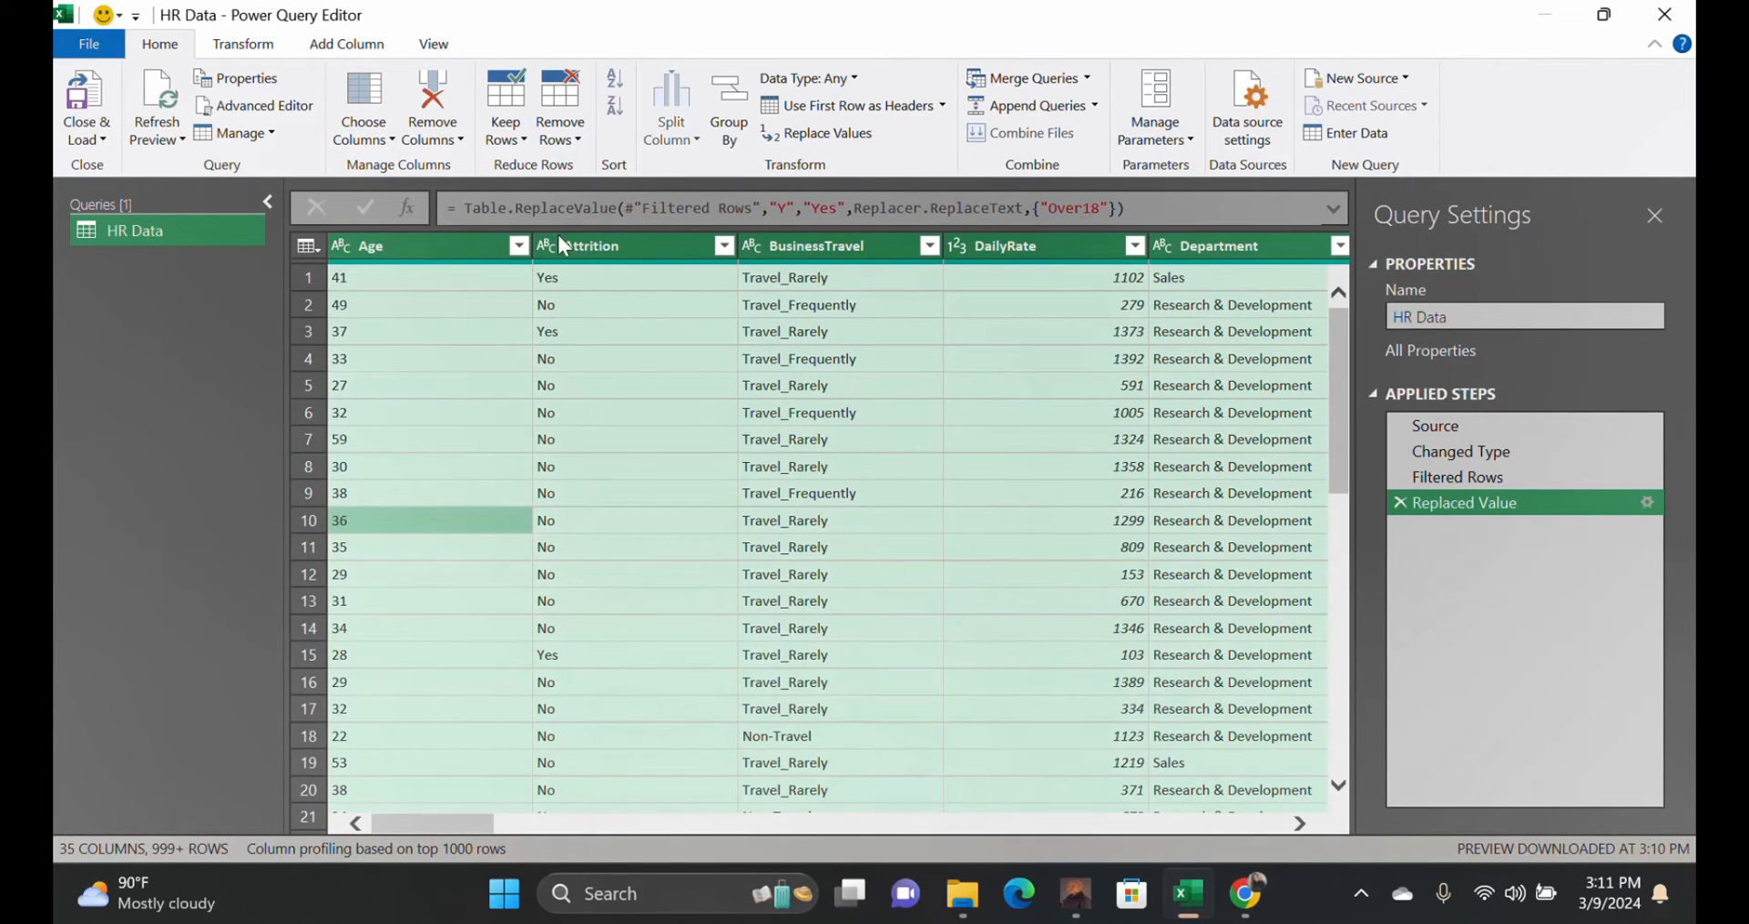
{"action": "left_click", "coordinate": [580, 139]}
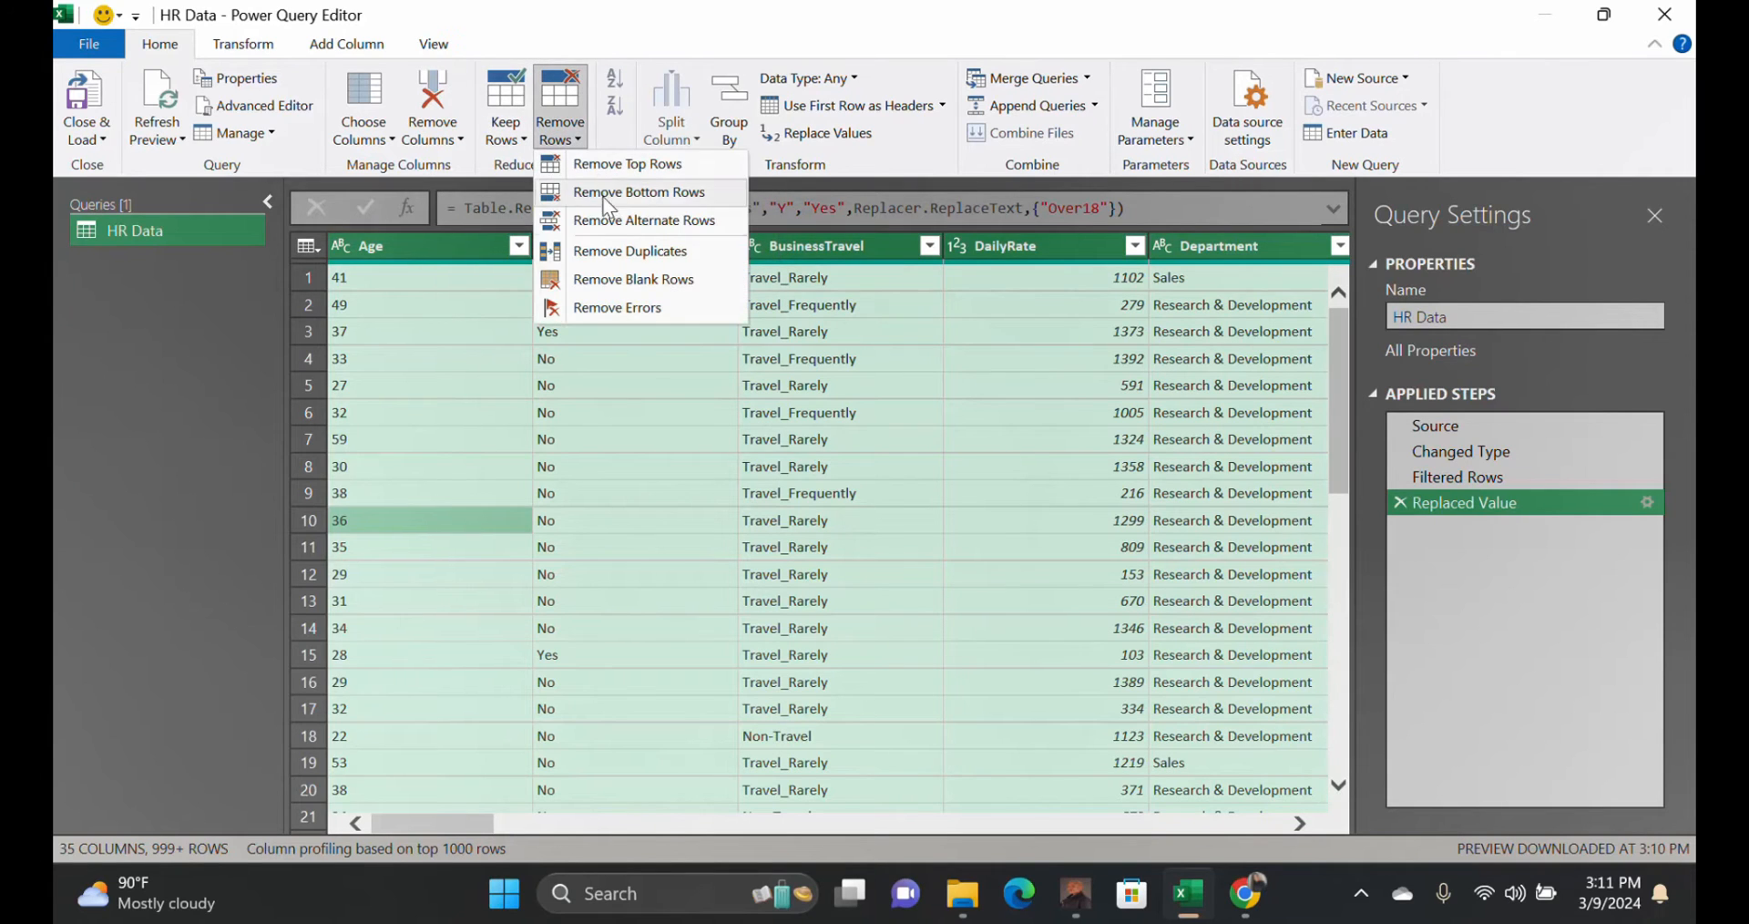
{"action": "left_click", "coordinate": [627, 253]}
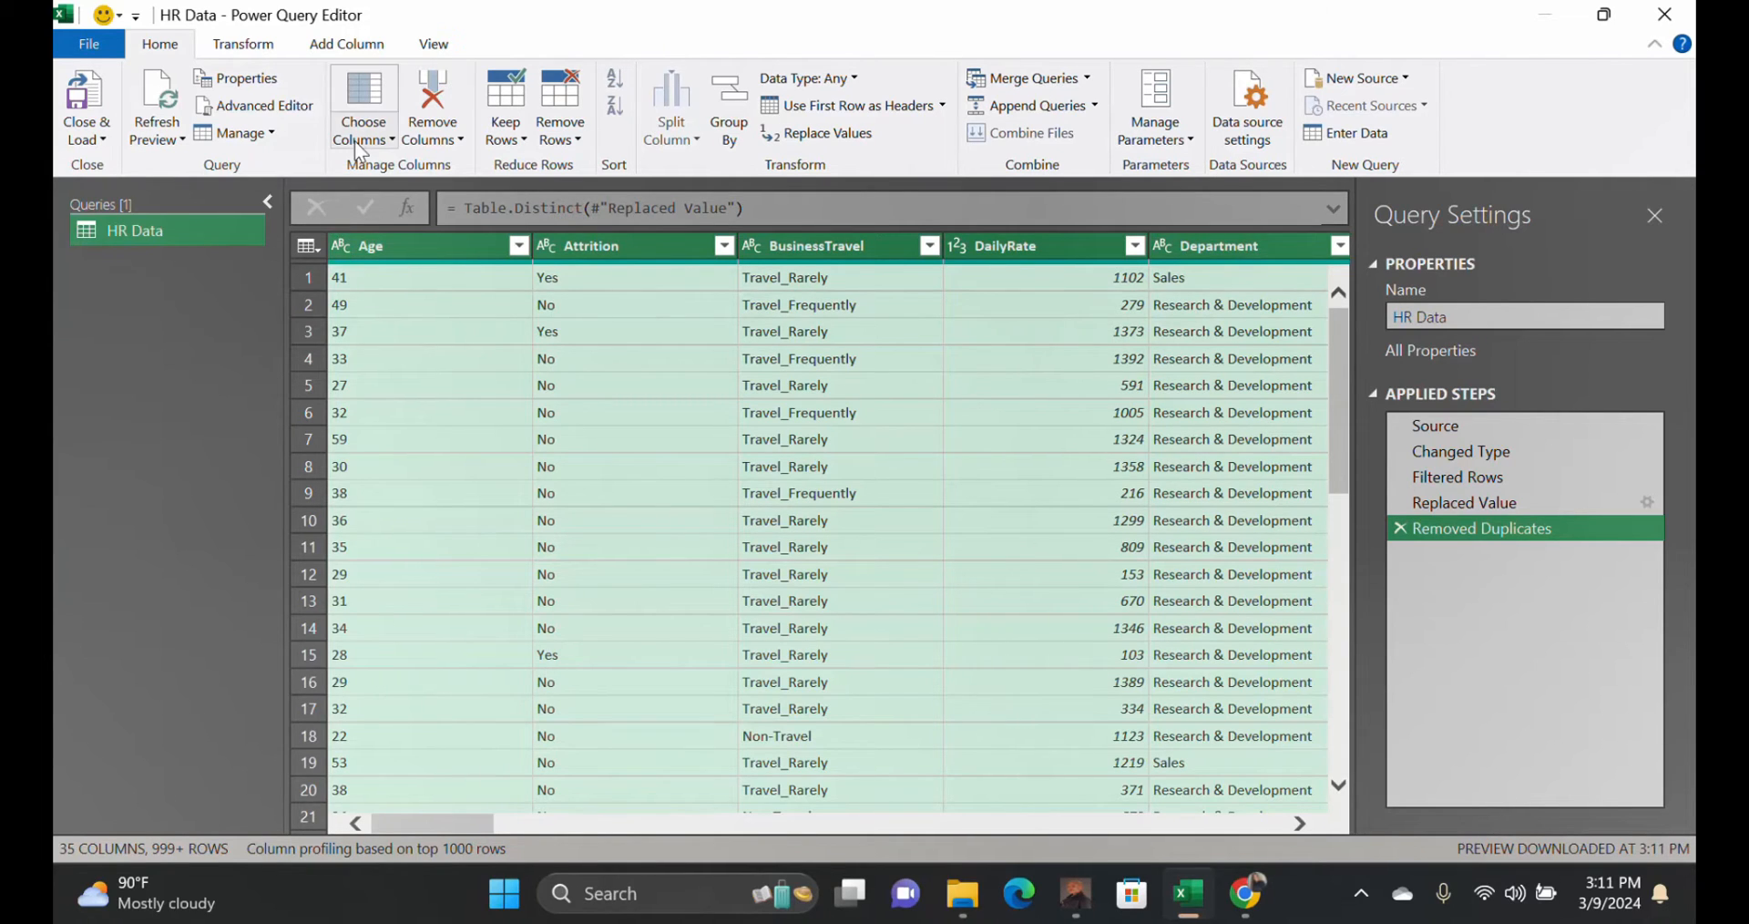
Turn on Column quality and check the valid, error and empty percentages from Age through Department.
{"action": "left_click", "coordinate": [436, 45]}
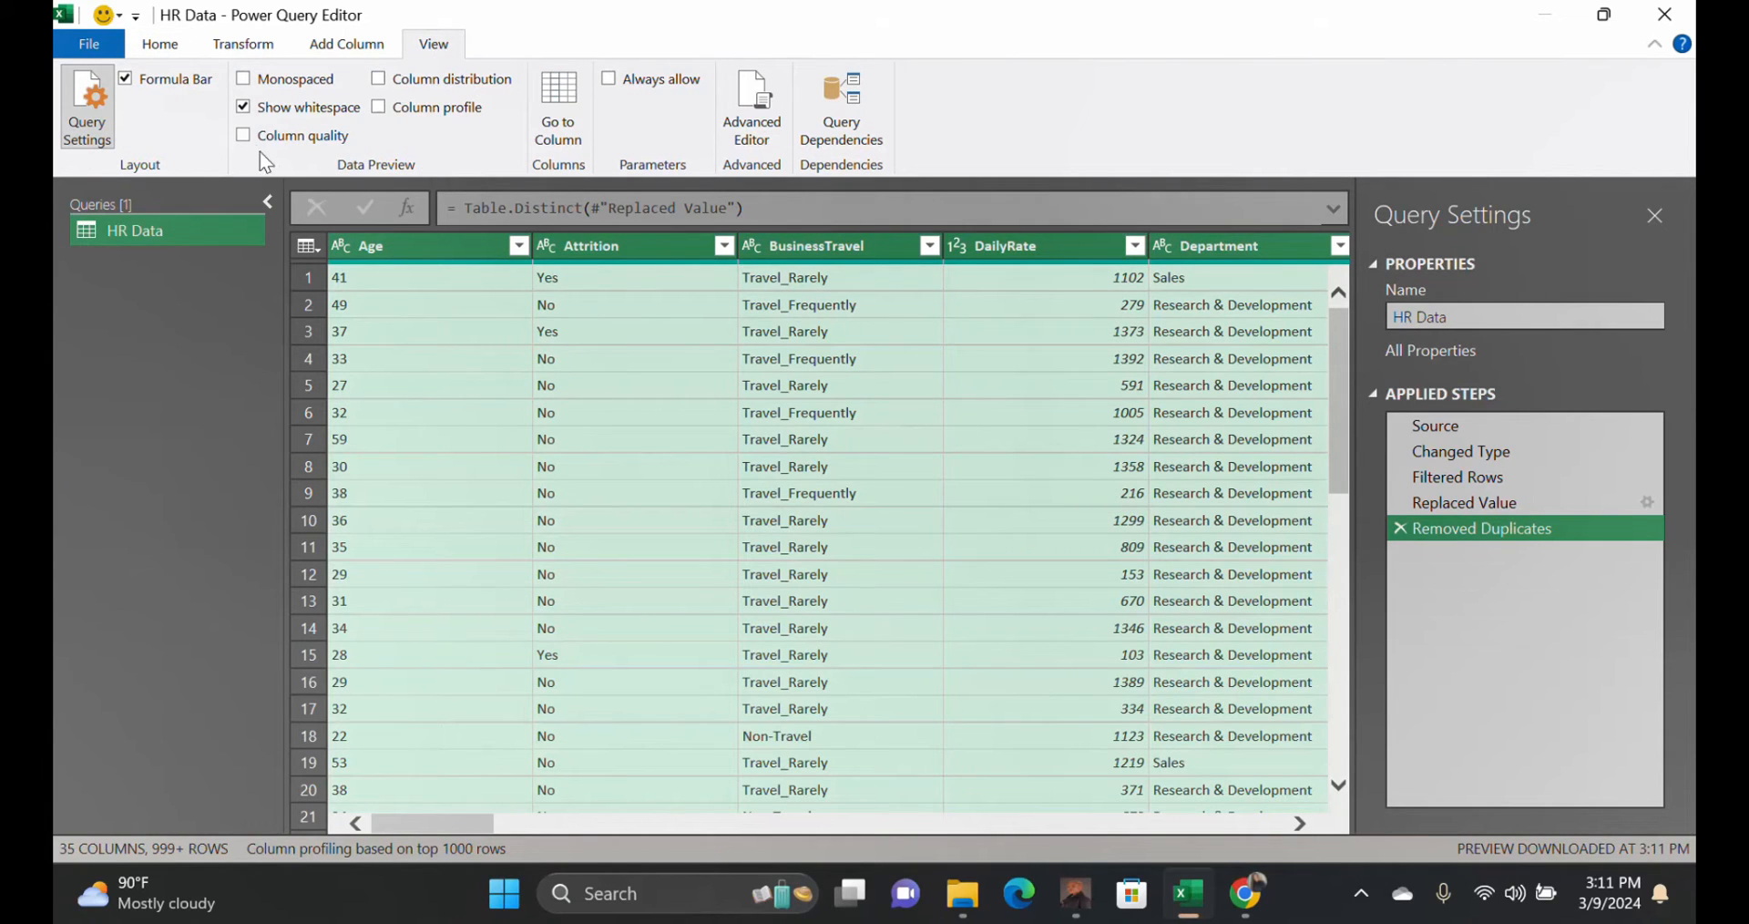
{"action": "left_click", "coordinate": [240, 138]}
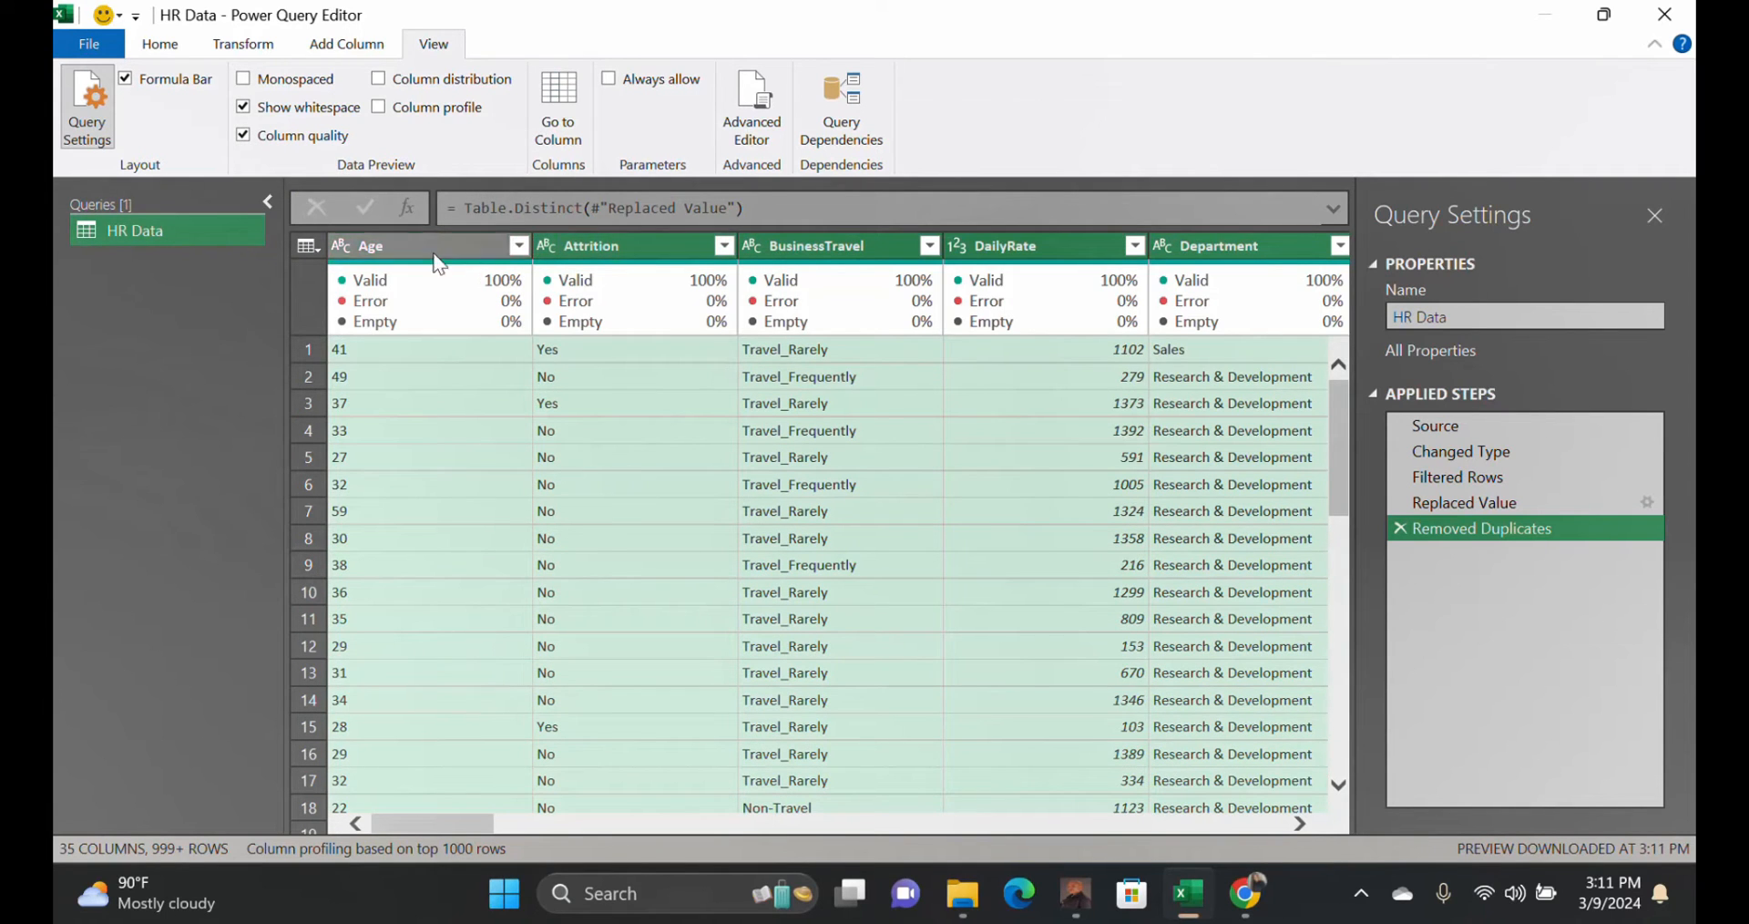
{"action": "mouse_move", "coordinate": [535, 300]}
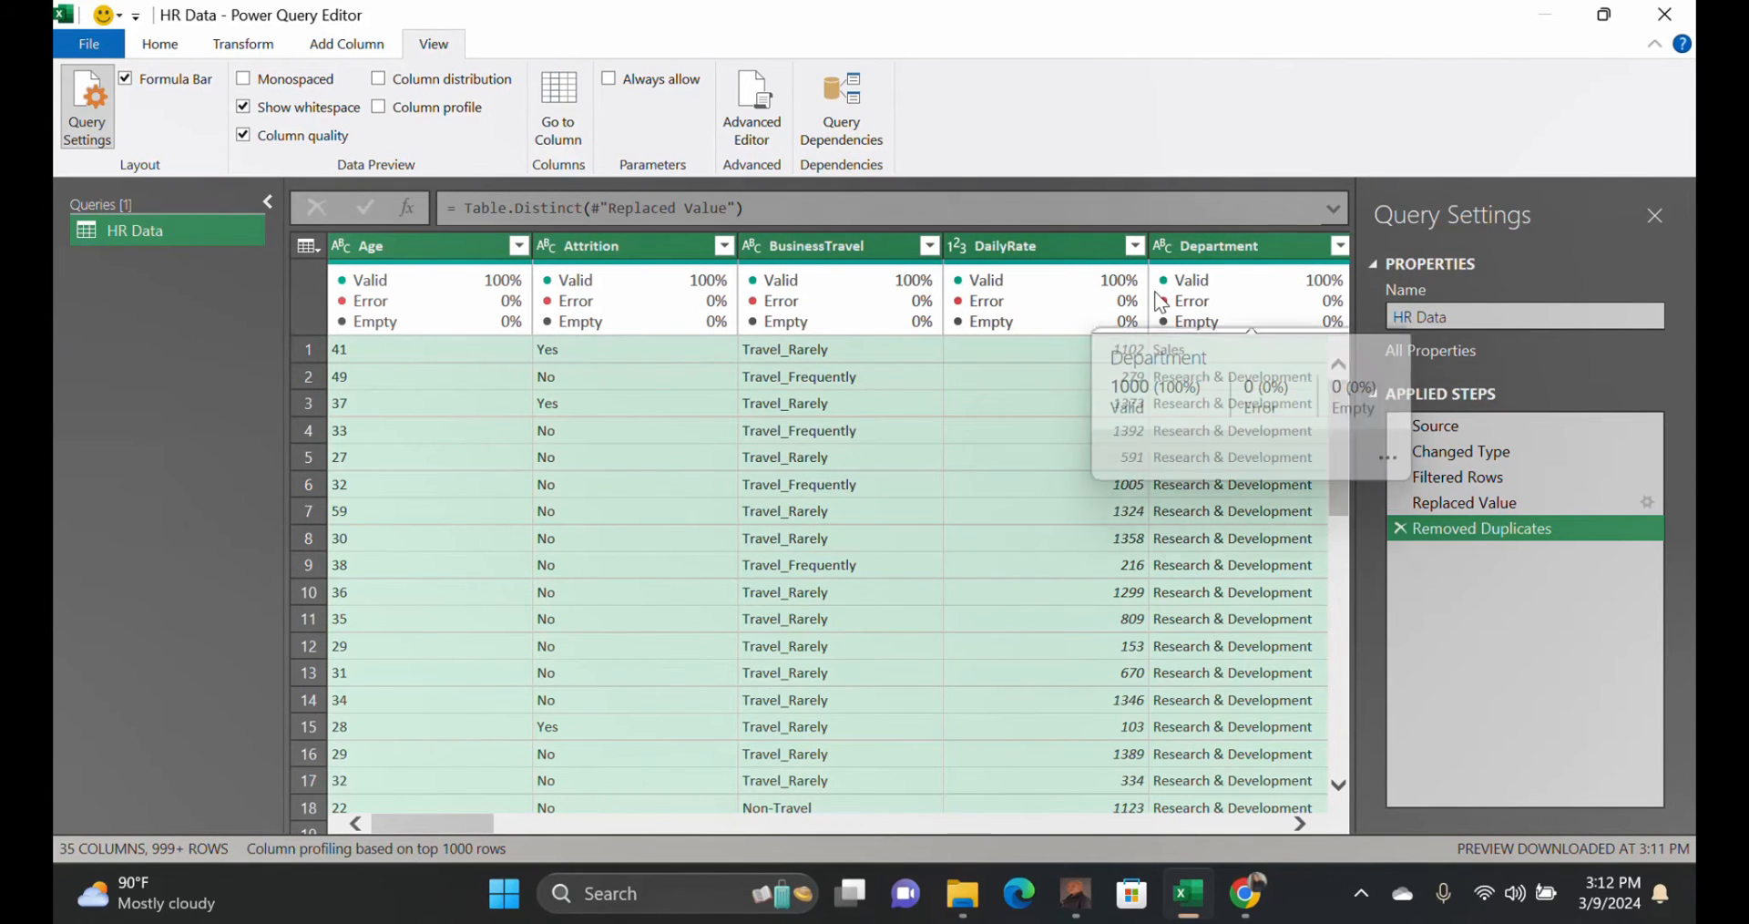
{"action": "mouse_move", "coordinate": [1057, 299]}
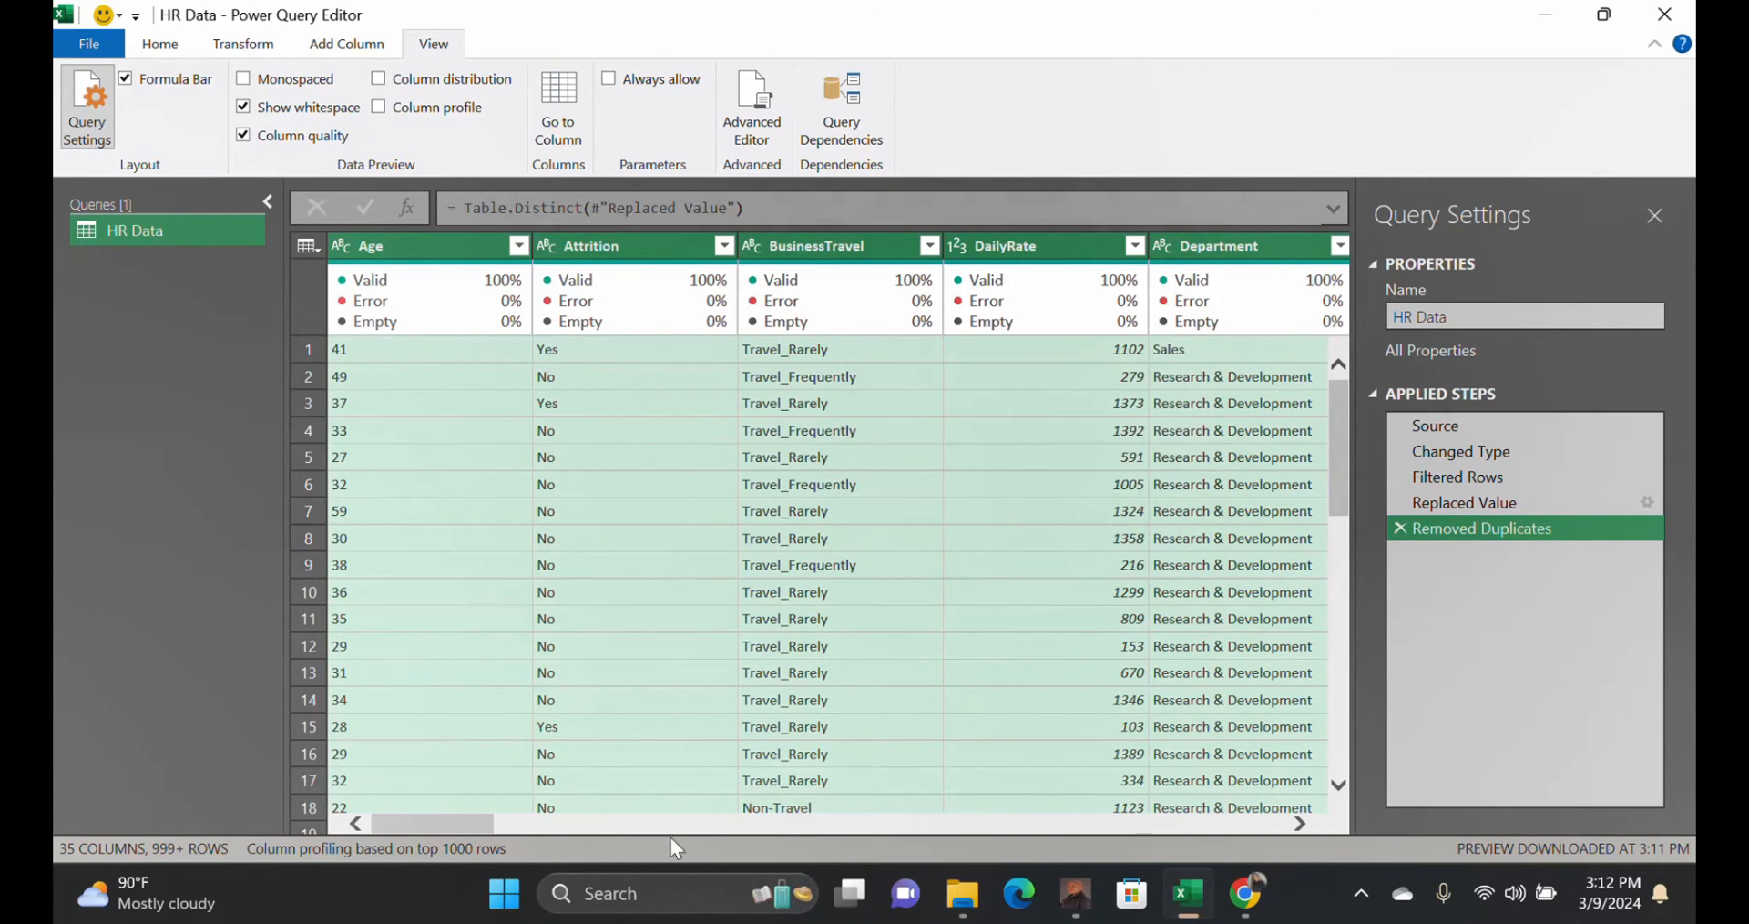
{"action": "left_click_drag", "start_coordinate": [472, 819], "coordinate": [368, 855]}
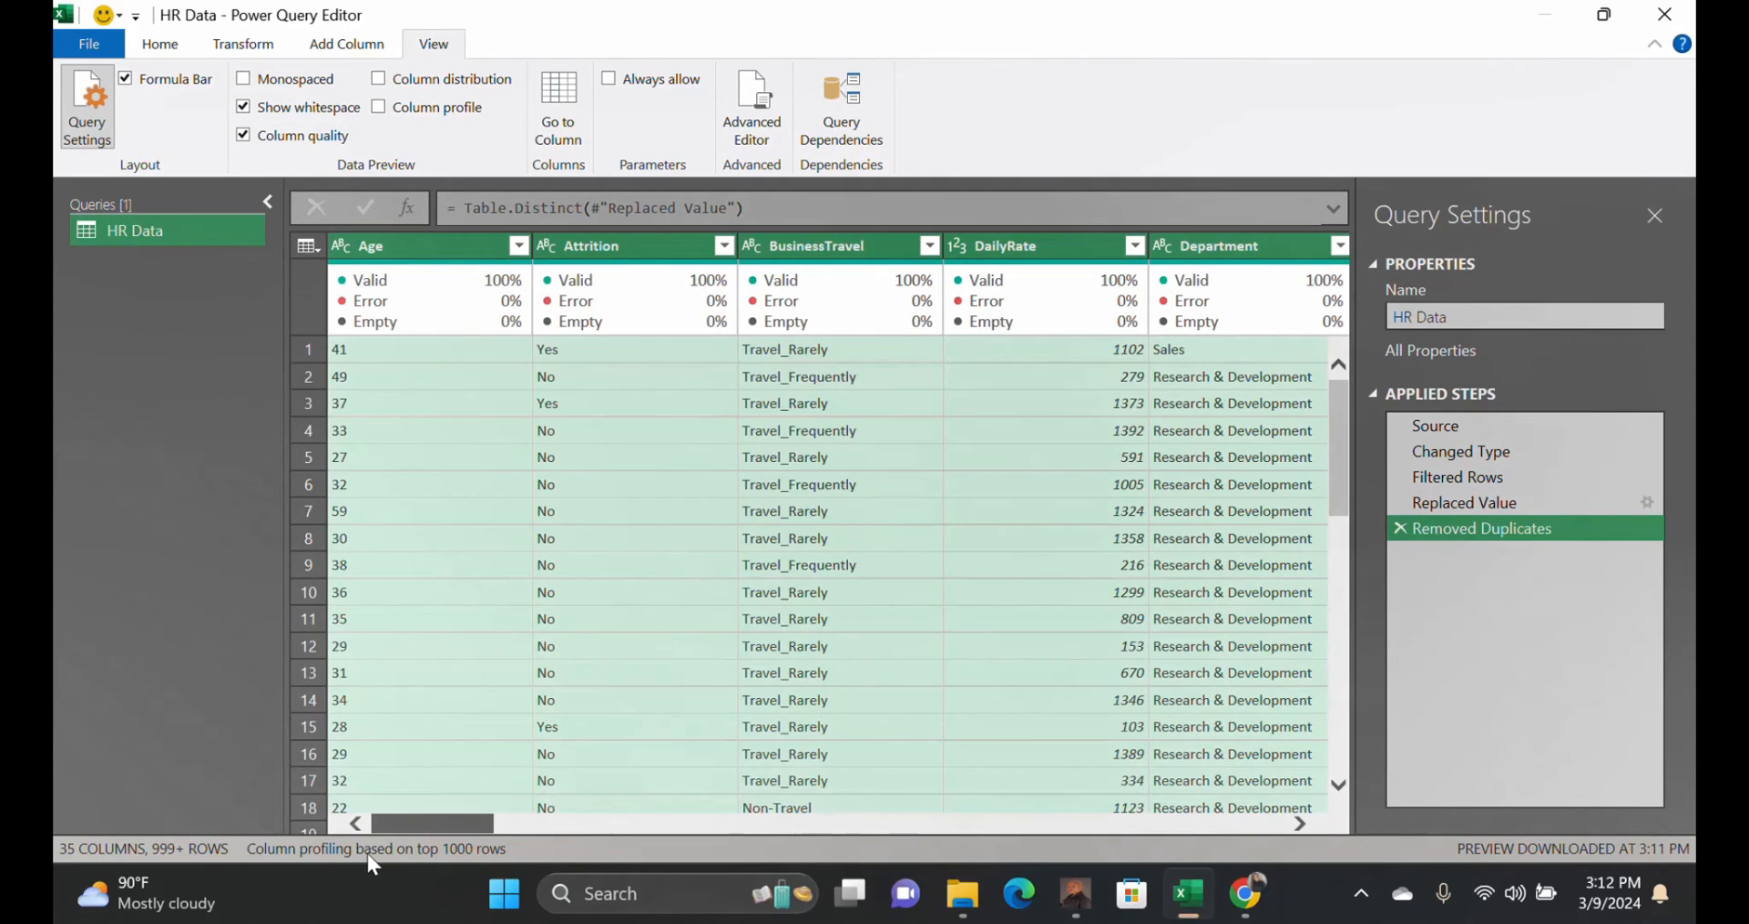
Turn on Column profile and Column distribution, and check the distinct and unique counts of Age and Attrition.
{"action": "left_click", "coordinate": [380, 110]}
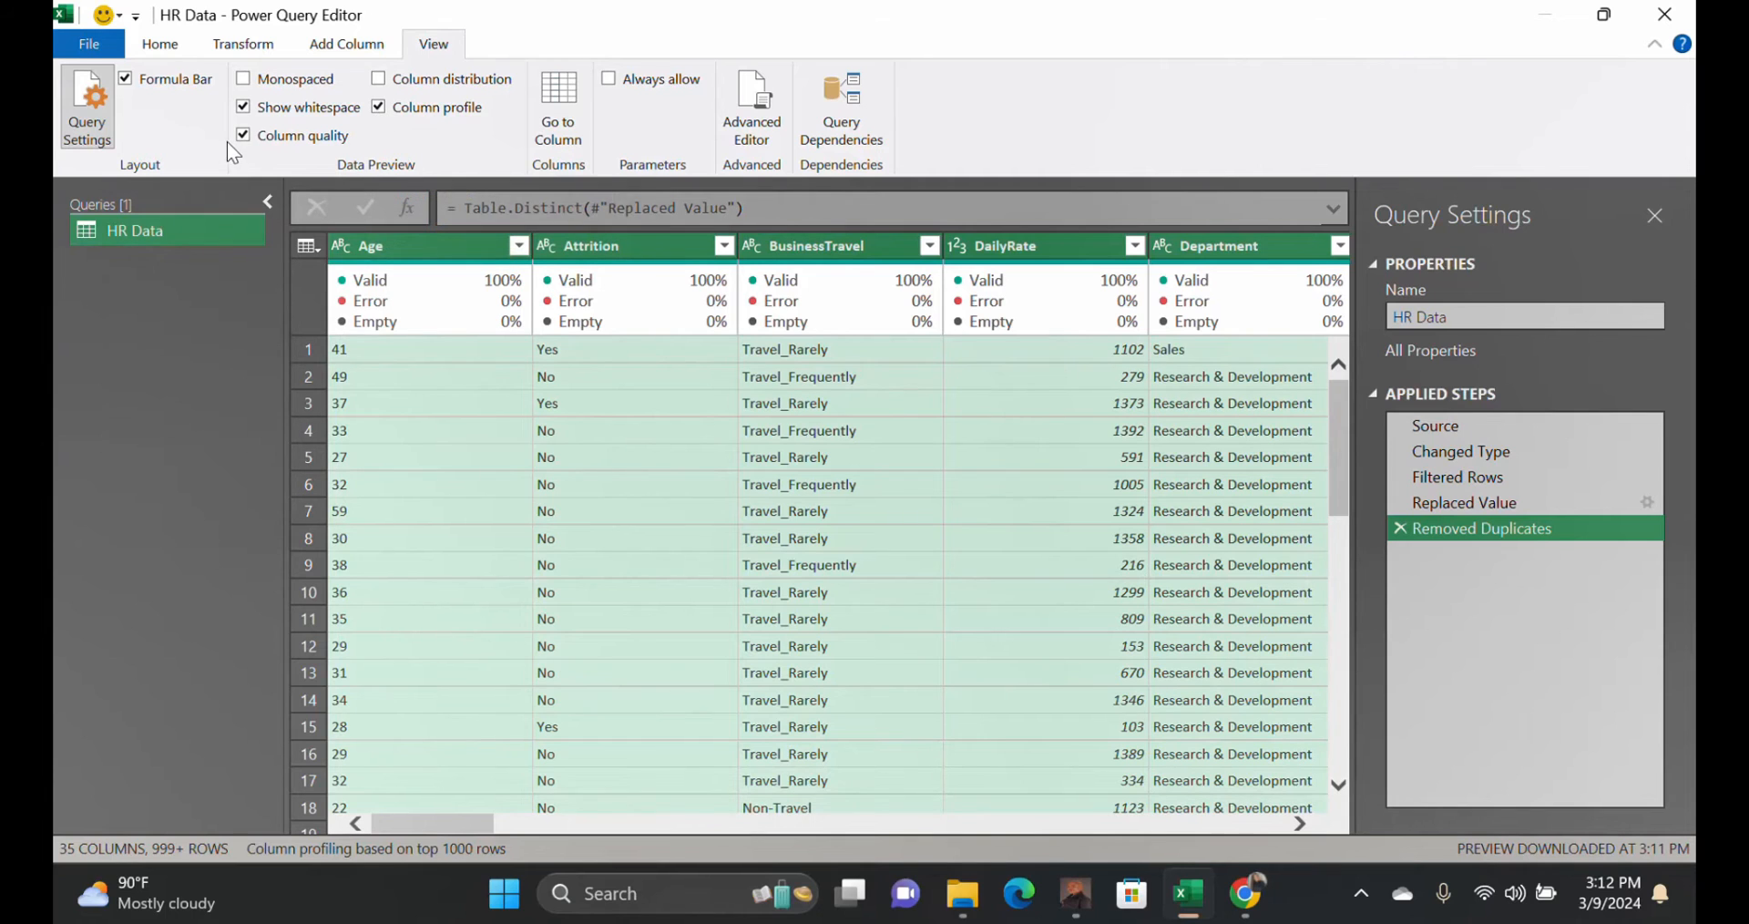
{"action": "left_click", "coordinate": [381, 80]}
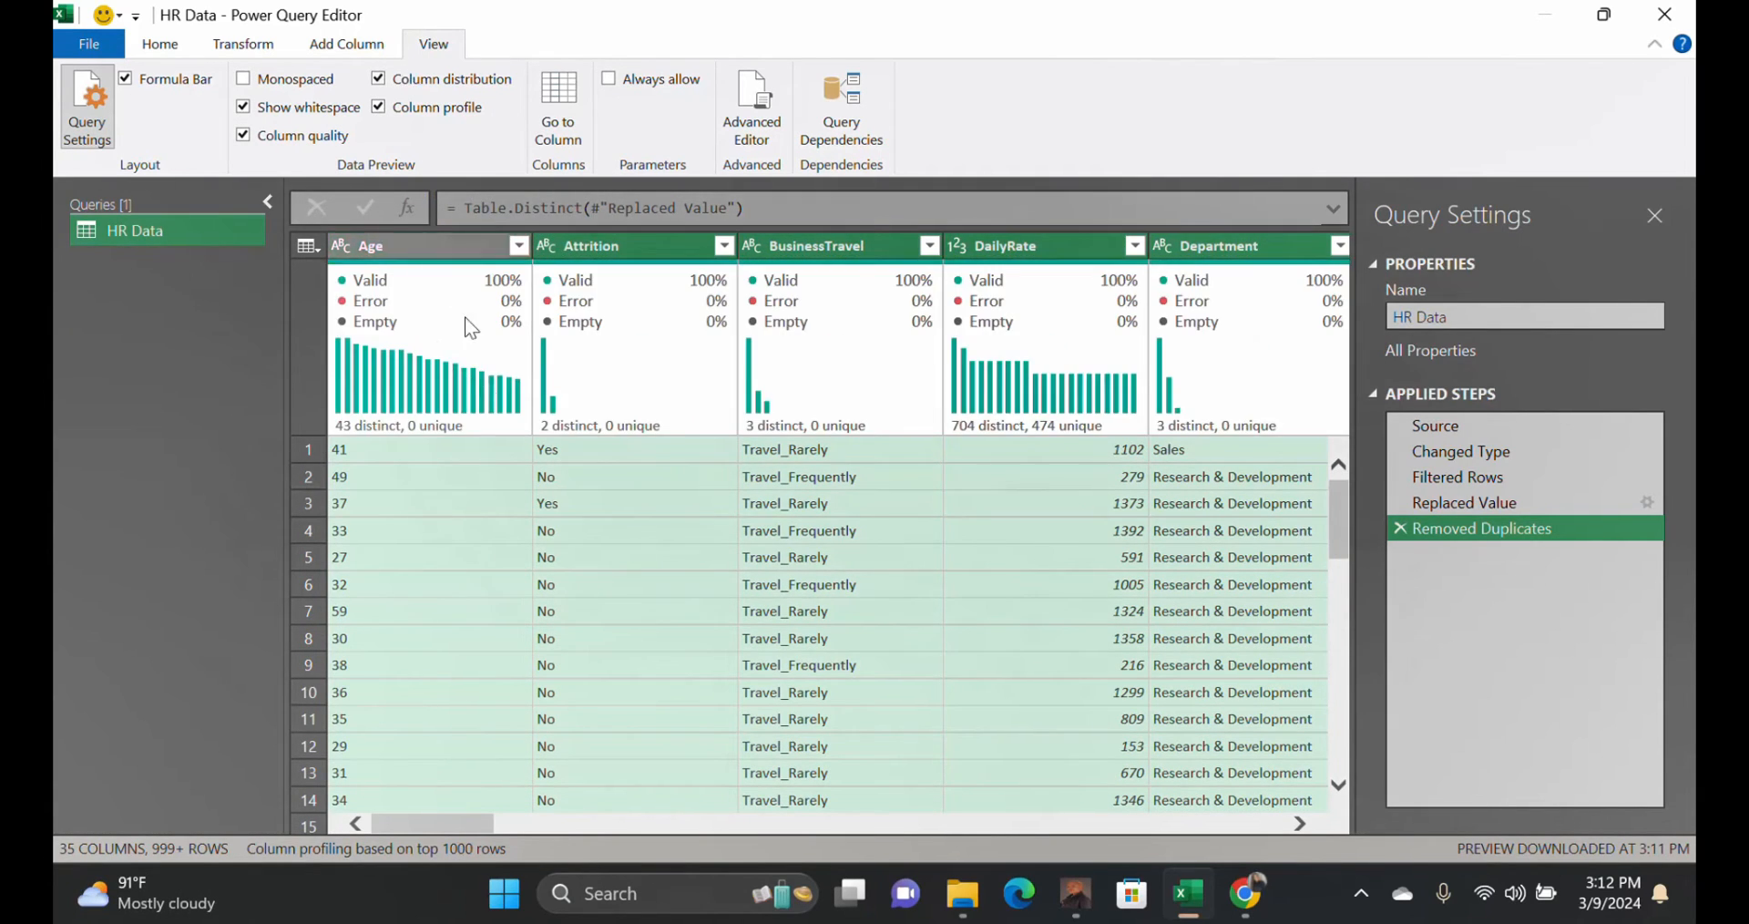
{"action": "mouse_move", "coordinate": [442, 428]}
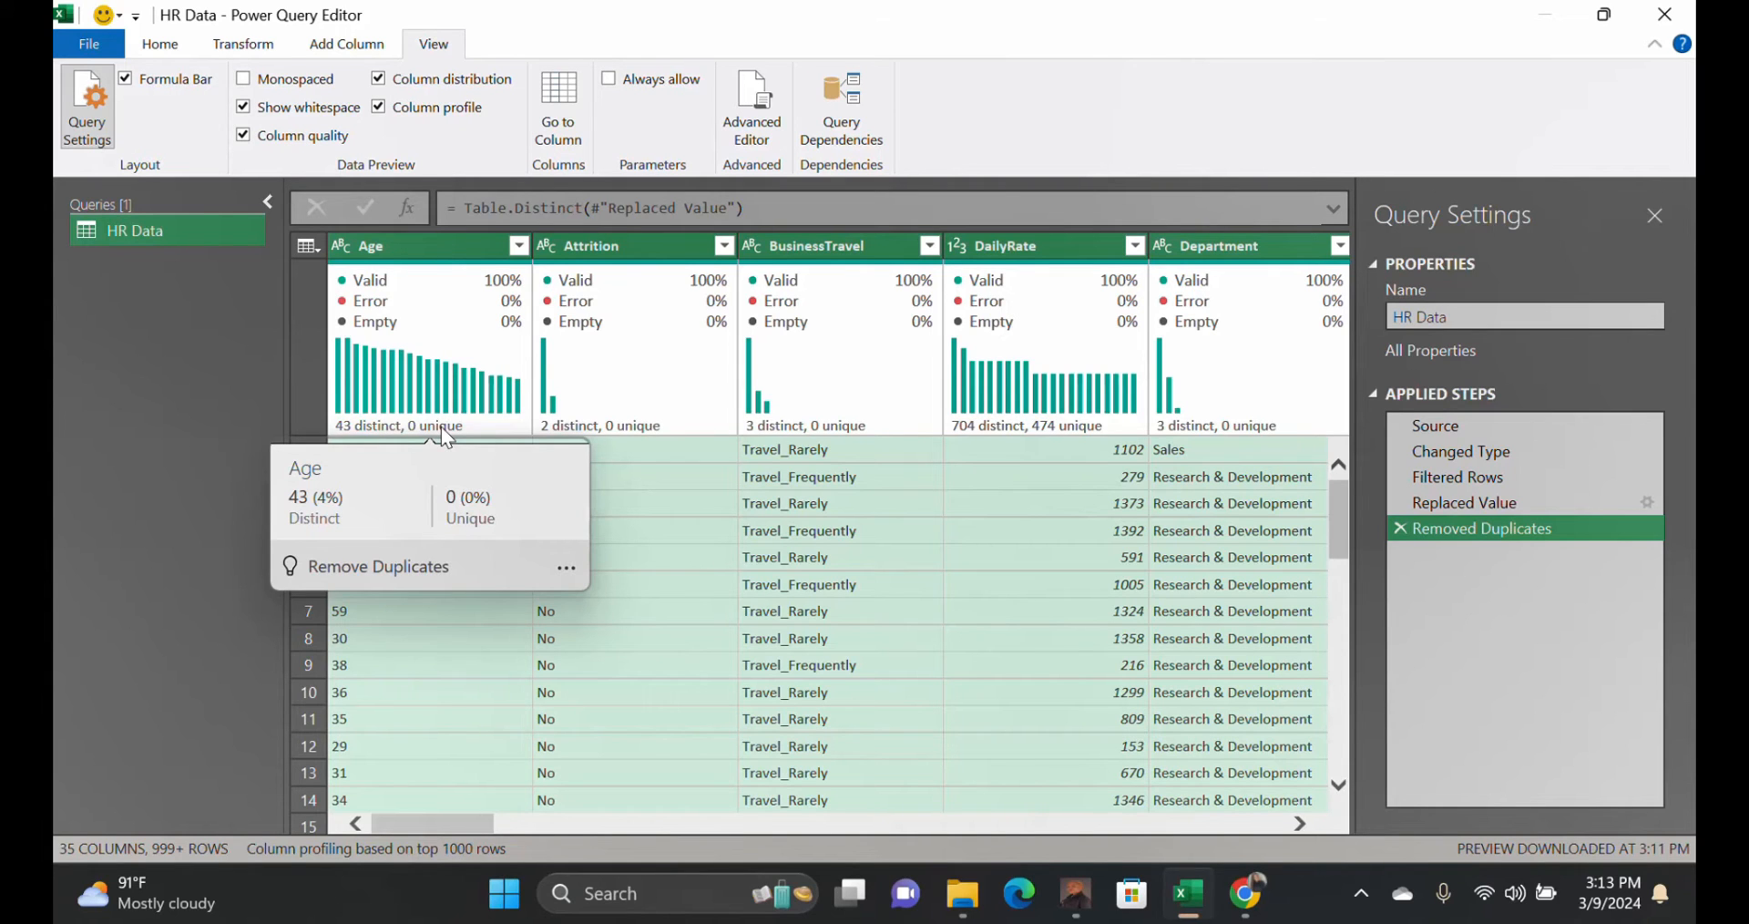
{"action": "scroll", "coordinate": [691, 608], "scroll_direction": "down", "scroll_amount": 1}
{"action": "scroll", "coordinate": [690, 608], "scroll_direction": "up", "scroll_amount": 1}
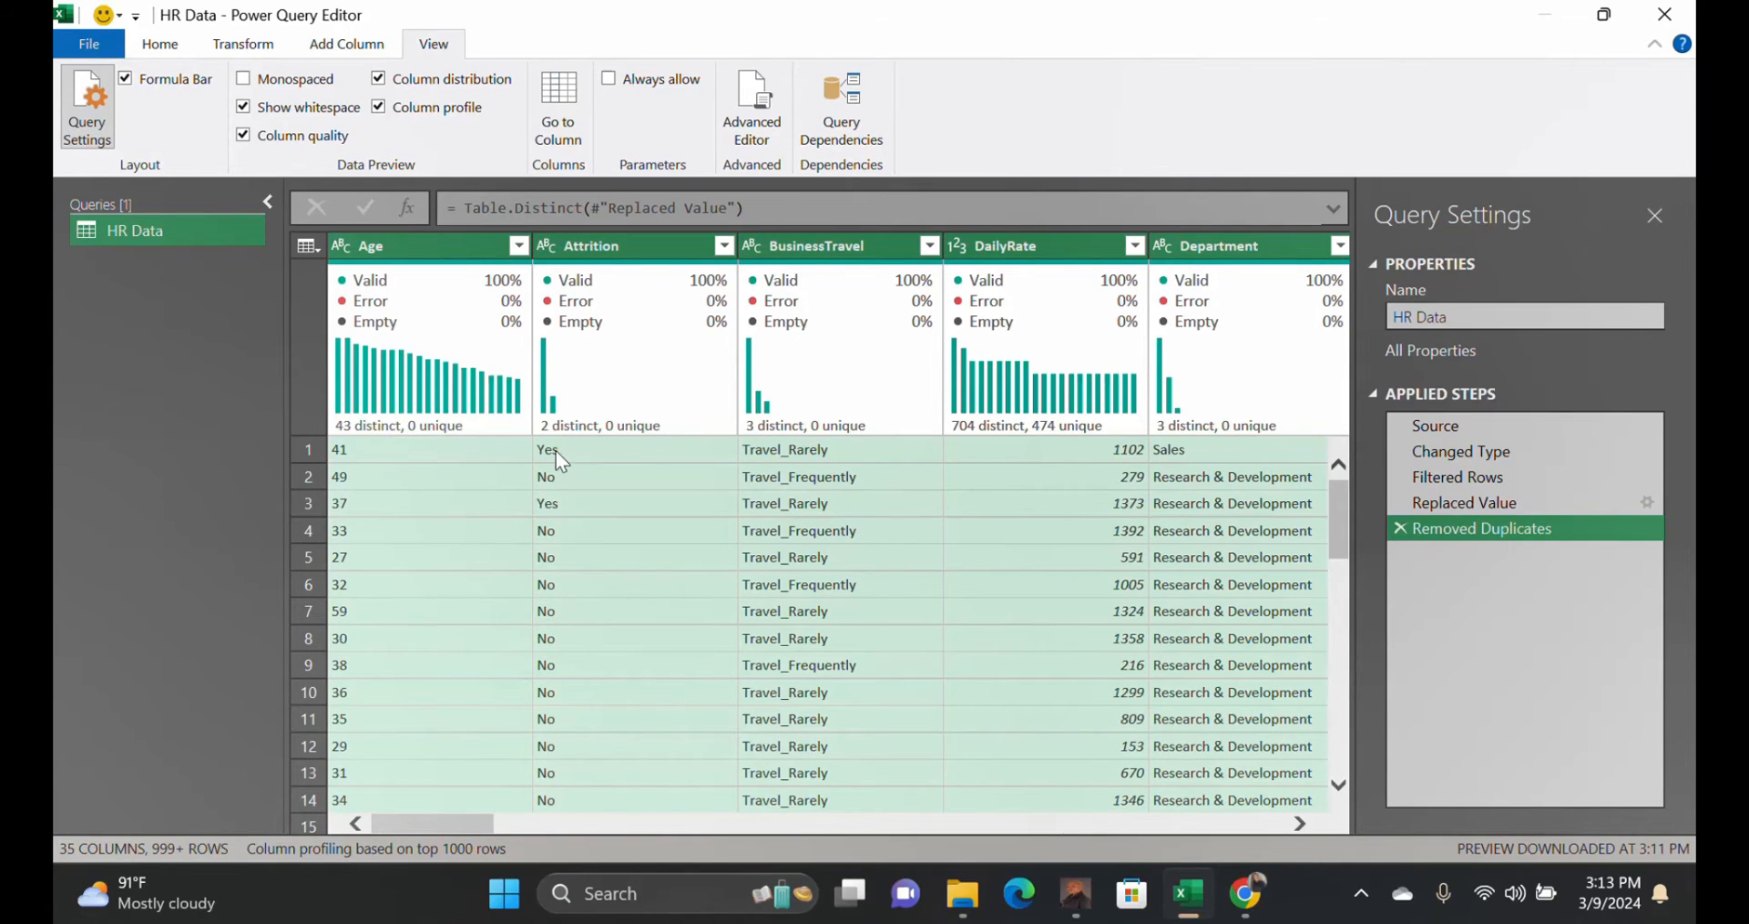
{"action": "mouse_move", "coordinate": [562, 437]}
{"action": "mouse_move", "coordinate": [649, 429]}
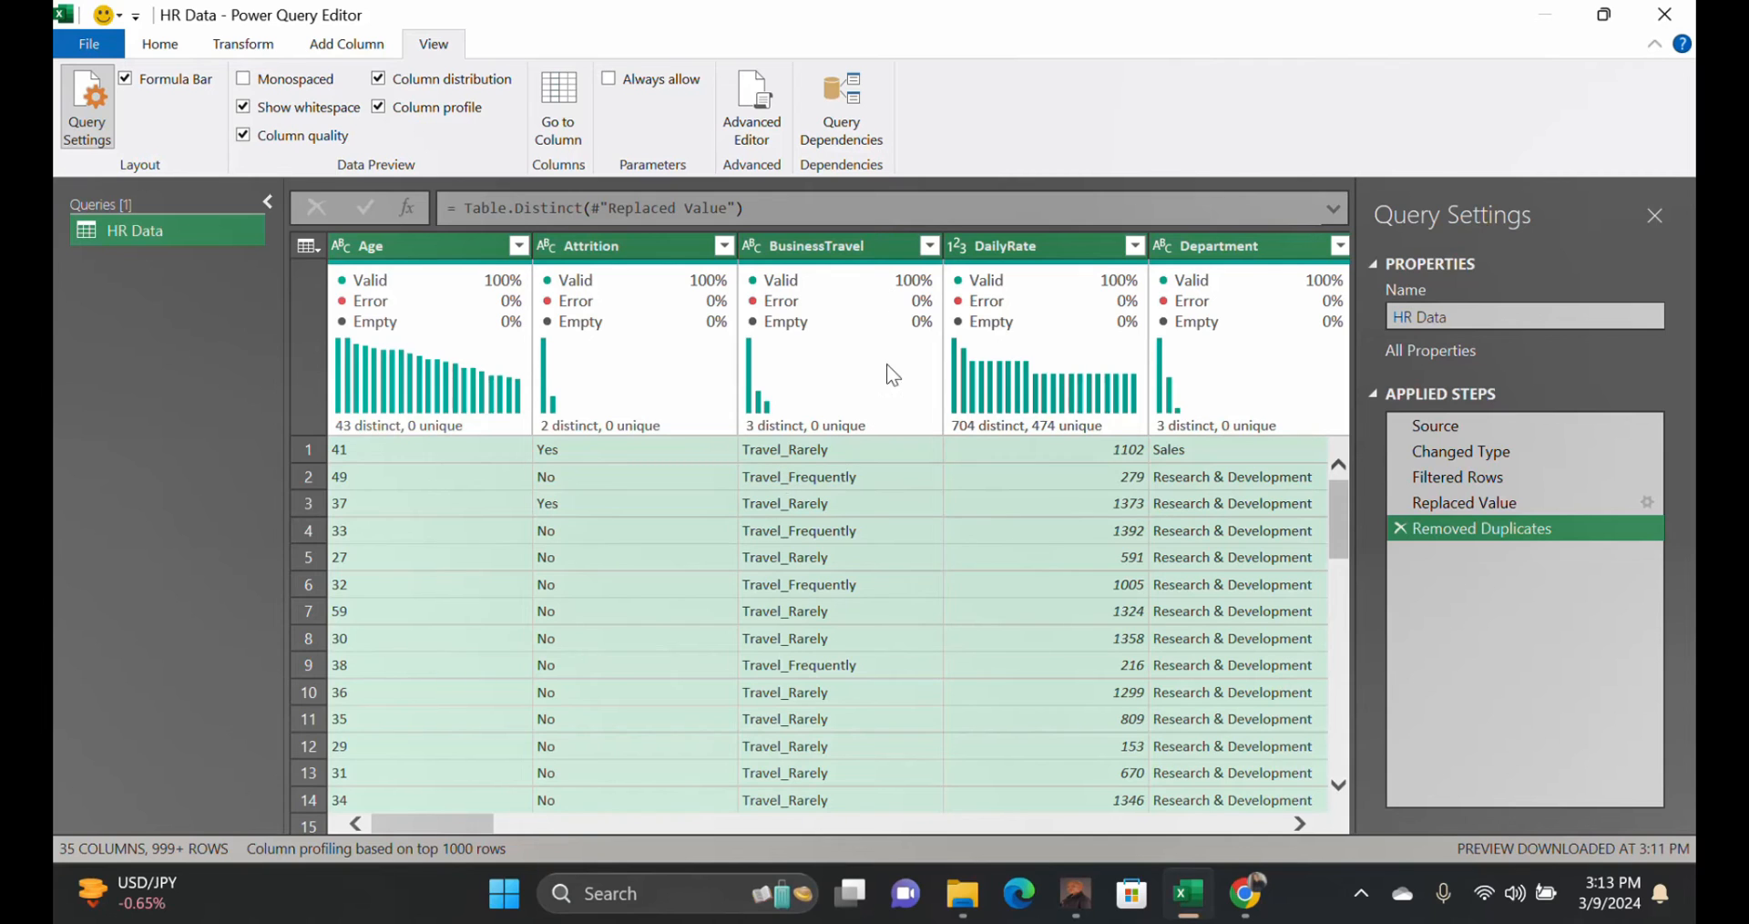
Apply the BusinessTravel filter with all values selected, and check the distinct and unique counts of DailyRate.
{"action": "left_click", "coordinate": [930, 248]}
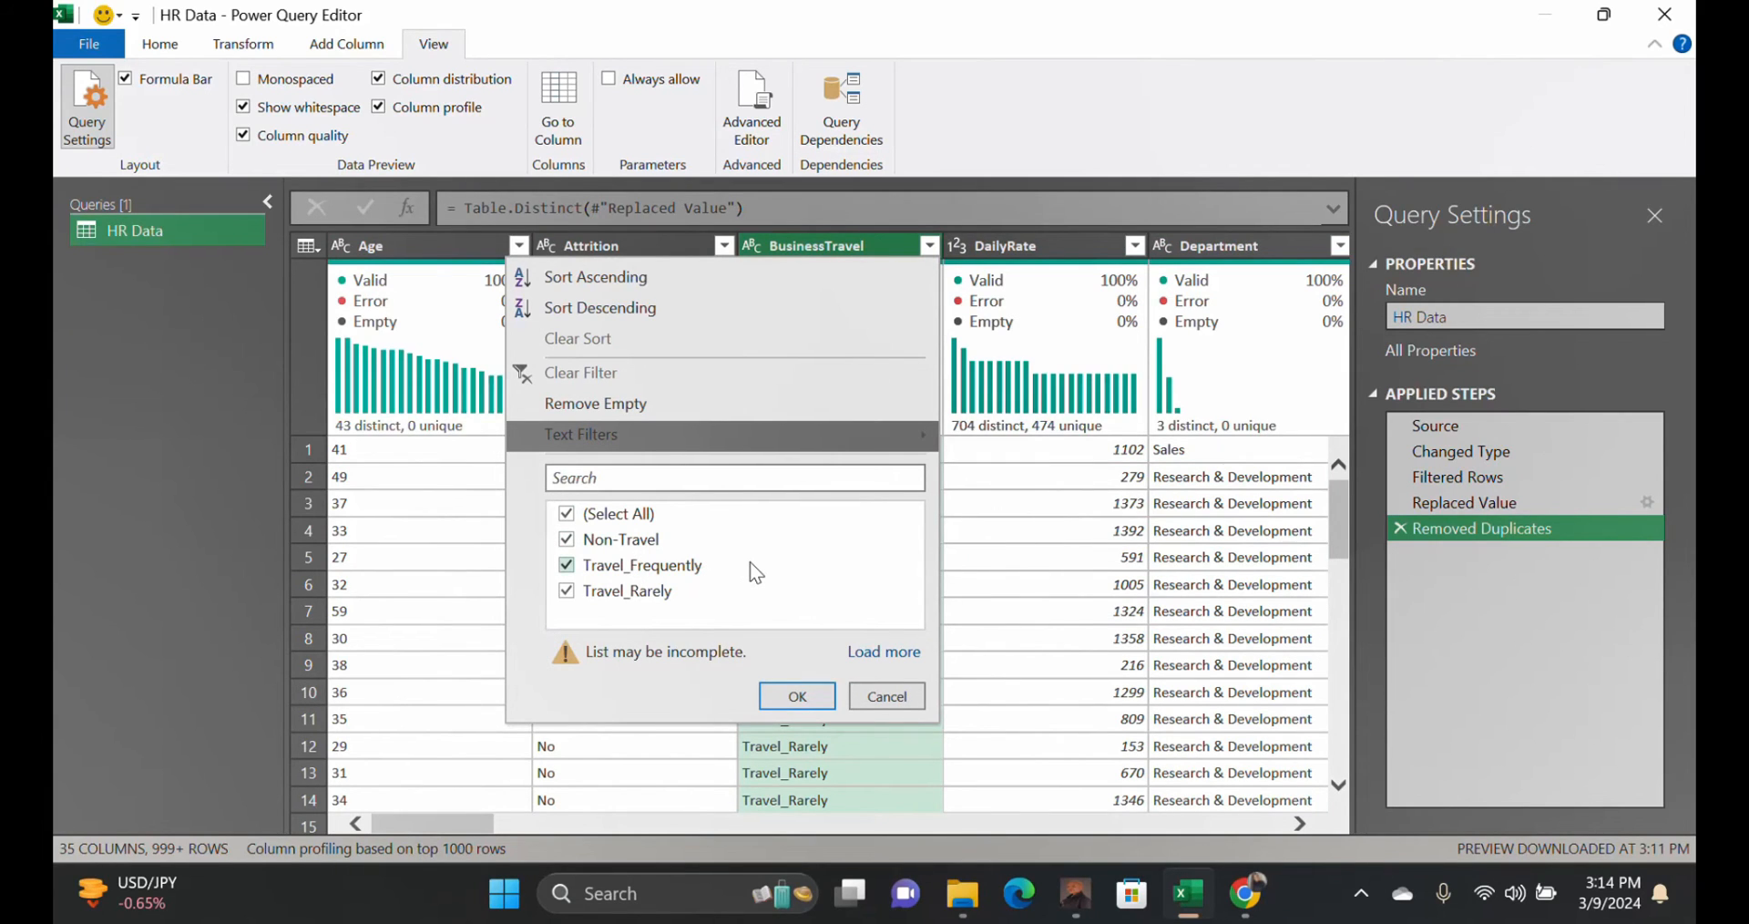
{"action": "left_click", "coordinate": [795, 695]}
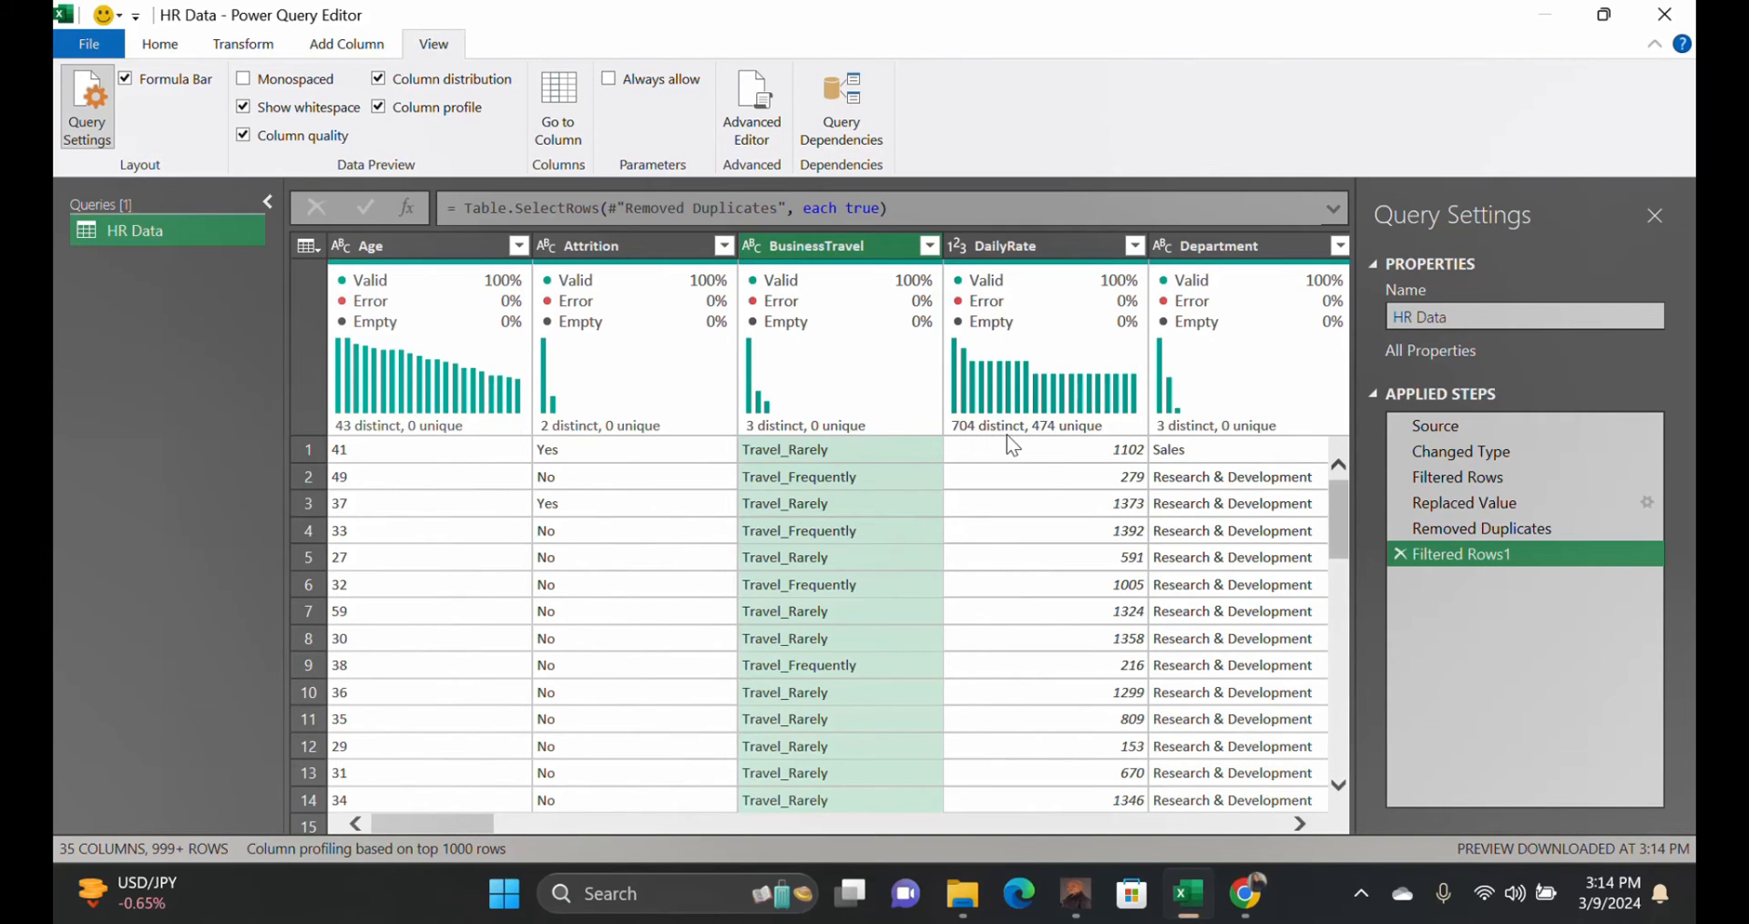
{"action": "mouse_move", "coordinate": [1011, 442]}
{"action": "mouse_move", "coordinate": [1041, 436]}
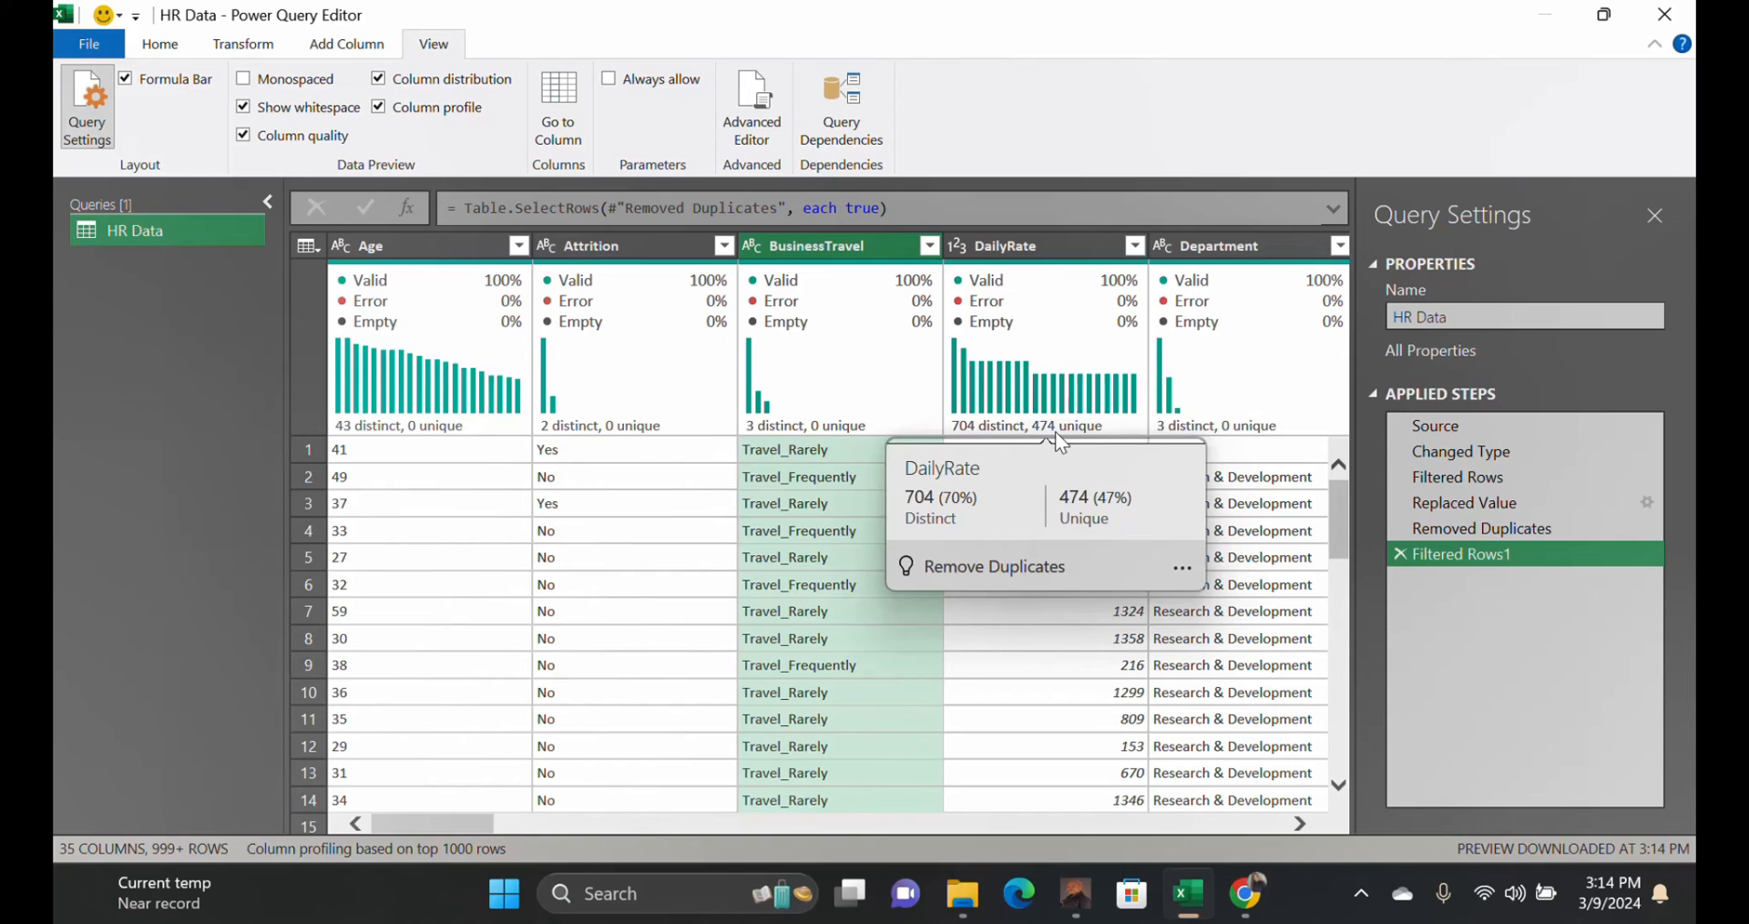
Display the DailyRate column's statistics and value distribution, and look over the distributions of the neighbouring columns.
{"action": "left_click", "coordinate": [1056, 434]}
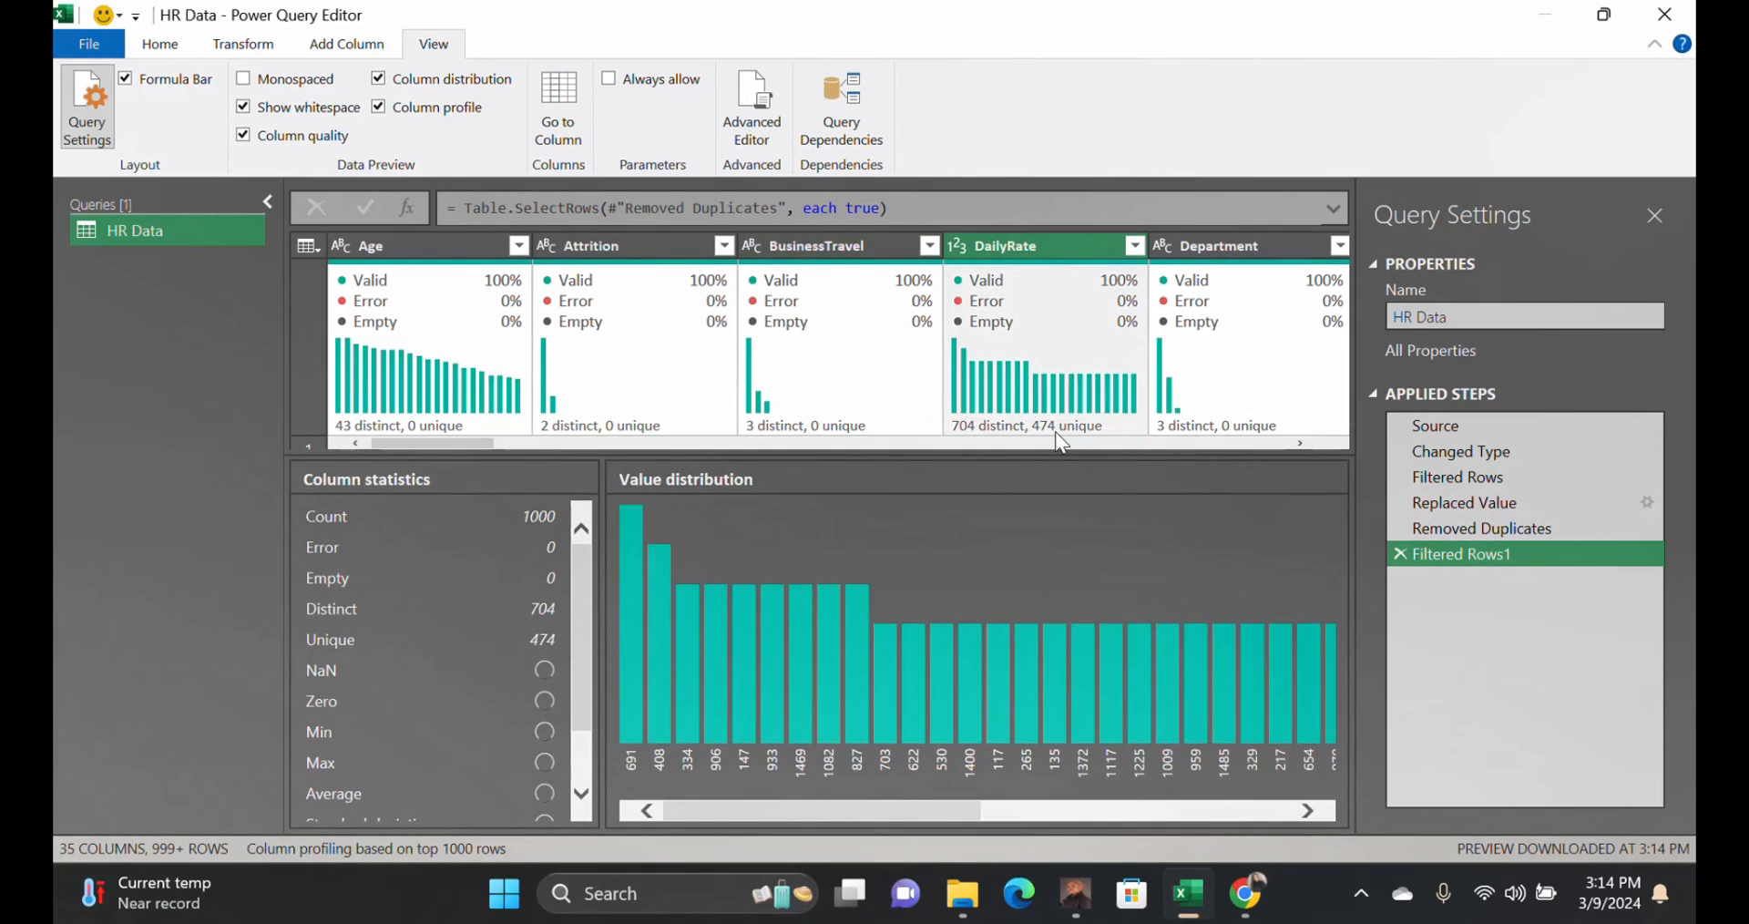
{"action": "mouse_move", "coordinate": [1056, 432]}
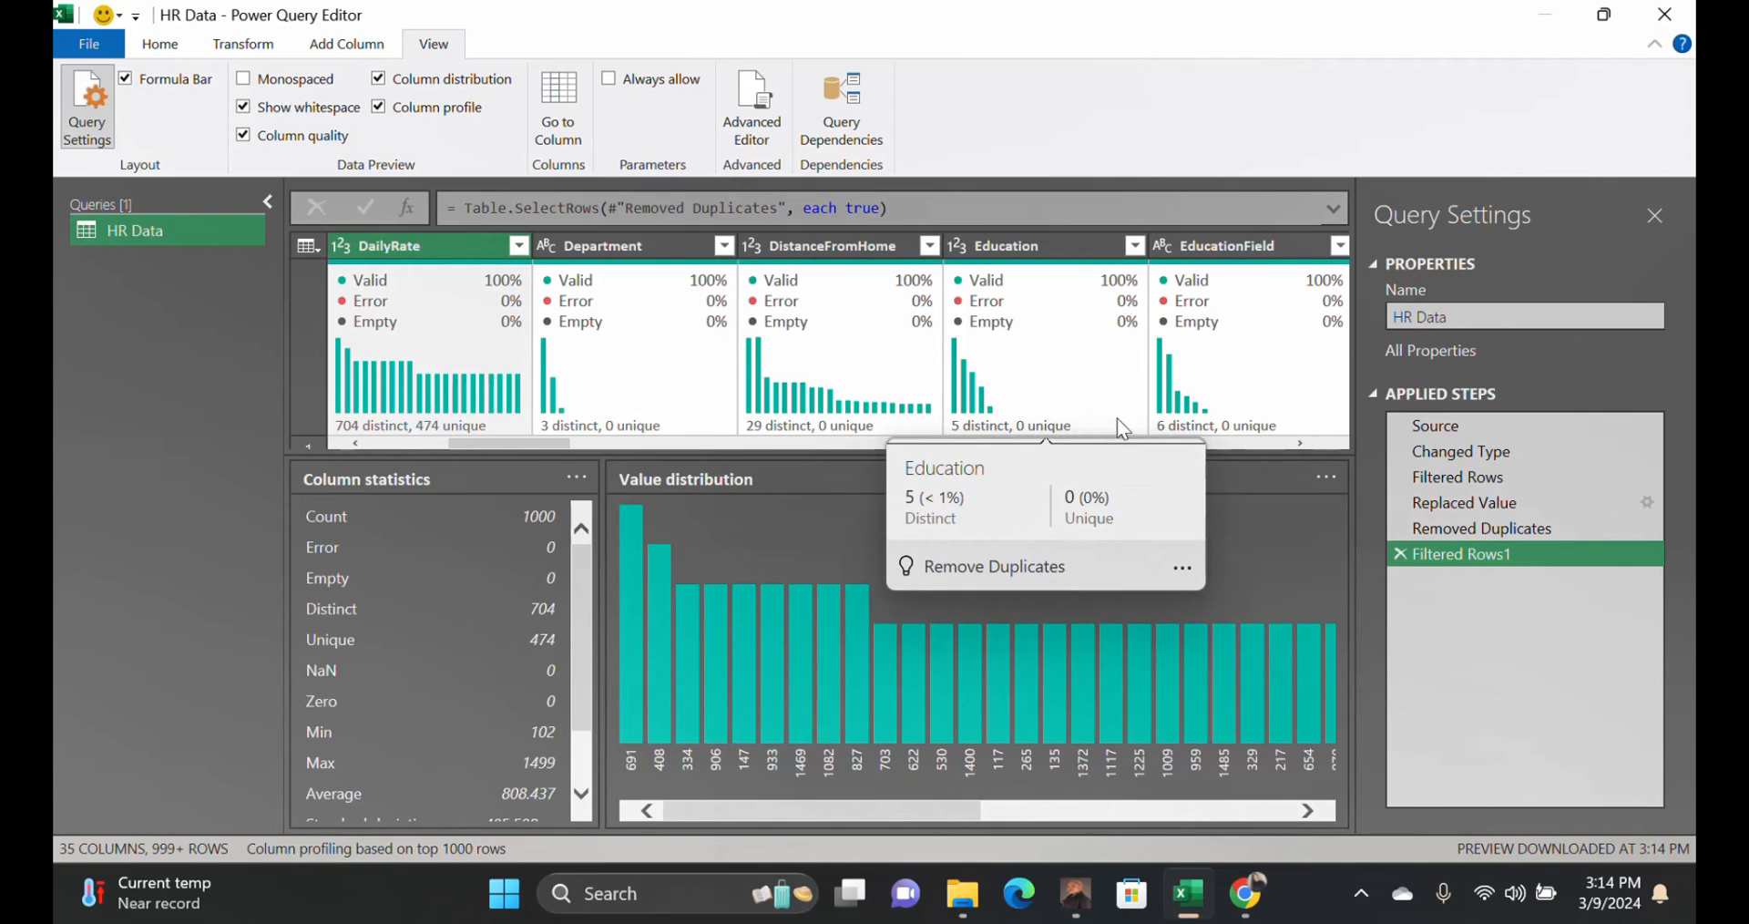
{"action": "mouse_move", "coordinate": [1114, 415]}
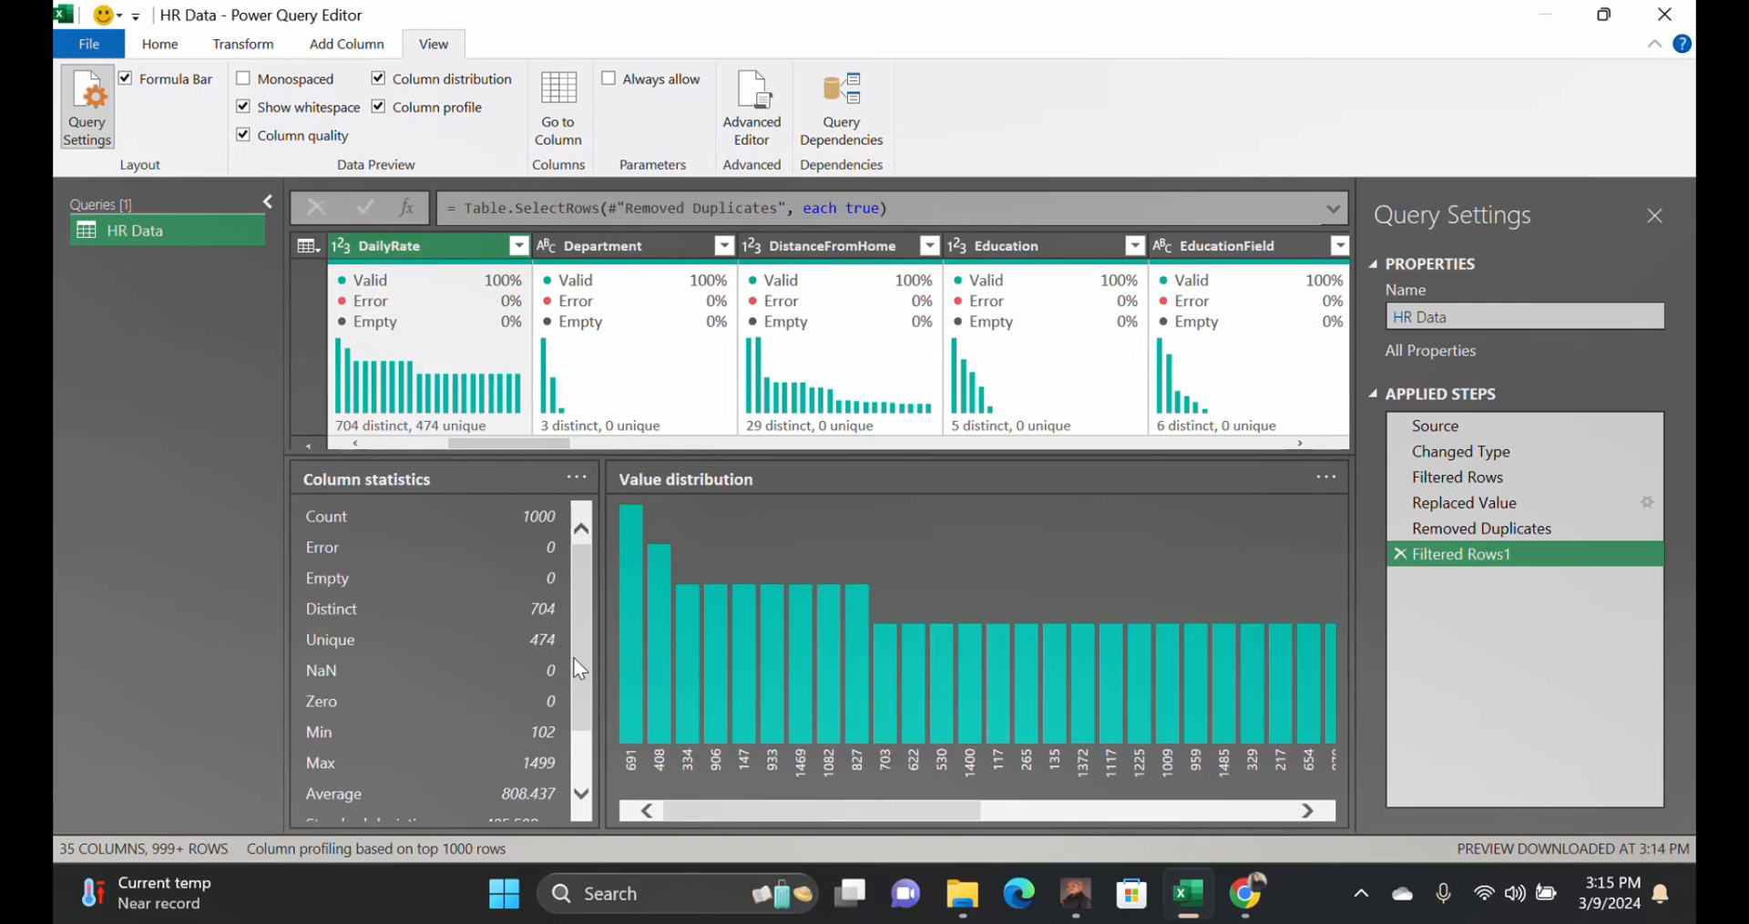
{"action": "left_click_drag", "start_coordinate": [575, 657], "coordinate": [577, 588]}
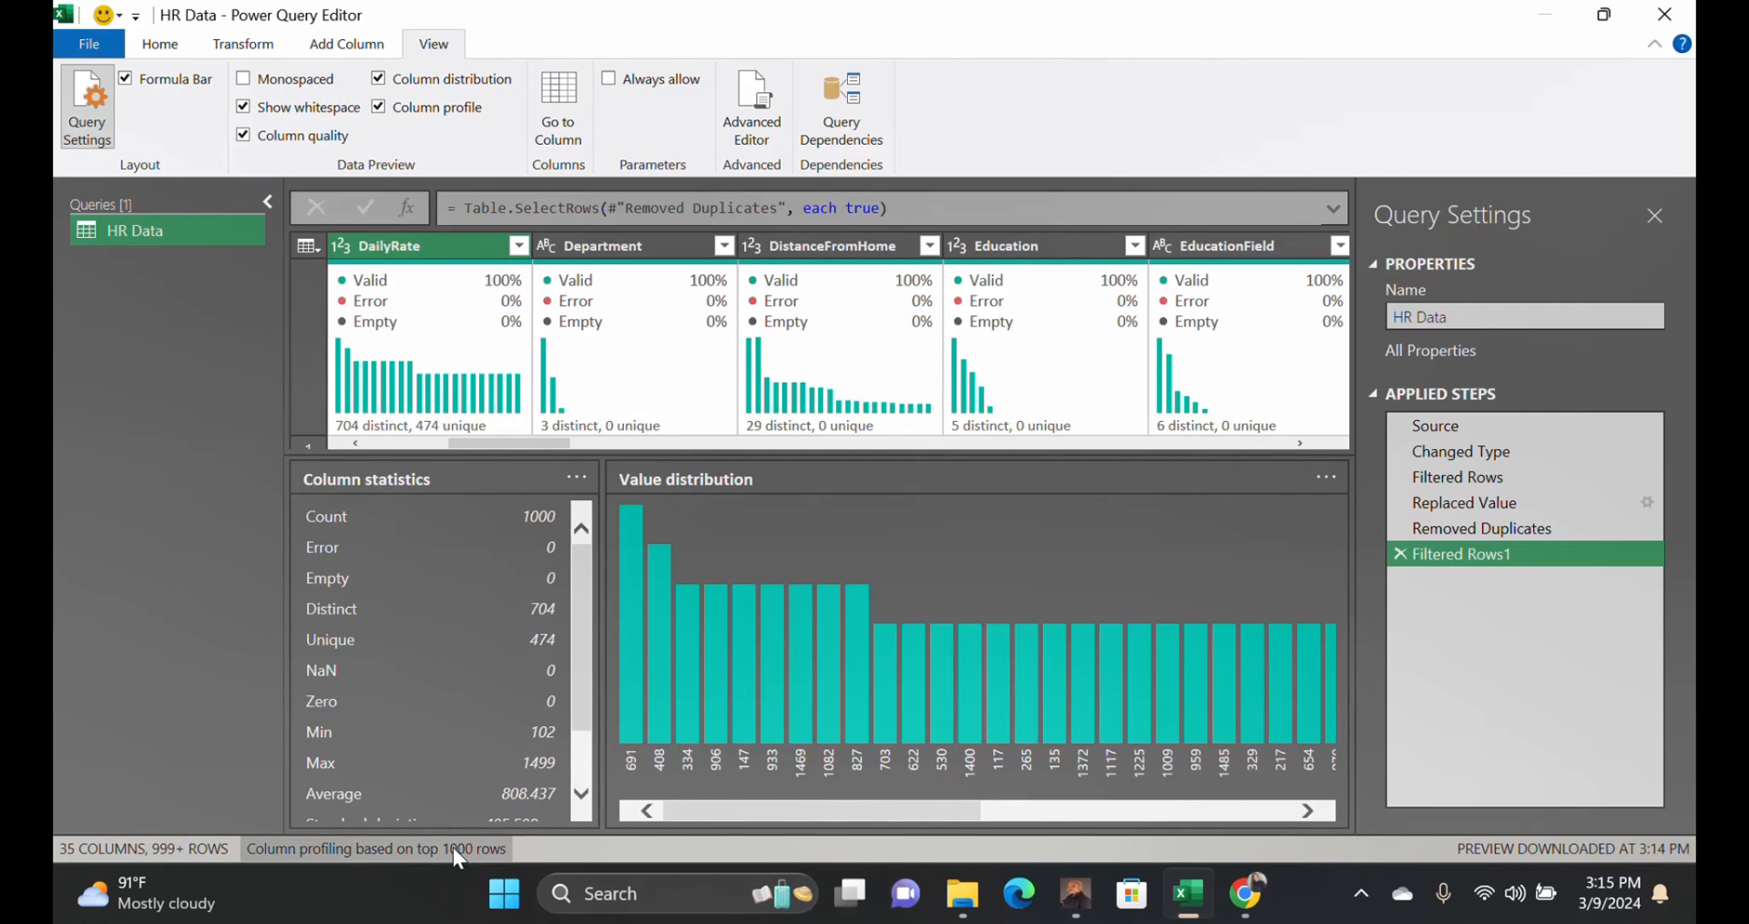
Check the row-range options for column profiling, and review the DailyRate statistics from count to standard deviation.
{"action": "left_click", "coordinate": [406, 854]}
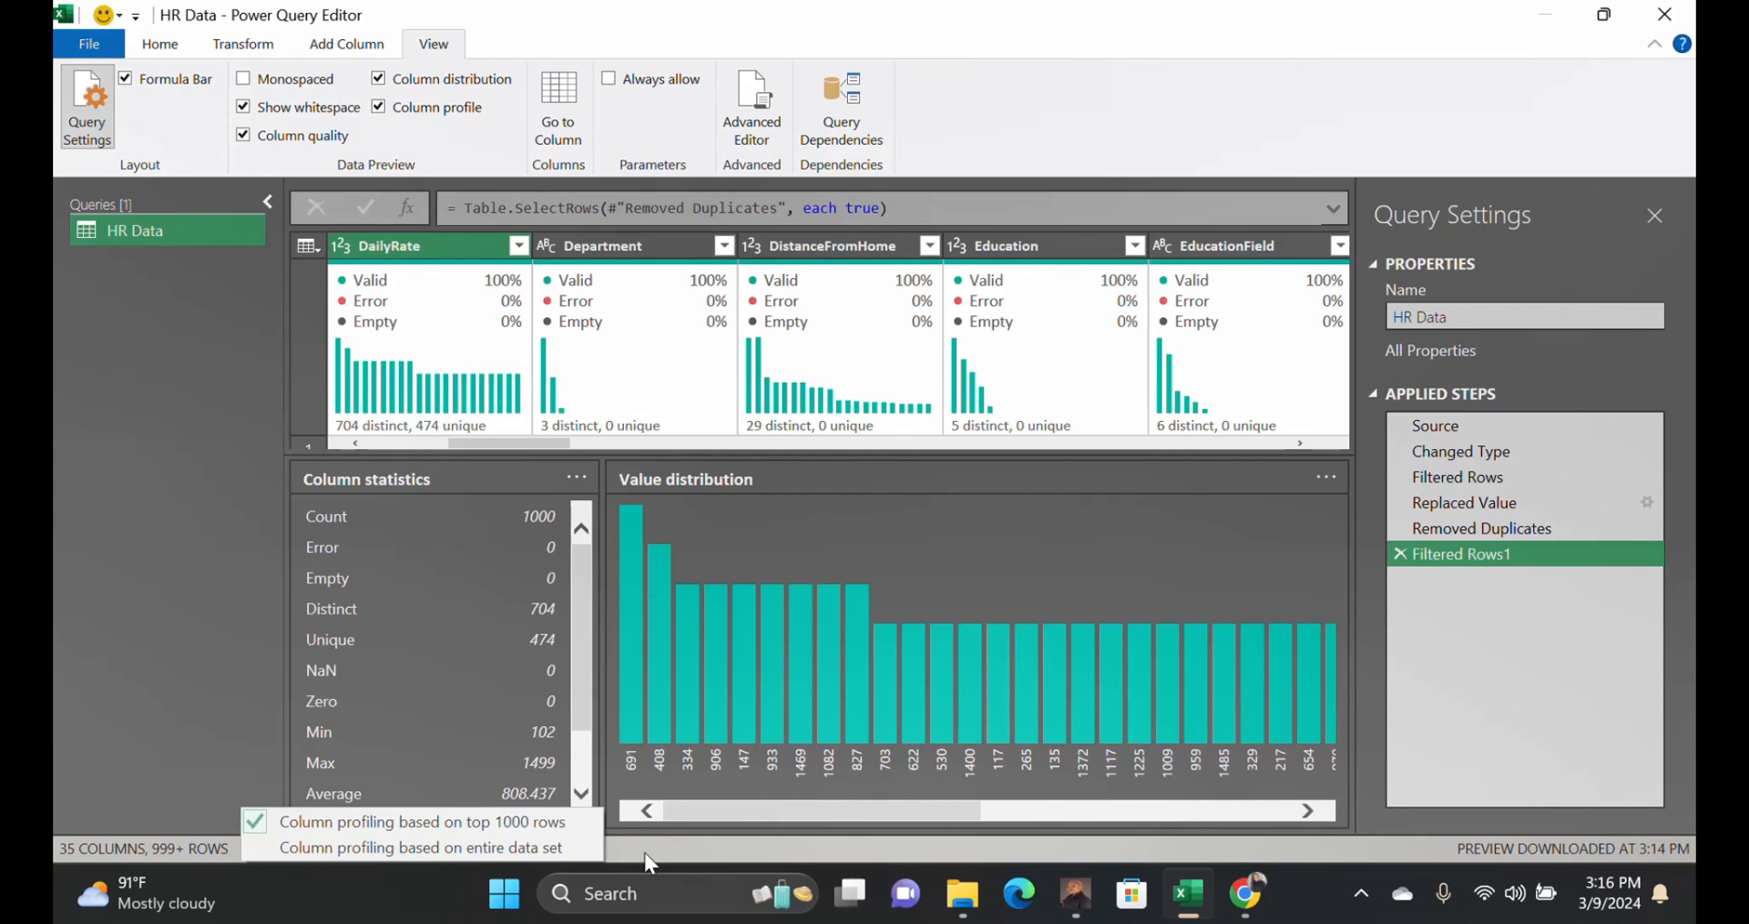
{"action": "left_click", "coordinate": [507, 414]}
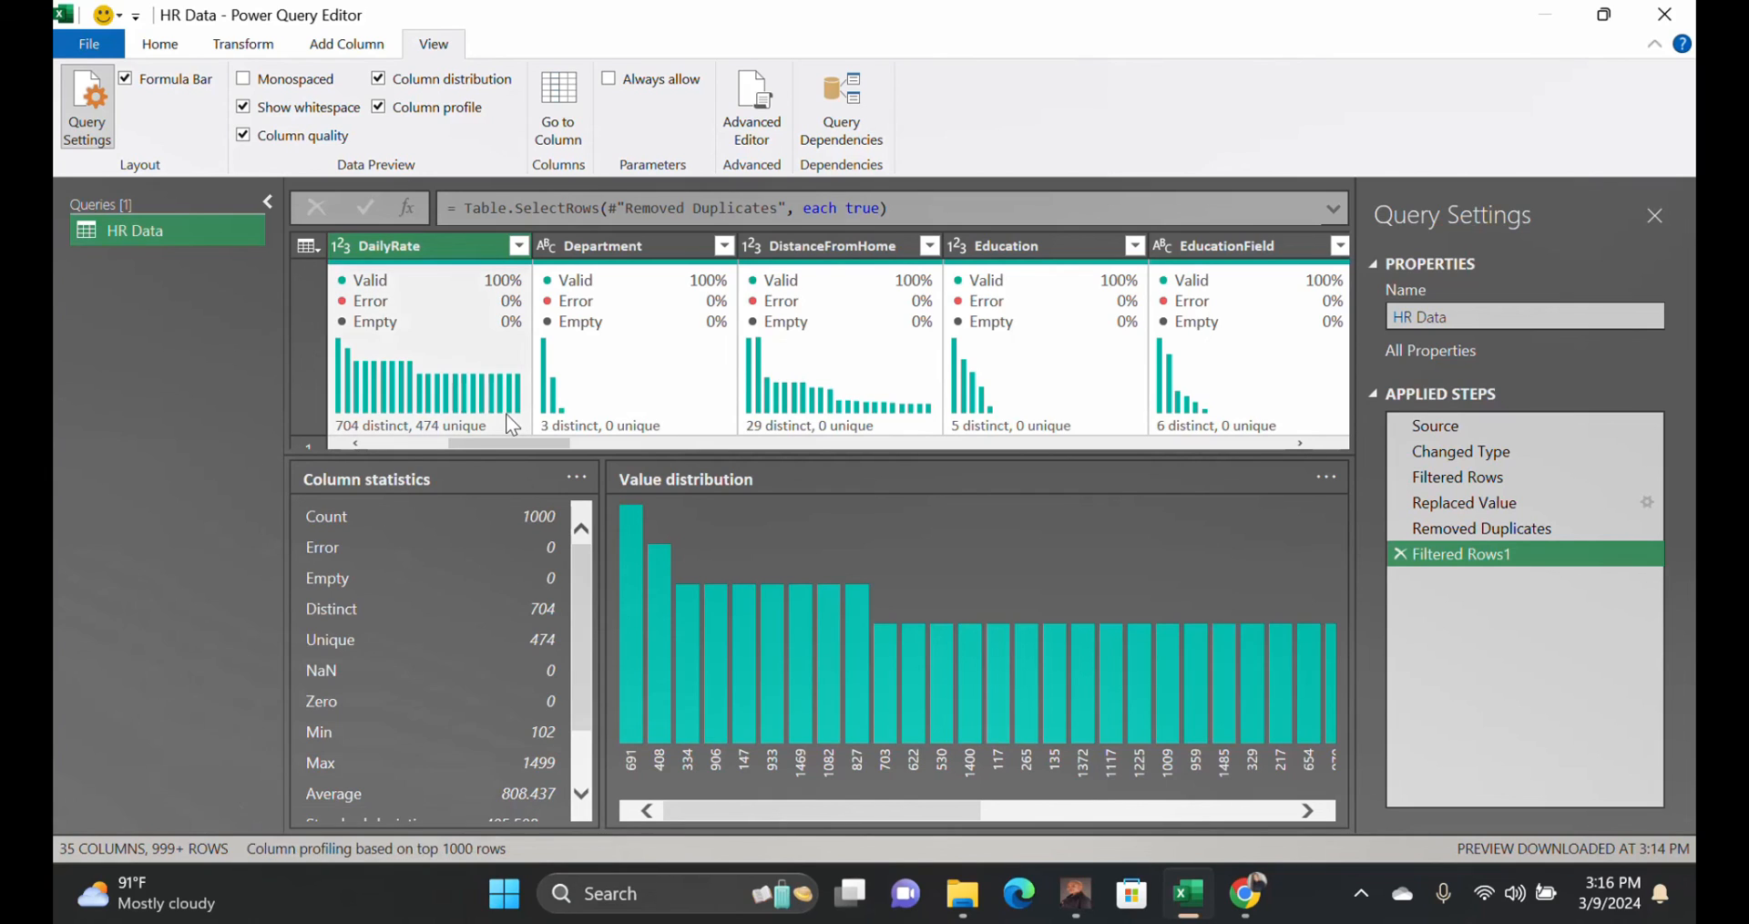
{"action": "scroll", "coordinate": [428, 681], "scroll_direction": "down", "scroll_amount": 1}
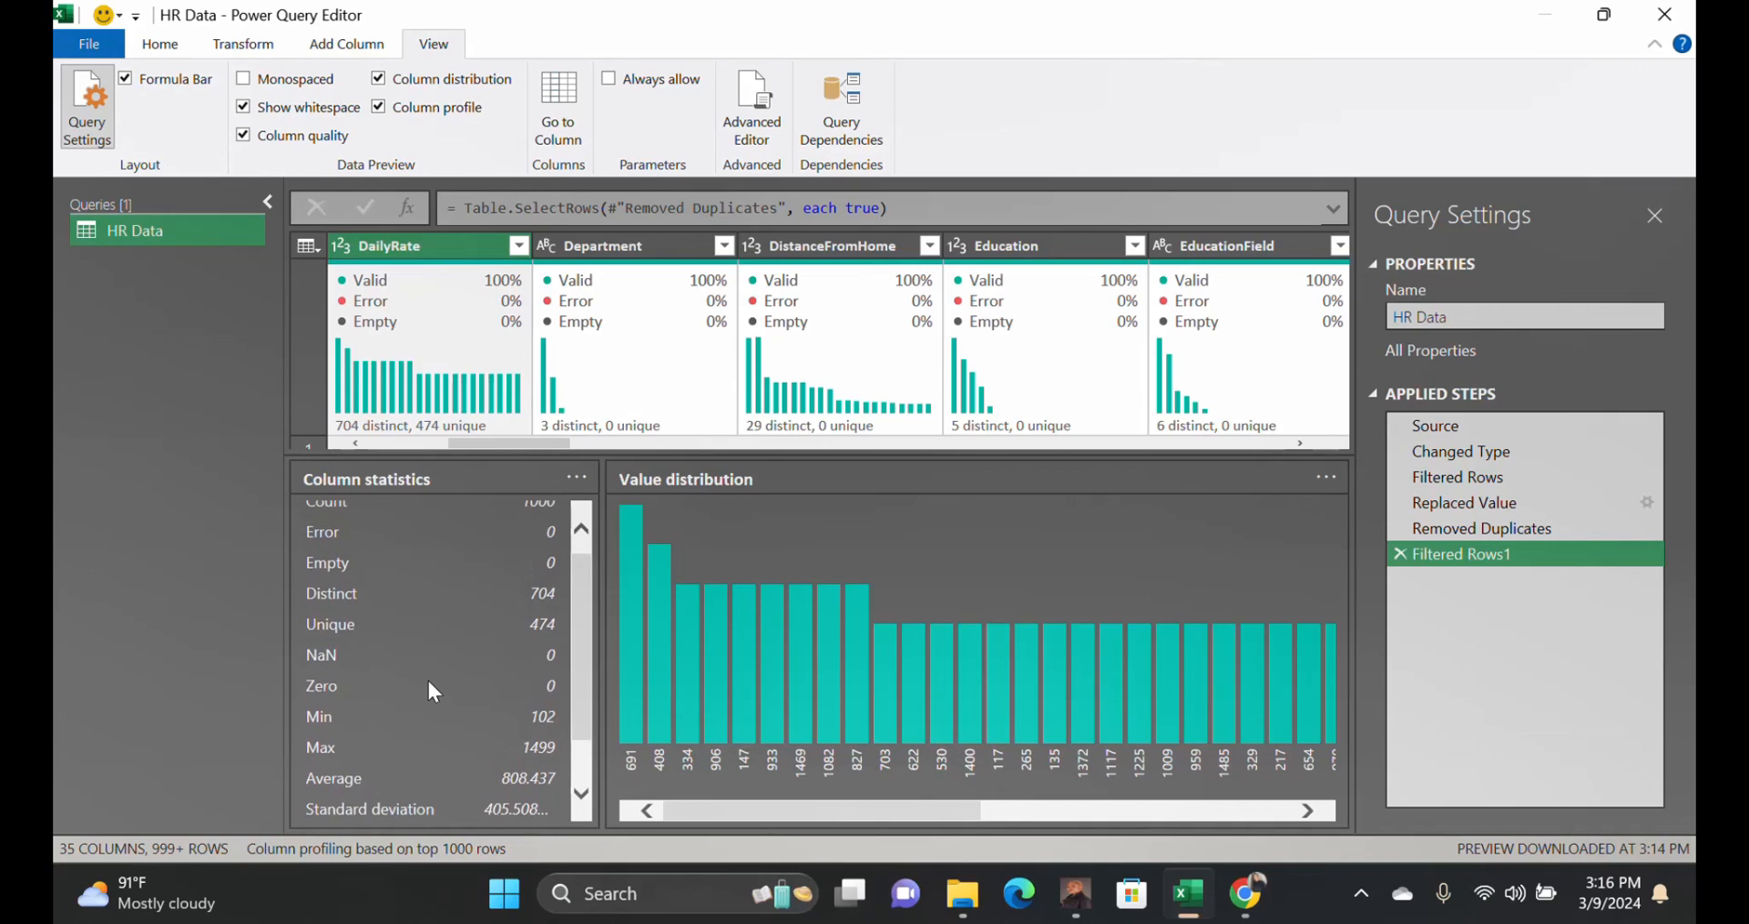
{"action": "scroll", "coordinate": [428, 680], "scroll_direction": "up", "scroll_amount": 1}
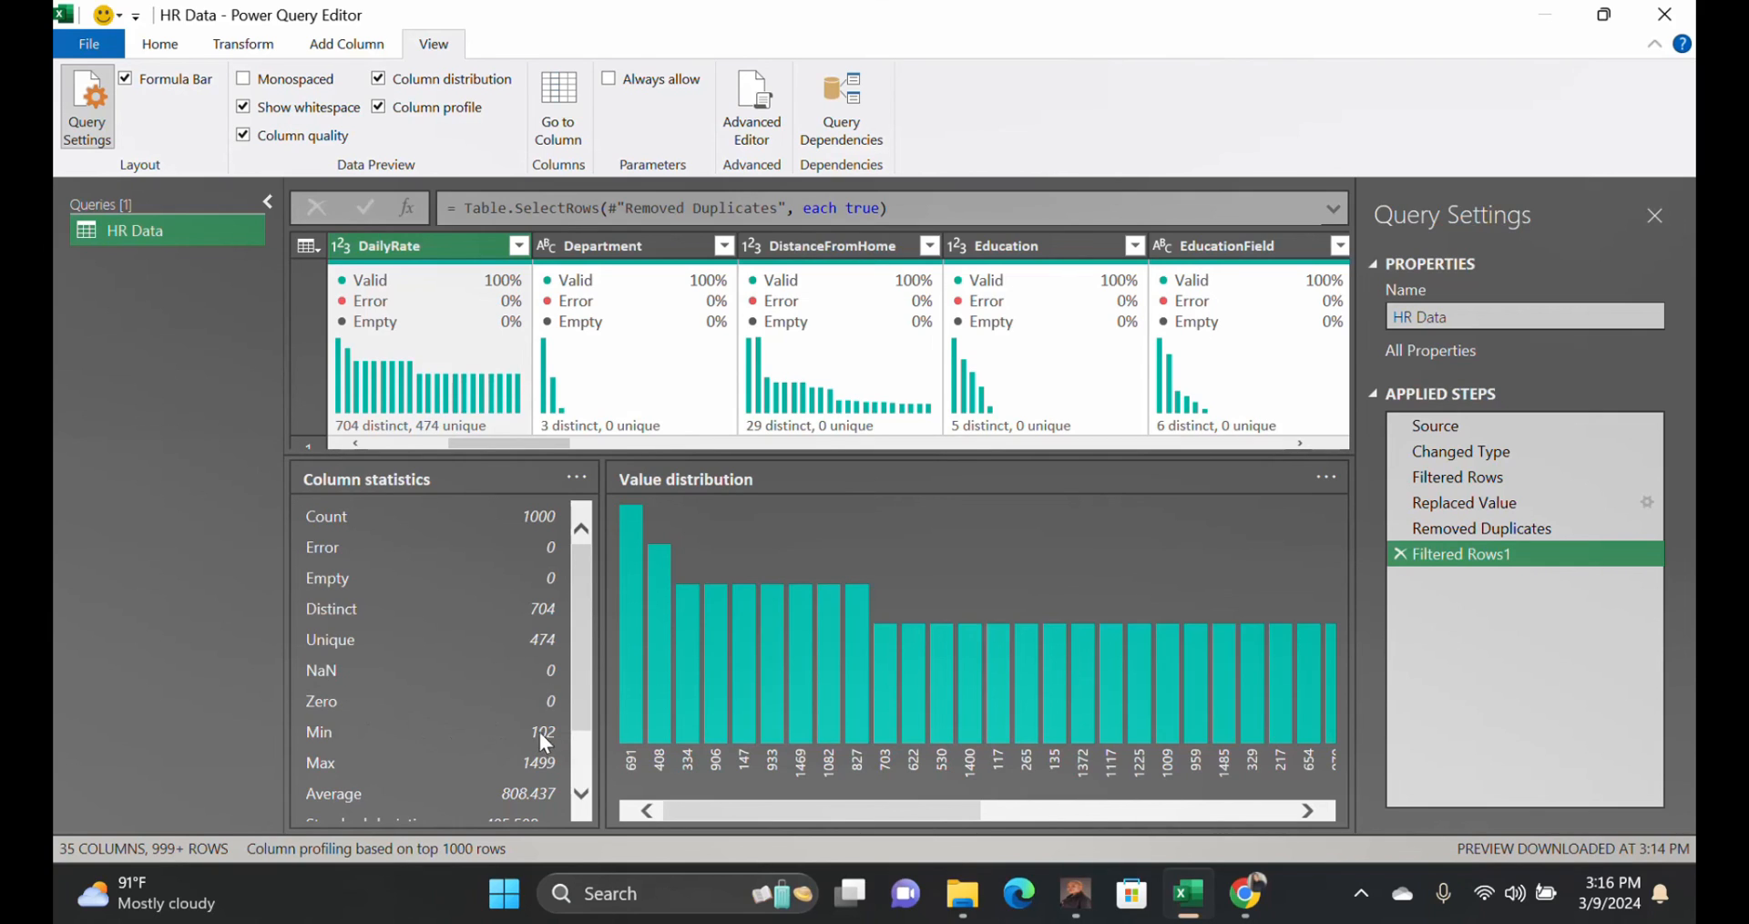
{"action": "scroll", "coordinate": [545, 738], "scroll_direction": "down", "scroll_amount": 1}
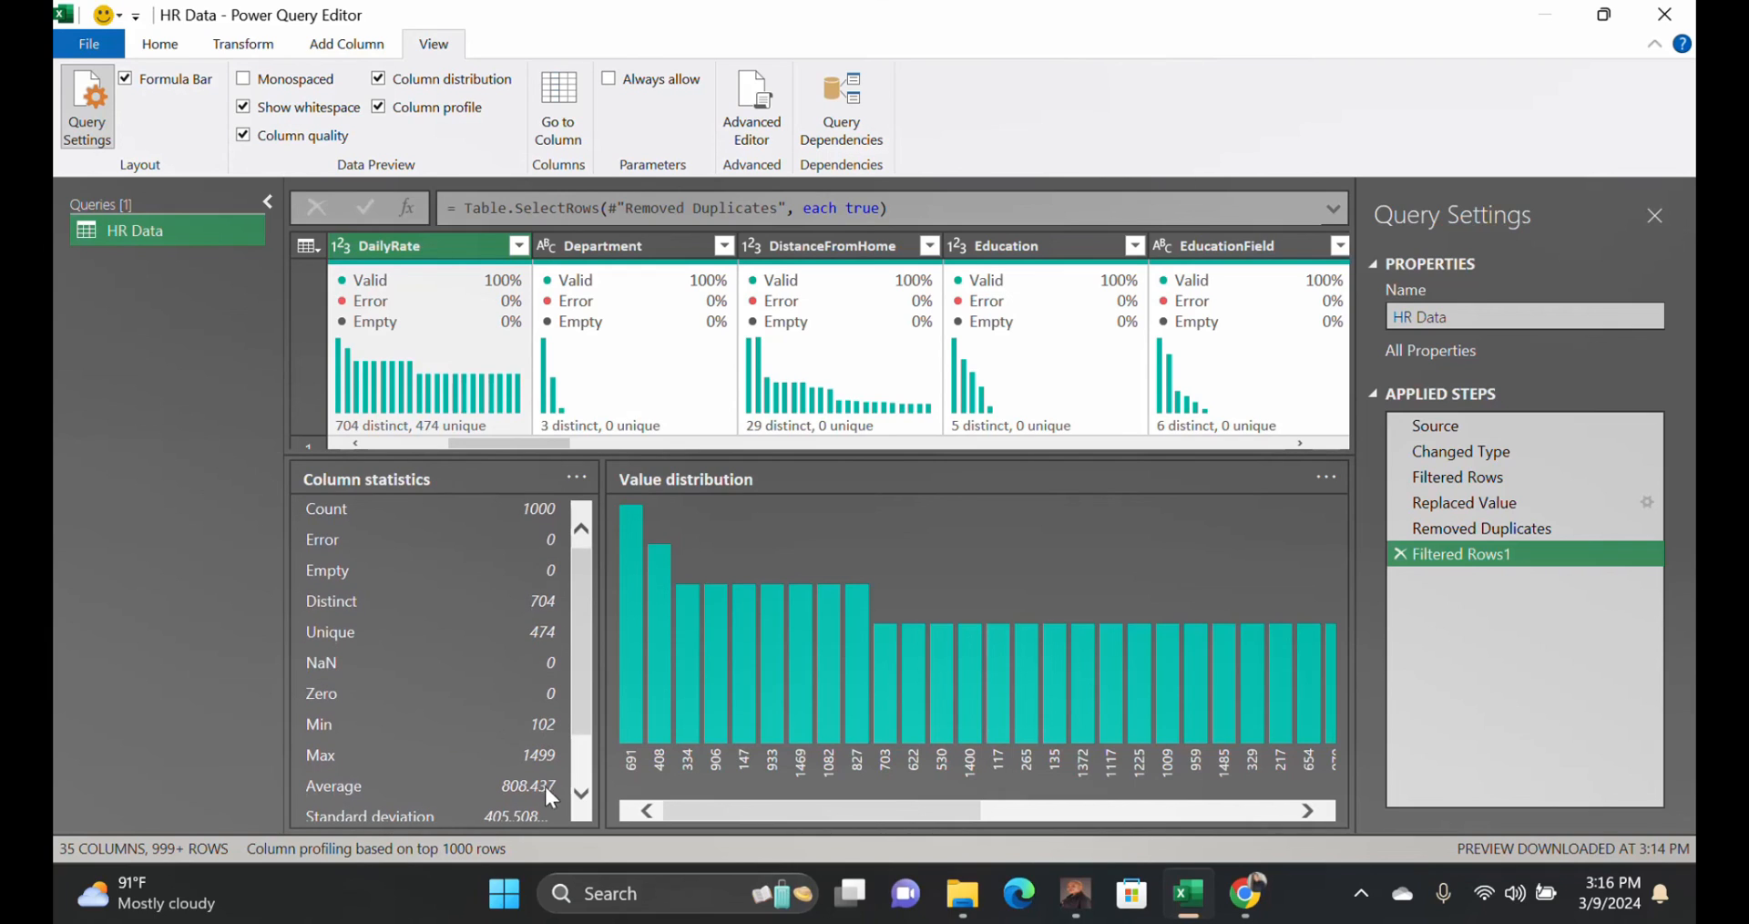
{"action": "scroll", "coordinate": [584, 692], "scroll_direction": "up", "scroll_amount": 1}
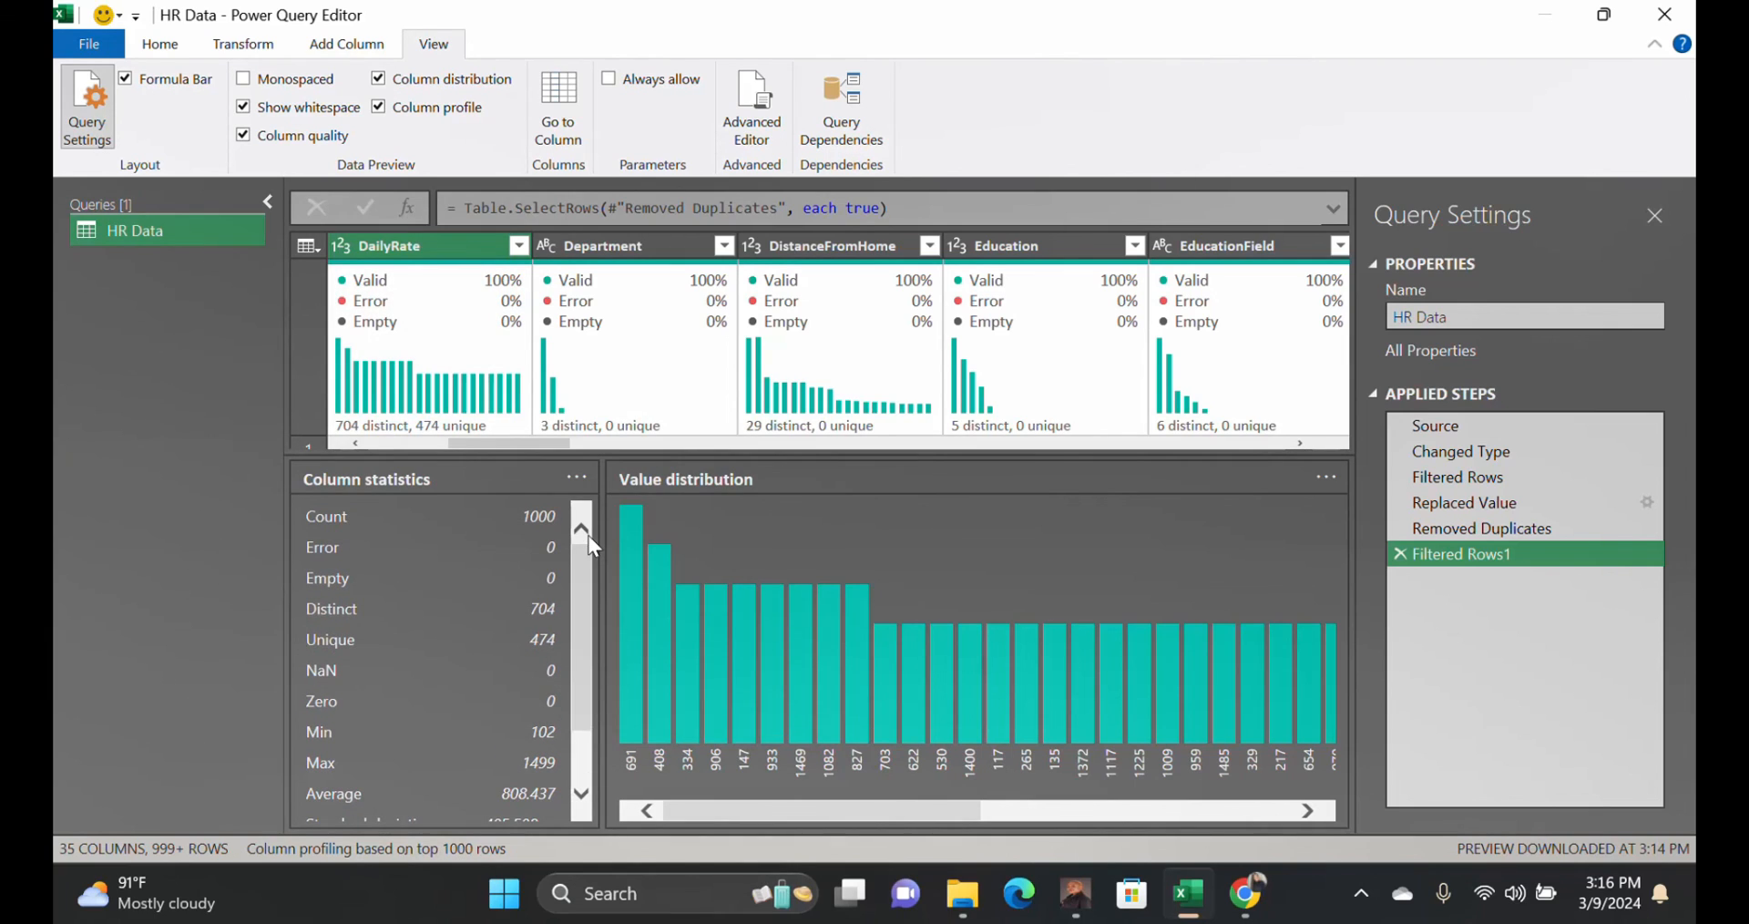
Turn off Column profile, and close the query editor, loading the cleaned HR Data into the Excel workbook.
{"action": "left_click", "coordinate": [379, 108]}
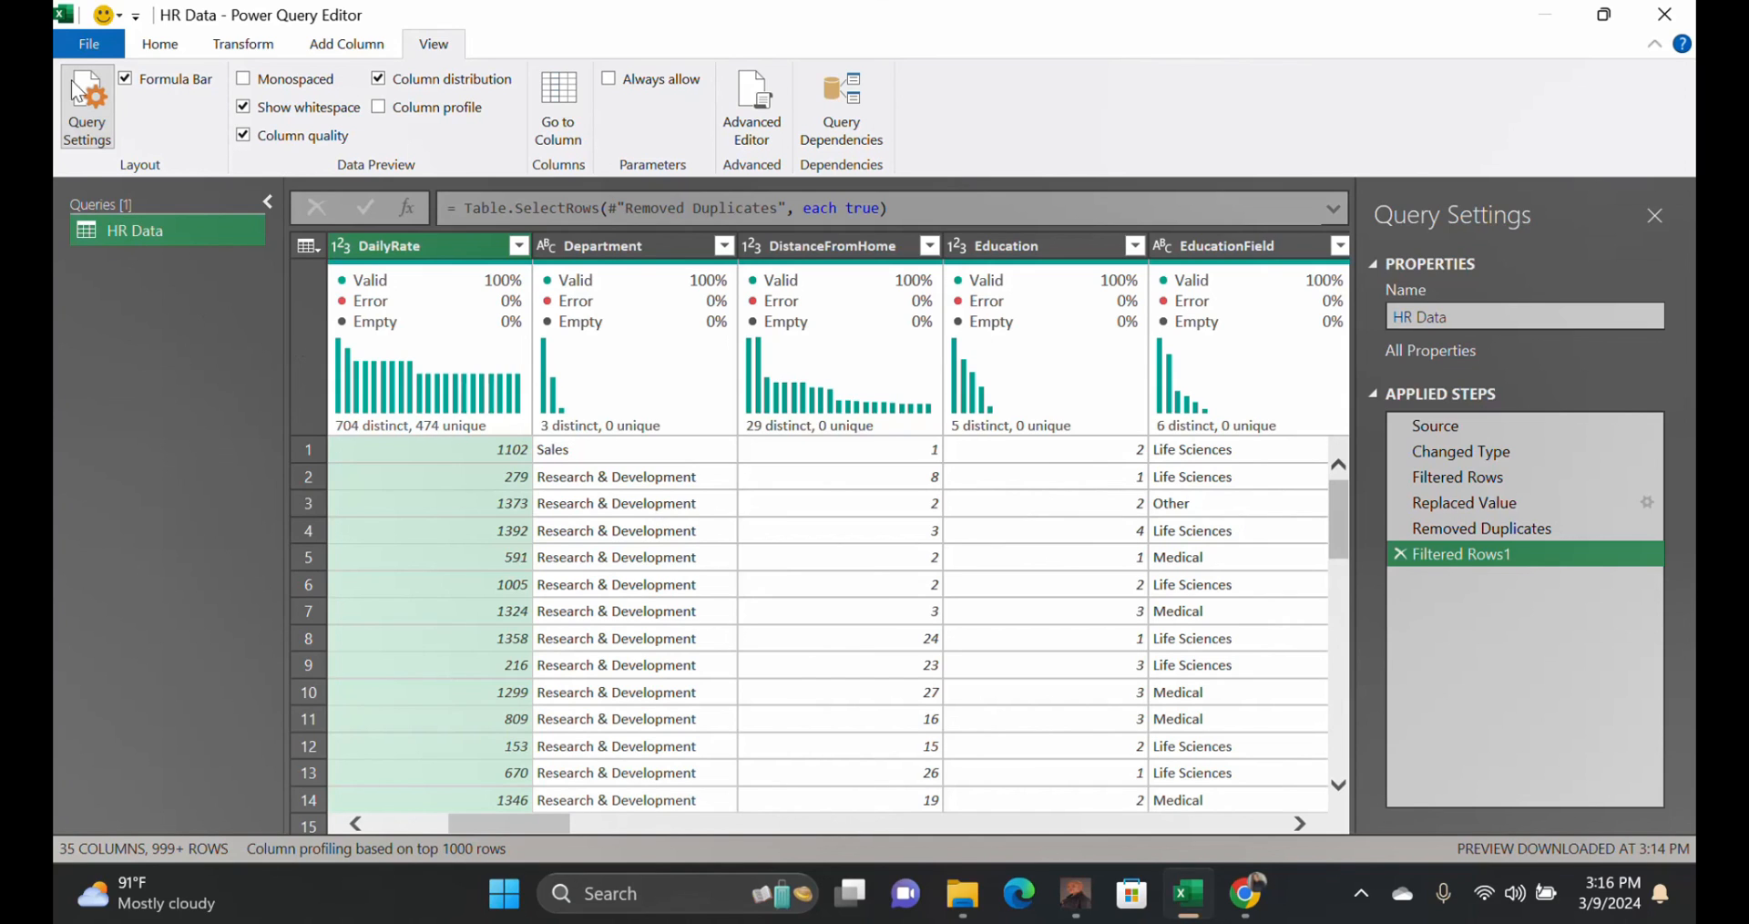
{"action": "left_click", "coordinate": [162, 45]}
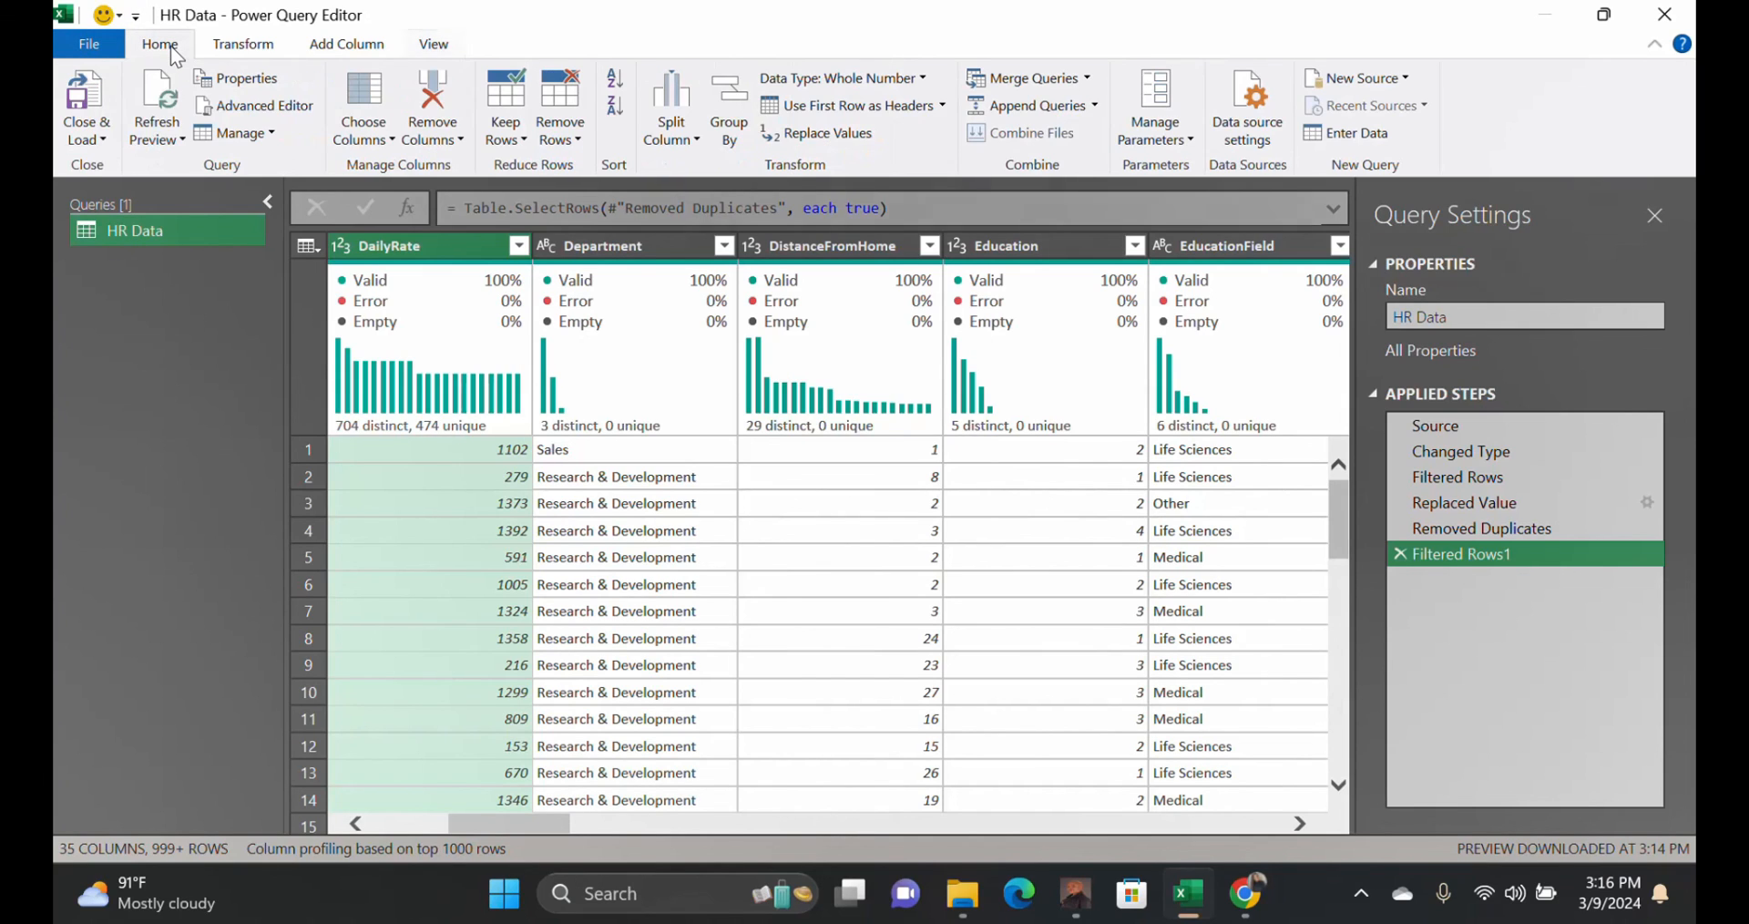
{"action": "left_click", "coordinate": [99, 141]}
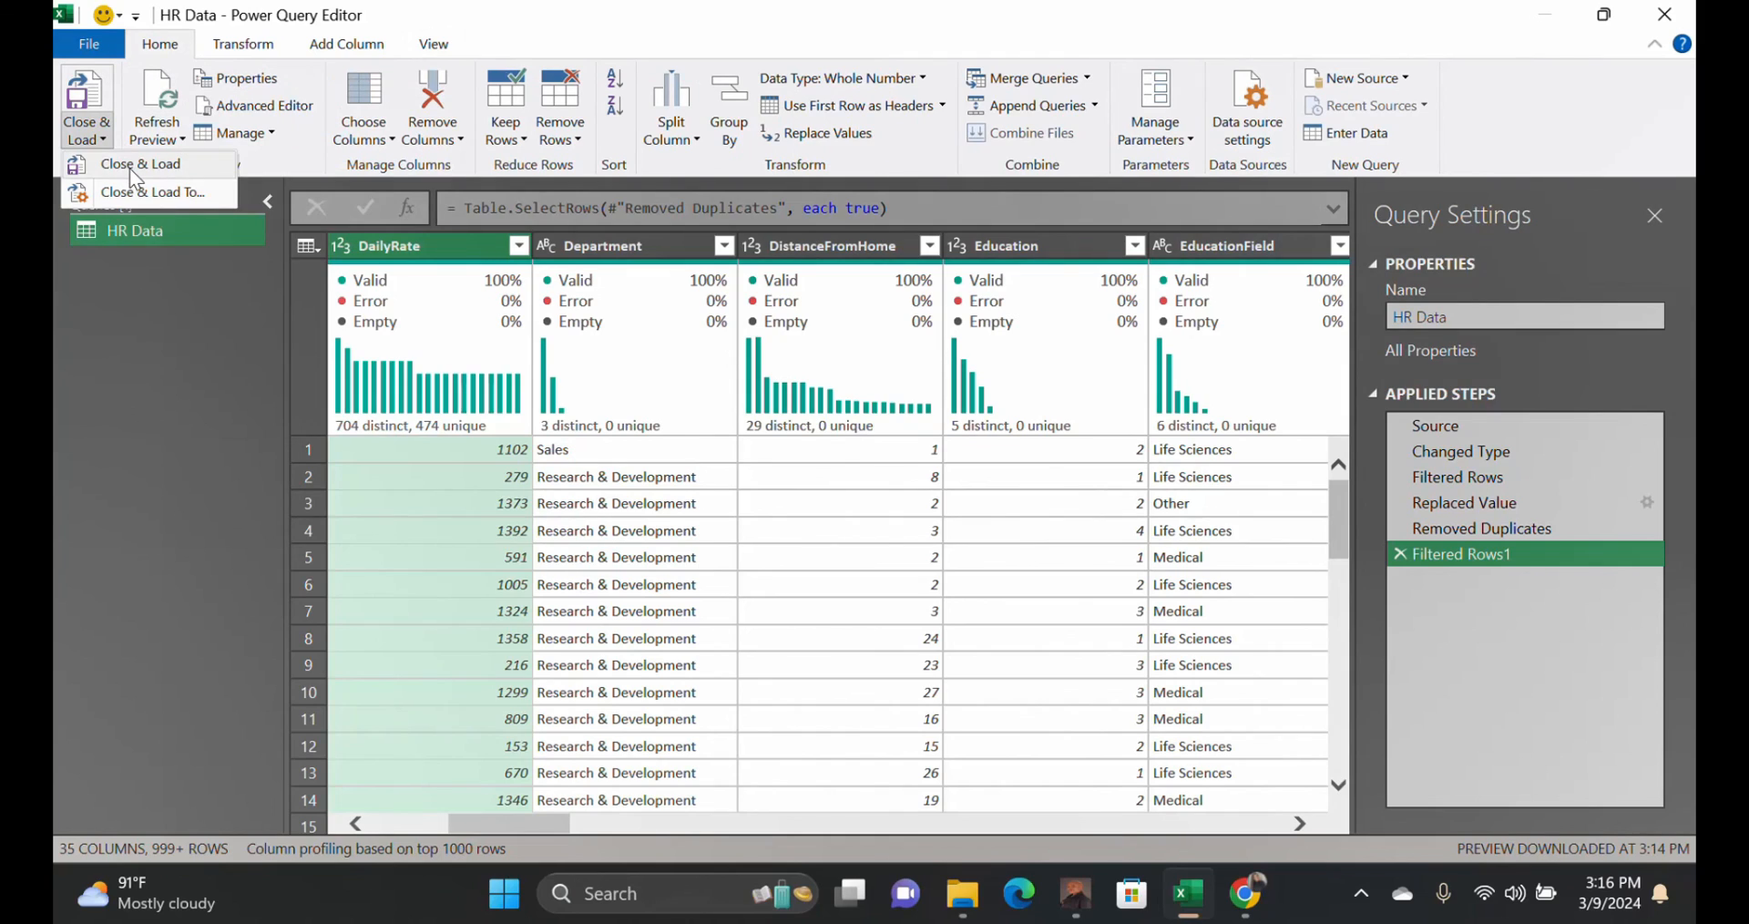
{"action": "left_click", "coordinate": [129, 168]}
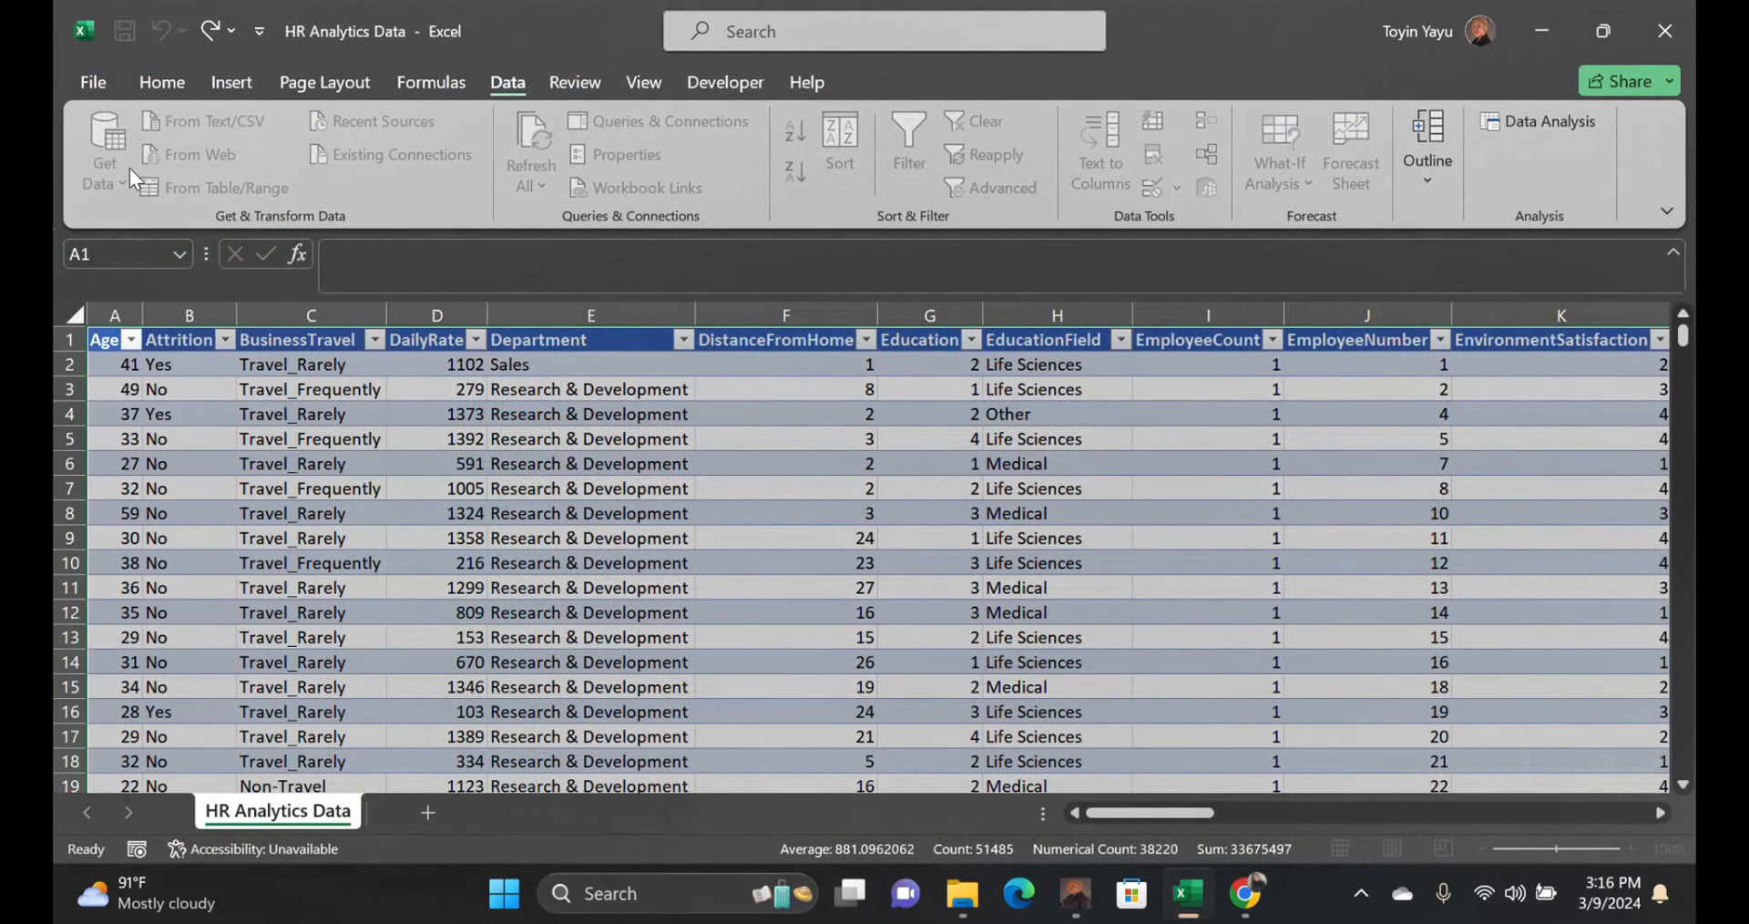